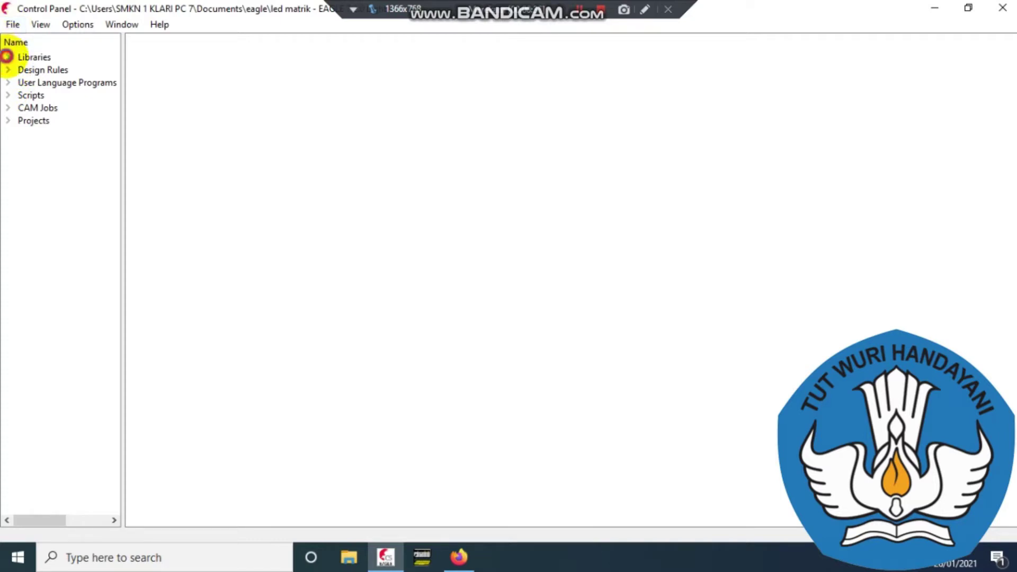
Step: Create a new schematic in the led matrik project and maximize its editor window
click(8, 57)
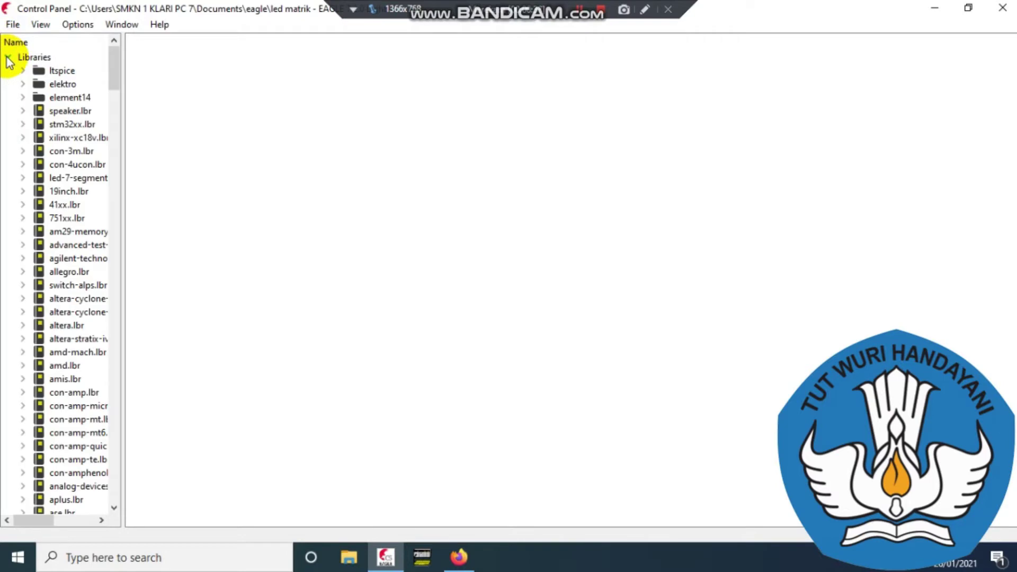
click(8, 57)
click(12, 24)
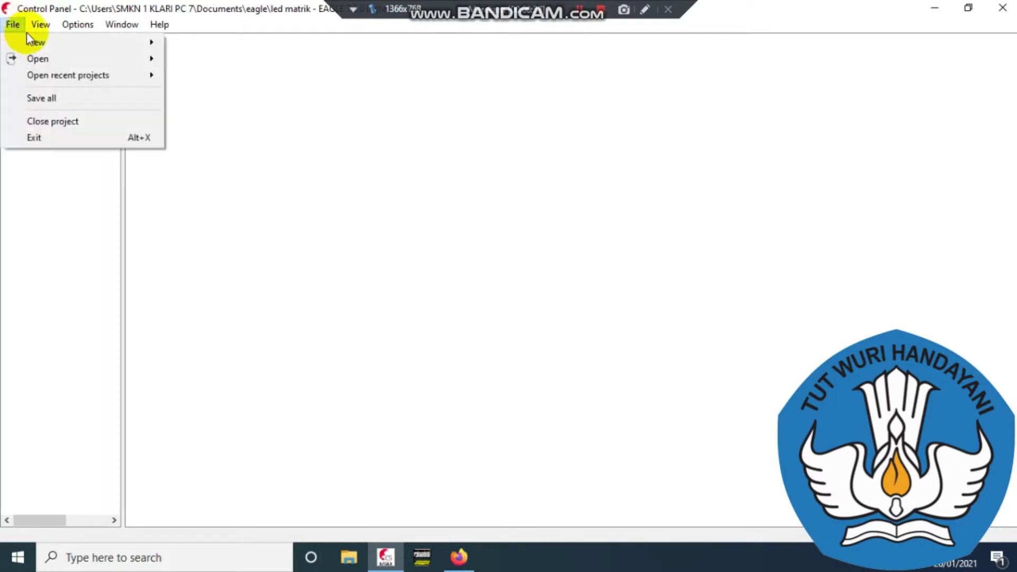
mouse_move(39, 24)
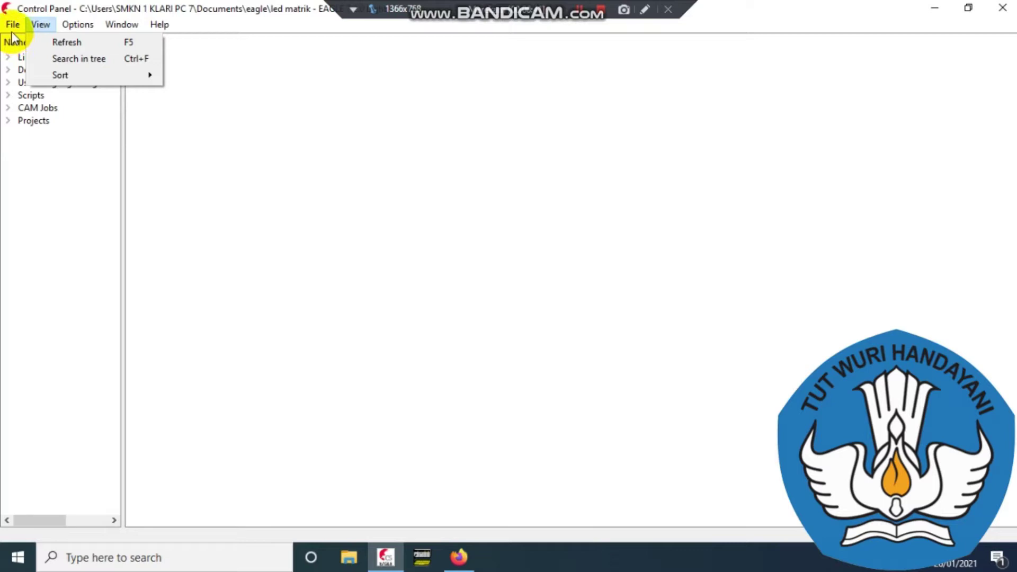
mouse_move(94, 36)
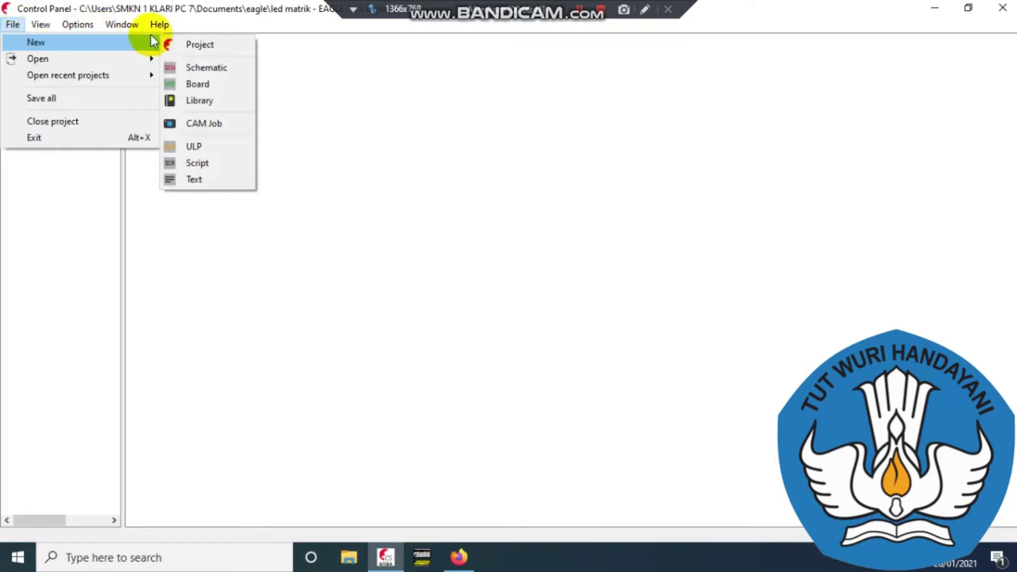
click(213, 65)
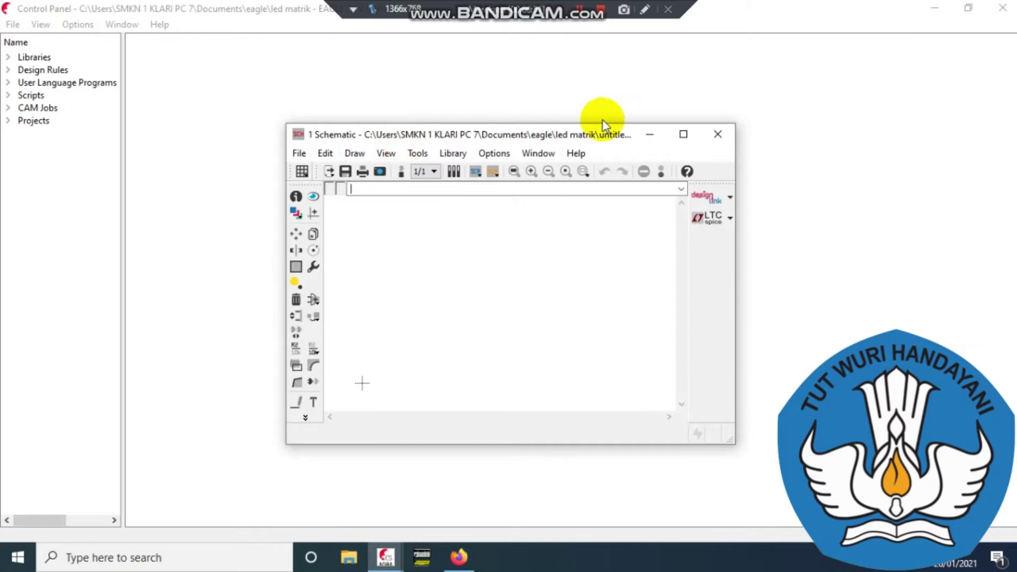
click(684, 137)
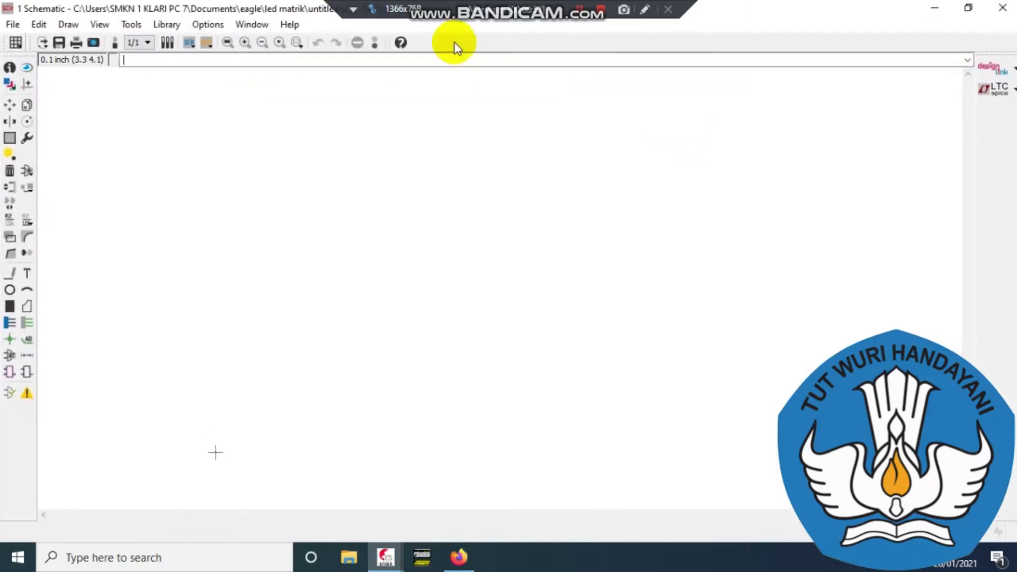
Step: Save the schematic as "latihan eagle" in the Documents folder
click(20, 24)
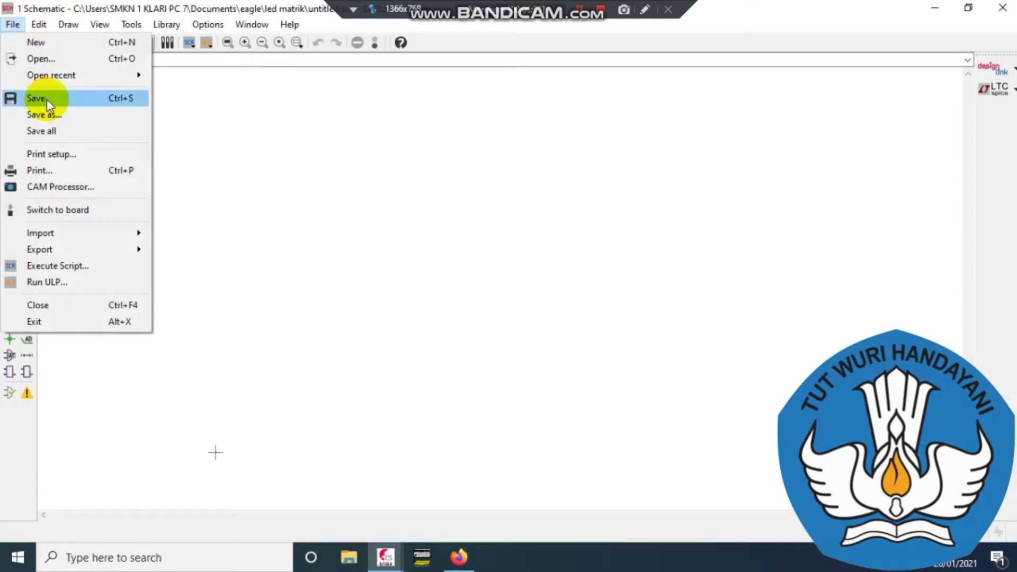
click(47, 99)
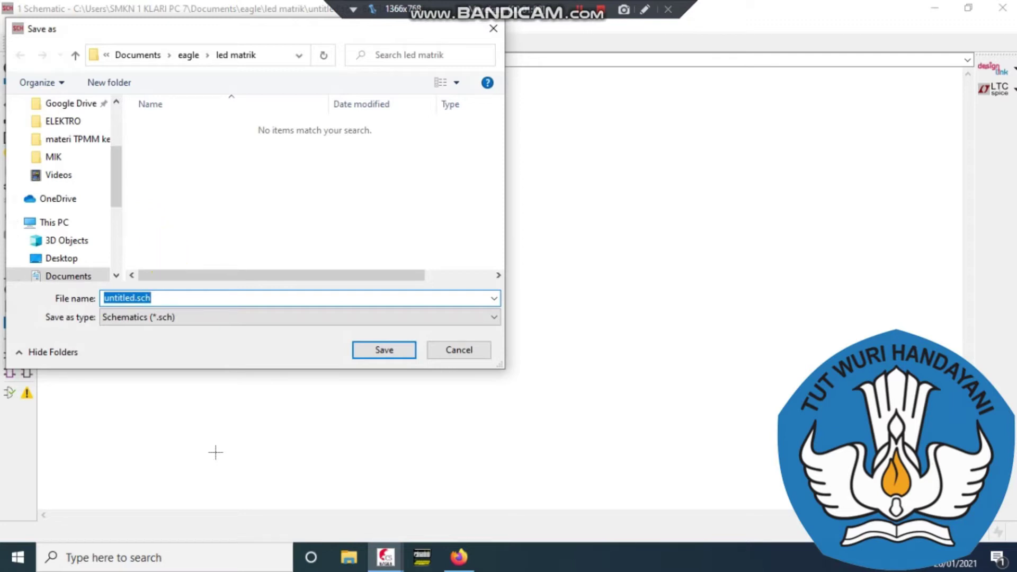
text(latihan eagle)
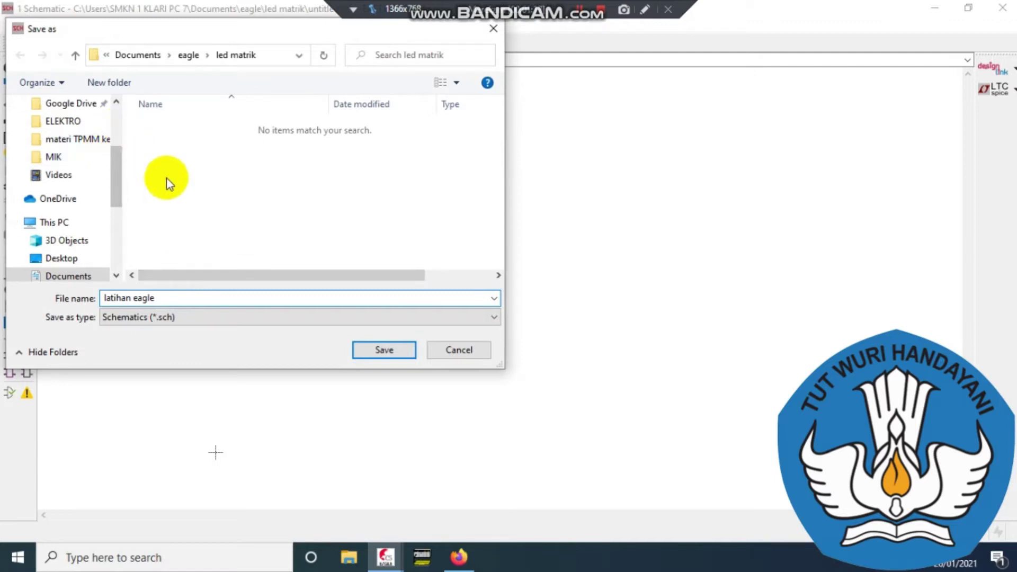
click(118, 235)
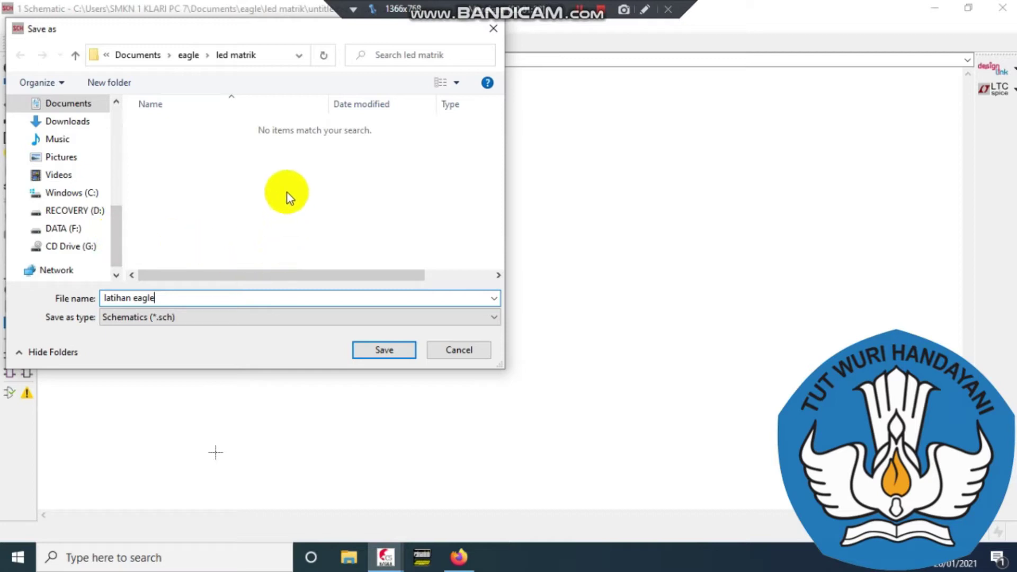
click(77, 55)
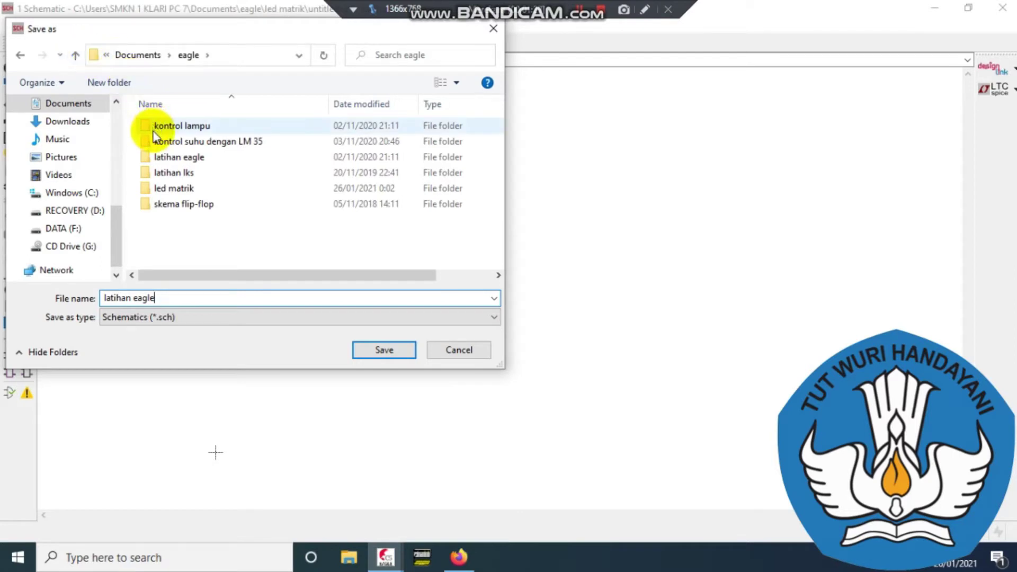
click(77, 55)
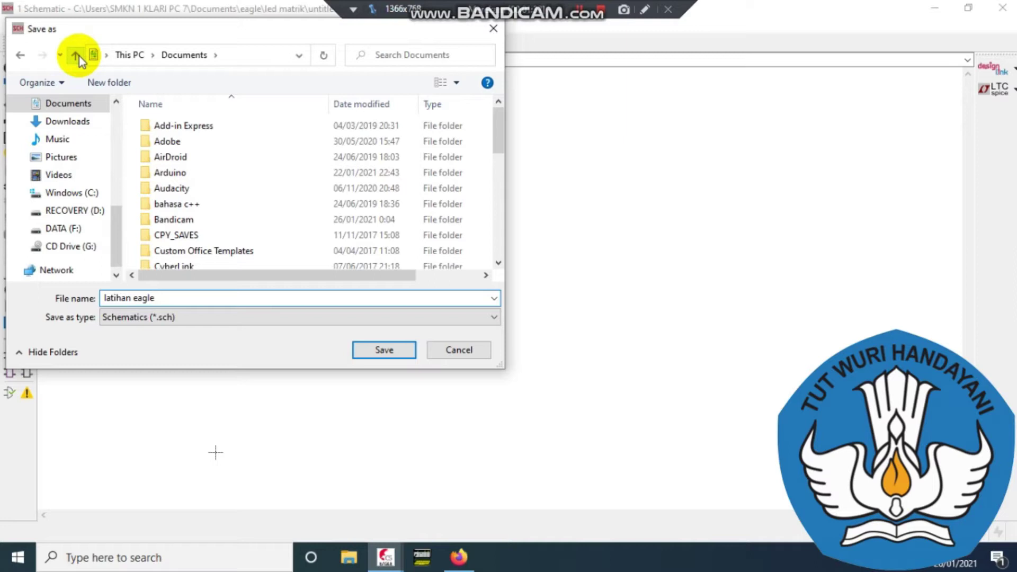
click(77, 55)
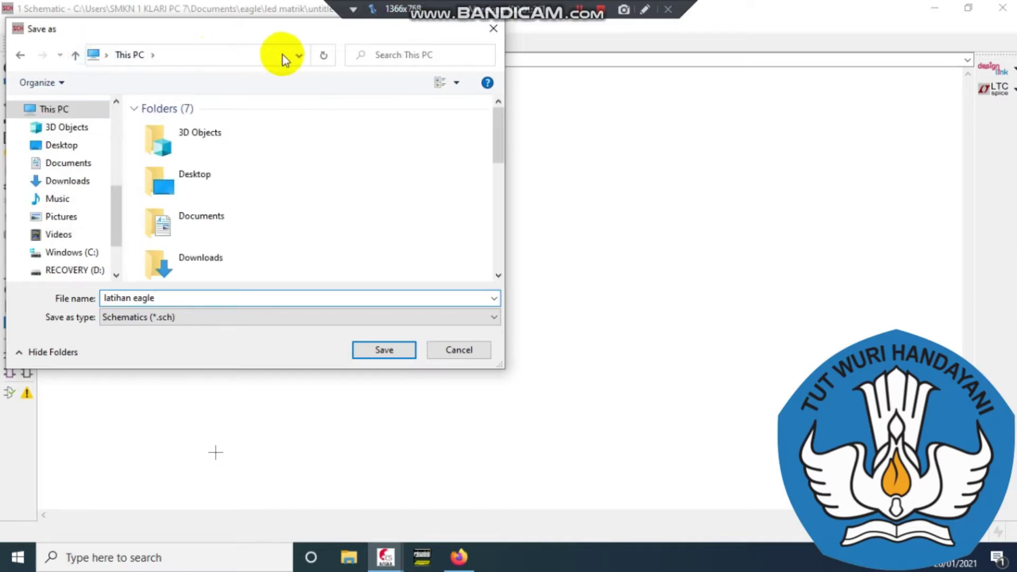
click(298, 56)
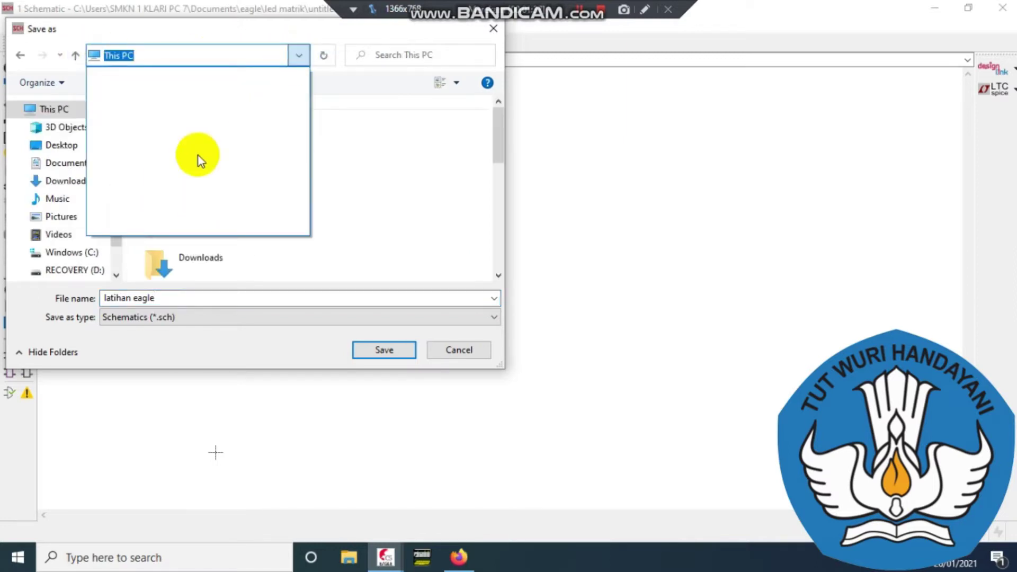
click(339, 109)
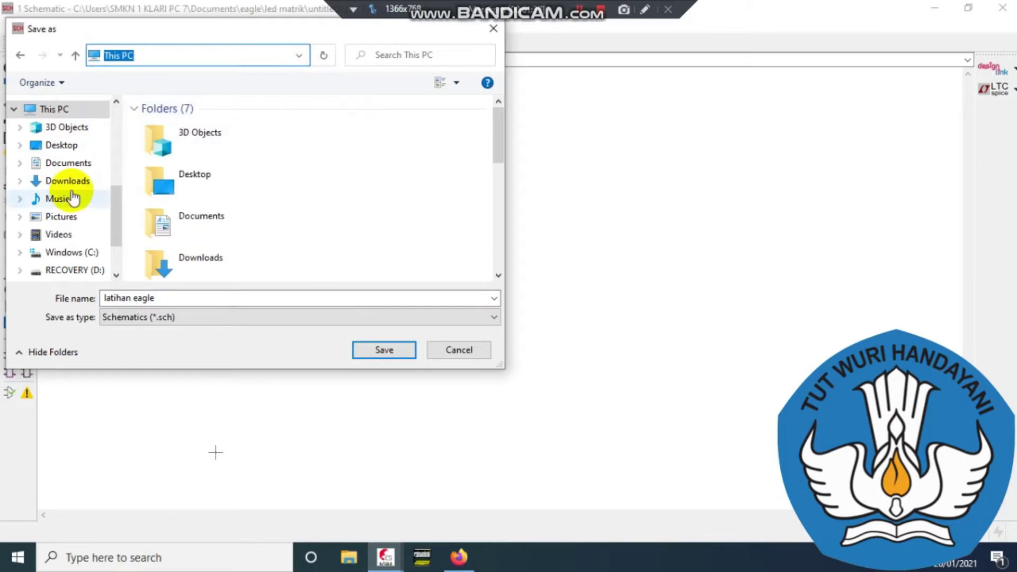
click(72, 165)
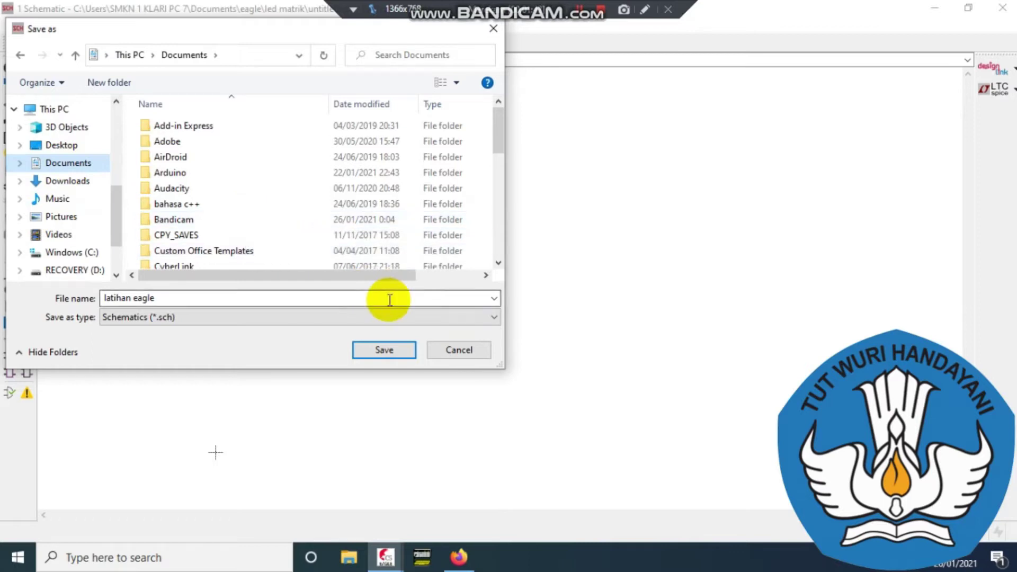
click(386, 348)
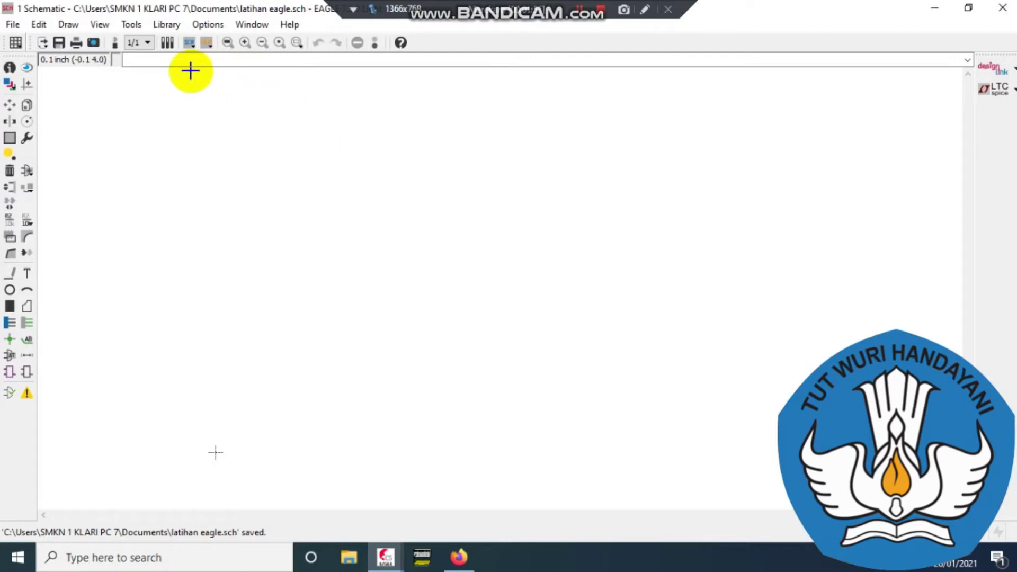
Step: Turn on the schematic's grid display, keeping the Lines style and 0.1 inch size
click(16, 44)
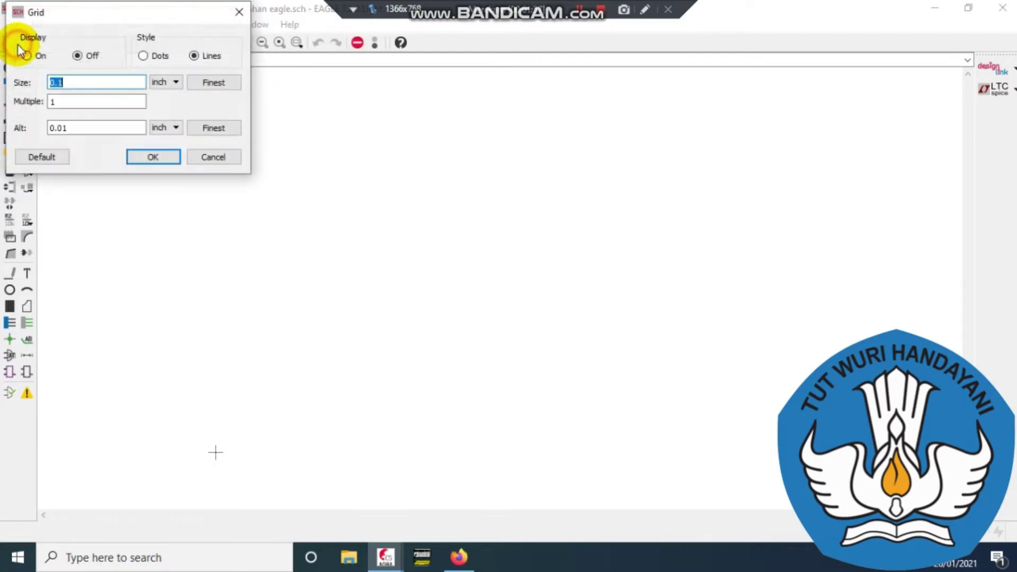
click(27, 56)
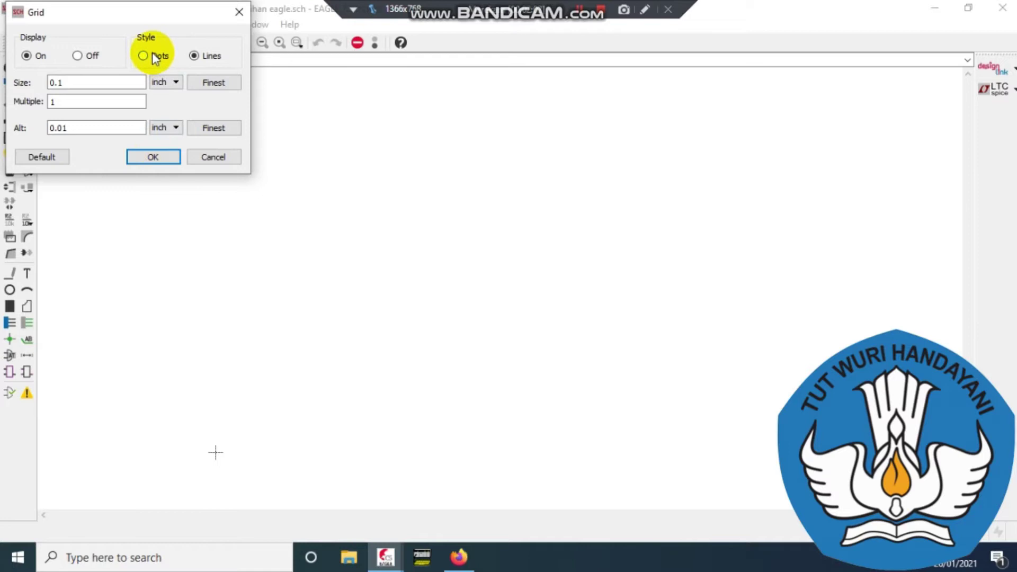
click(152, 158)
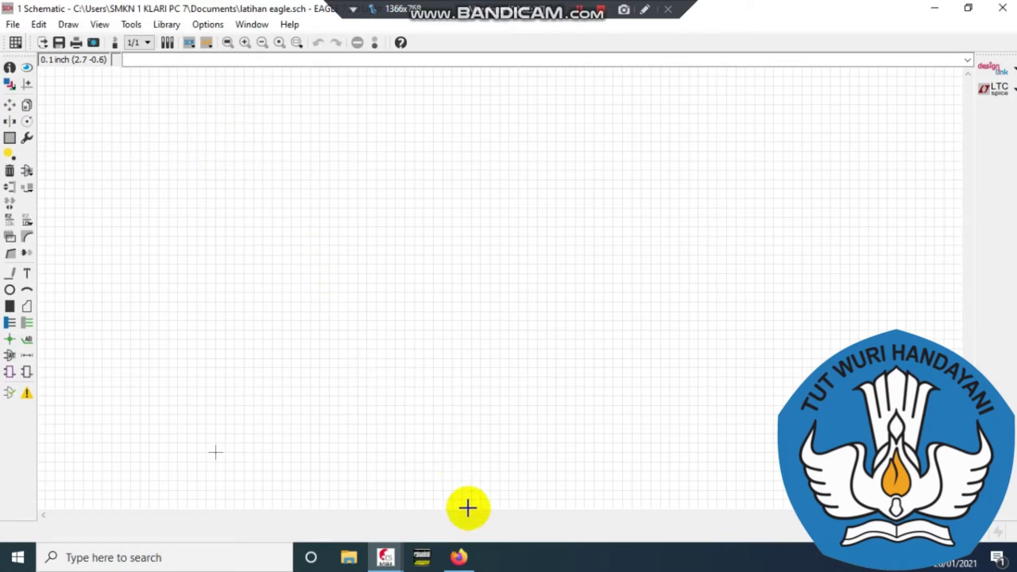
Step: Switch to Firefox to examine the 78xx/79xx power supply reference circuit, then return to the EAGLE schematic
click(459, 556)
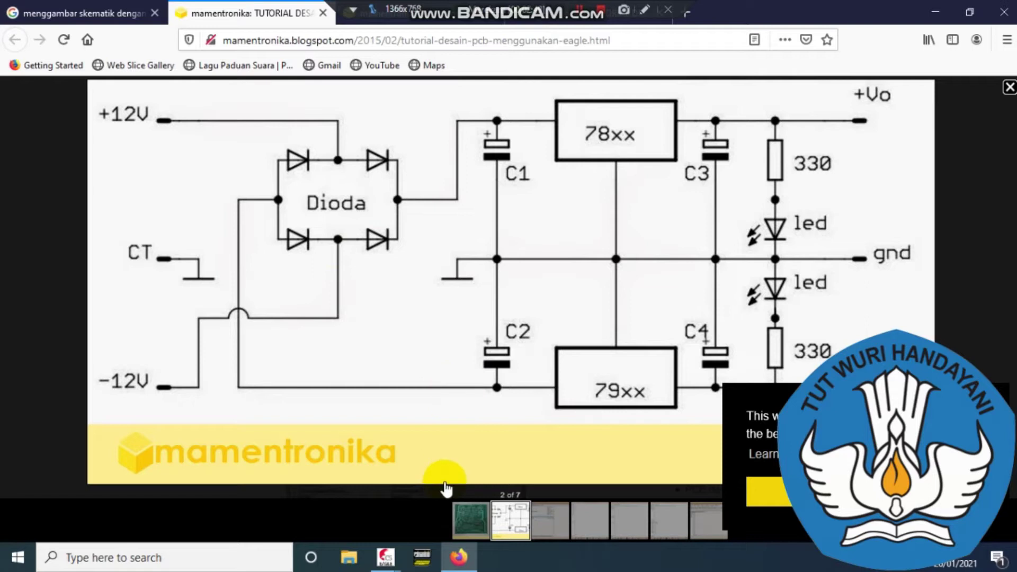
mouse_move(392, 564)
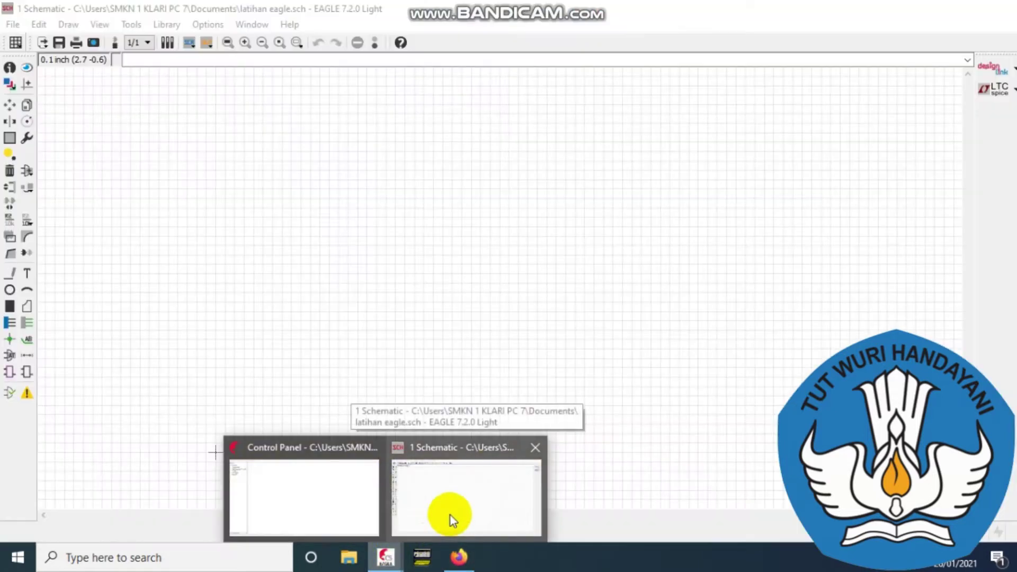
click(450, 516)
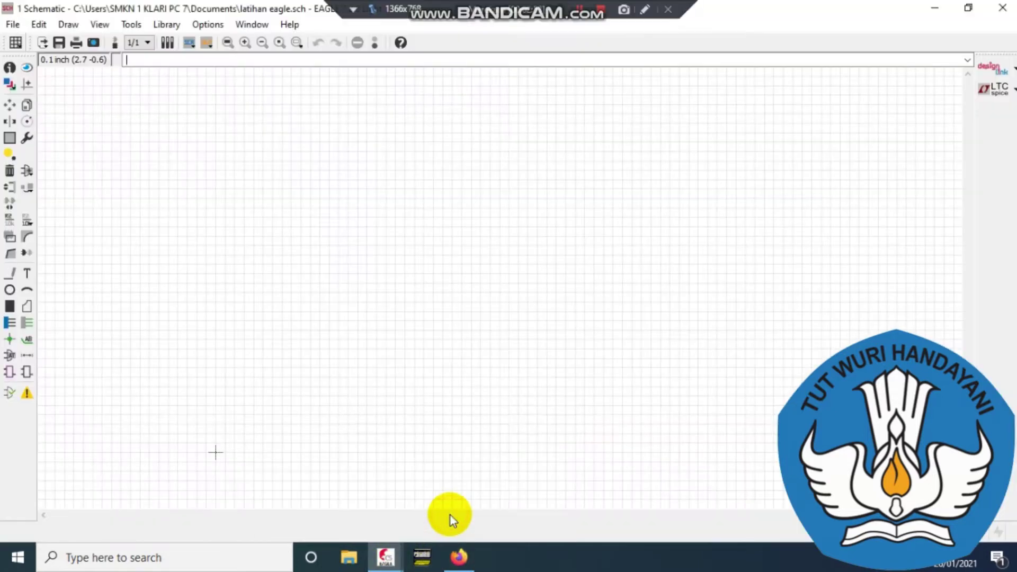
Step: Search the component library for "diode" and place one 1N4004 diode on the schematic
click(29, 173)
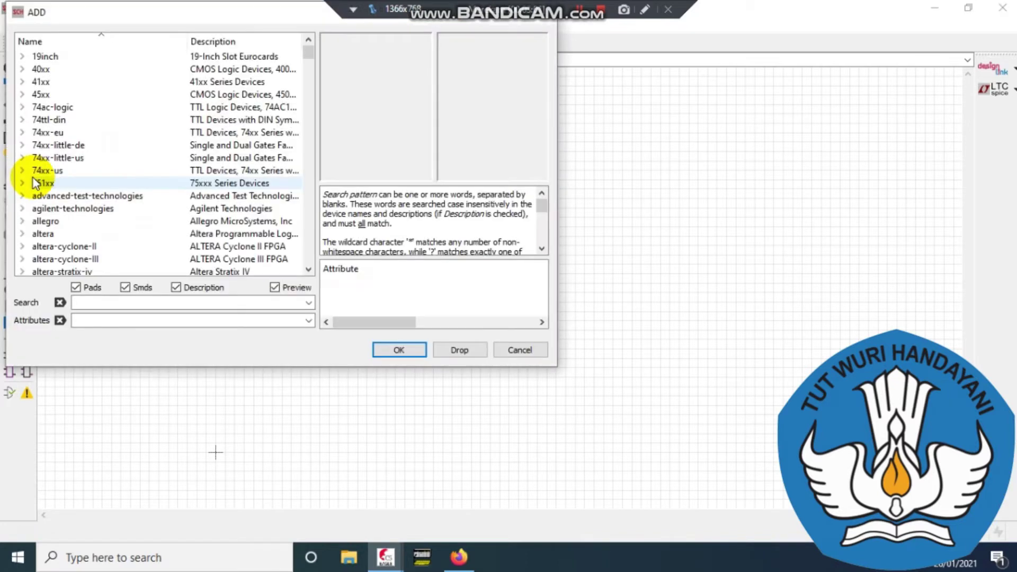
click(91, 303)
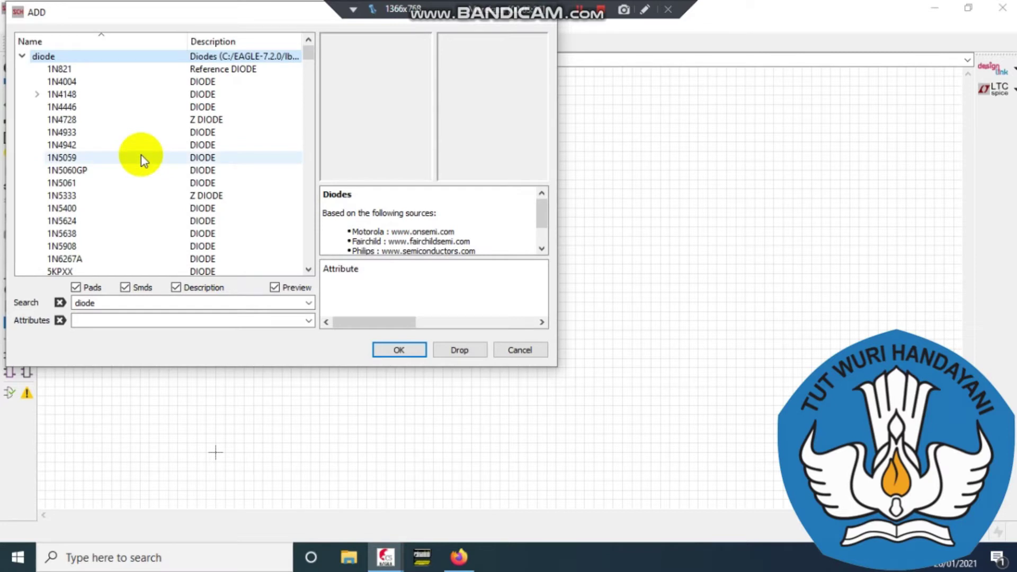
click(122, 86)
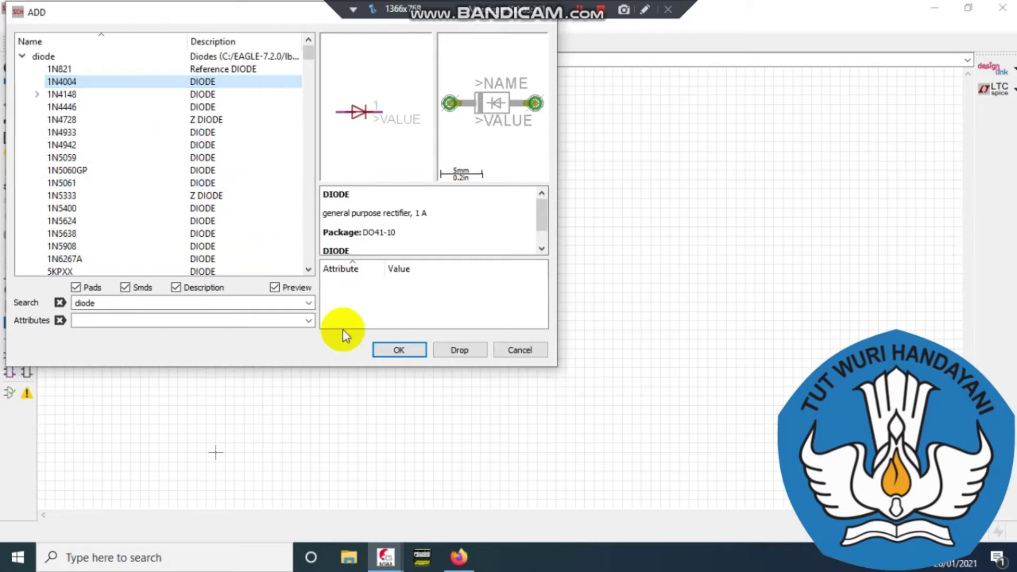
click(399, 351)
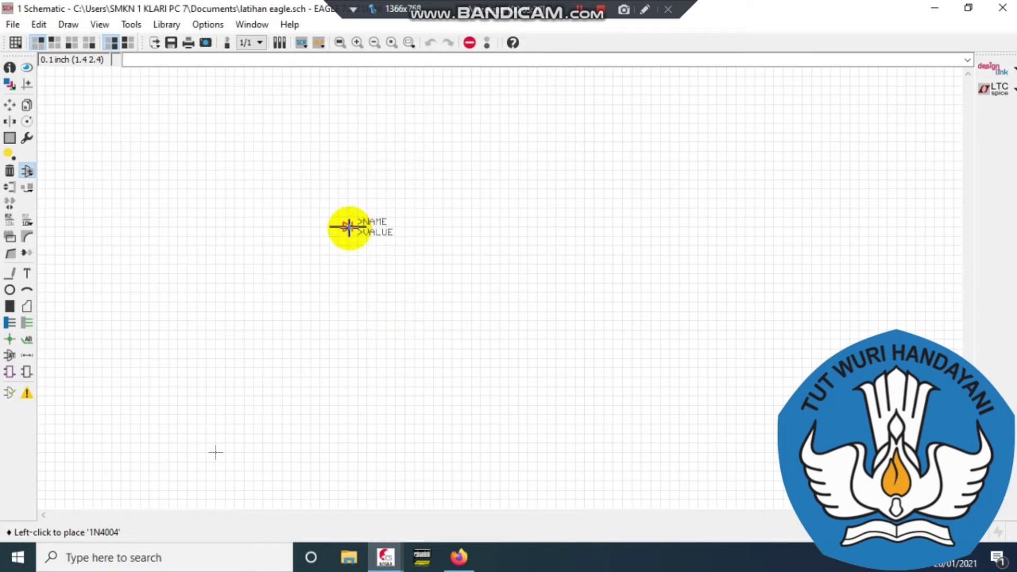
click(348, 227)
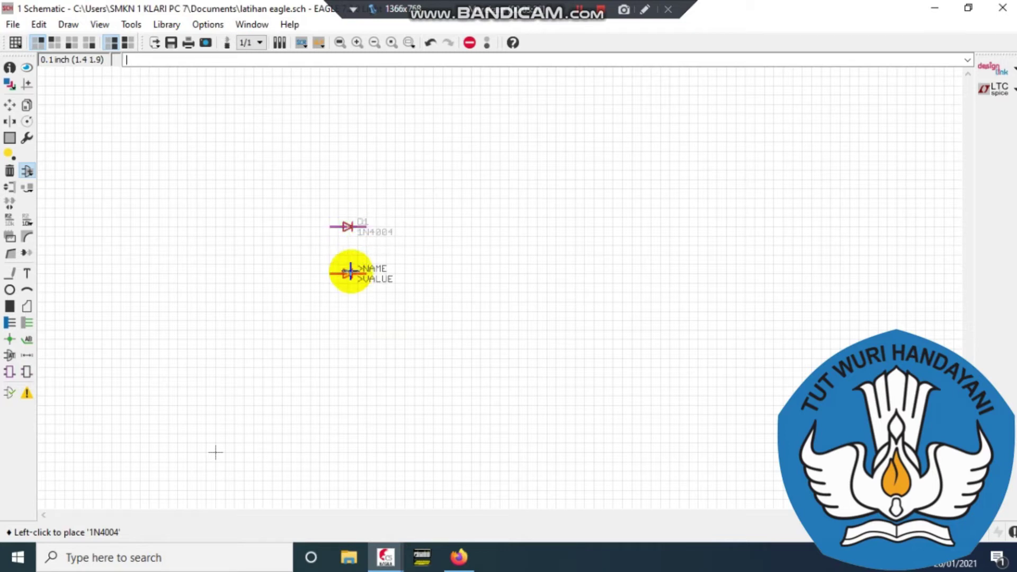
Step: Place three more 1N4004 diodes to form a two-by-two arrangement with the first, and end the Add command
click(357, 42)
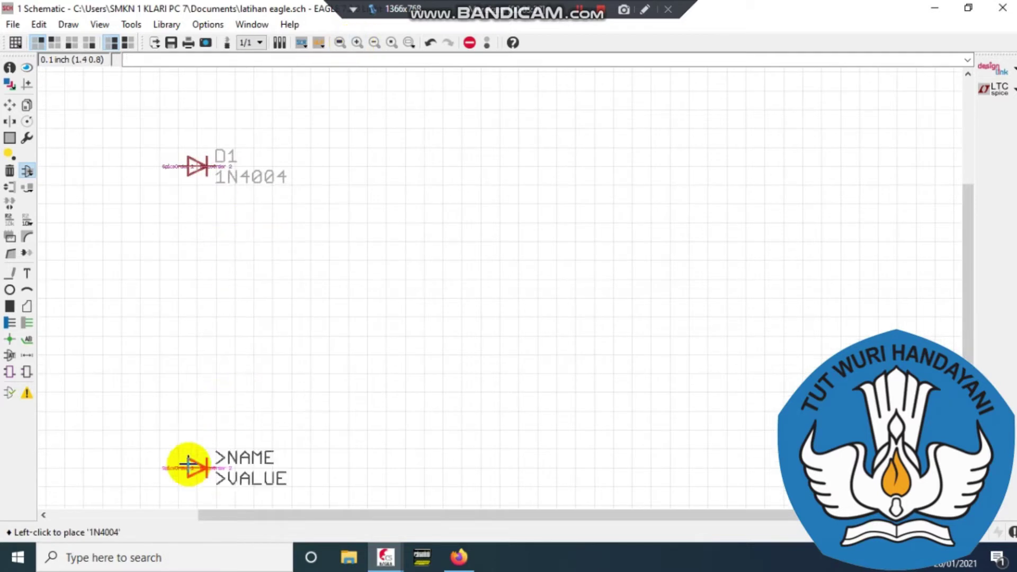
click(47, 516)
click(47, 516)
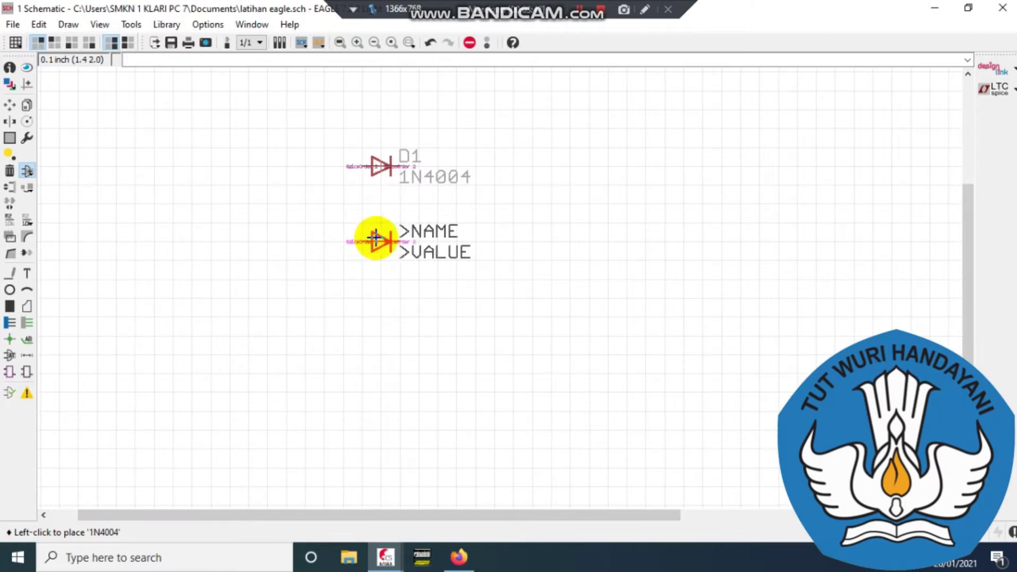
click(375, 236)
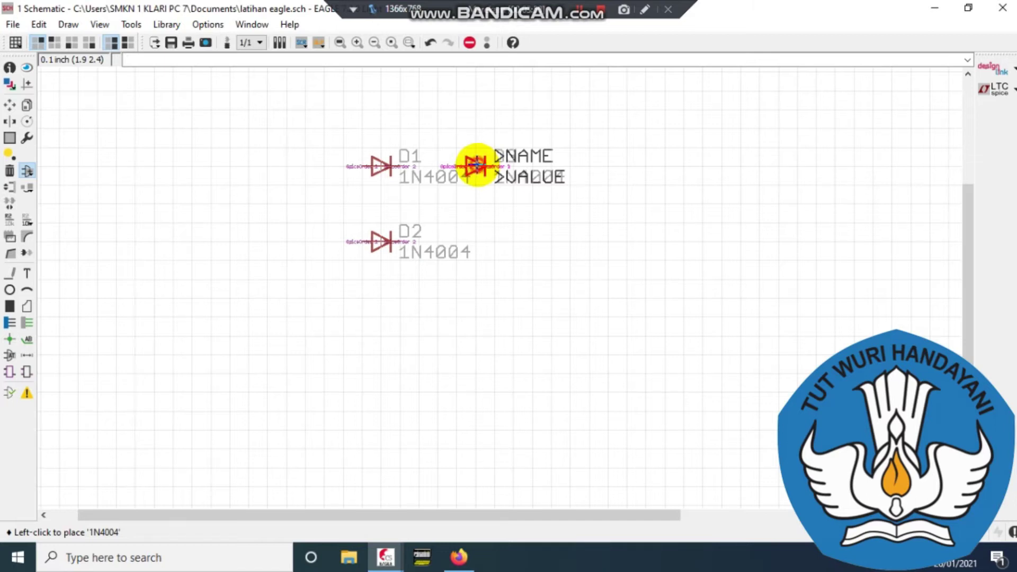
click(476, 166)
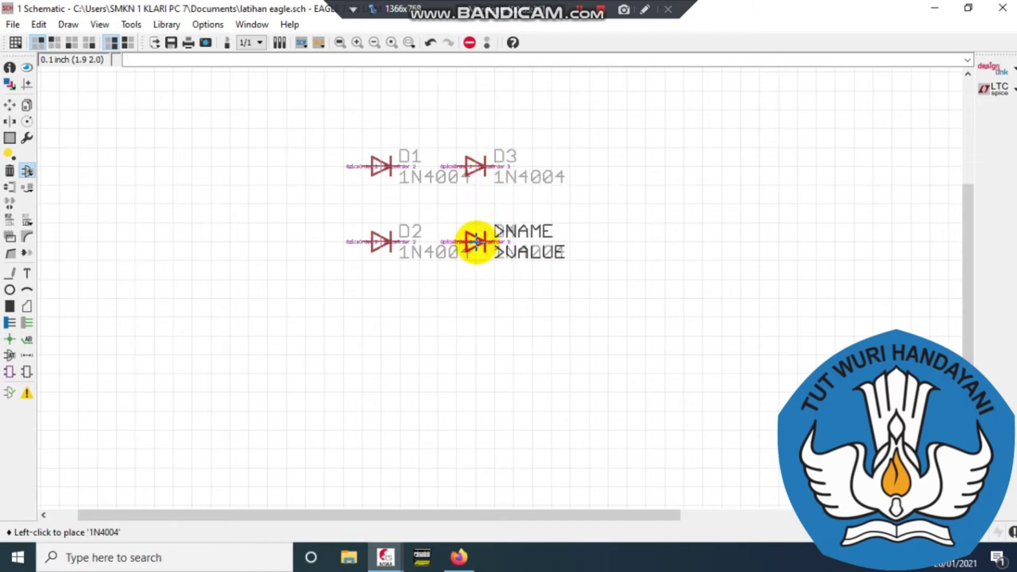
click(476, 242)
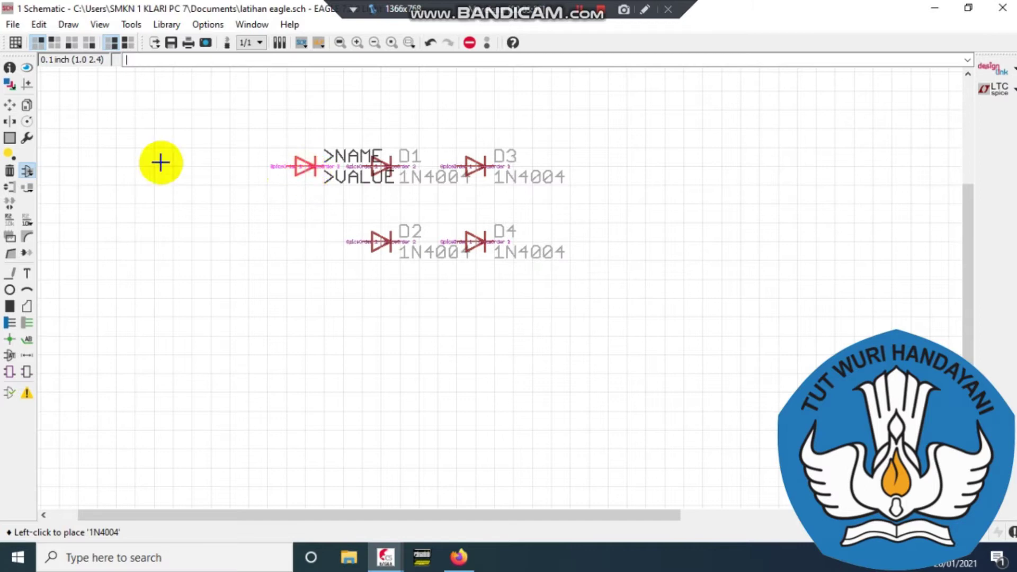
click(11, 105)
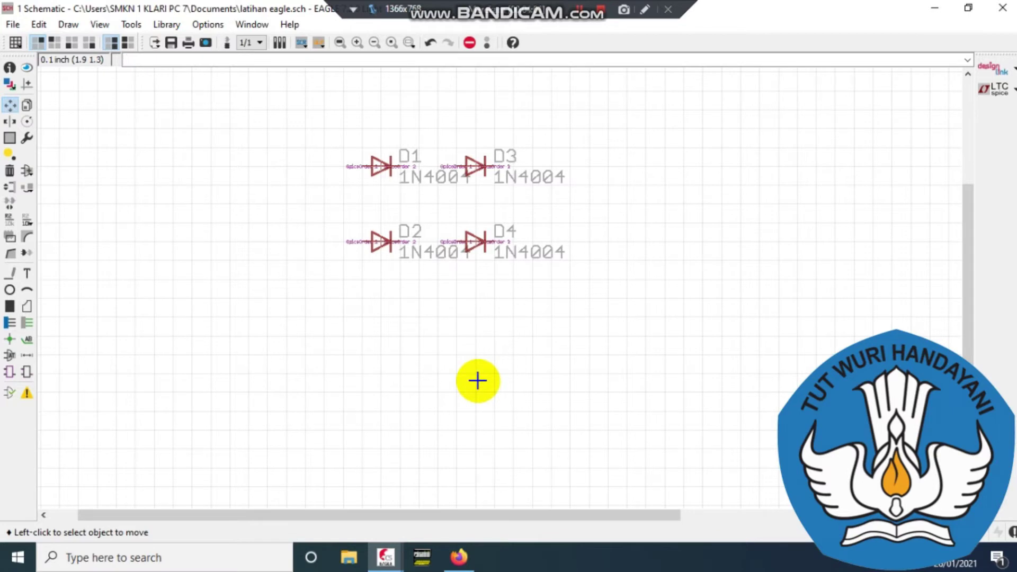
Step: Check the reference circuit in Firefox, then return to EAGLE and search the component library for "capacitor"
click(458, 556)
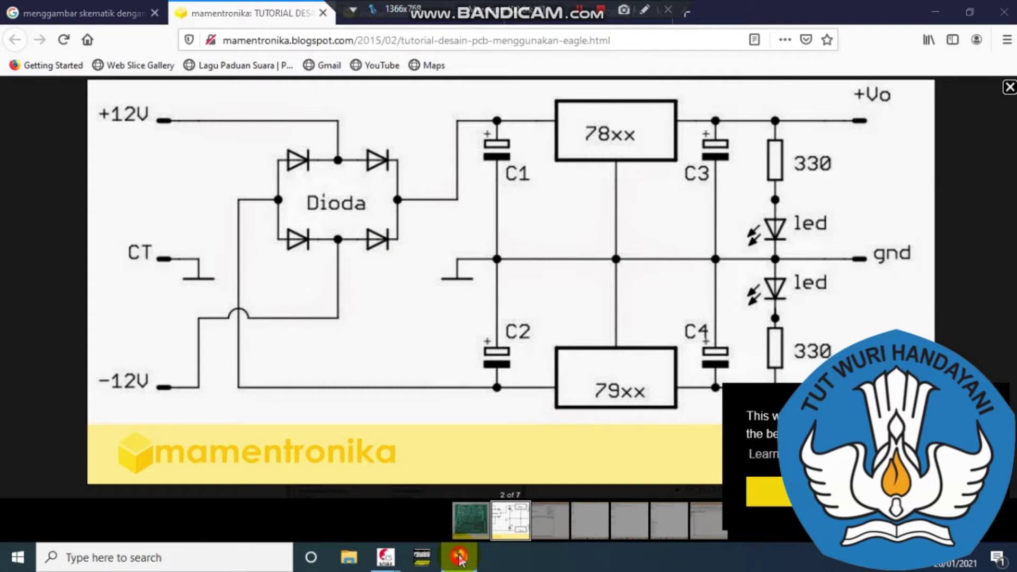
click(458, 557)
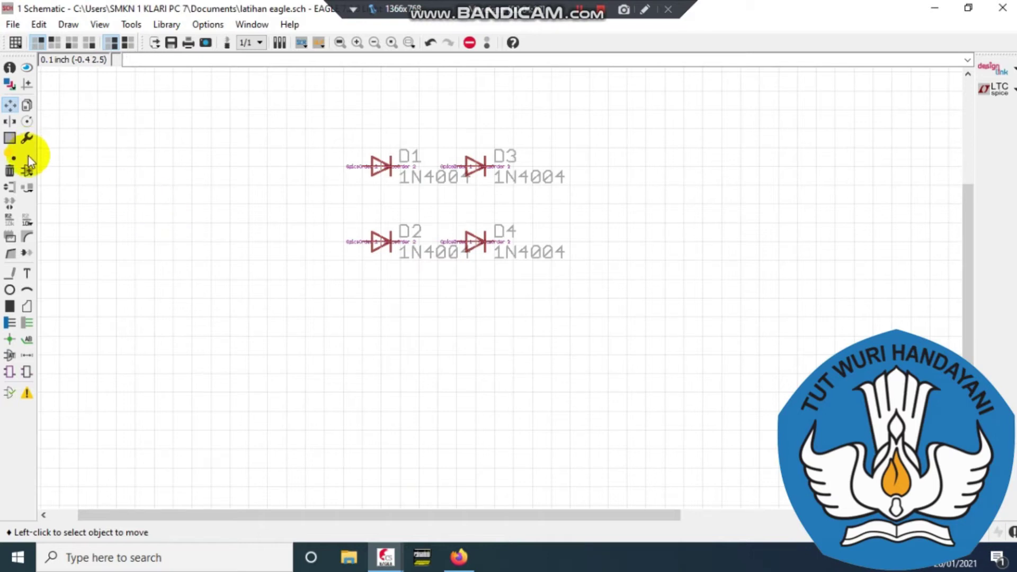
click(28, 171)
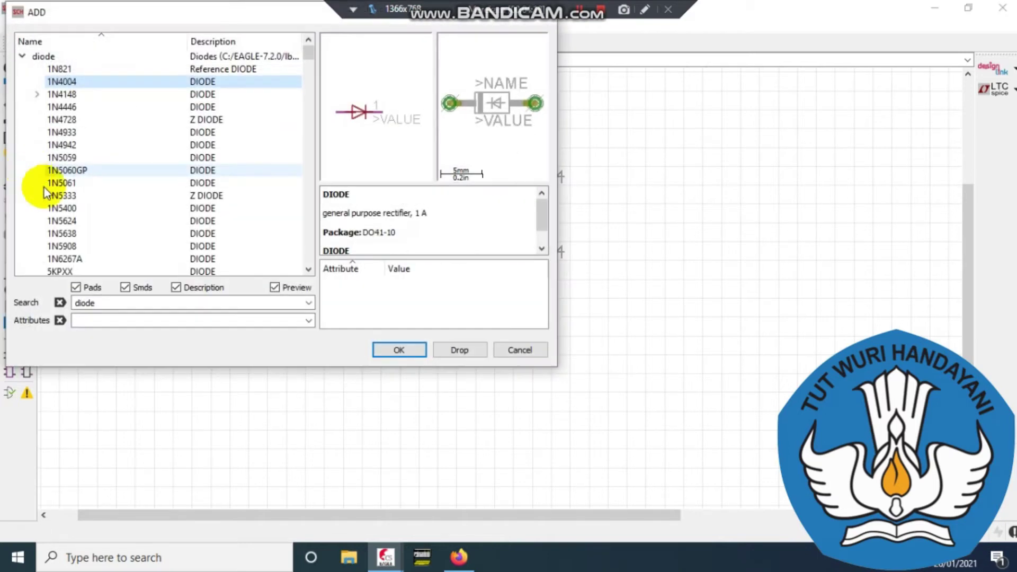
click(106, 304)
key(BackSpace)
key(BackSpace)
key(BackSpace)
key(BackSpace)
key(BackSpace)
text(c)
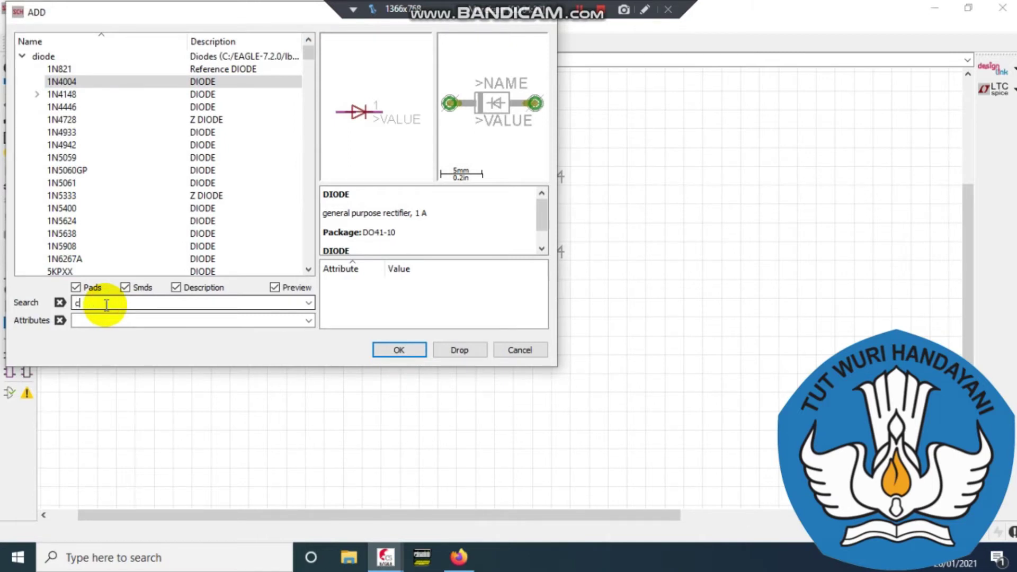
text(apacitor)
click(104, 304)
key(Return)
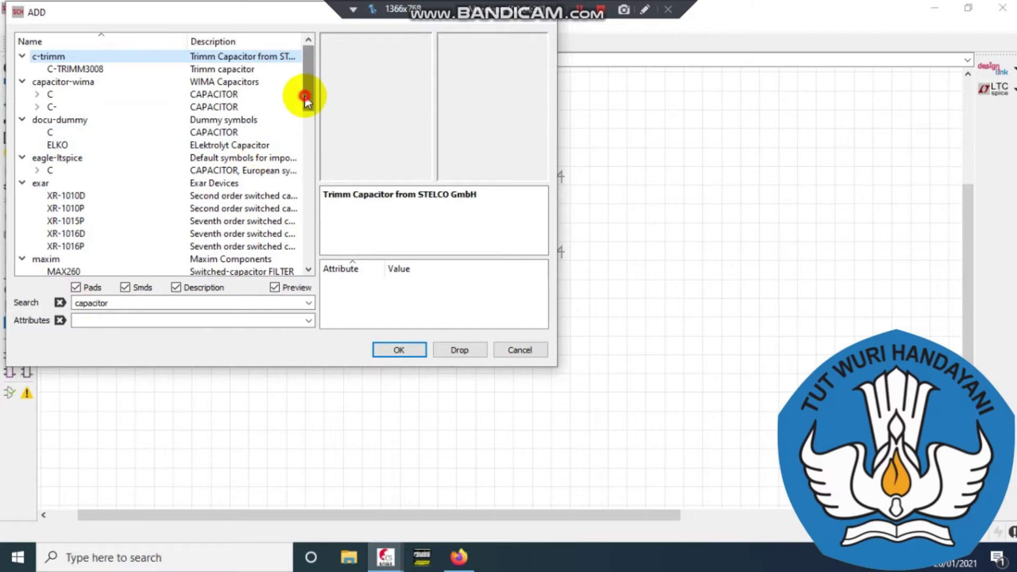
drag(305, 109, 318, 200)
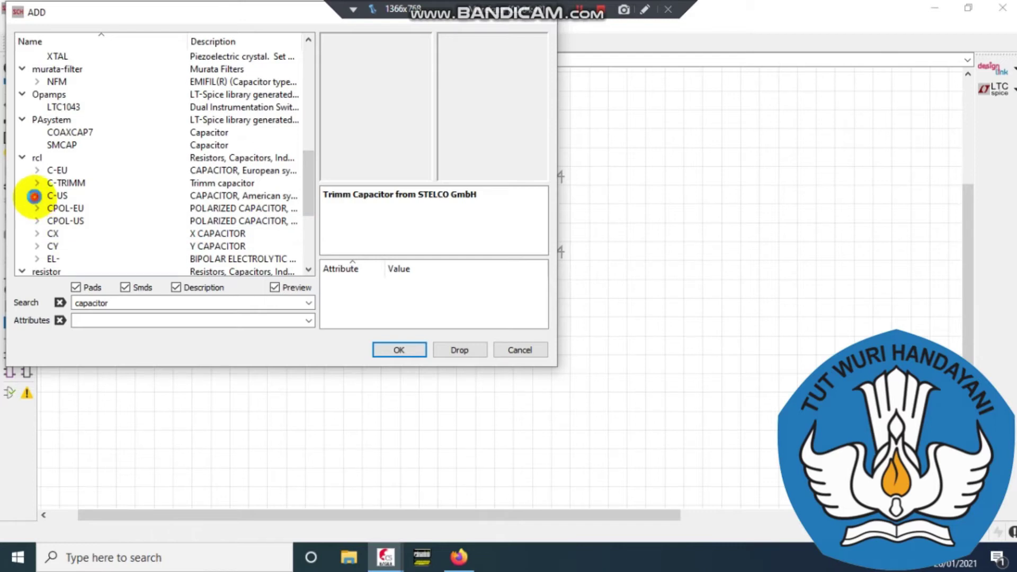
click(36, 197)
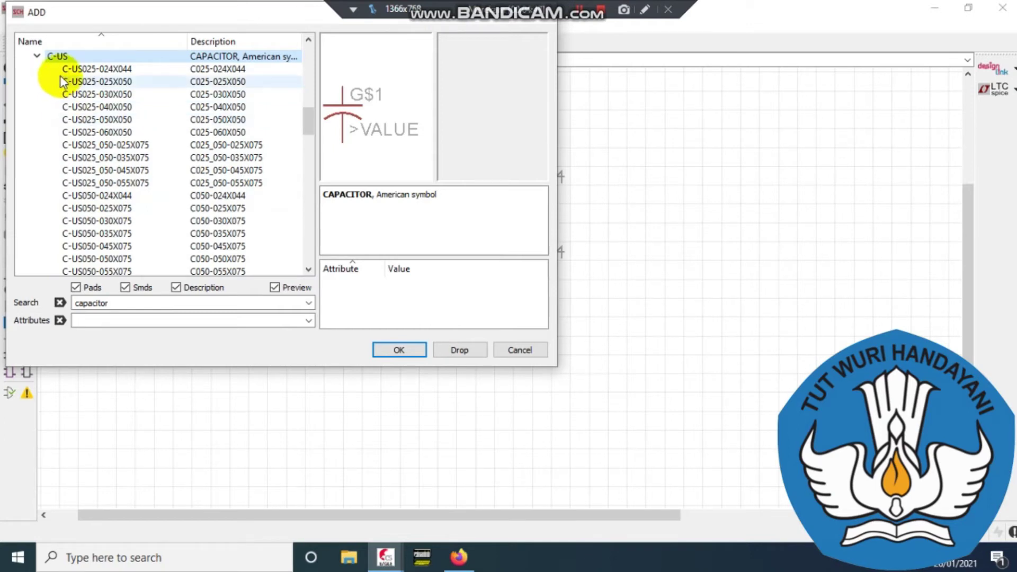
click(306, 60)
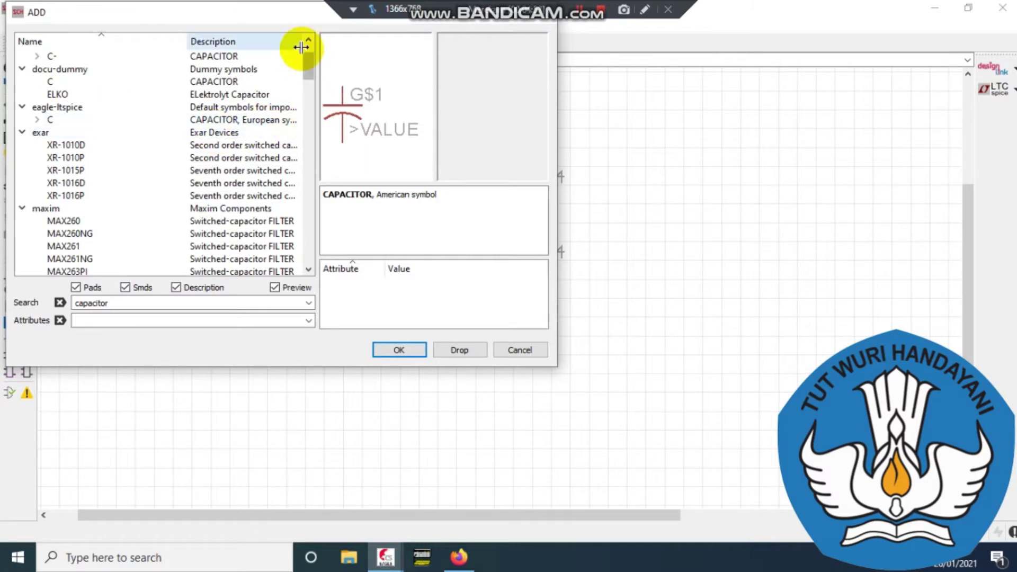
drag(309, 59, 317, 98)
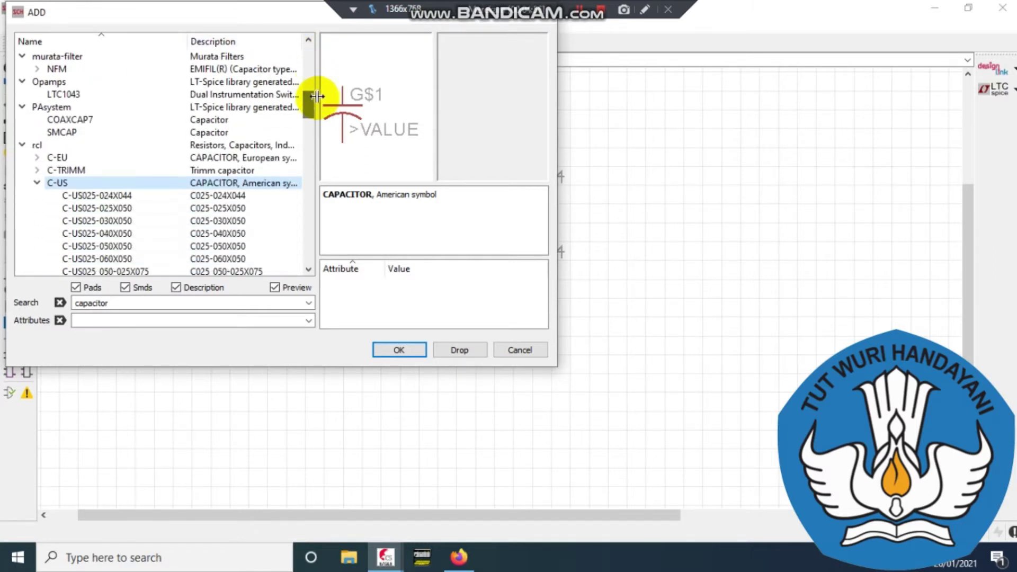
click(37, 182)
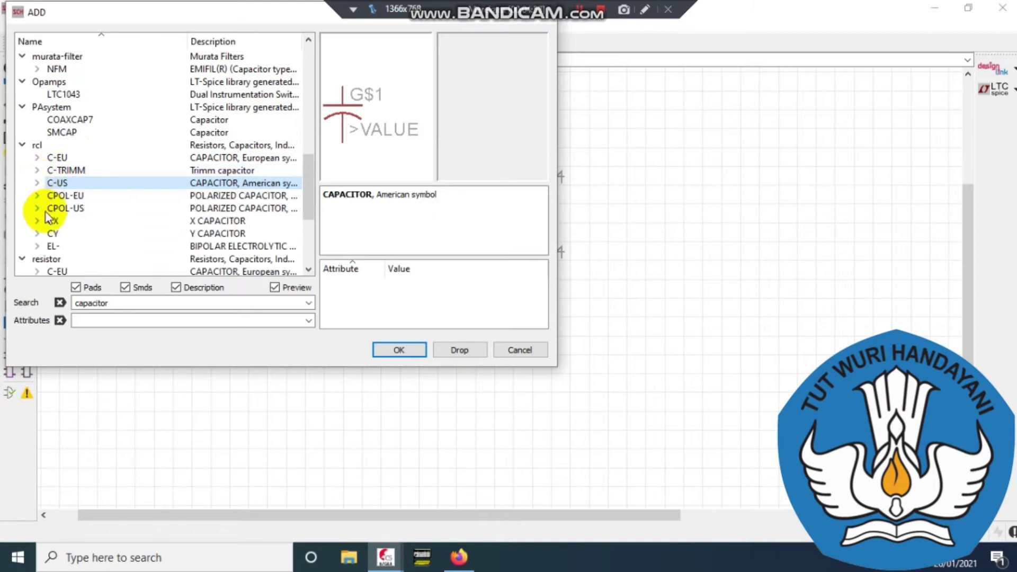
Step: Choose the polarized capacitor CPOL-USE2.5-7 from the rcl library's CPOL-US group for placement
drag(306, 173, 311, 201)
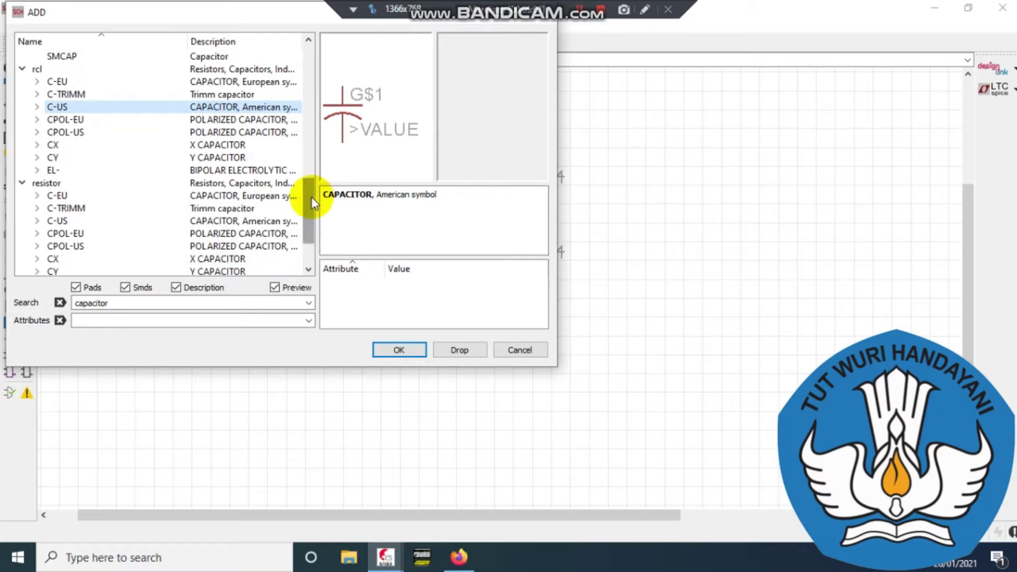
double_click(80, 209)
click(103, 246)
key(Up)
key(Up)
key(Up)
key(Up)
key(Up)
key(Up)
key(Up)
key(Up)
key(Up)
key(Up)
key(Up)
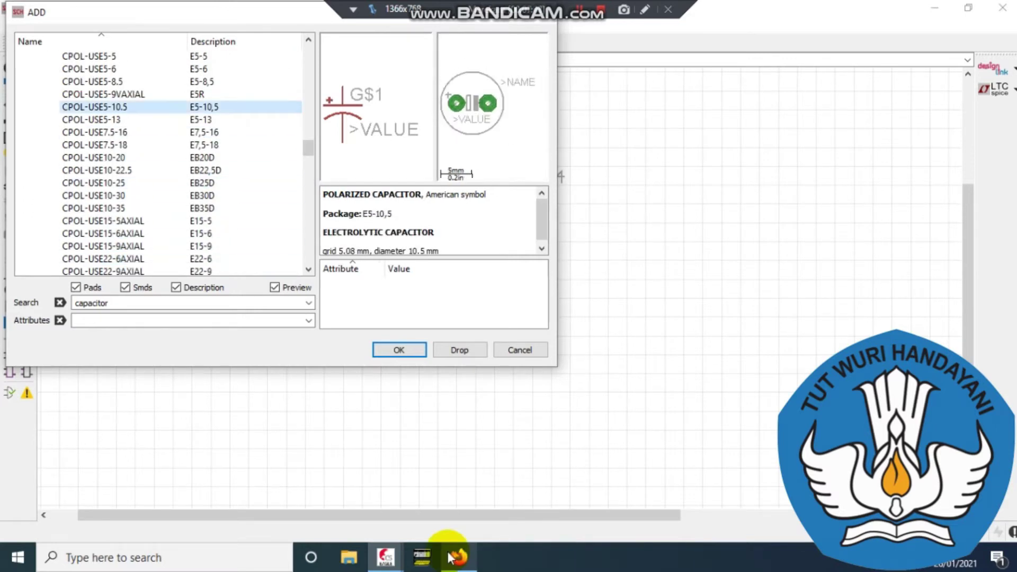
key(Up)
key(Up)
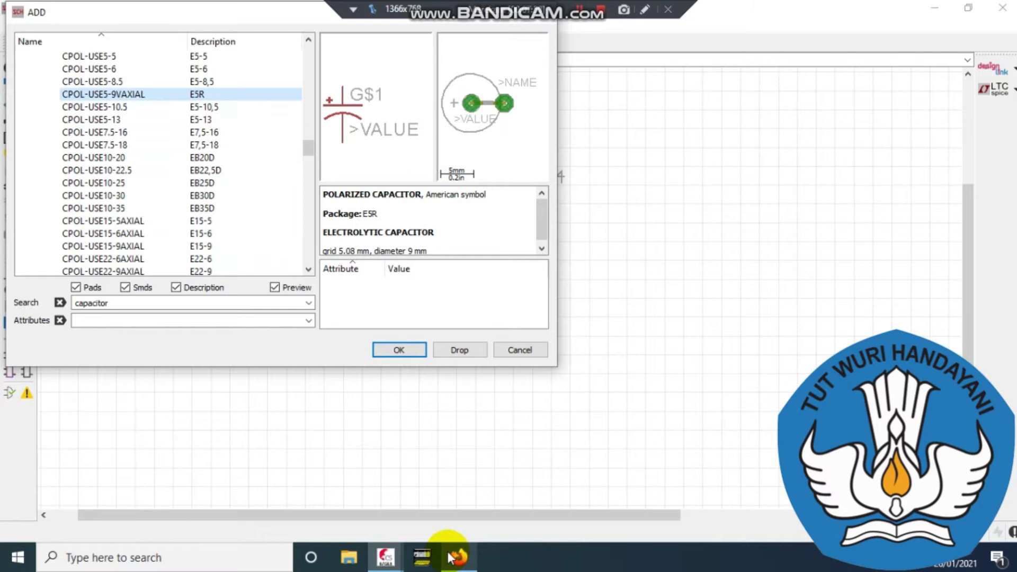
key(Up)
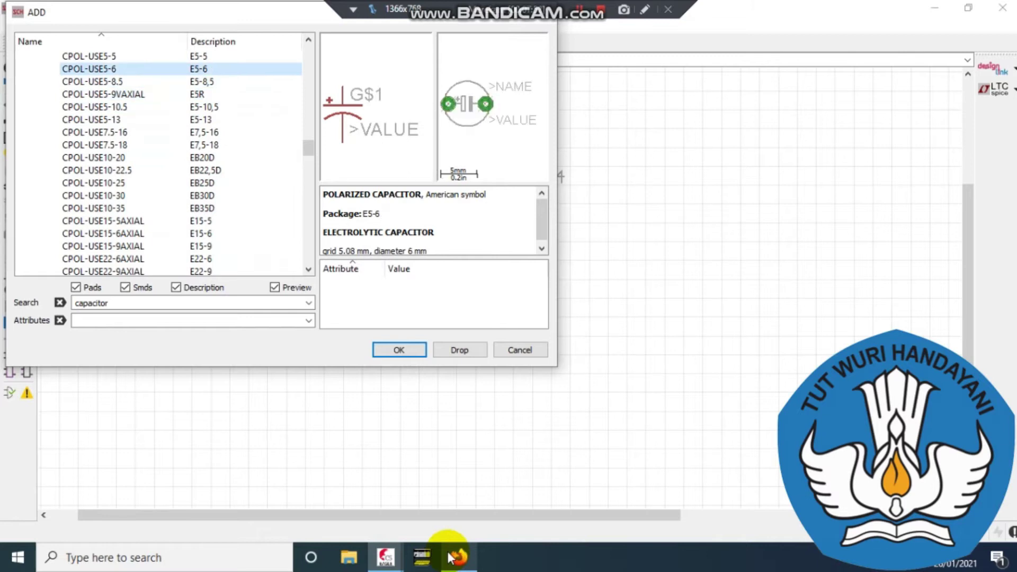
key(Up)
key(Up)
key(Up)
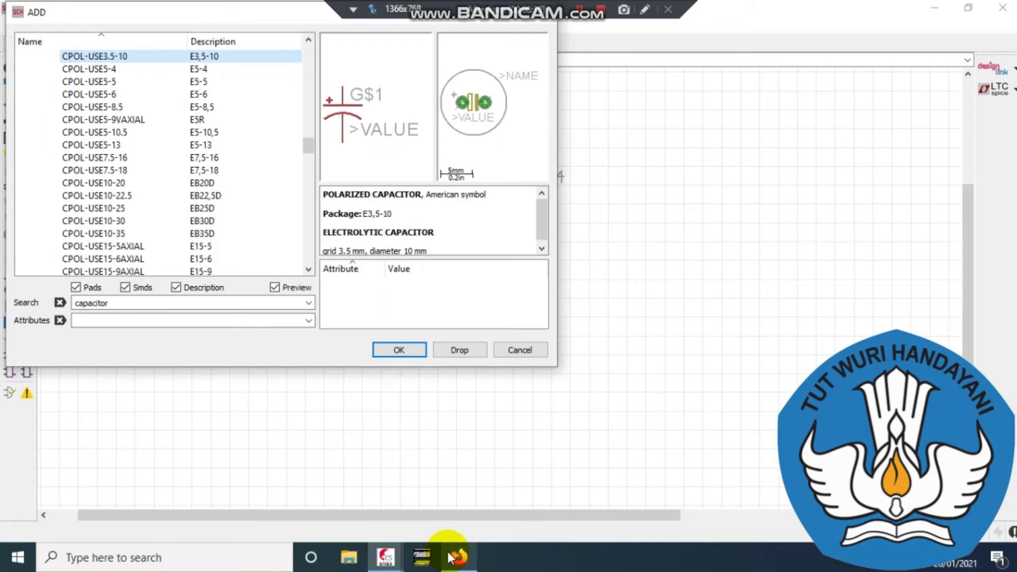
key(Up)
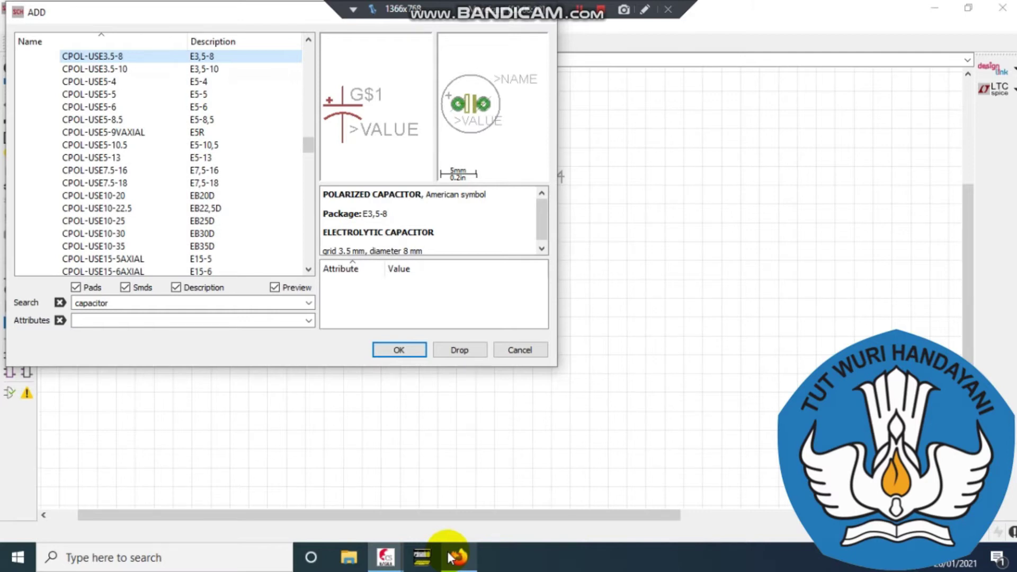
key(Up)
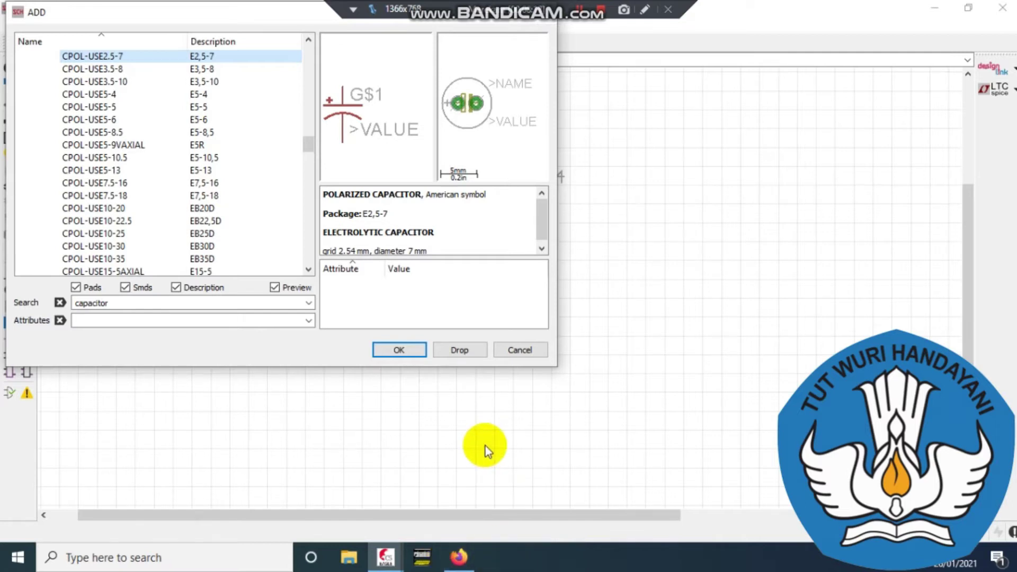
click(407, 354)
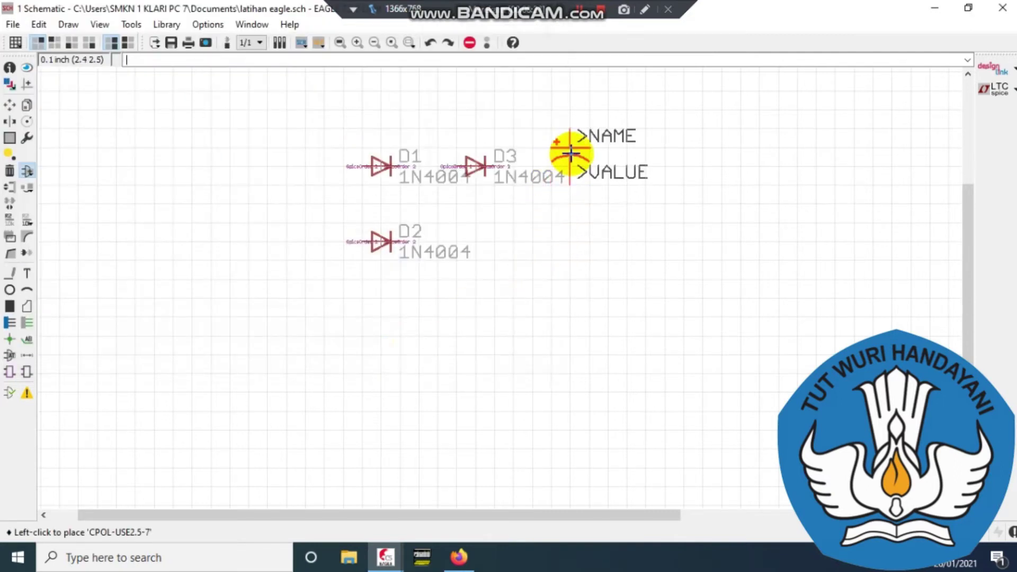
Step: Place four CPOL-USE2.5-7 capacitors in a two-by-two arrangement to the right of the diodes, consulting the Firefox reference circuit midway
click(570, 153)
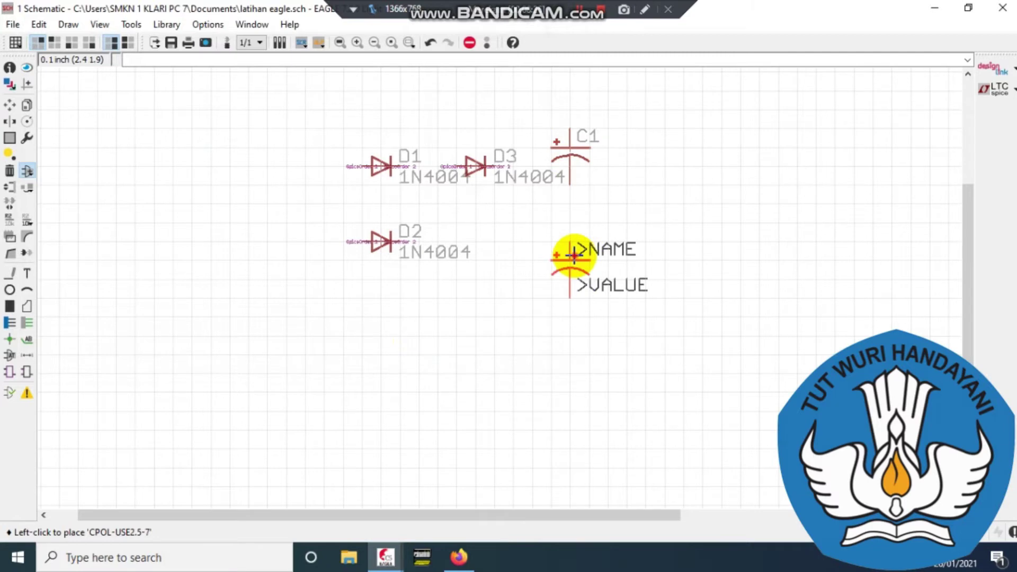
click(571, 265)
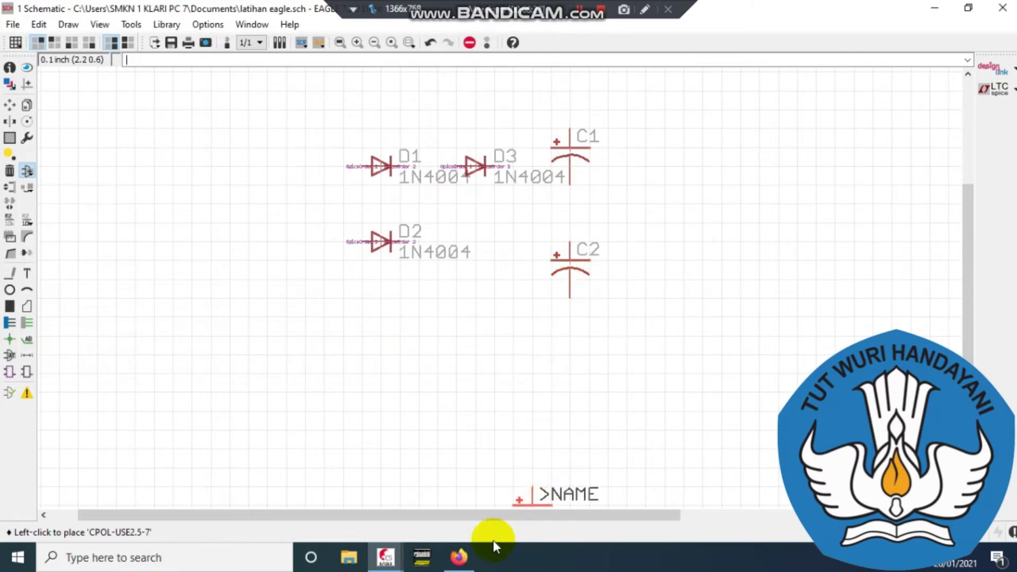
click(466, 555)
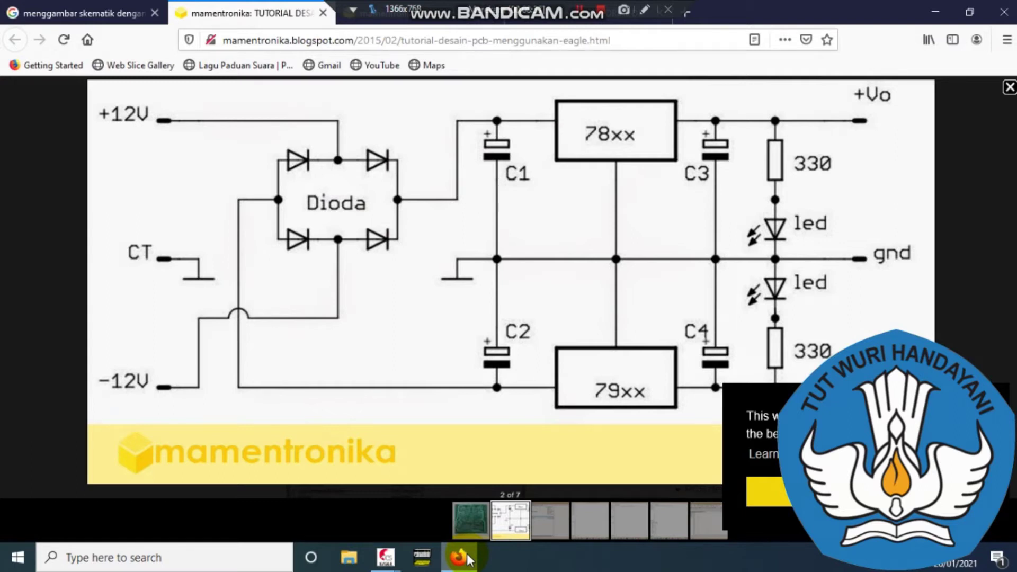
click(460, 558)
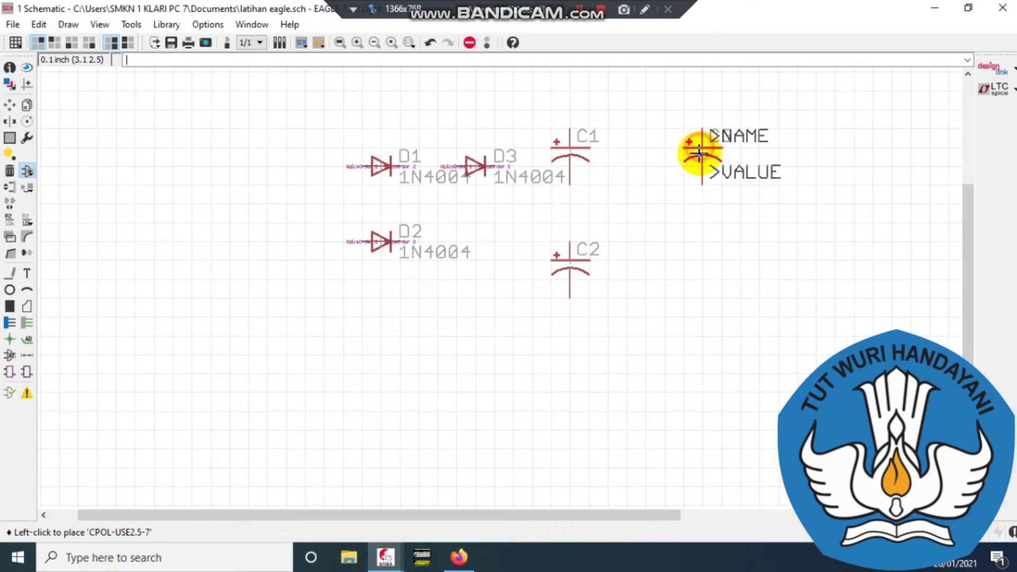
click(700, 153)
click(700, 267)
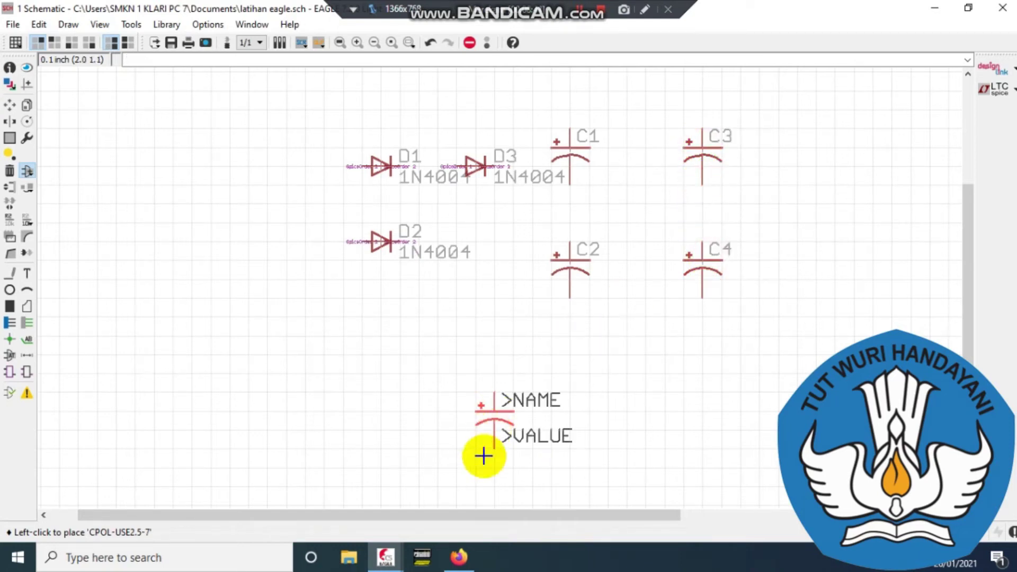
Step: Check the reference circuit in Firefox, then reopen EAGLE's component library and collapse the CPOL-US group
click(459, 558)
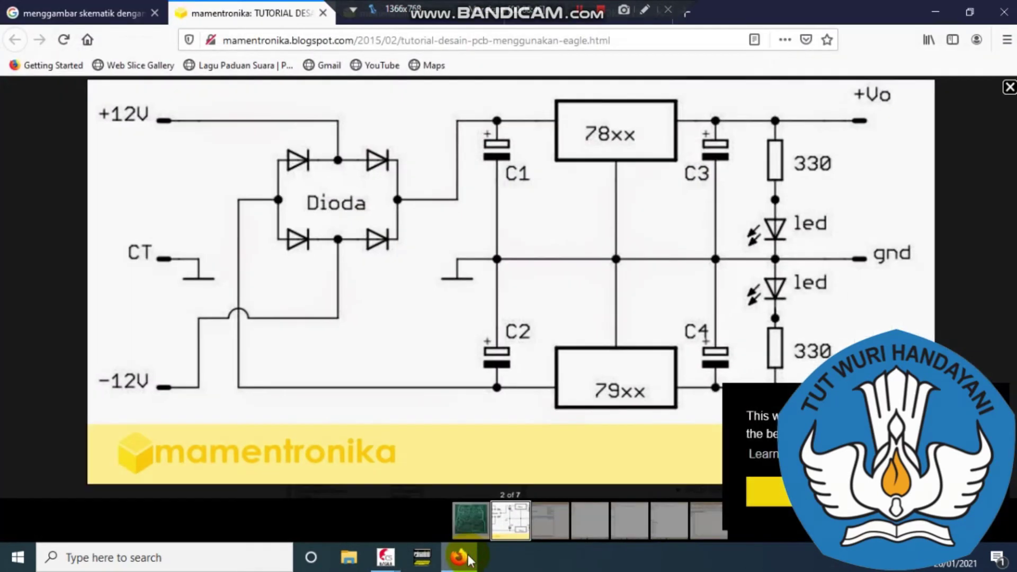
click(459, 557)
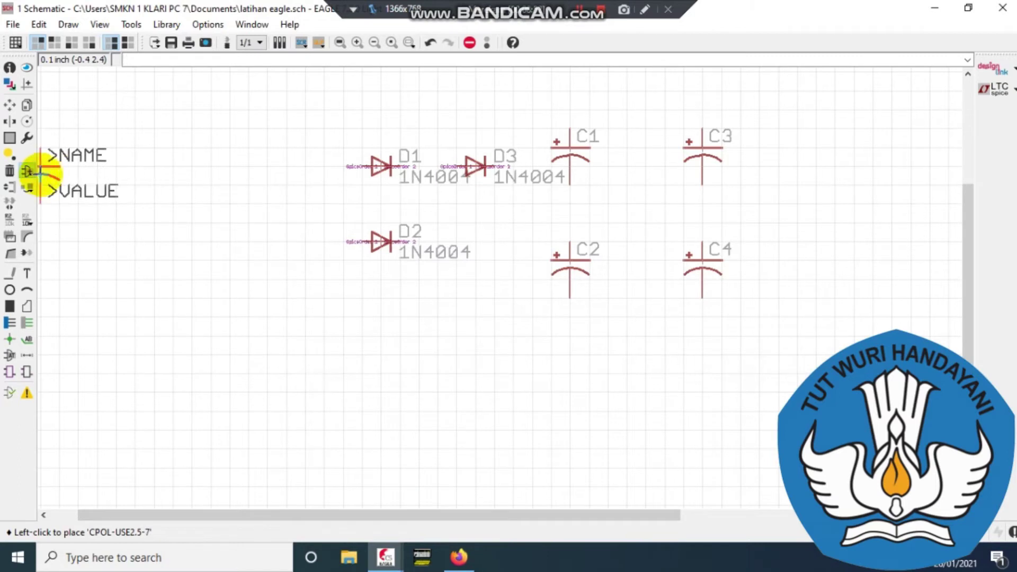
click(27, 171)
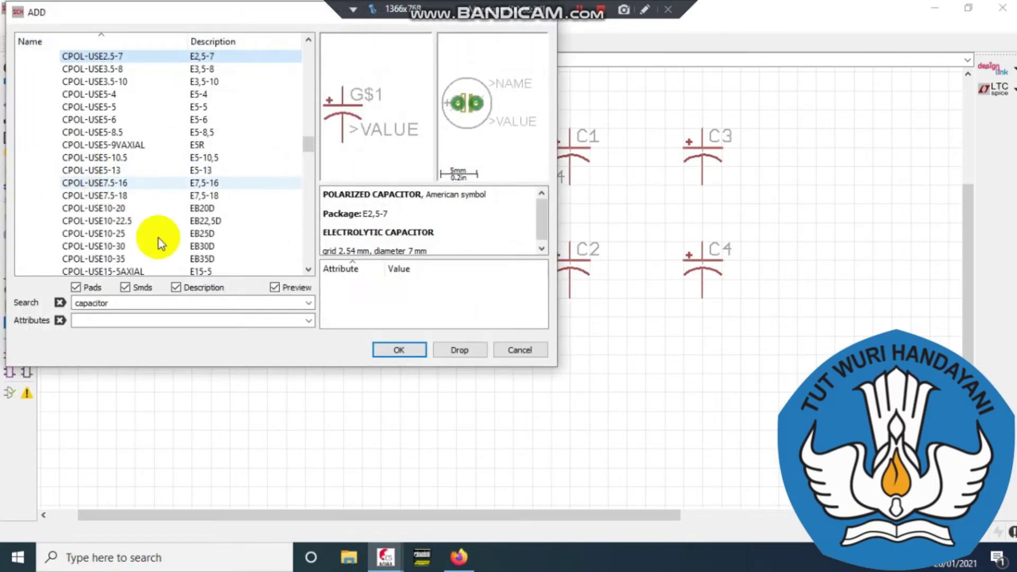
click(308, 39)
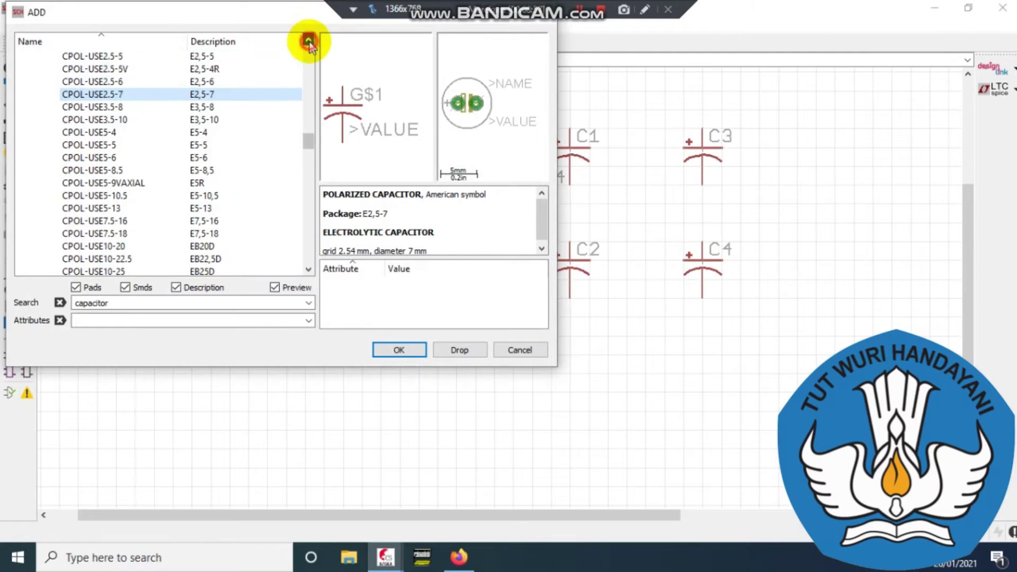
click(309, 56)
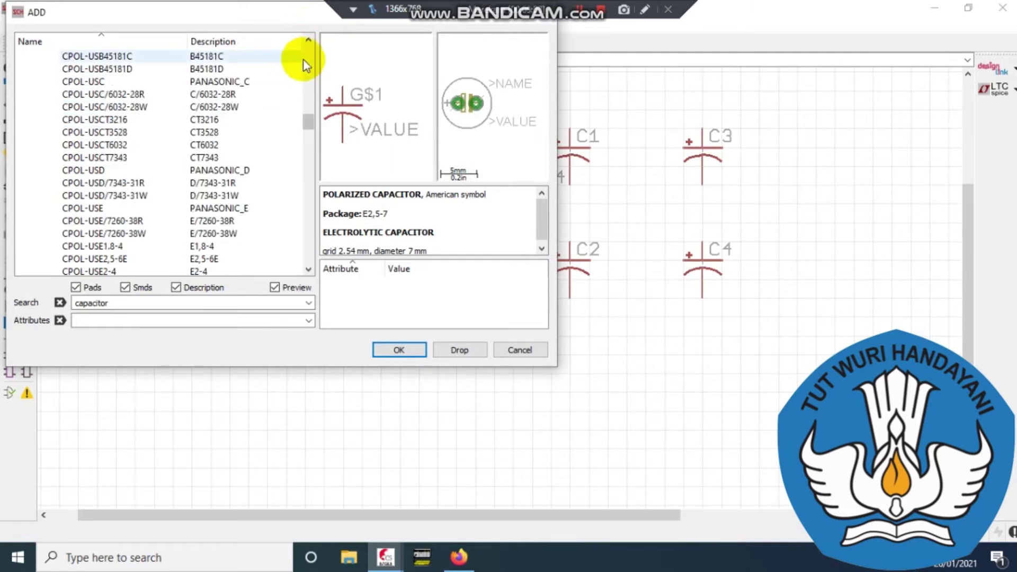
click(311, 63)
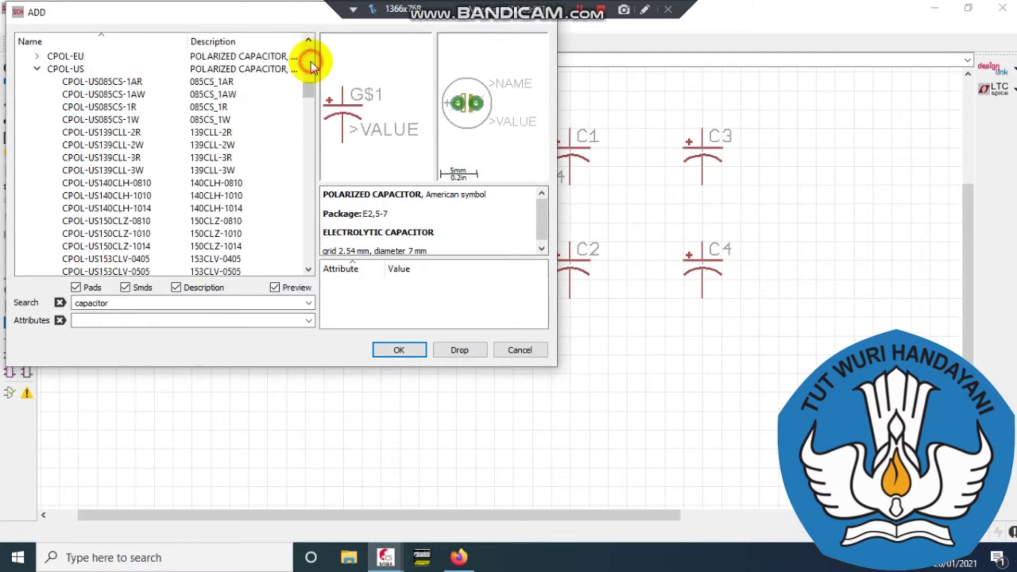
click(37, 70)
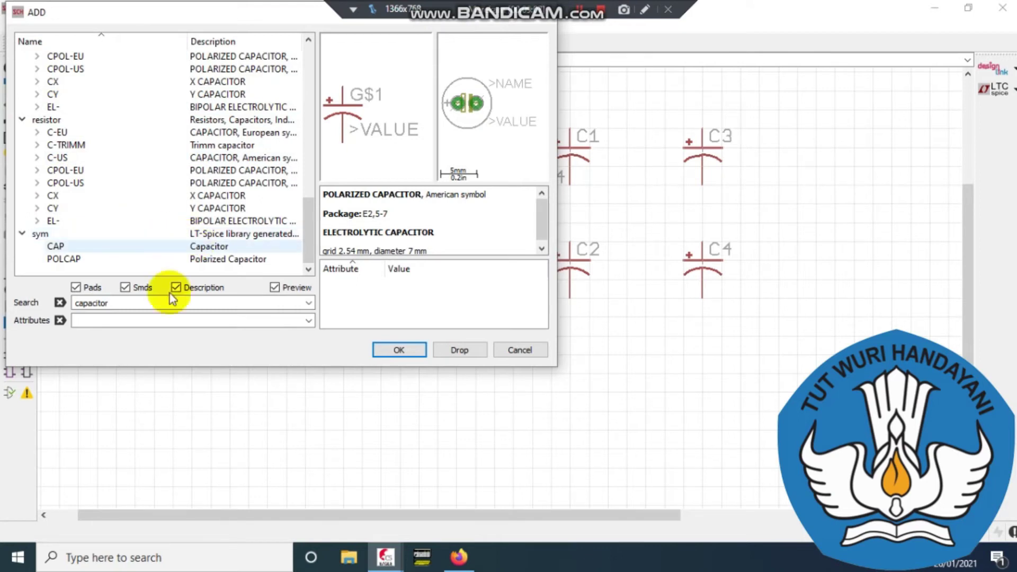
Step: Search the component library for "resistor"
click(140, 303)
key(BackSpace)
key(BackSpace)
key(BackSpace)
key(BackSpace)
key(BackSpace)
key(BackSpace)
key(BackSpace)
key(BackSpace)
key(BackSpace)
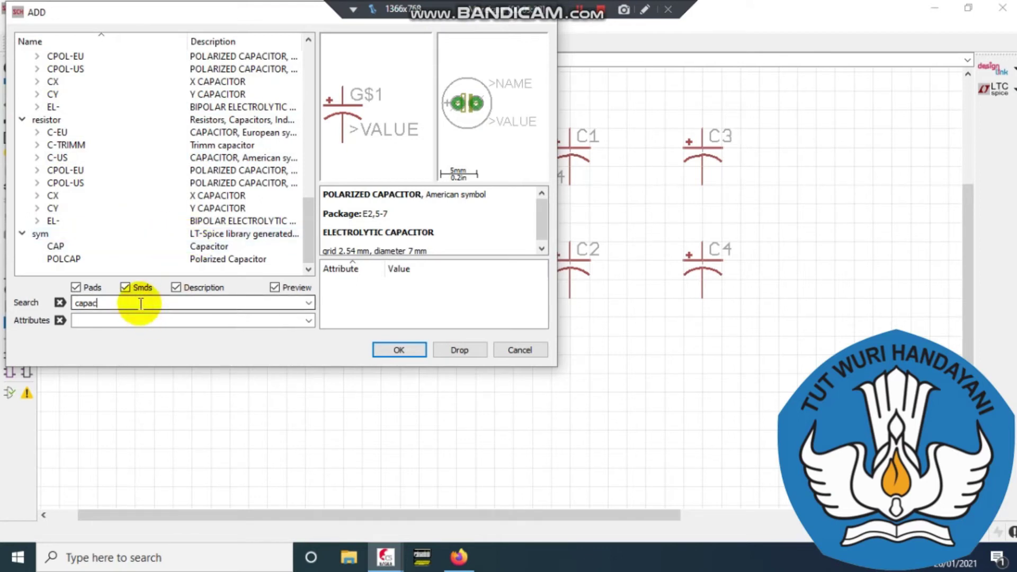
text(resistor)
key(Return)
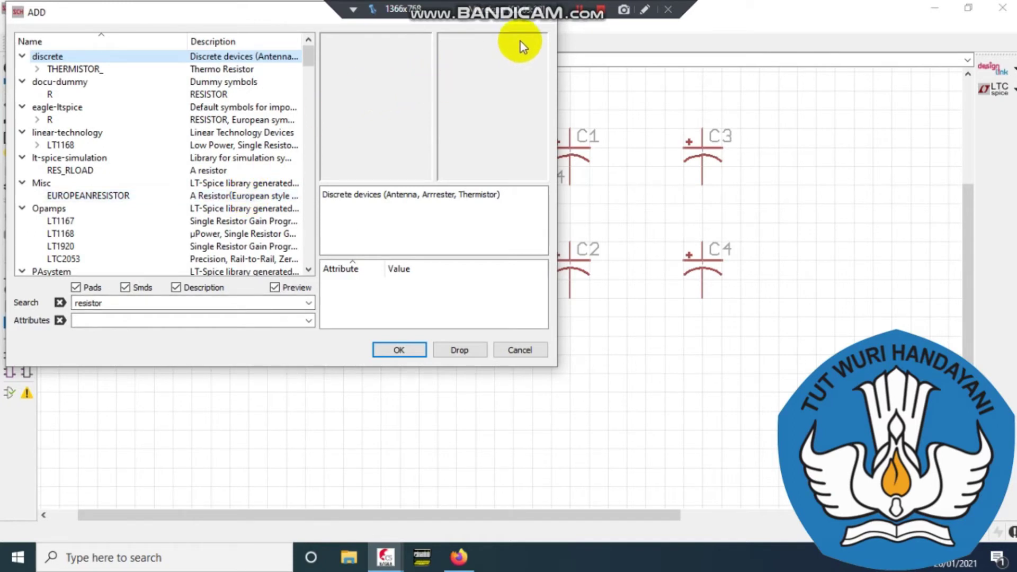
Step: Expand the American-symbol resistor group R-US_ in the rcl library and select the variant R-US_0207/12
click(600, 18)
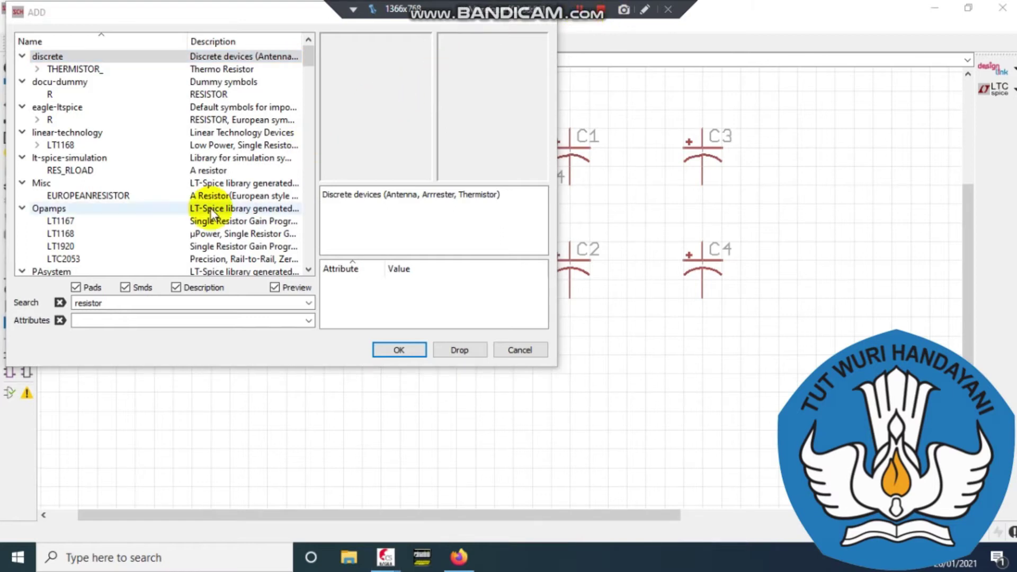
click(308, 201)
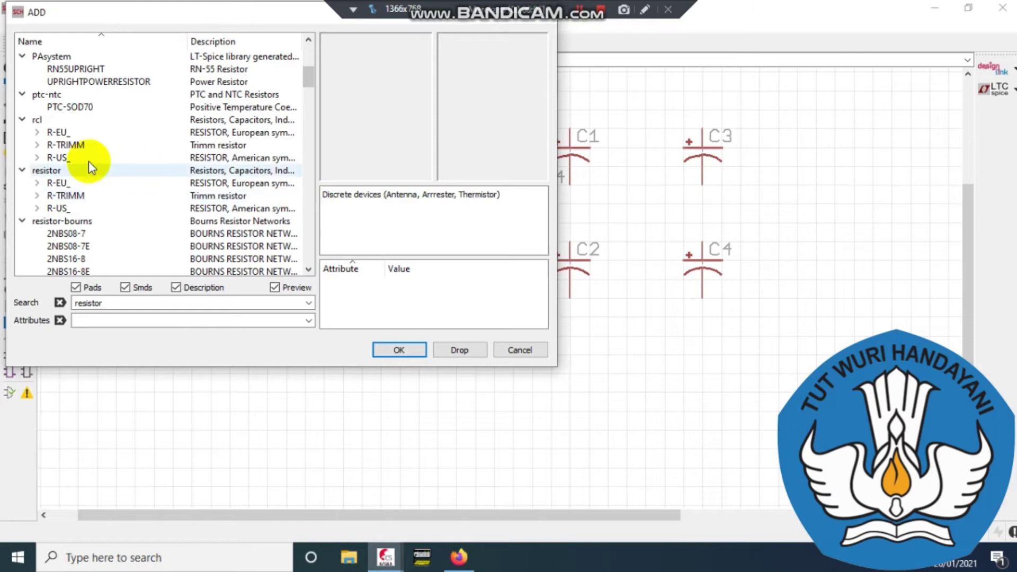
click(35, 159)
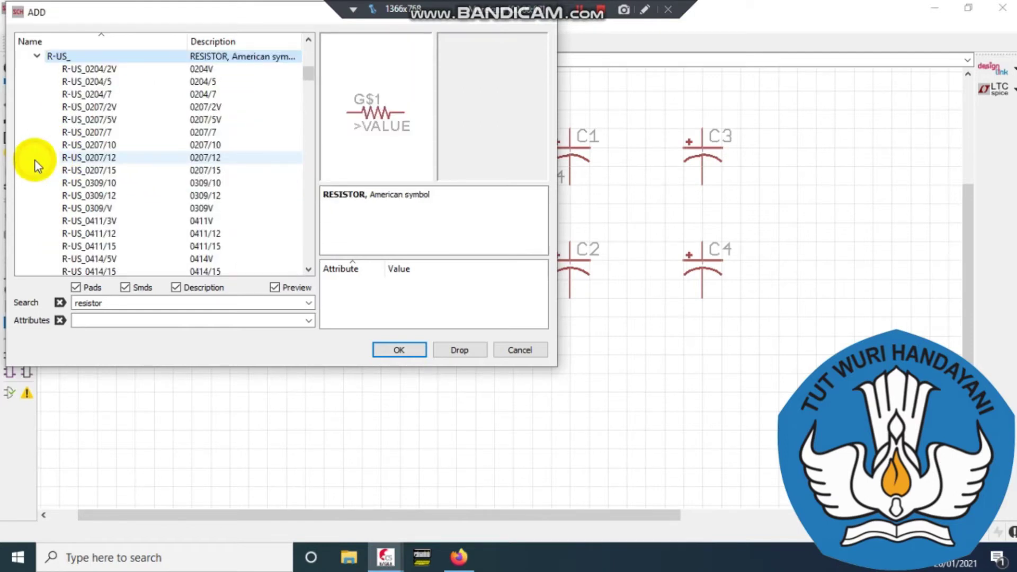
click(206, 159)
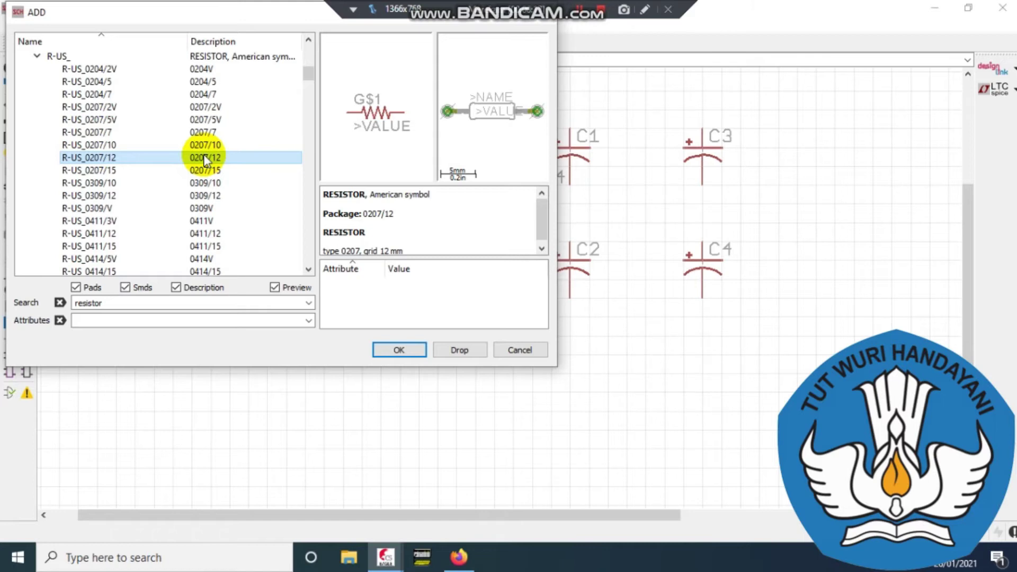
Step: Compare the package previews of the R-US_ resistor variants, from the 0207 sizes up to the larger 0613 and 0617 ones
key(Down)
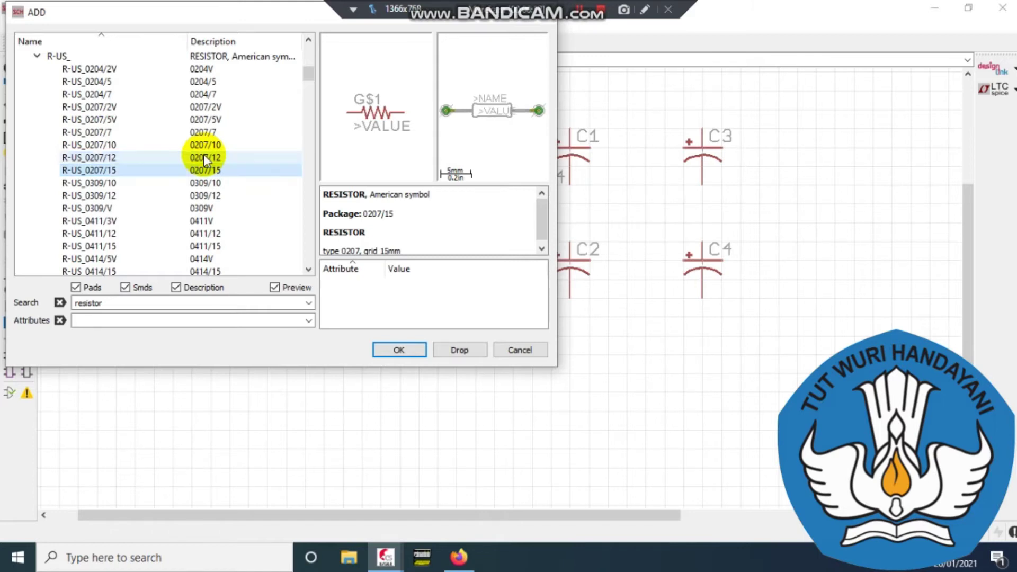
key(Up)
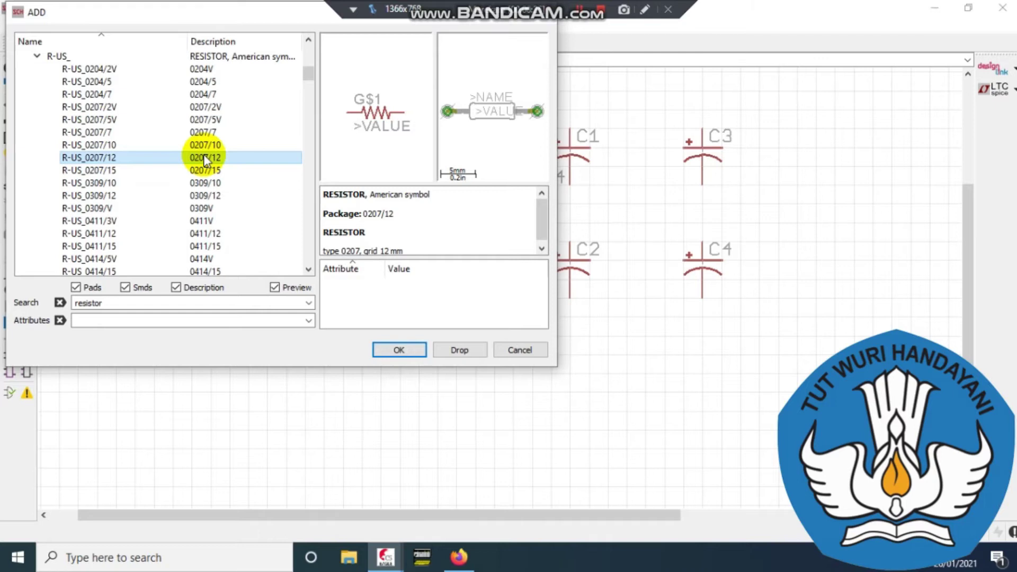
key(Up)
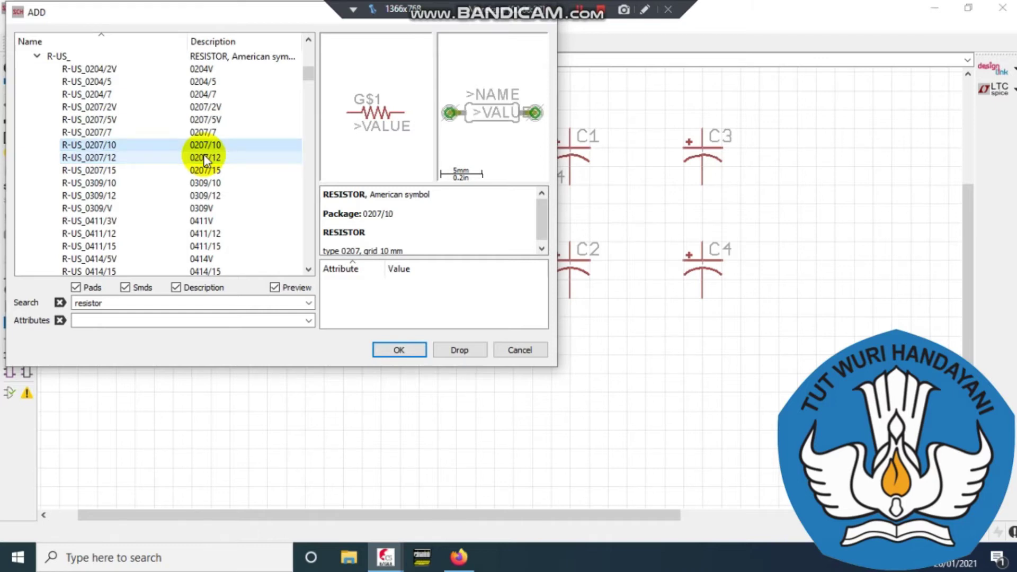
key(Up)
key(Down)
click(205, 158)
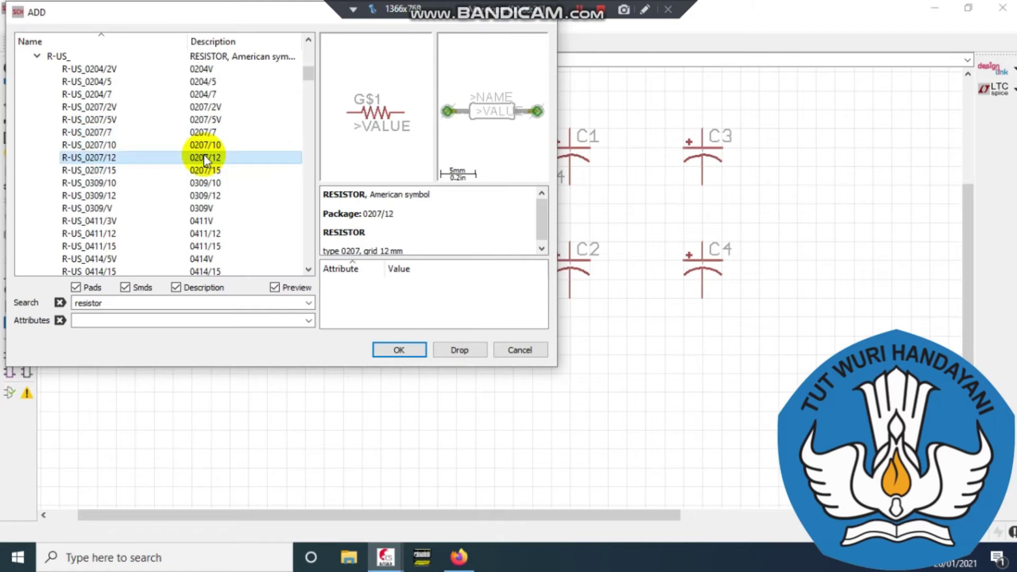
key(Down)
key(Down)
key(Down)
key(Down)
key(Down)
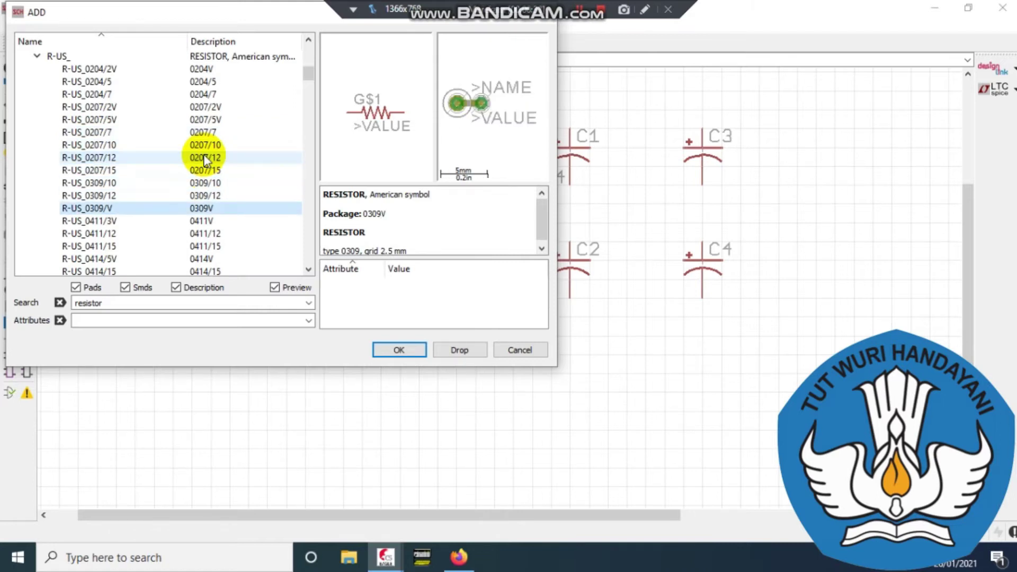
key(Down)
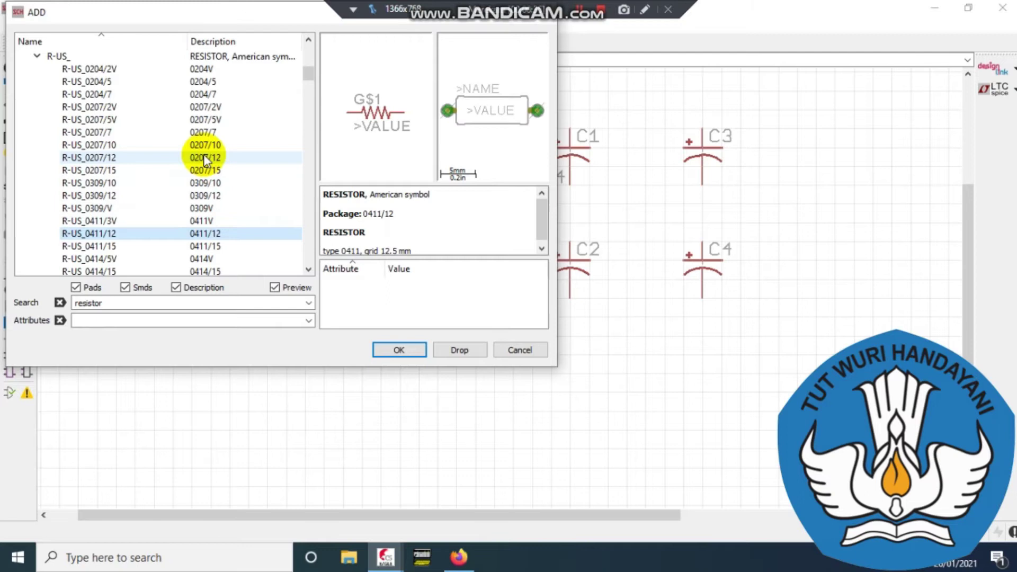
key(Down)
key(Down)
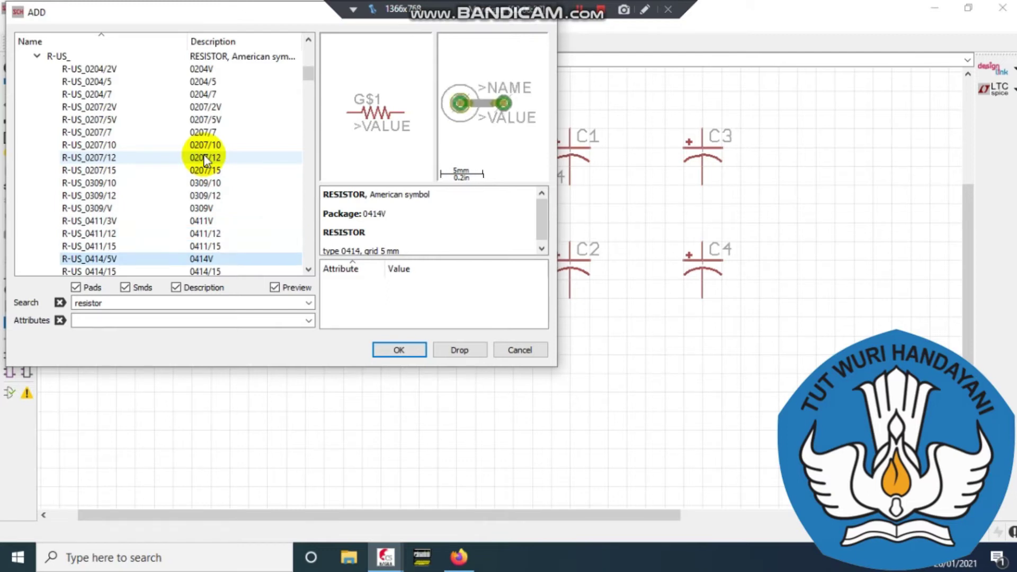
key(Down)
key(Down)
key(Down)
key(Down)
key(Down)
key(Down)
key(Down)
key(Up)
key(Up)
key(Up)
key(Up)
key(Up)
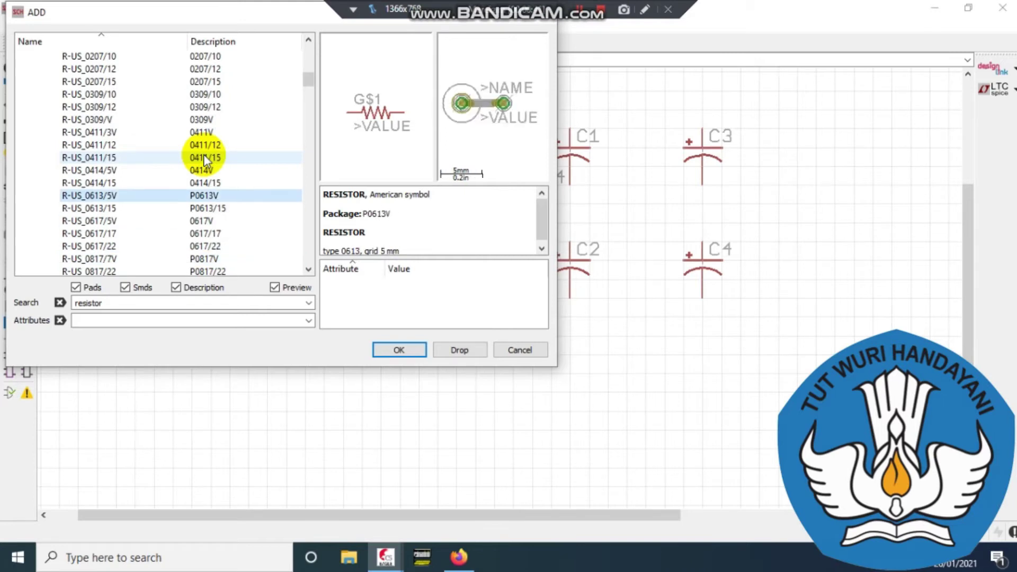
key(Up)
key(Up)
key(Up)
key(Up)
key(Up)
key(Up)
key(Up)
key(Up)
key(Up)
key(Up)
key(Up)
key(Up)
Step: Choose resistor R-US_0207/12 and place two of them vertically, one above the other, to the right of capacitors C3 and C4
key(Down)
key(Down)
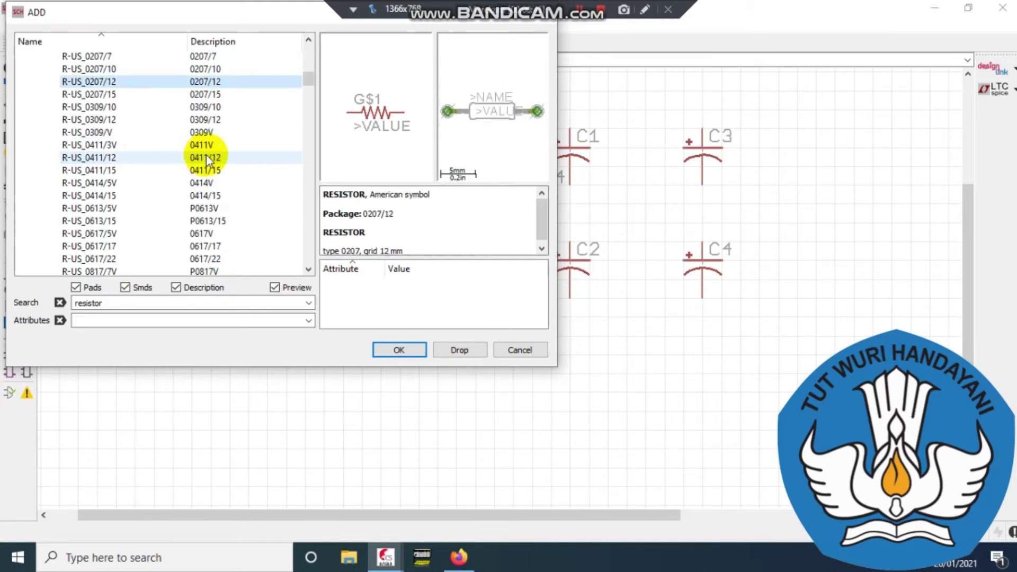
click(405, 347)
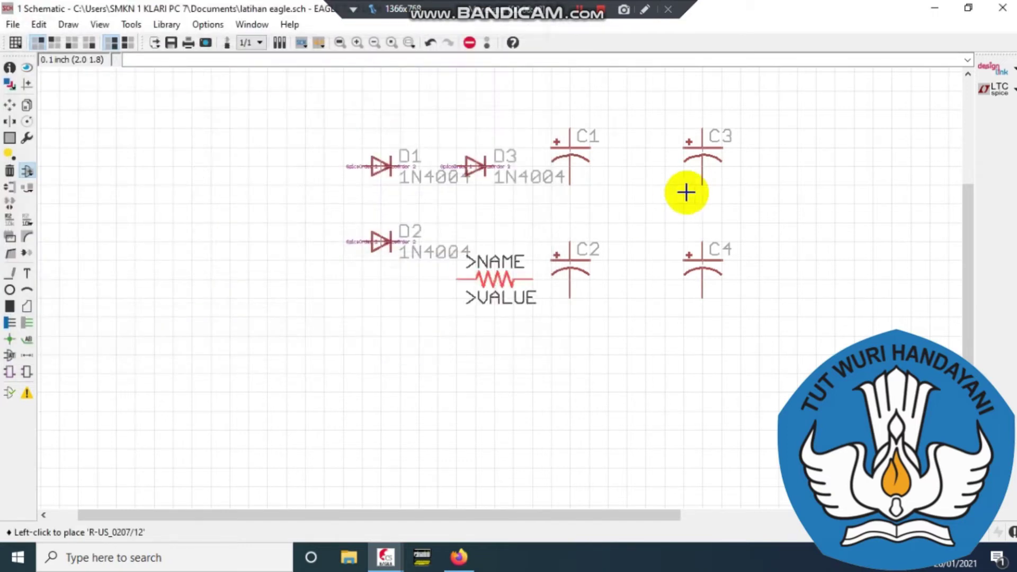
right_click(771, 153)
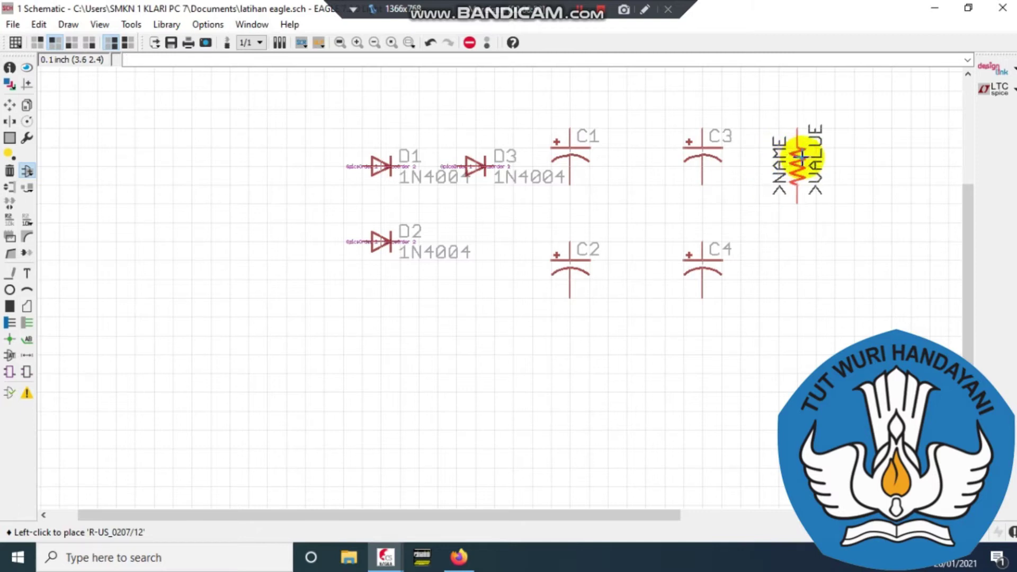
click(802, 158)
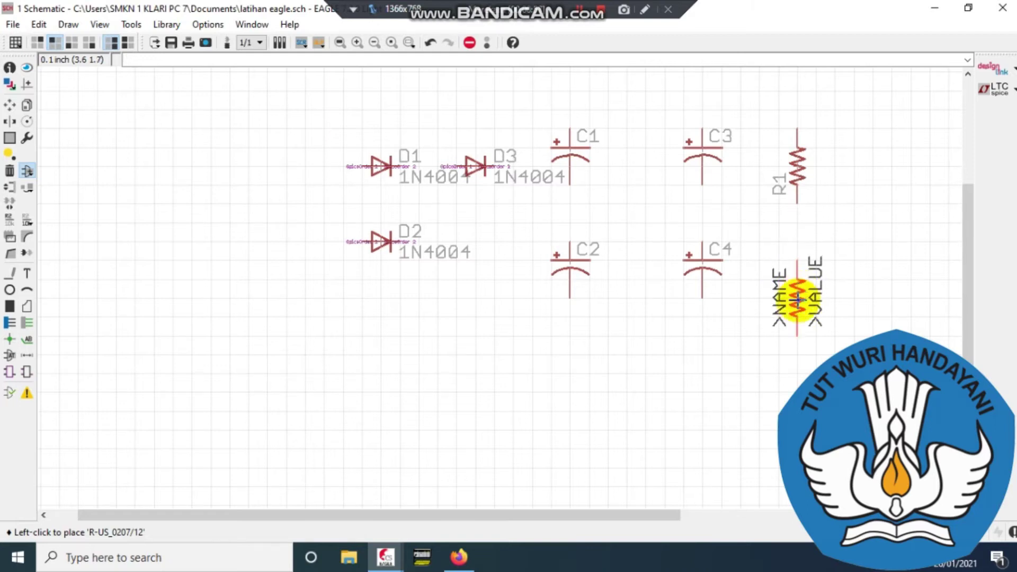
click(797, 342)
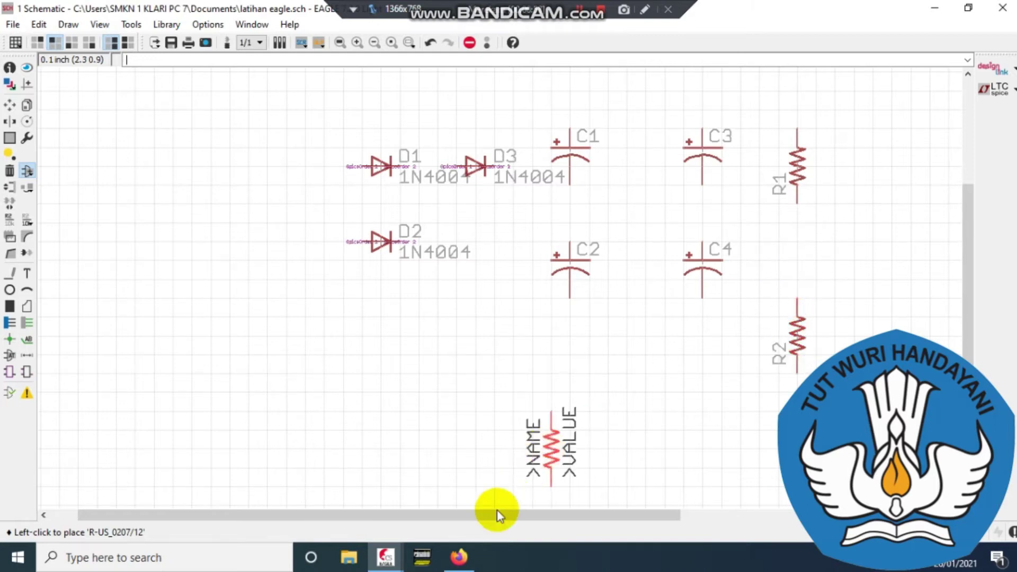
Step: Check the reference circuit in Firefox, return to EAGLE and search the component library for "led 5mm", broadening the term to "led"
click(459, 557)
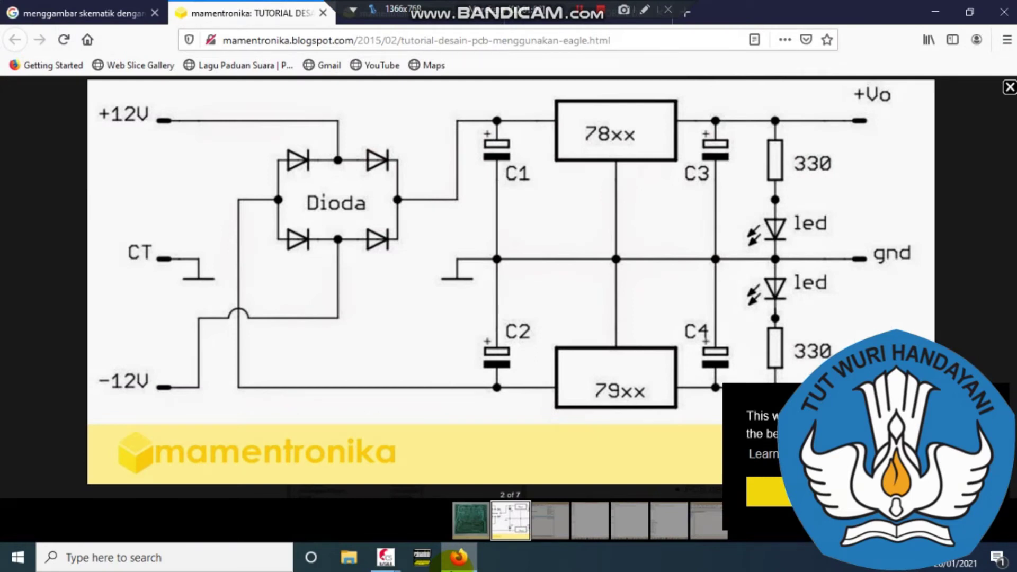
click(386, 558)
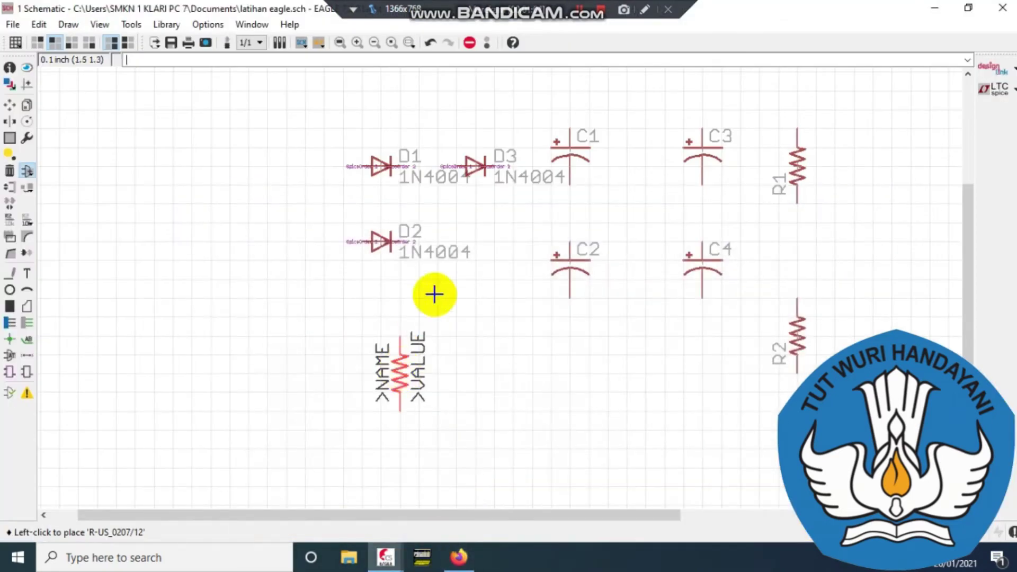
click(28, 171)
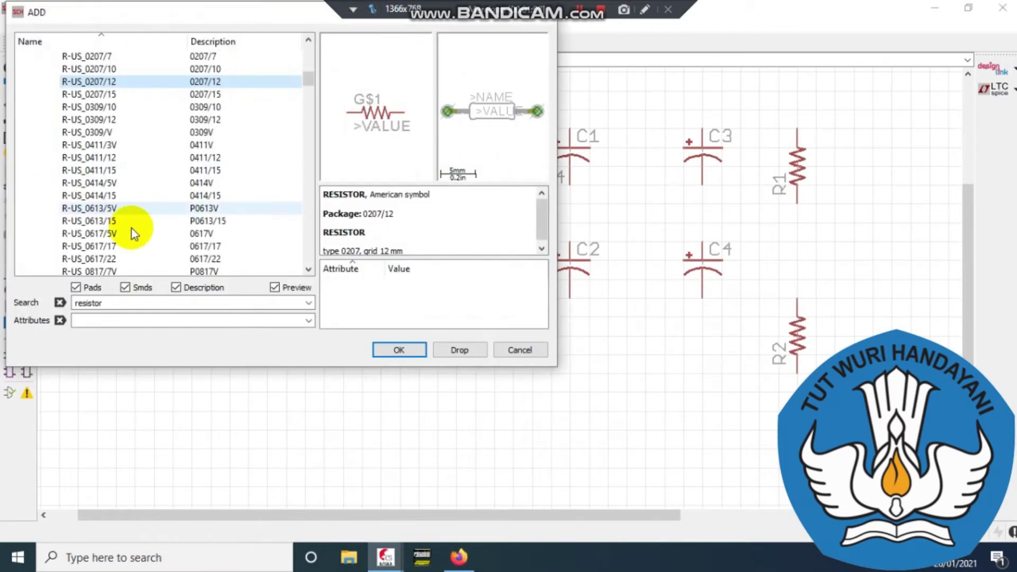
click(138, 300)
key(BackSpace)
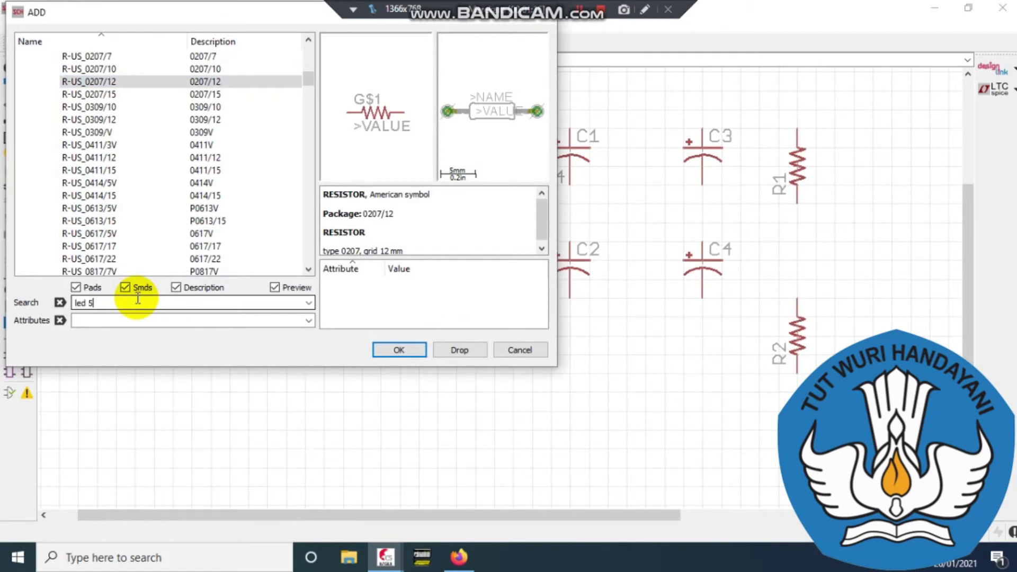
text(led 5mm)
key(Return)
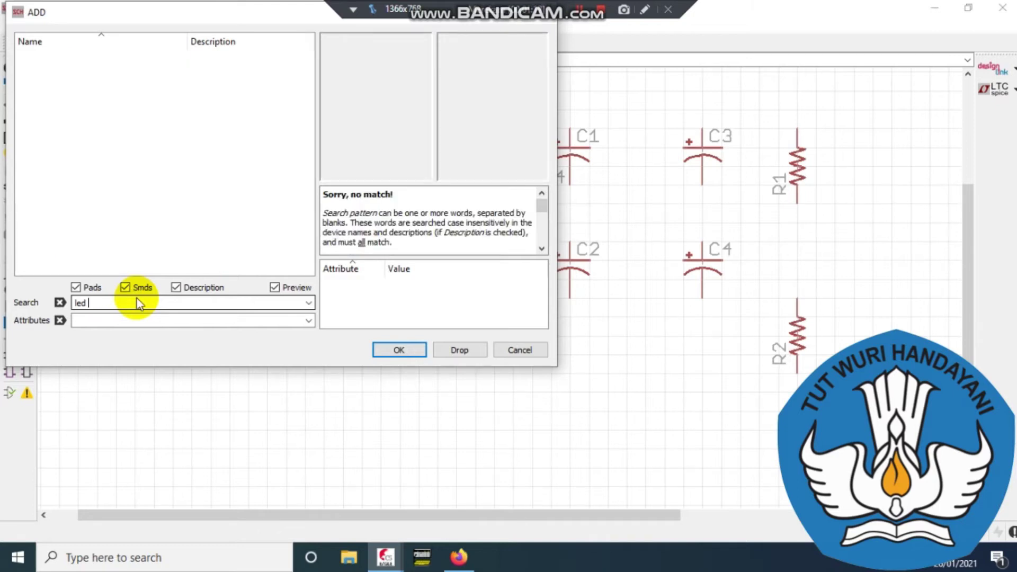
key(Return)
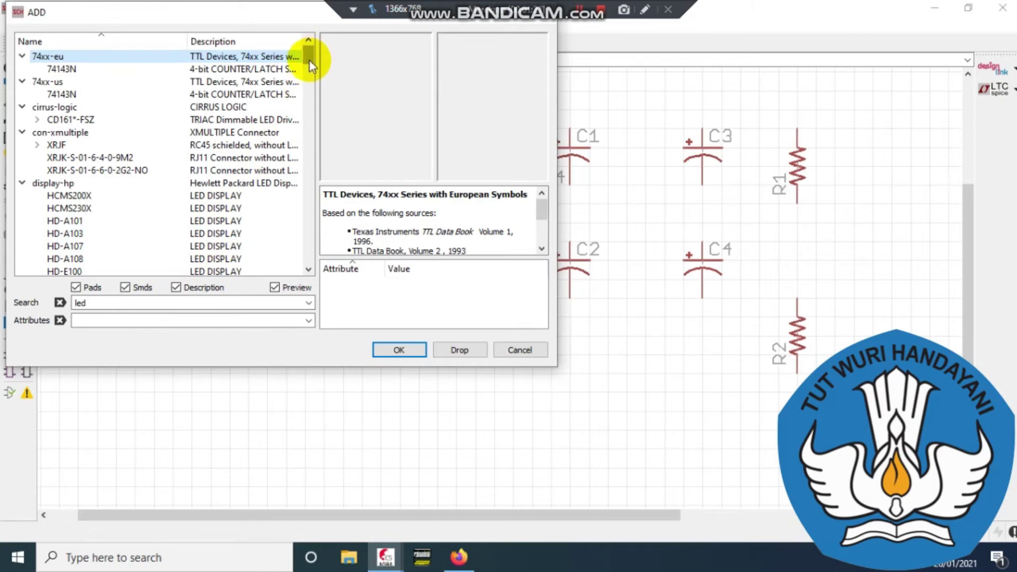
Step: Choose LED5MM from the LED group and place two of them between resistors R1 and R2
drag(310, 61, 324, 141)
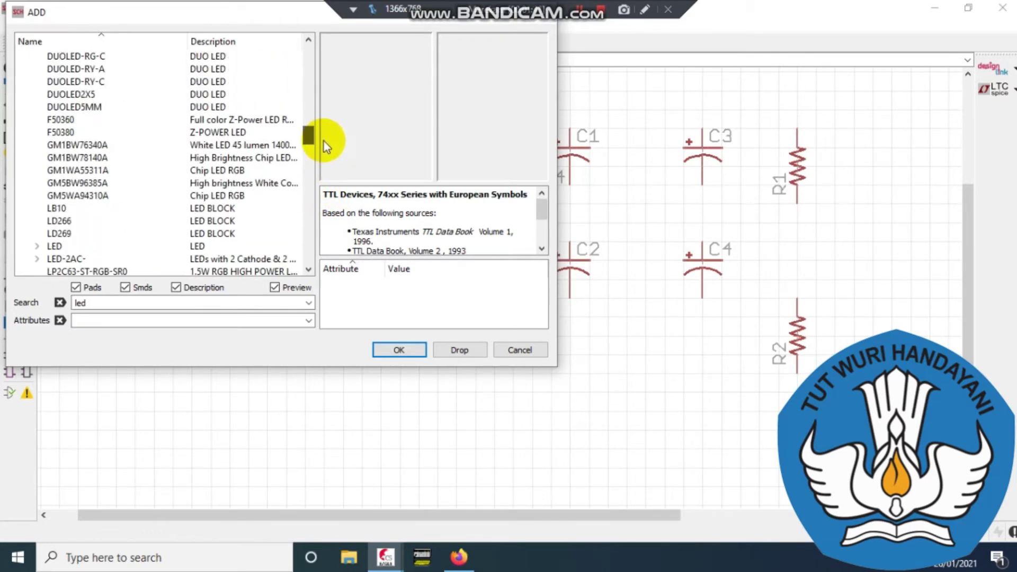
click(39, 246)
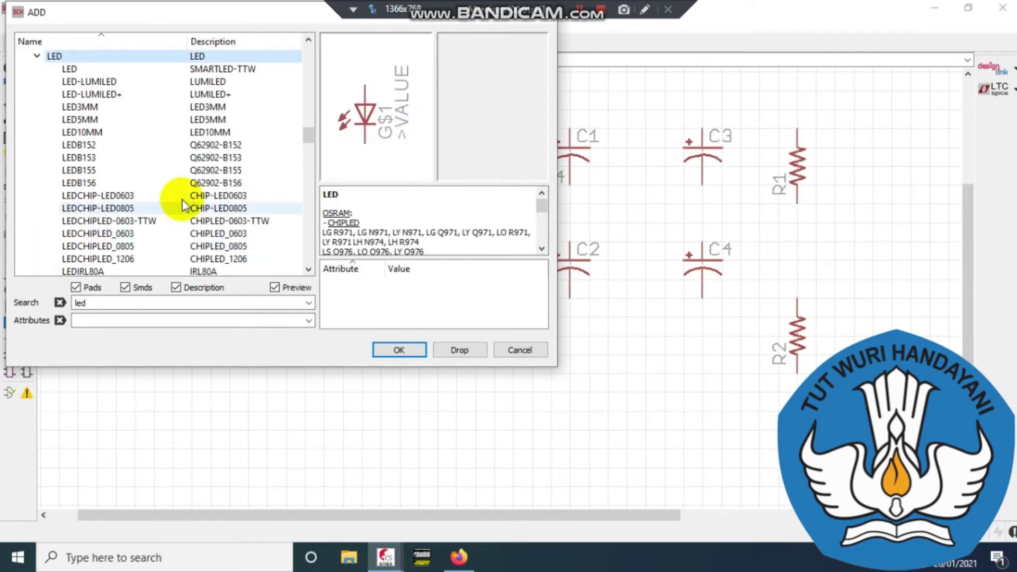
click(236, 113)
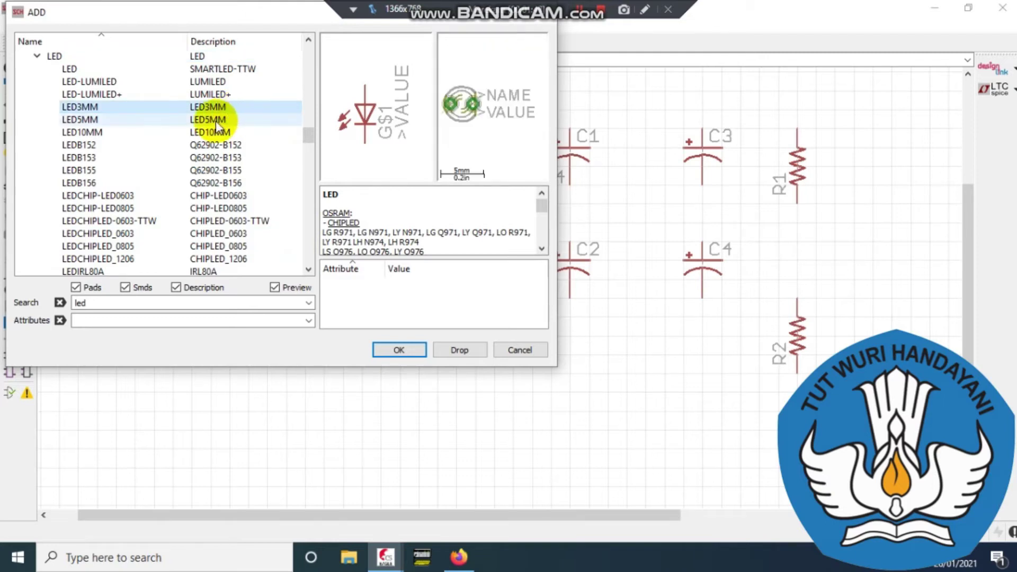
click(216, 119)
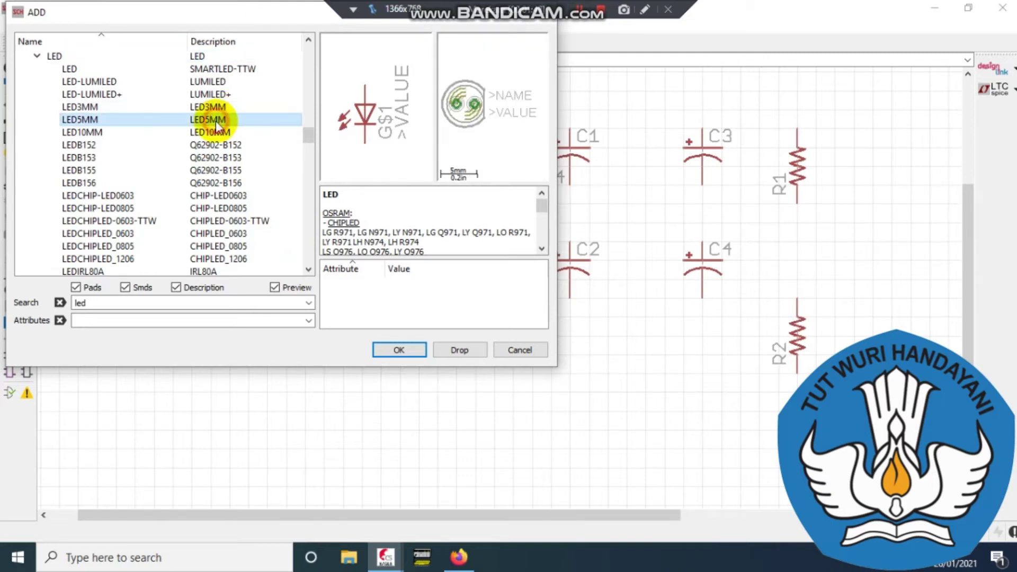
click(395, 351)
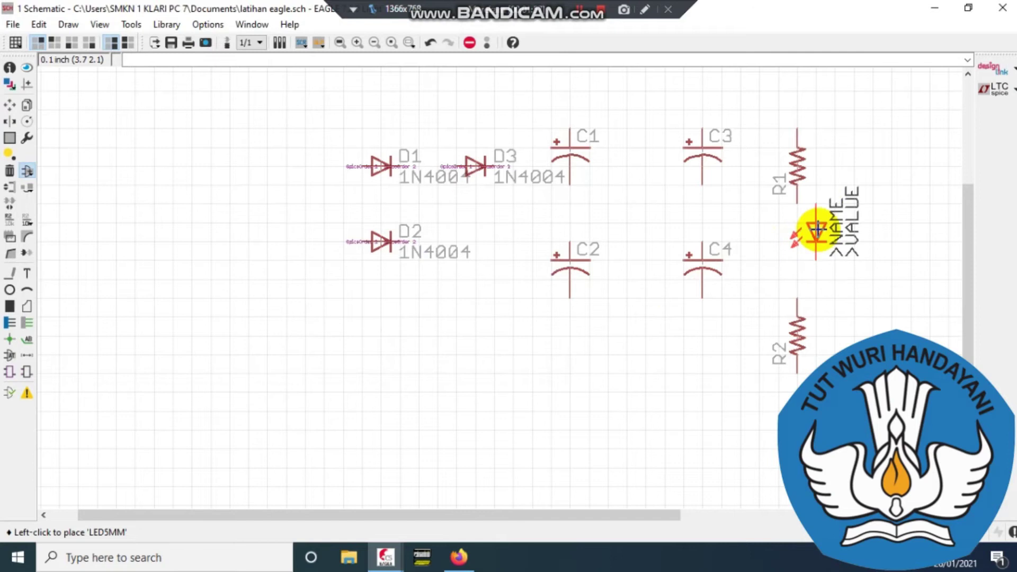
click(817, 229)
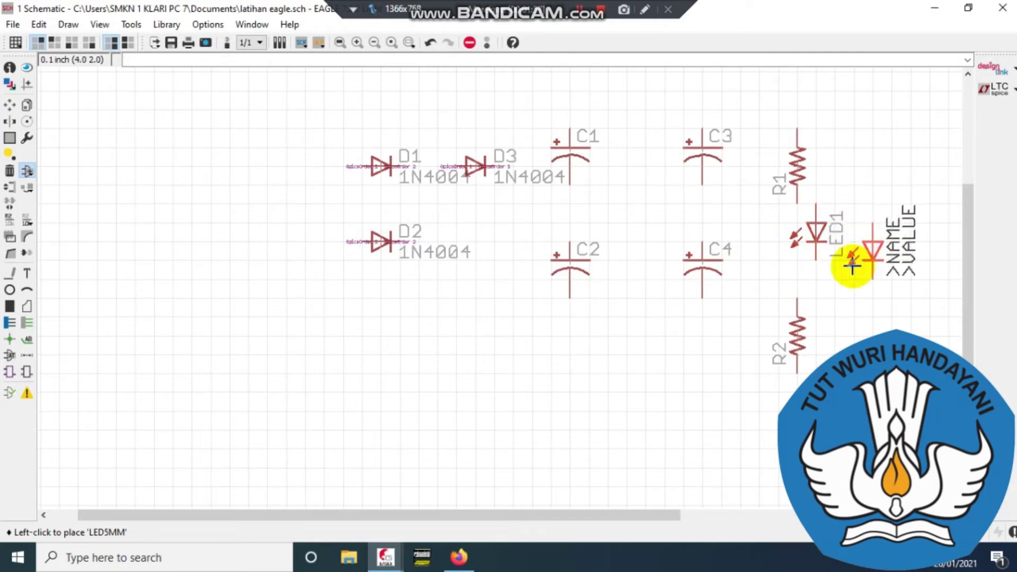
click(850, 281)
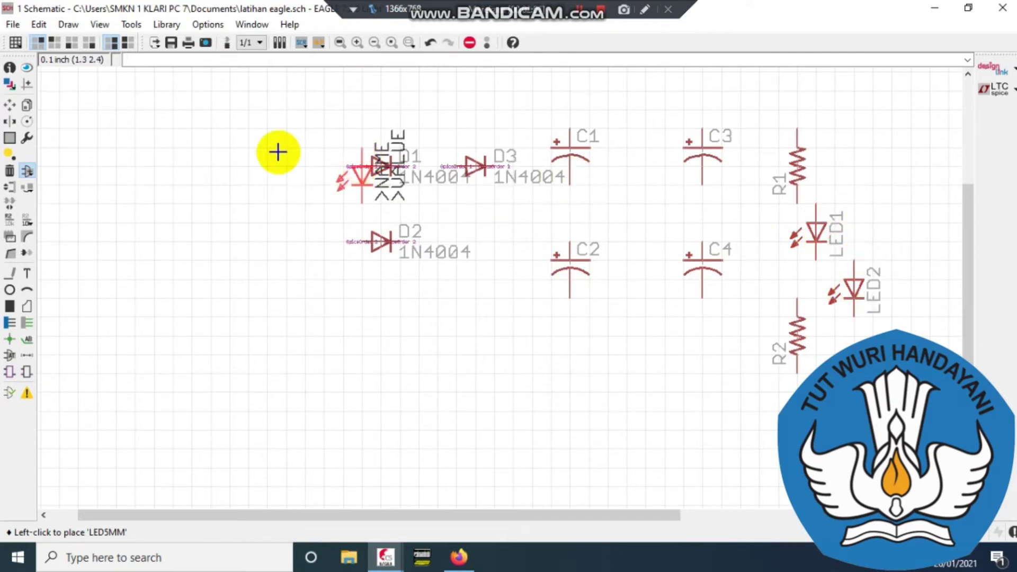
Step: Copy diode D3 and place the copy directly below it, level with diode D2
click(11, 106)
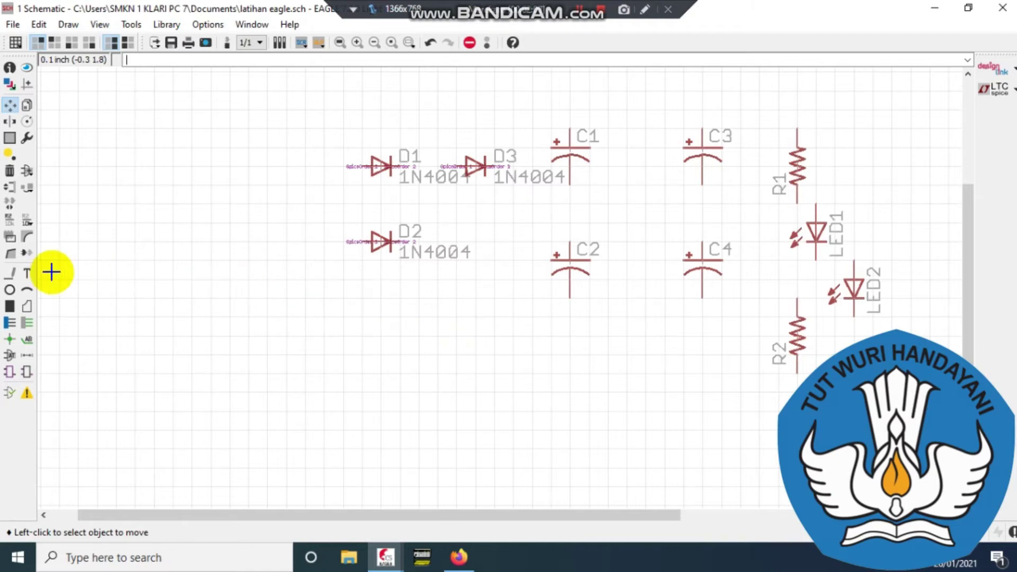
click(27, 105)
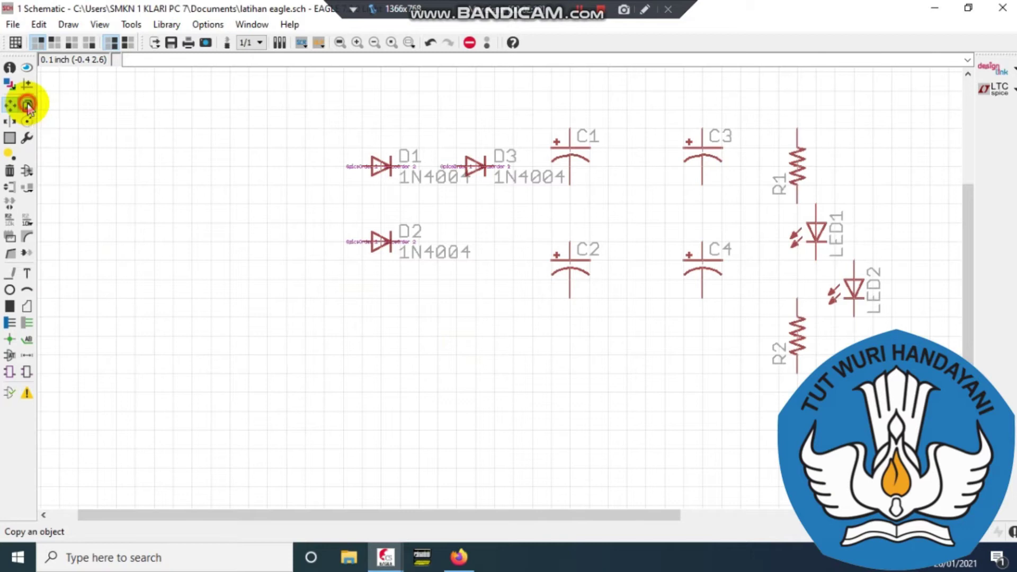
click(476, 168)
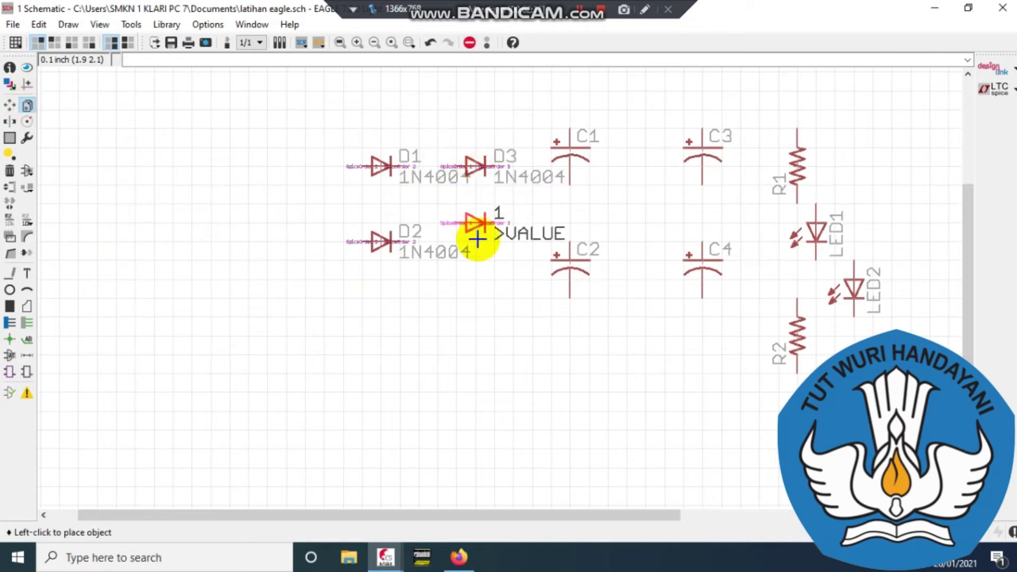
click(477, 242)
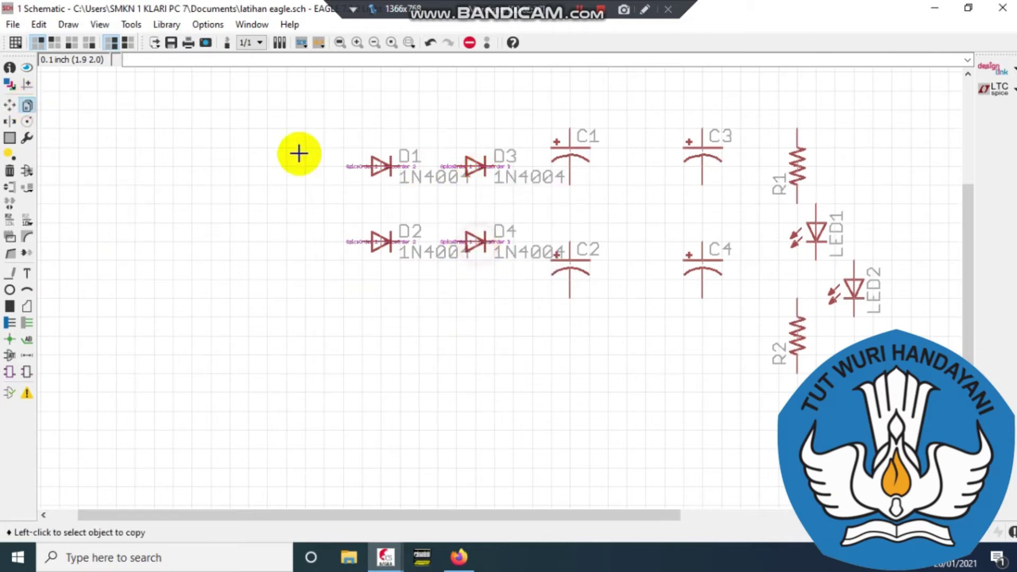
Step: Check the reference circuit in Firefox, return to EAGLE and move diodes D4 and D2 straight down, keeping them level with each other
click(10, 105)
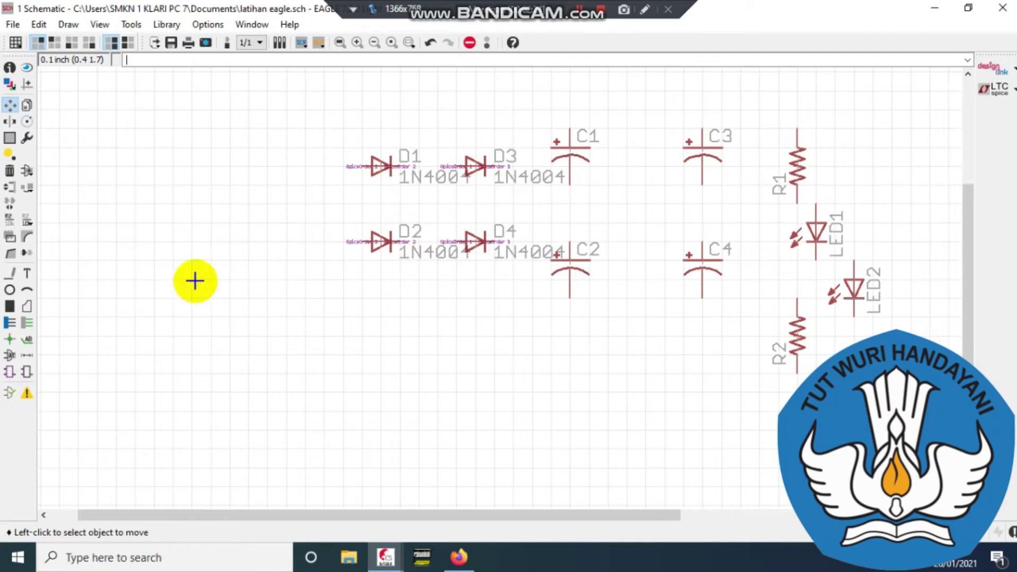
click(405, 42)
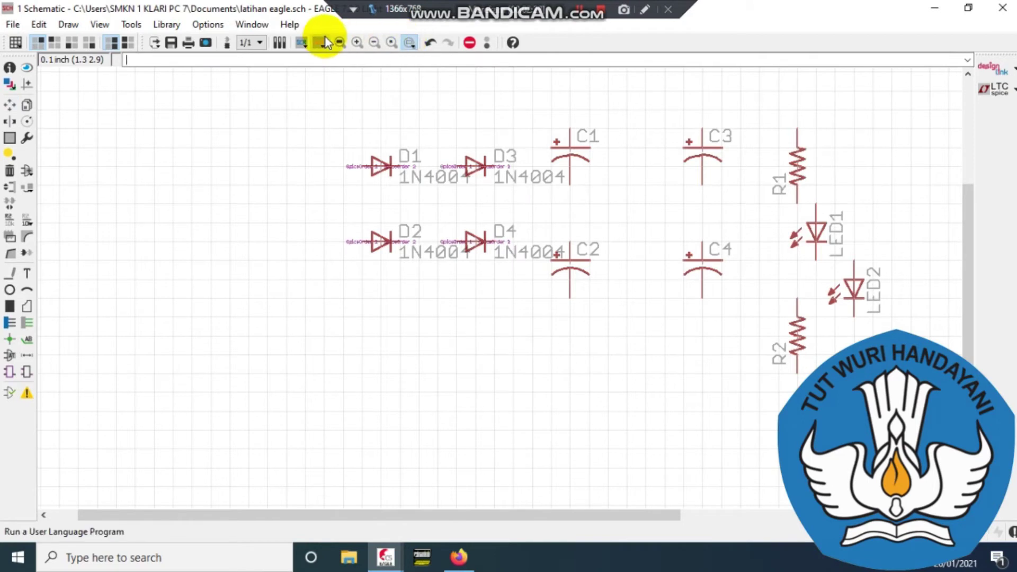
click(340, 42)
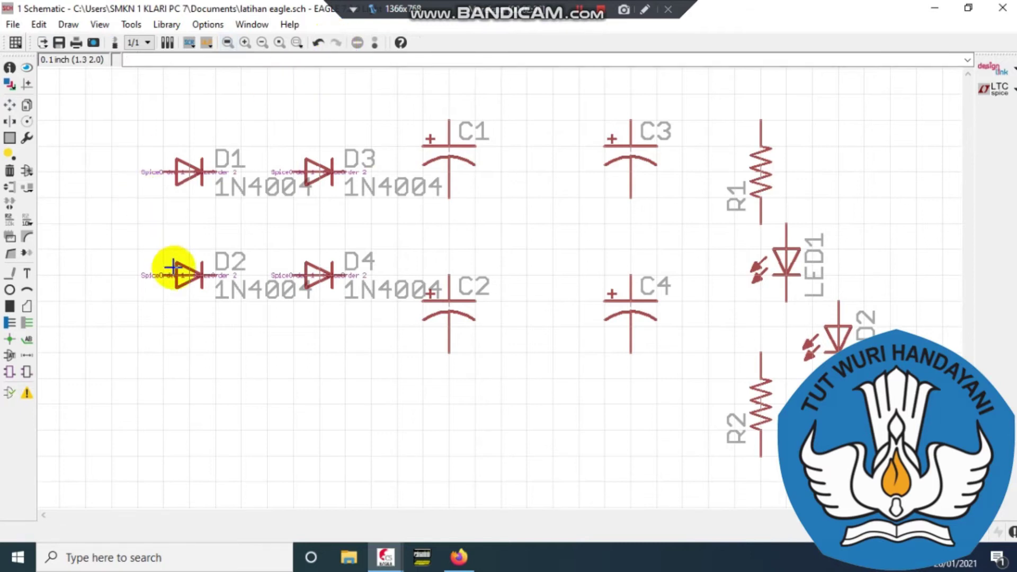
click(10, 105)
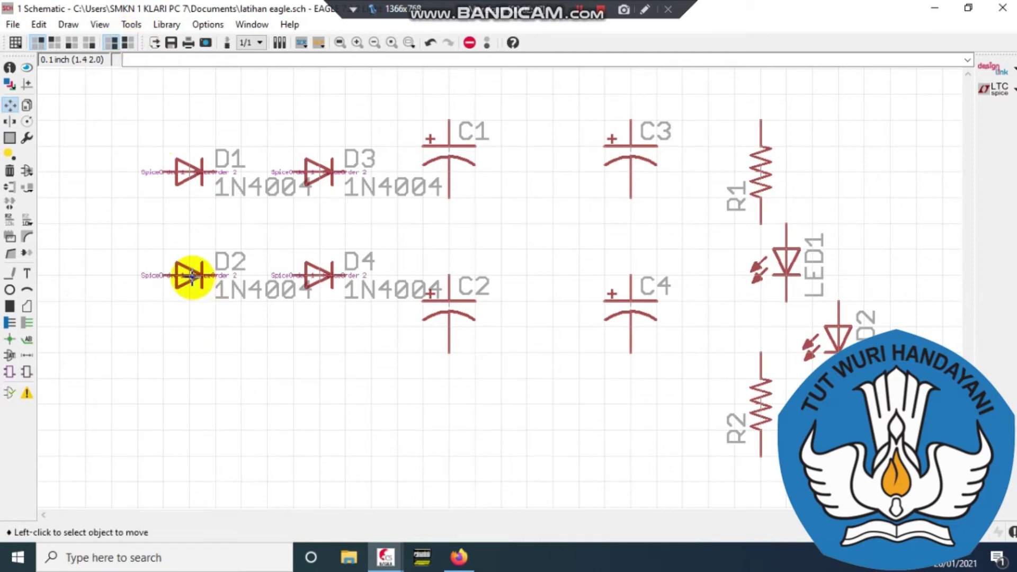
click(459, 556)
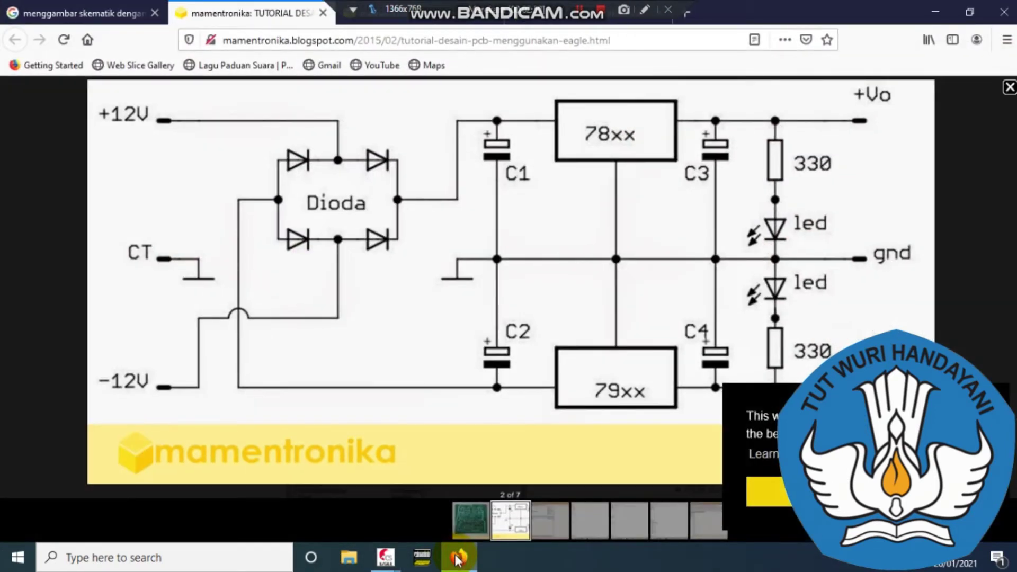
click(458, 556)
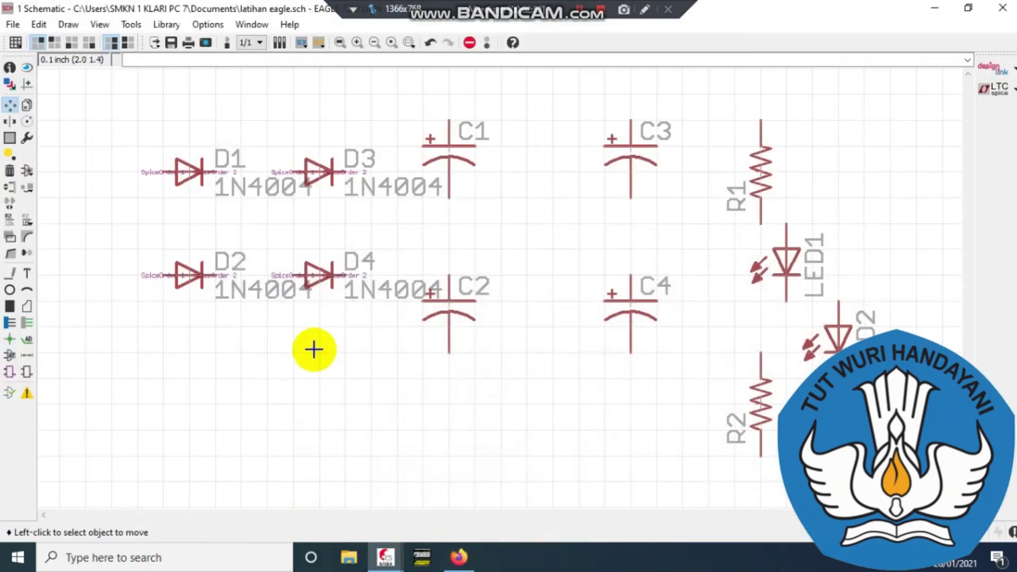
click(318, 275)
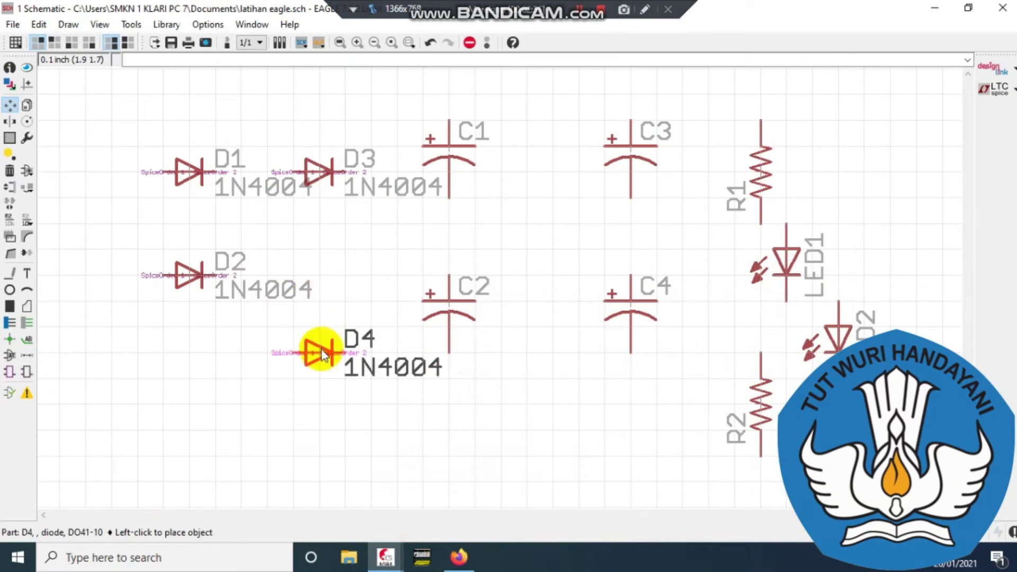
click(320, 351)
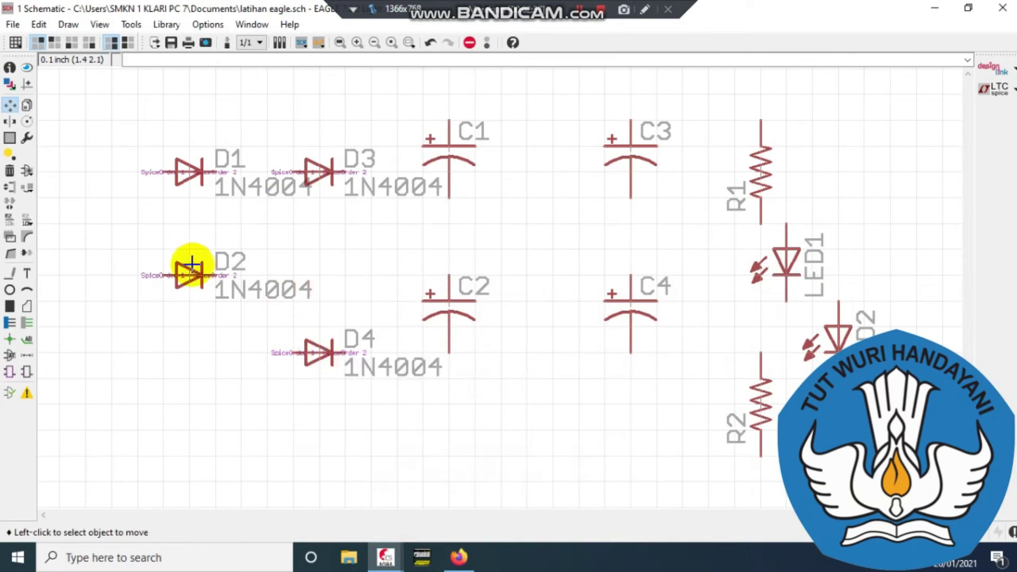
click(191, 275)
click(190, 351)
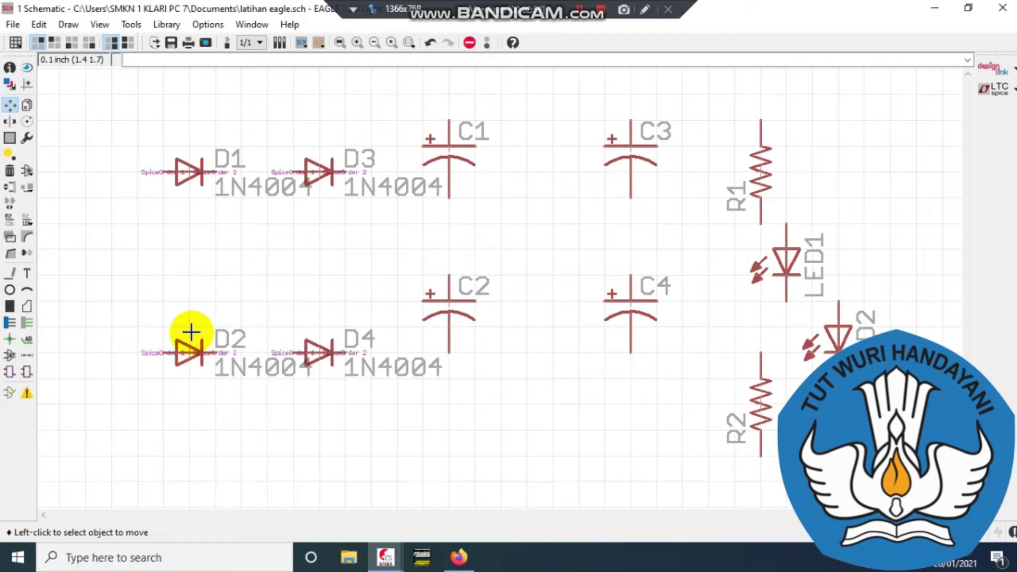
Step: Move diodes D1 and D3 down so they sit level with each other, closely above D2 and D4
click(188, 170)
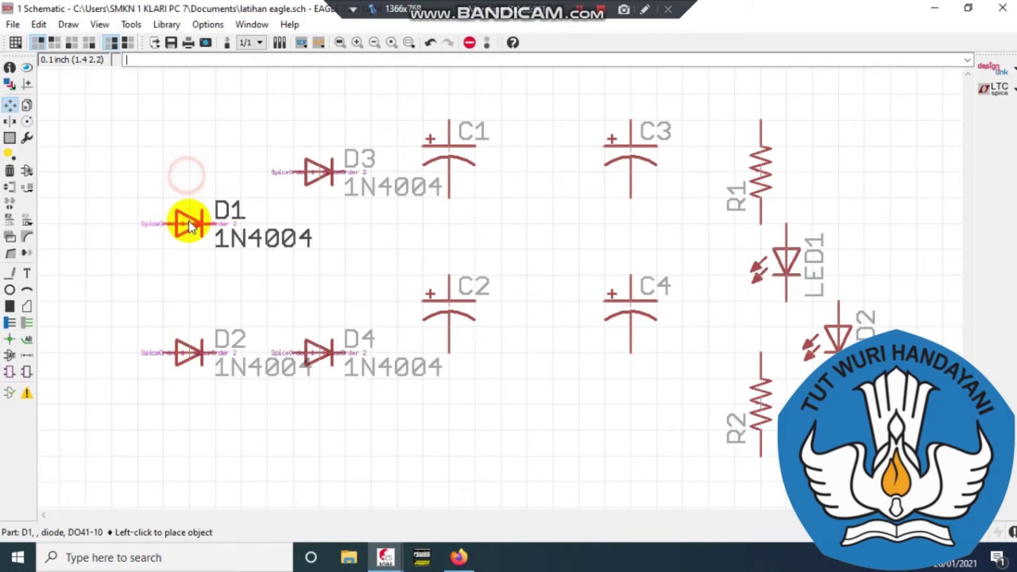
click(199, 274)
click(328, 177)
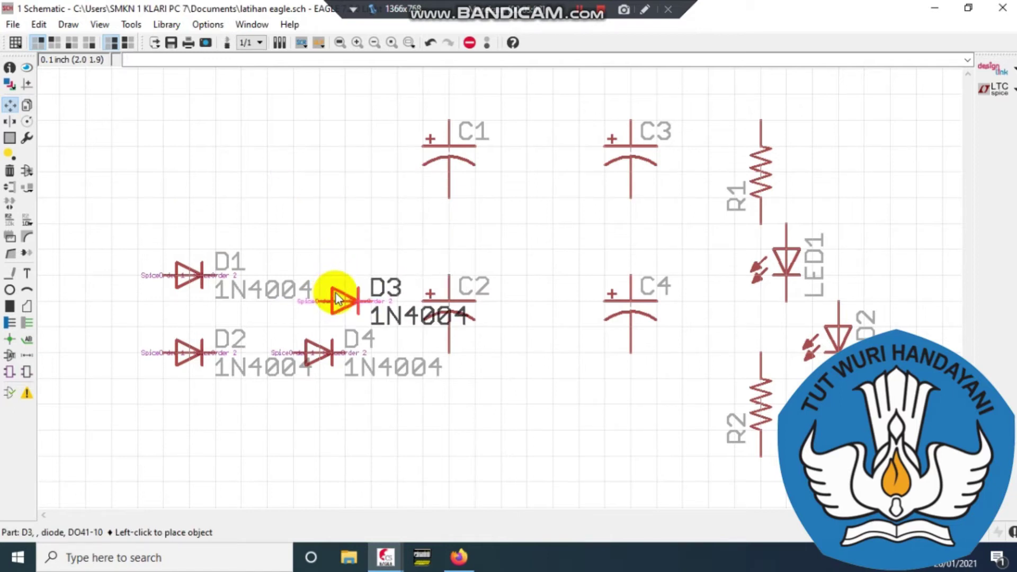
click(307, 300)
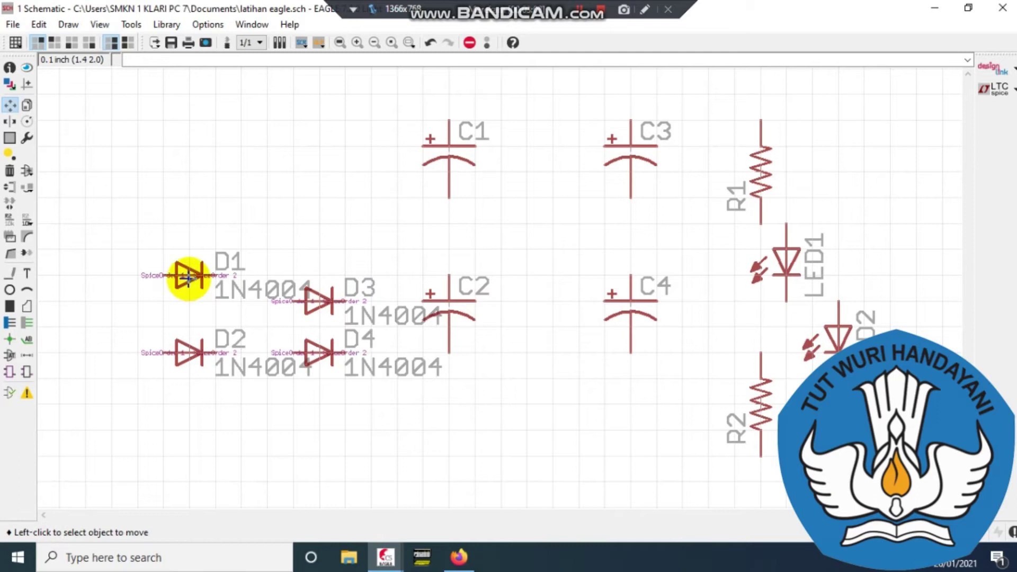
click(188, 279)
click(188, 303)
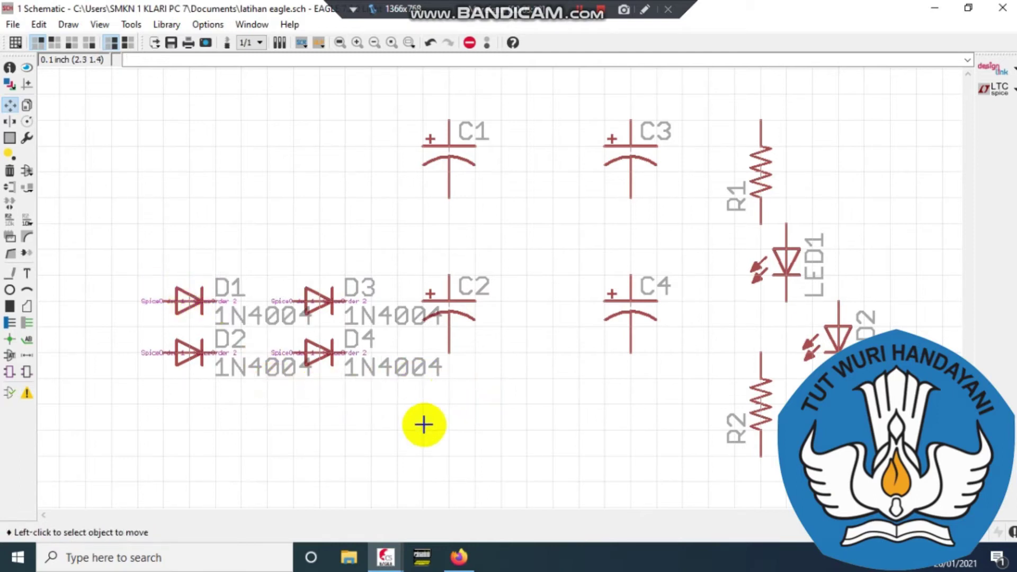
Step: Move diodes D3 and D4 one grid step closer to D1 and D2, keeping the pair vertically aligned
click(314, 299)
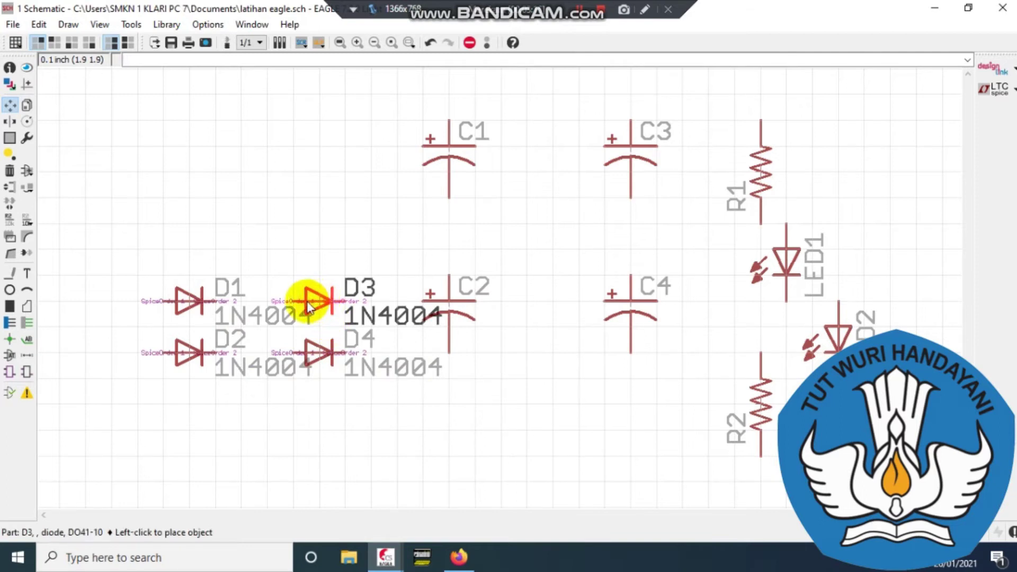
click(281, 306)
click(313, 351)
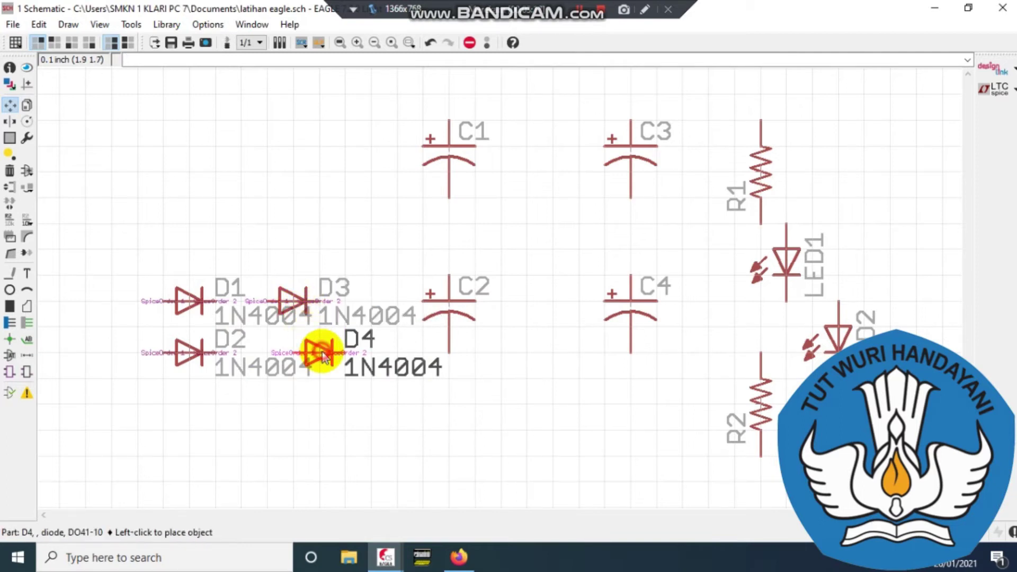
click(298, 353)
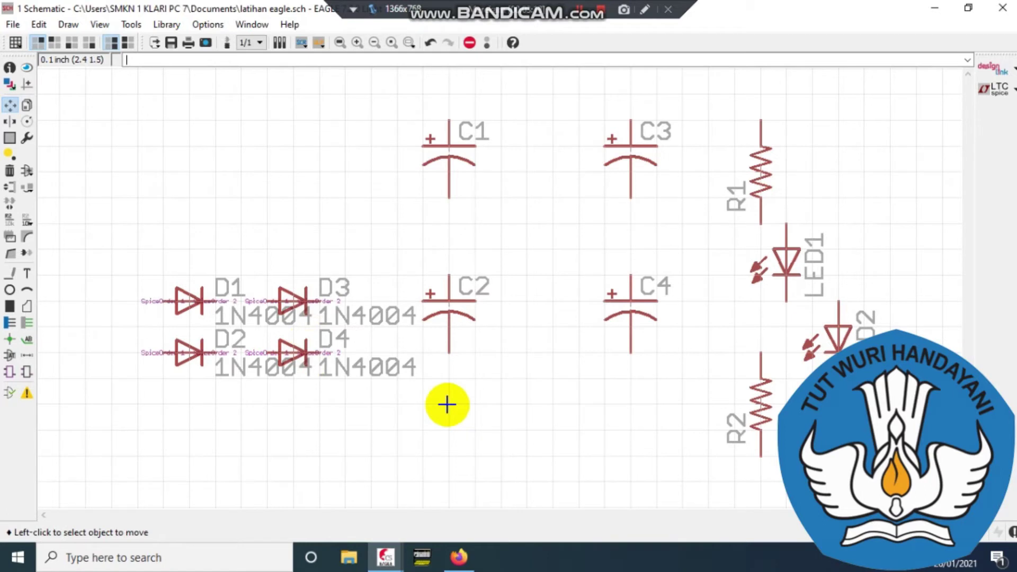
Step: Check the reference circuit in Firefox, return to EAGLE and hide the Names and Values layers in the schematic
mouse_move(468, 566)
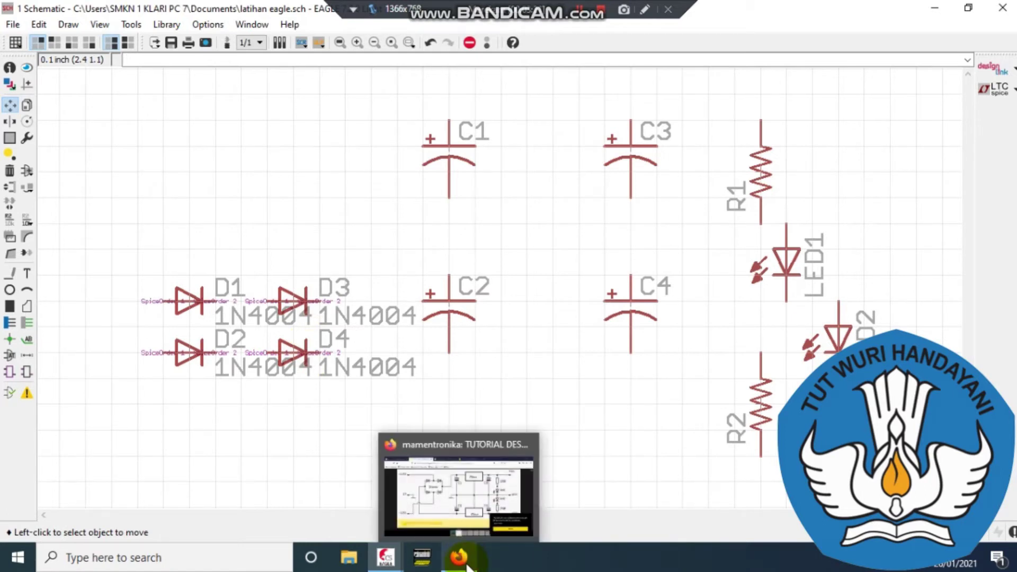
click(467, 567)
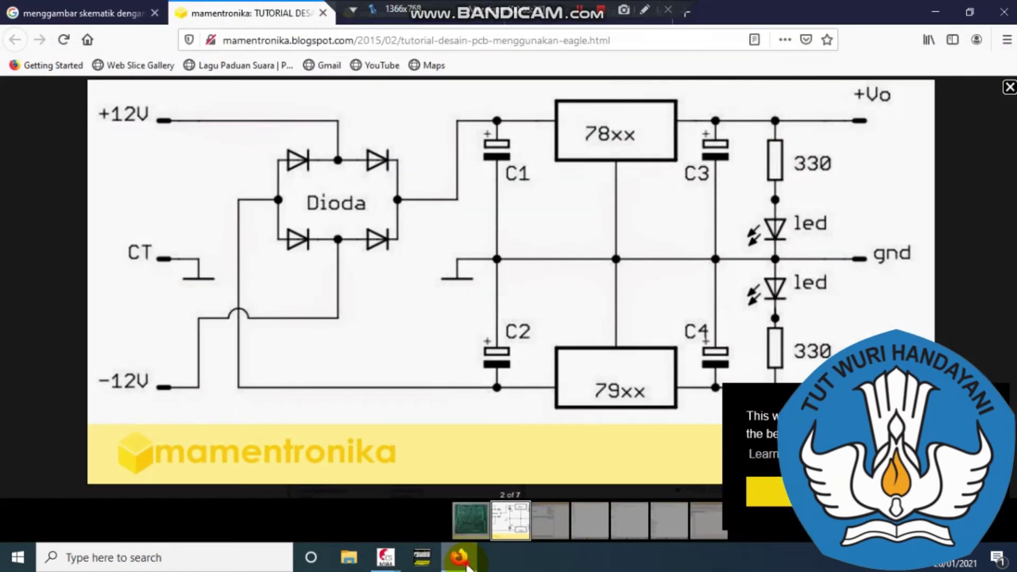
click(466, 565)
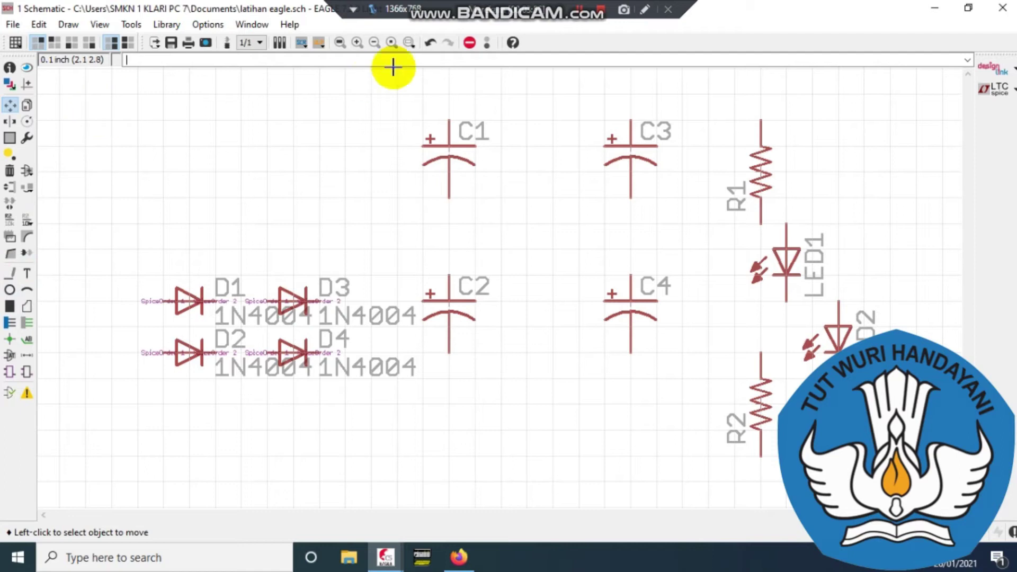
click(585, 18)
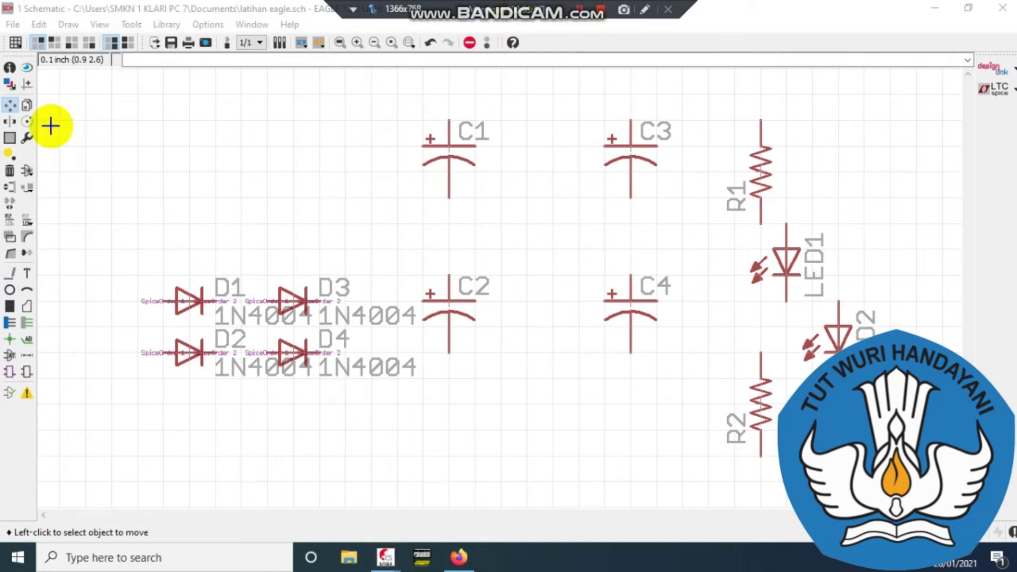
click(10, 84)
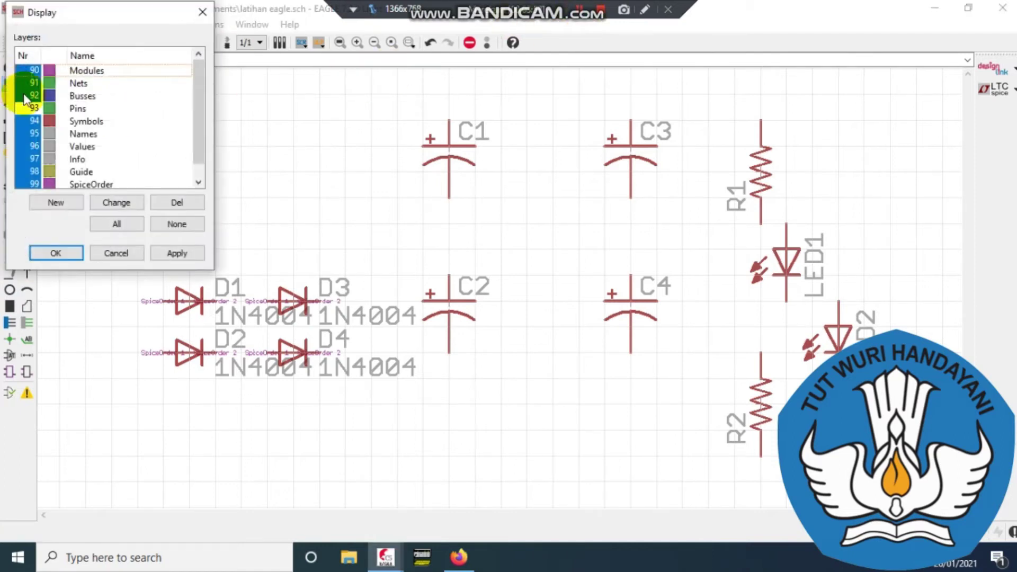
click(28, 133)
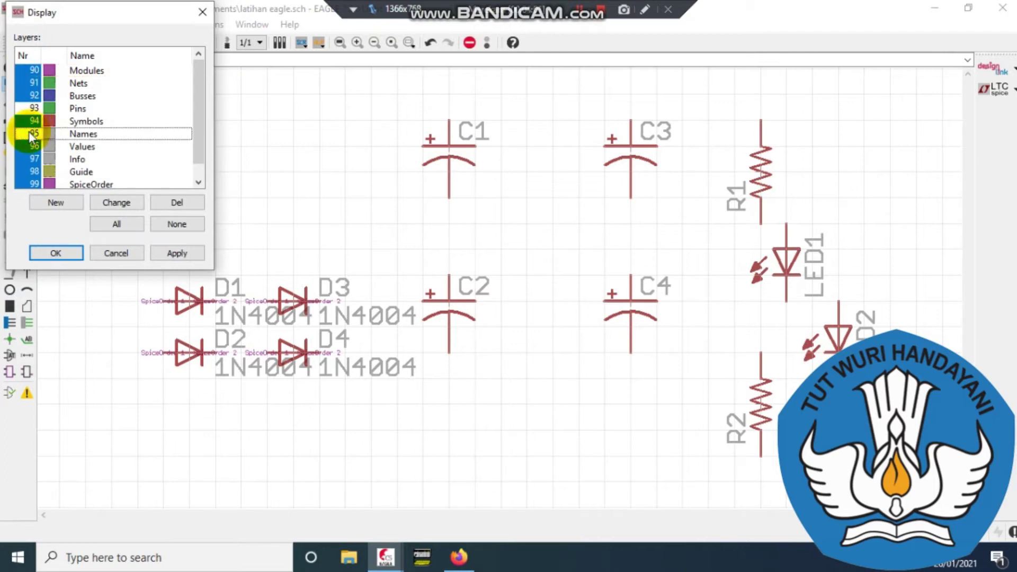
click(31, 147)
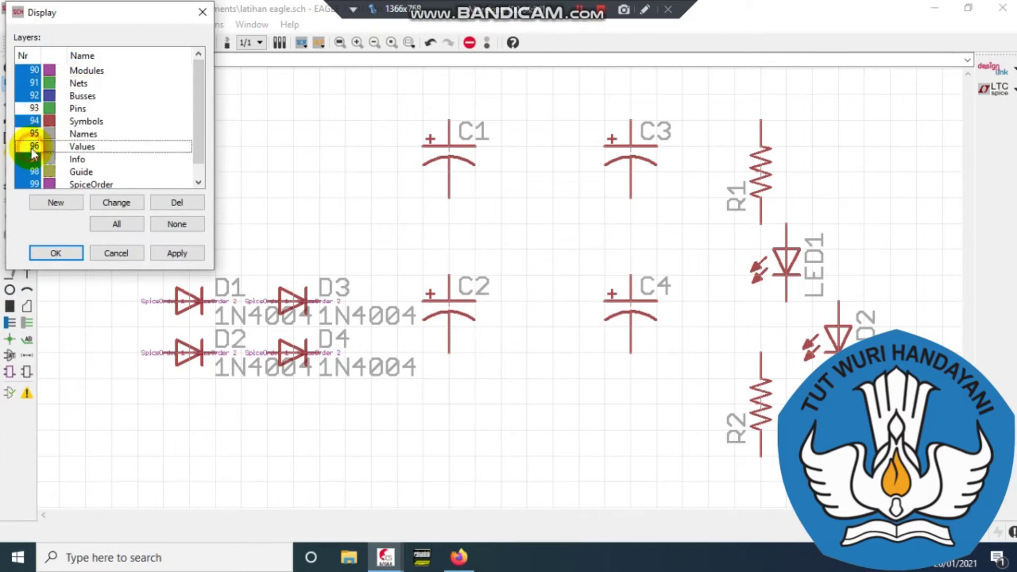
click(174, 254)
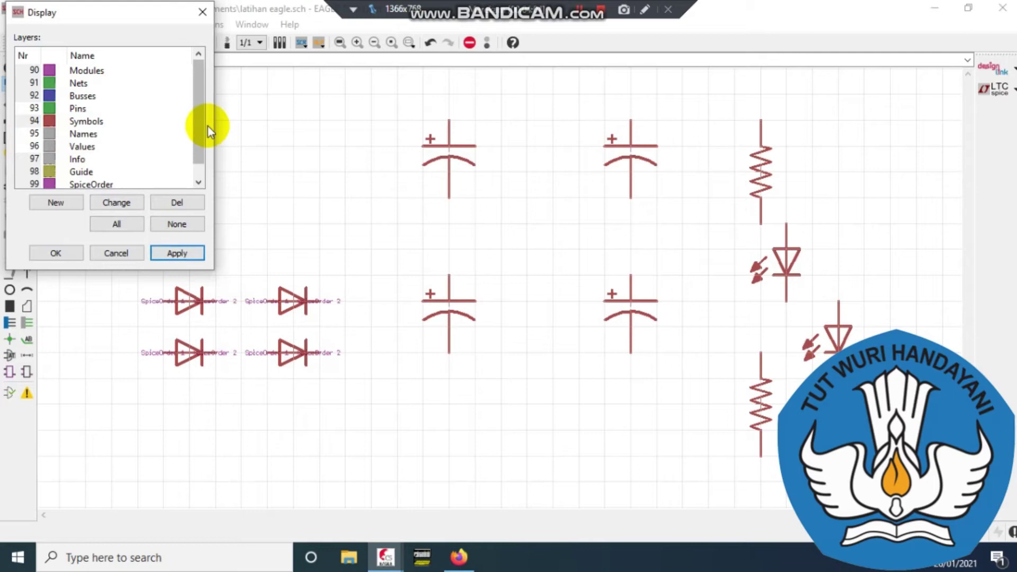
click(205, 16)
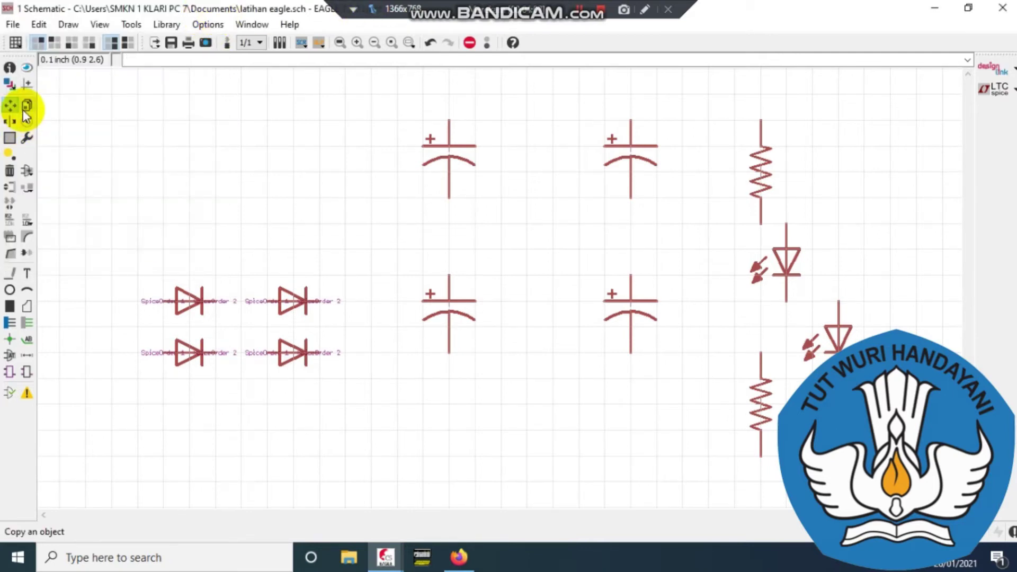
Step: Compare with the reference in Firefox, return to EAGLE and move capacitors C2 and C1 down beside the diodes, with C1 directly above C2
click(458, 557)
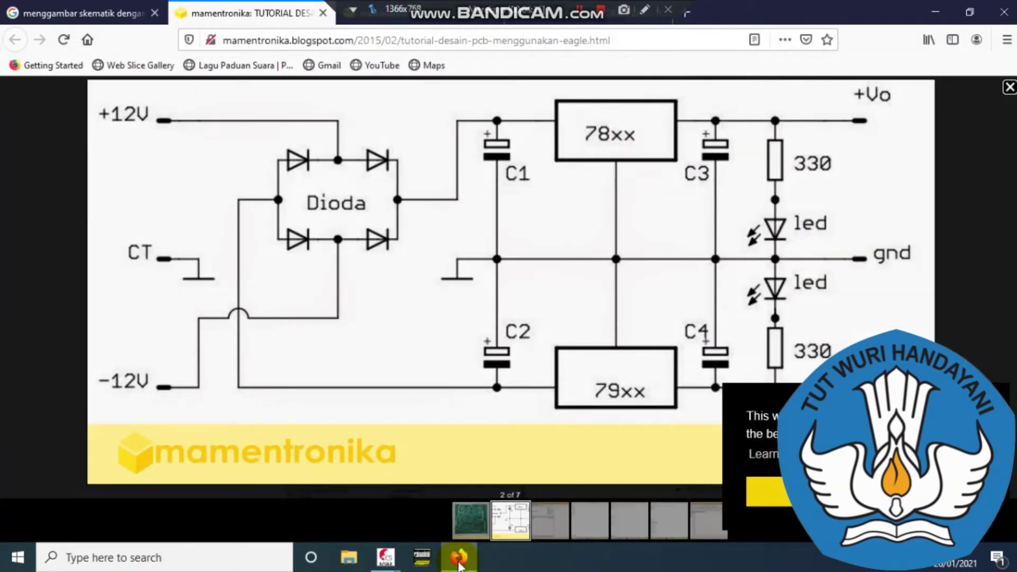
click(459, 560)
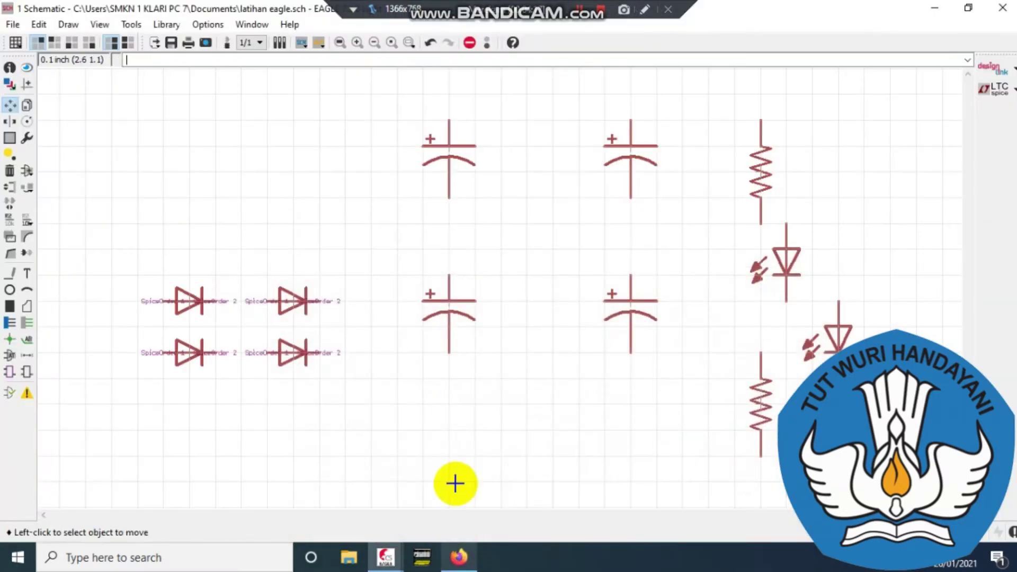
click(456, 561)
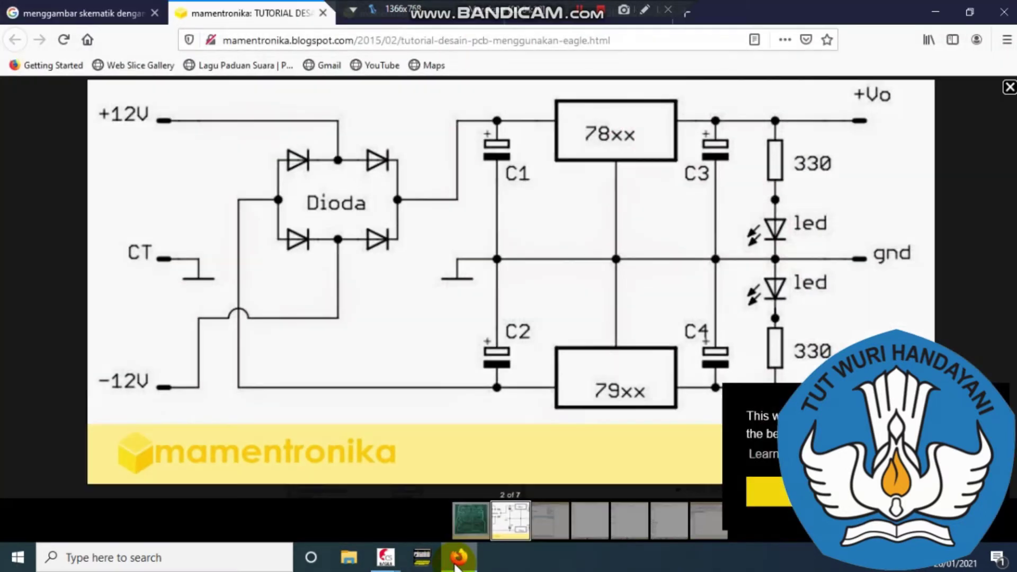
click(456, 561)
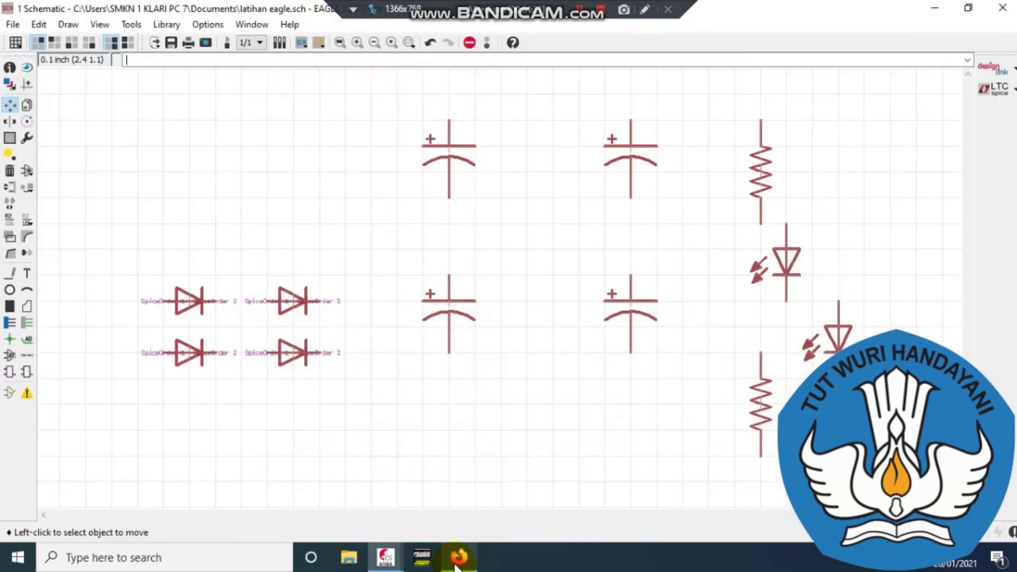
click(448, 312)
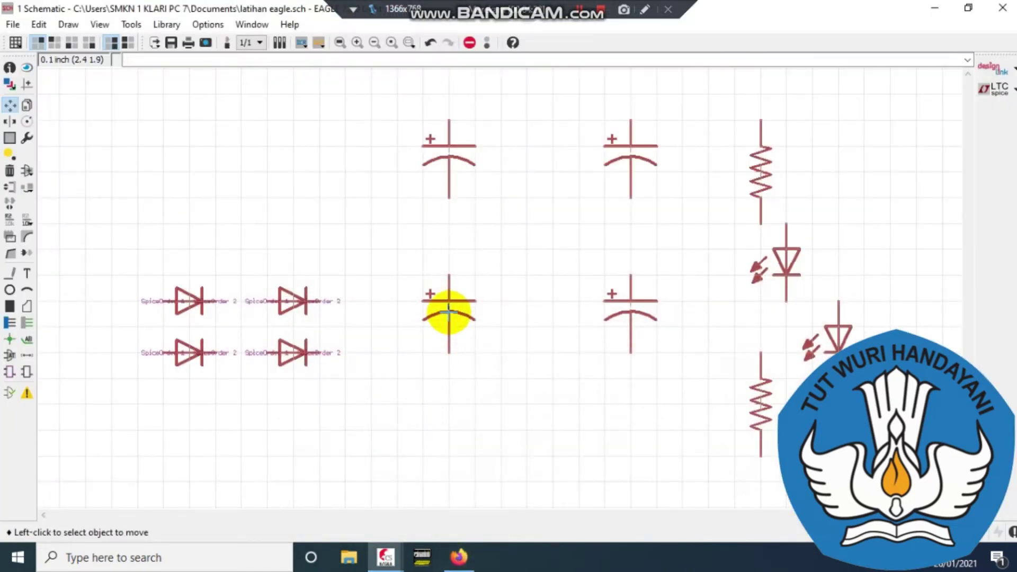
drag(449, 313, 433, 418)
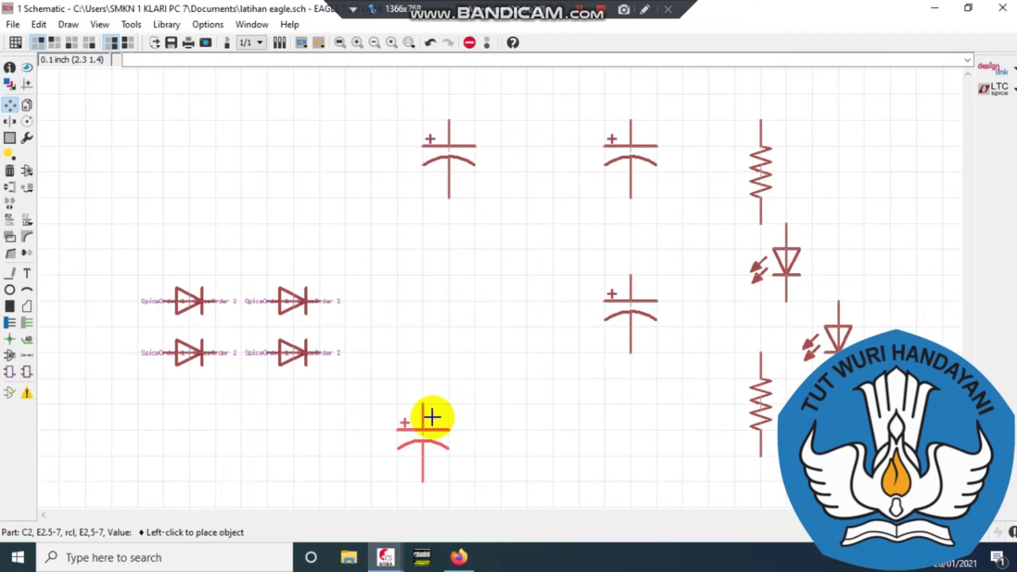
click(432, 417)
click(446, 159)
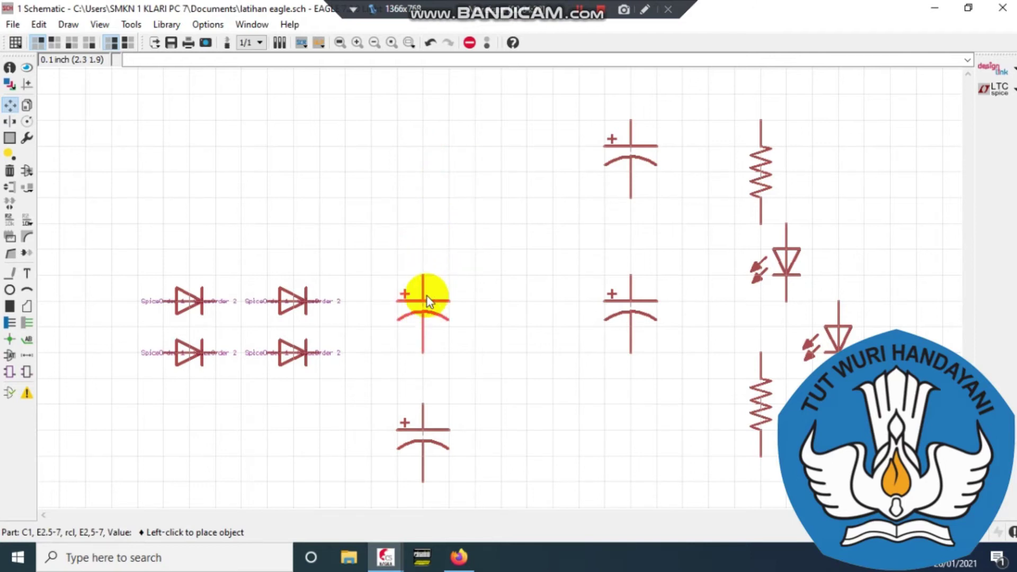
click(427, 297)
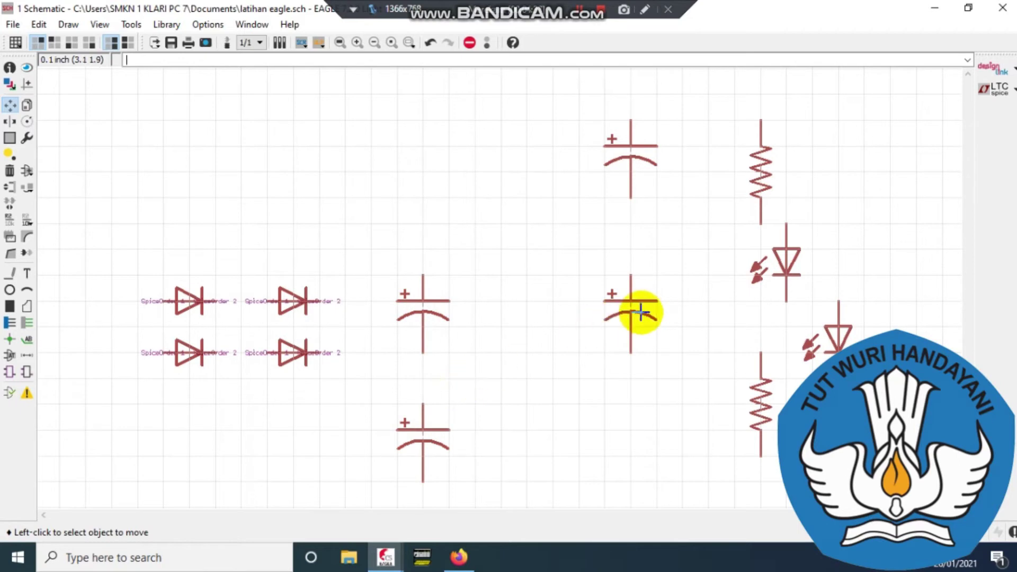
Step: Compare with the reference circuit in Firefox, return to EAGLE and move capacitor C3 directly below C4, level with C2
click(456, 559)
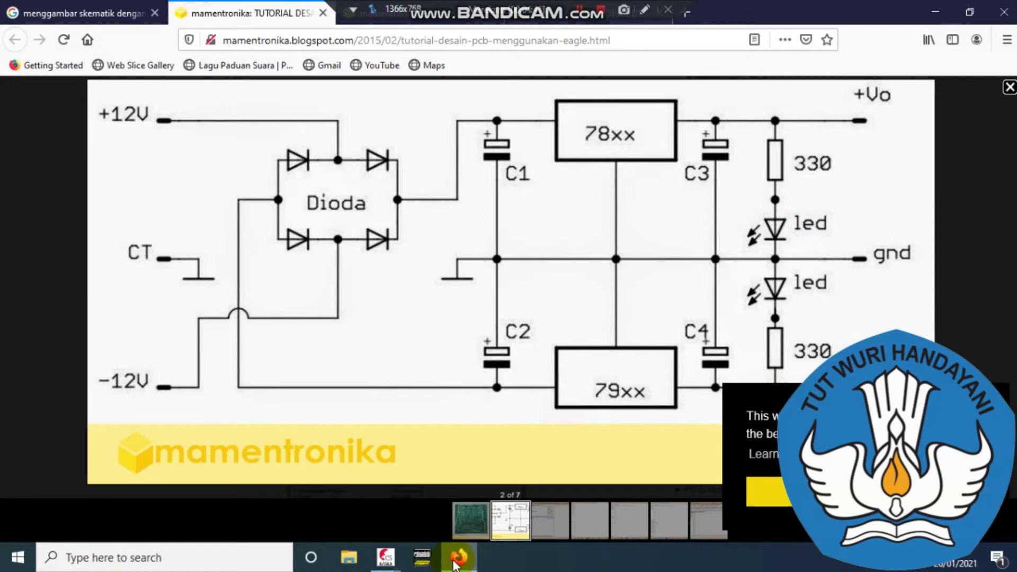
click(456, 559)
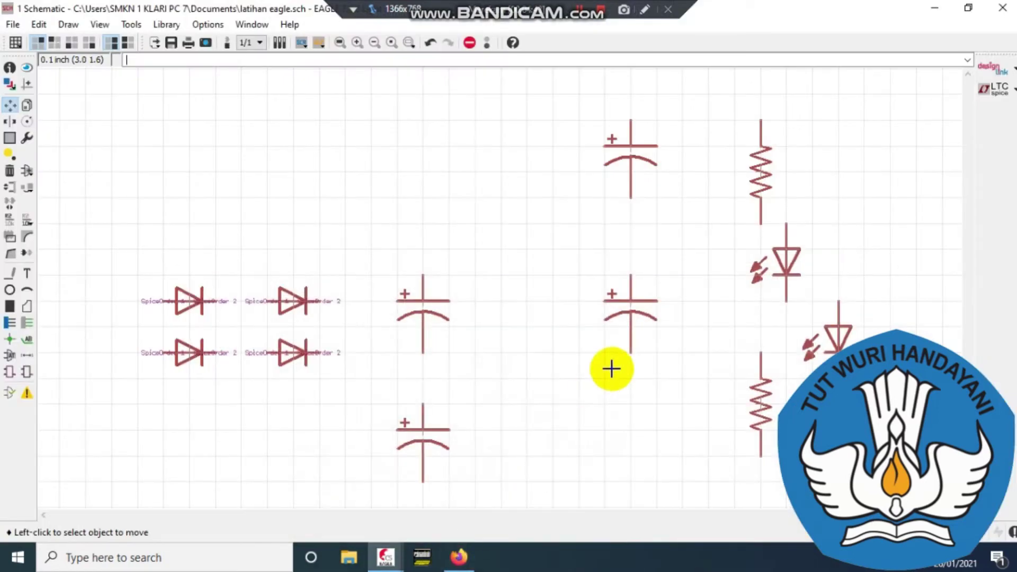
click(631, 148)
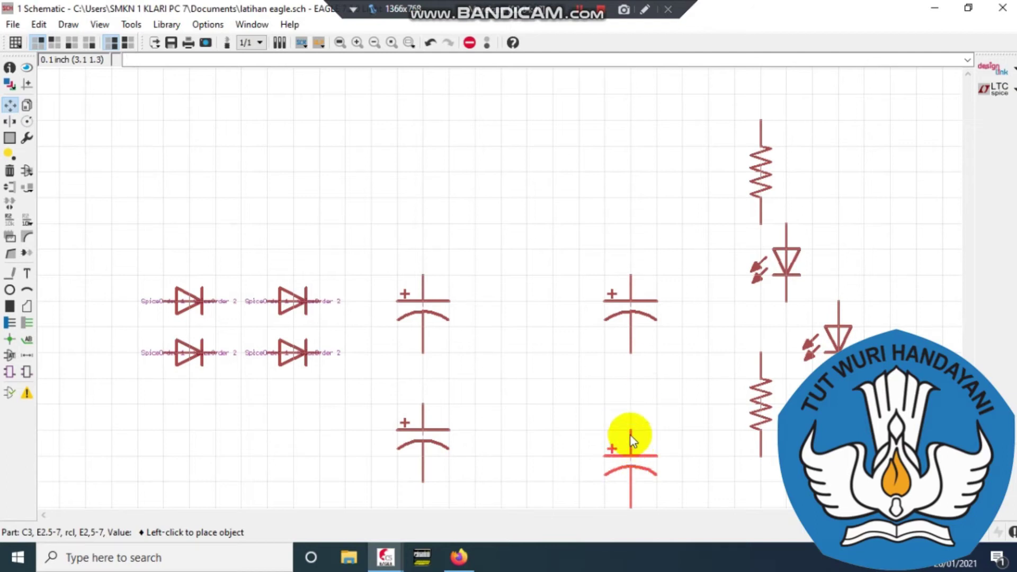
click(630, 427)
click(629, 426)
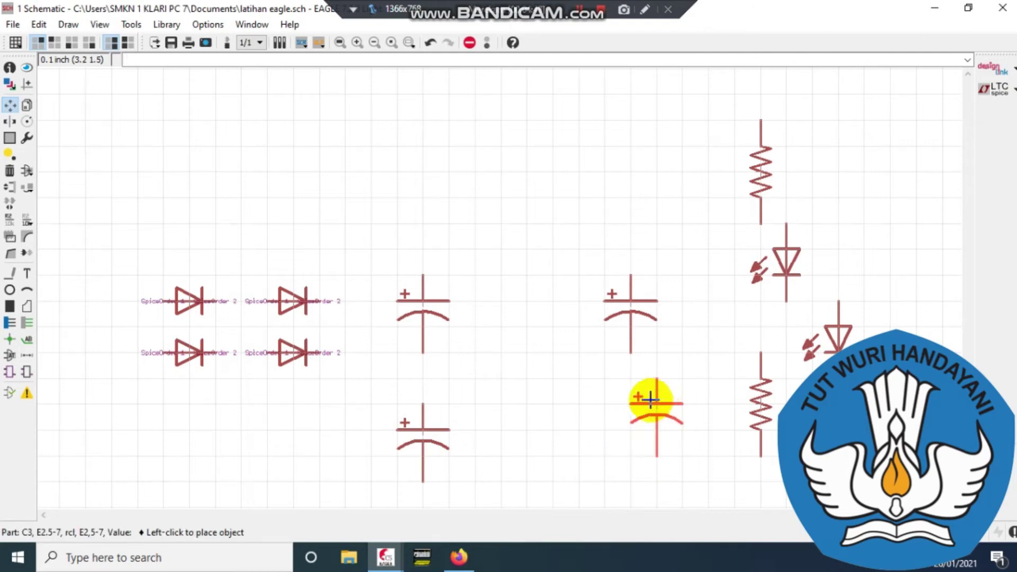
click(634, 416)
click(636, 425)
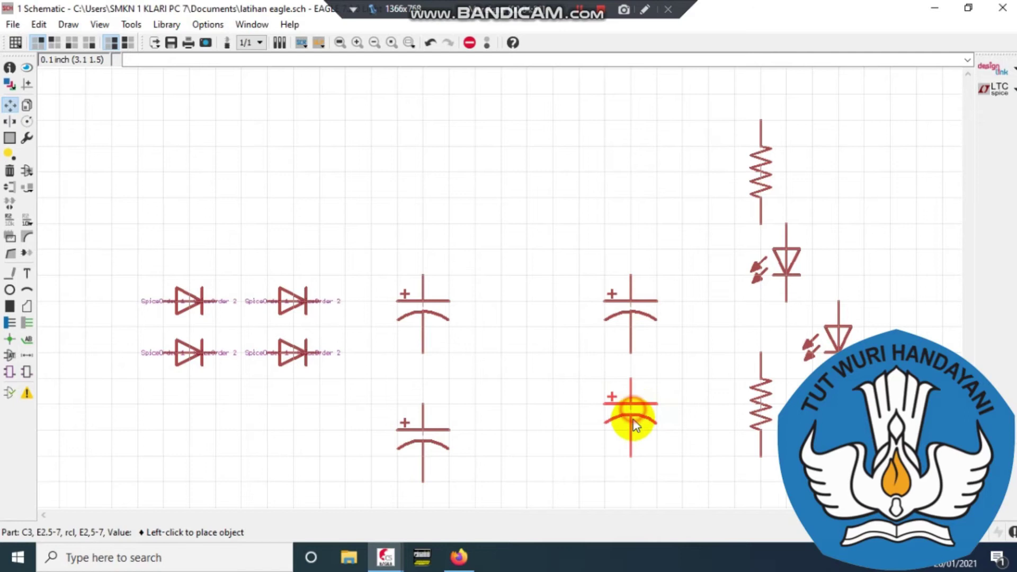
click(630, 417)
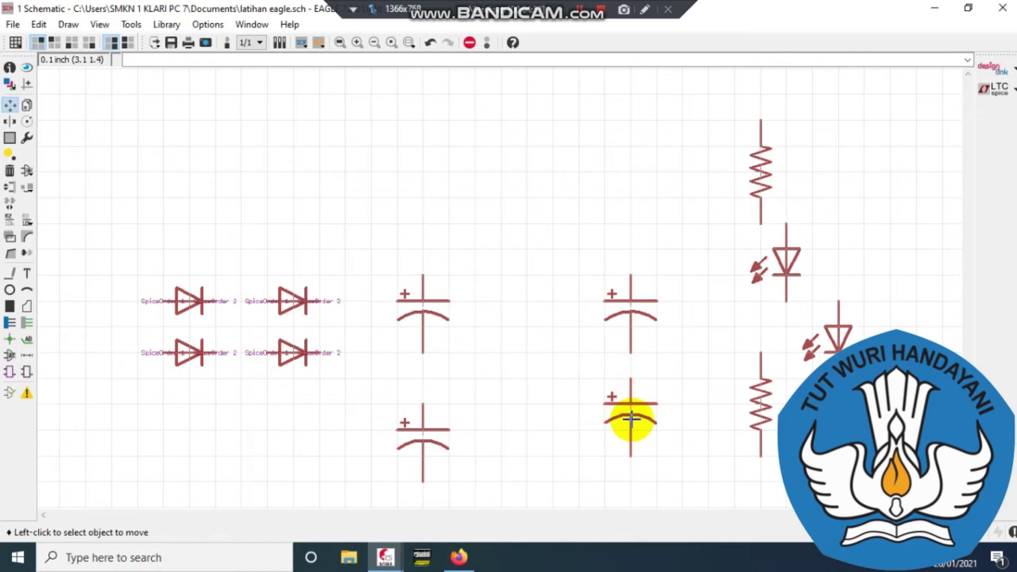
click(670, 394)
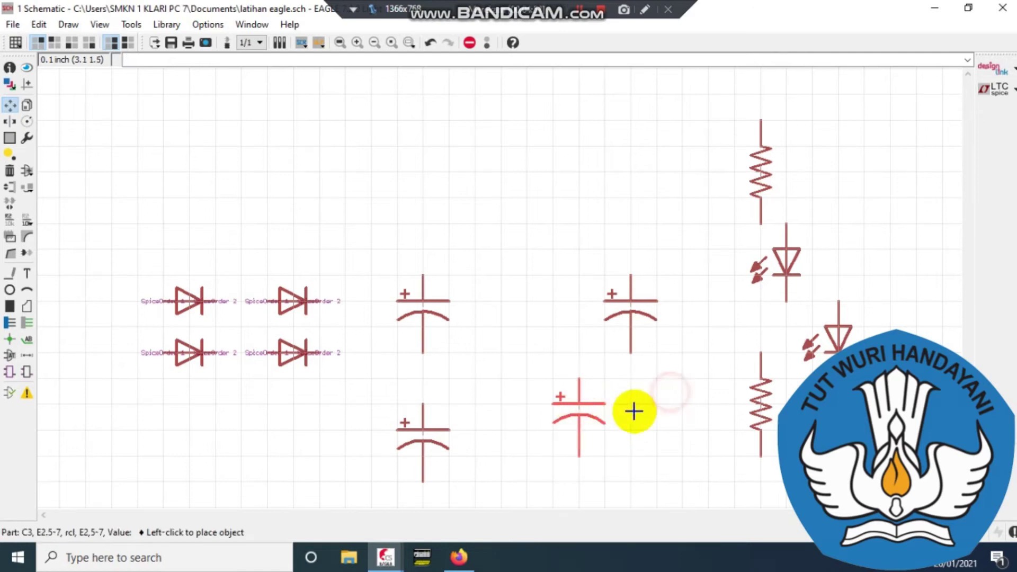
click(673, 428)
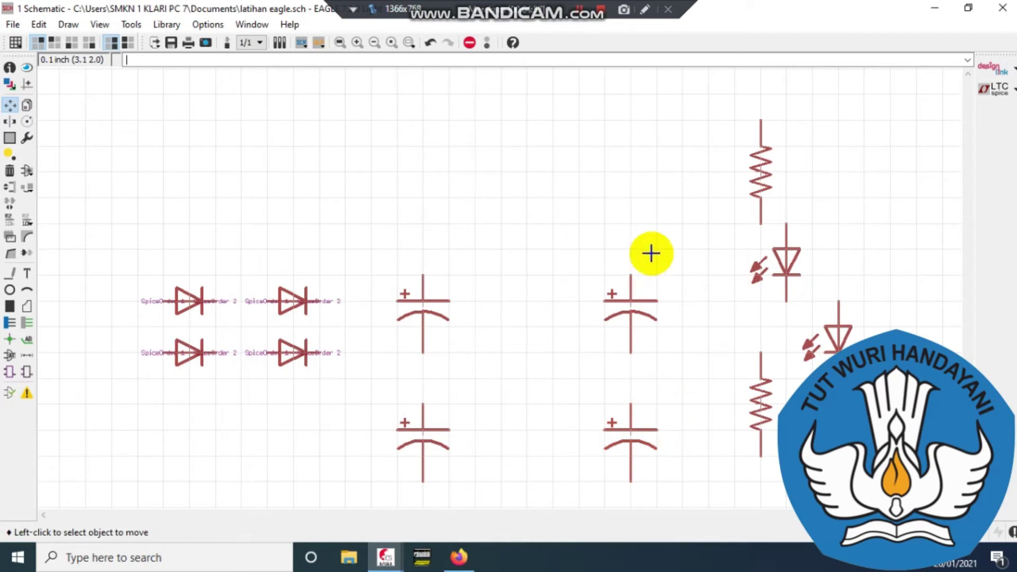
Step: Check the reference circuit in Firefox, return to EAGLE and move resistor R1 down beside capacitor C4
click(459, 563)
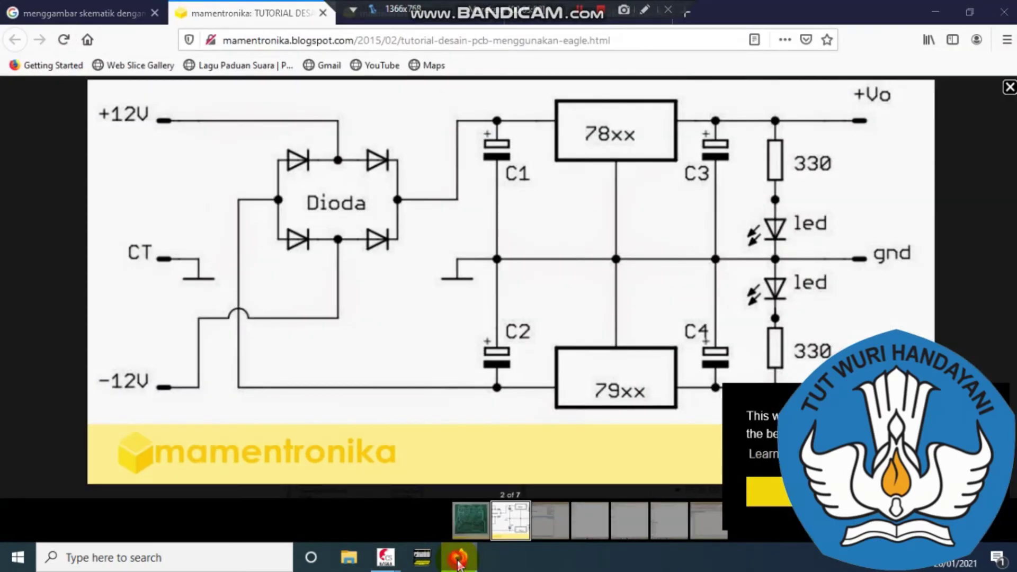
click(459, 562)
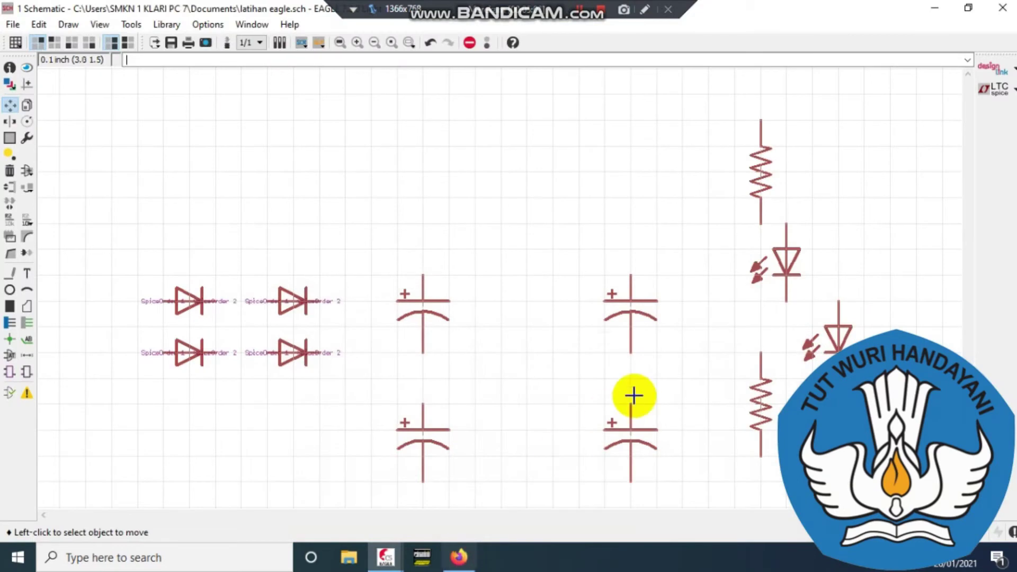
click(760, 170)
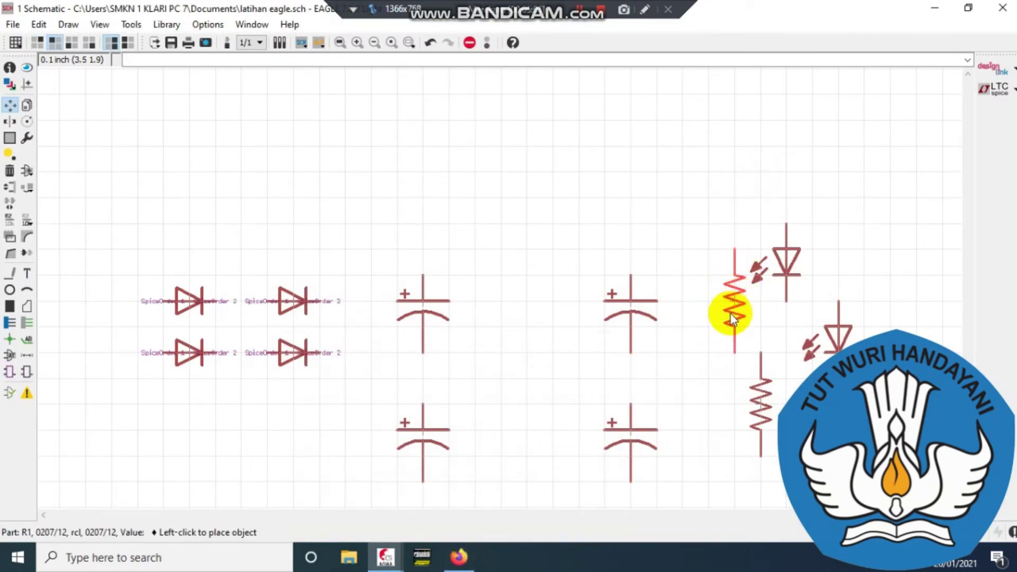
click(735, 338)
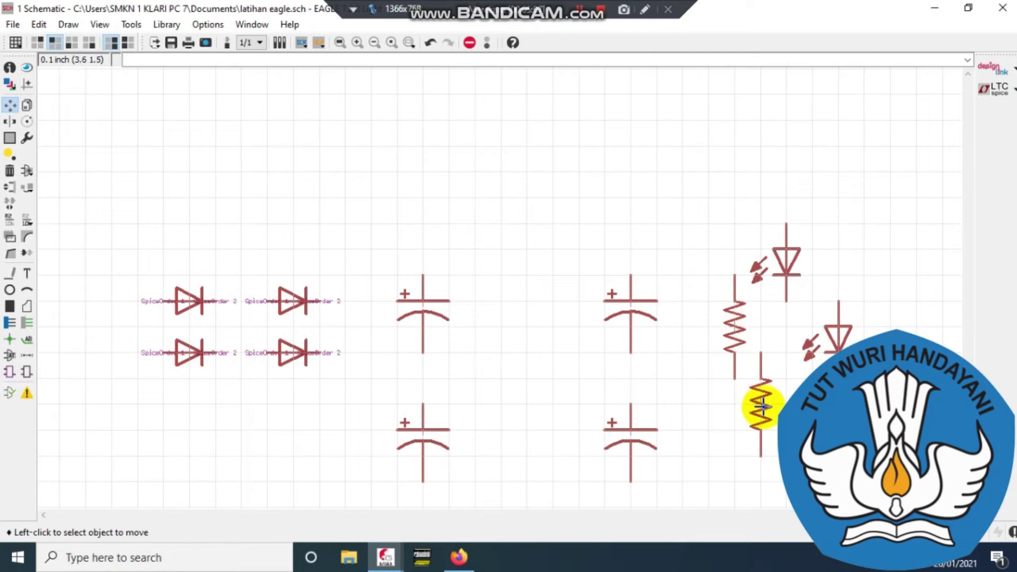
click(341, 44)
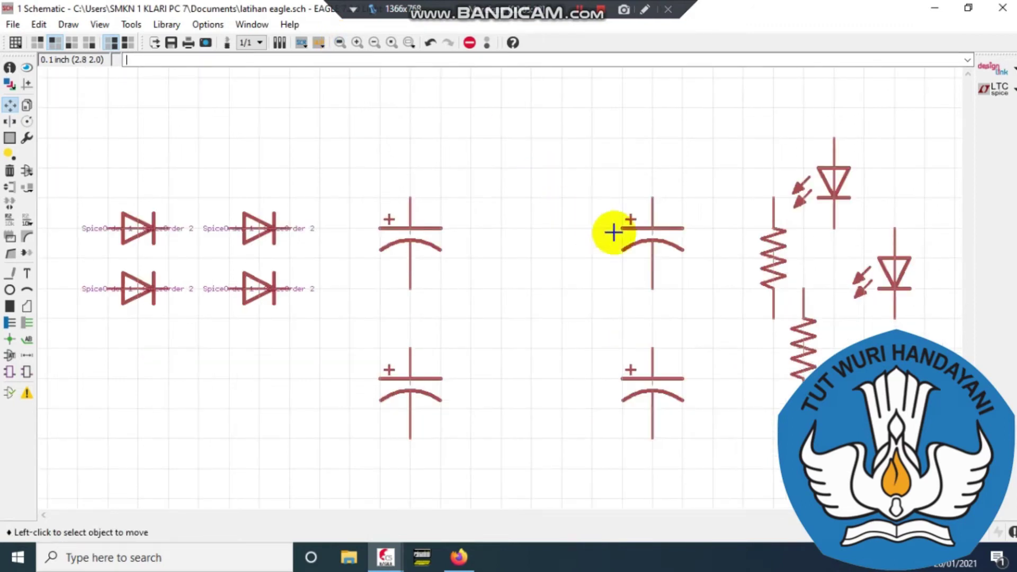
Step: Compare with the reference in Firefox, return to EAGLE and move capacitor C4 and resistor R1 up two grid steps each
click(458, 557)
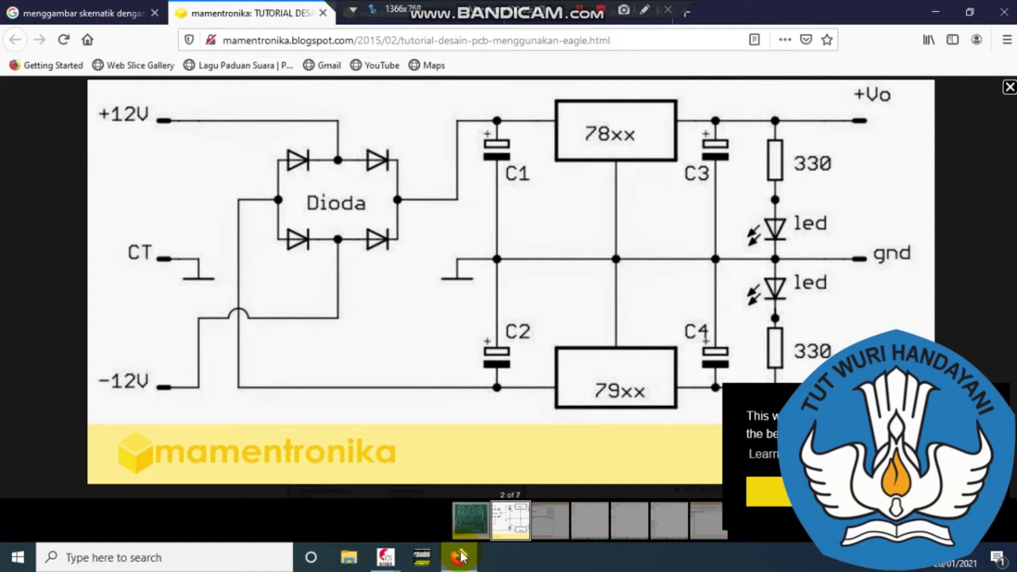
click(460, 556)
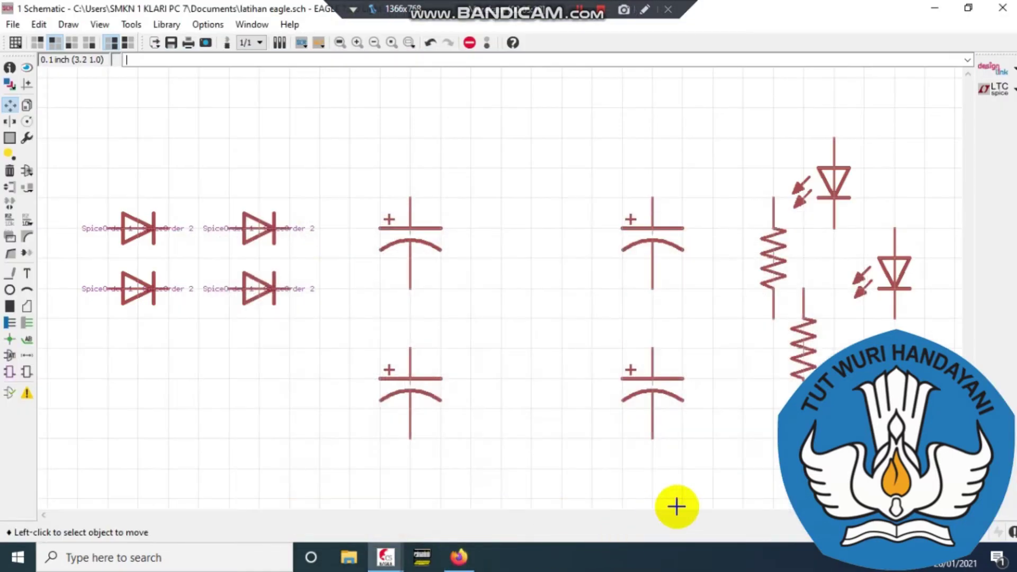
click(652, 240)
click(647, 168)
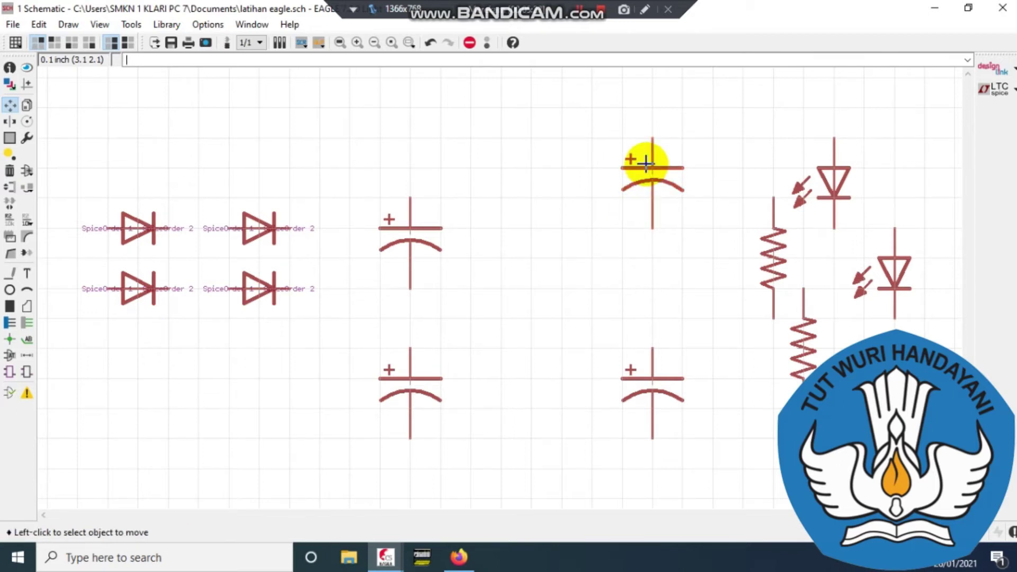
click(786, 250)
click(779, 180)
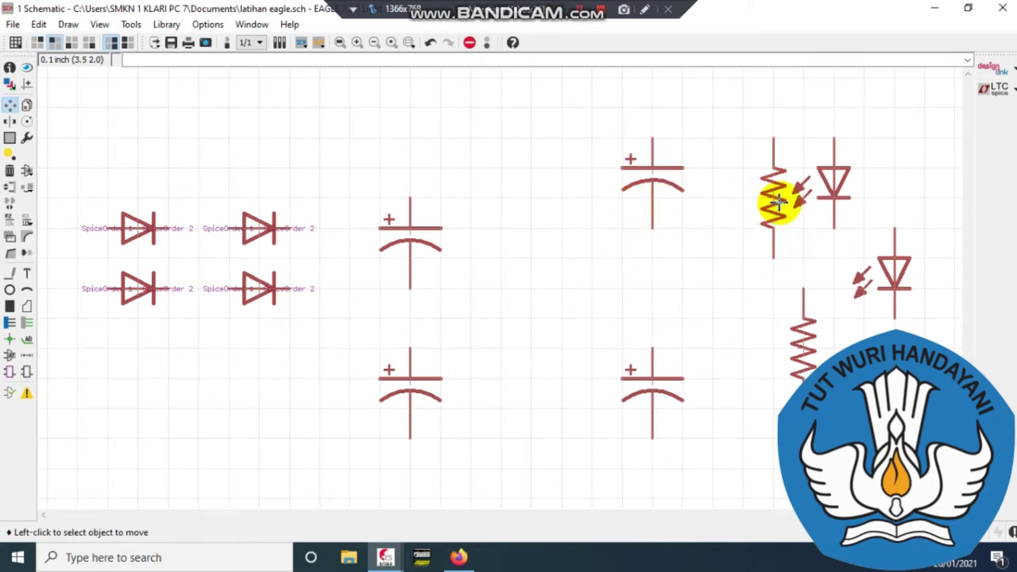
Step: Move resistor R2 into the column below R1 and place LED1 between the two resistors
click(804, 362)
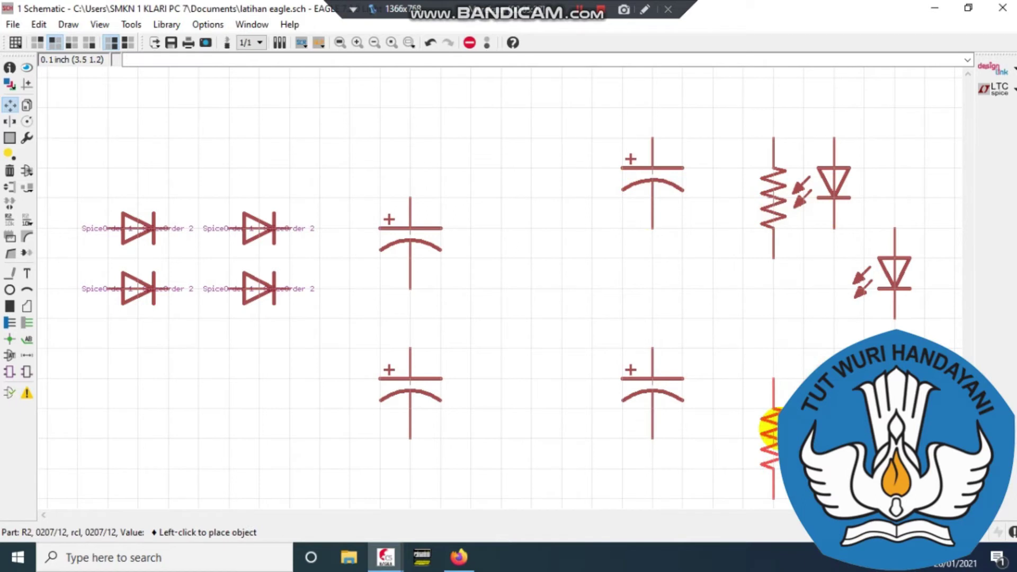
click(773, 430)
click(836, 190)
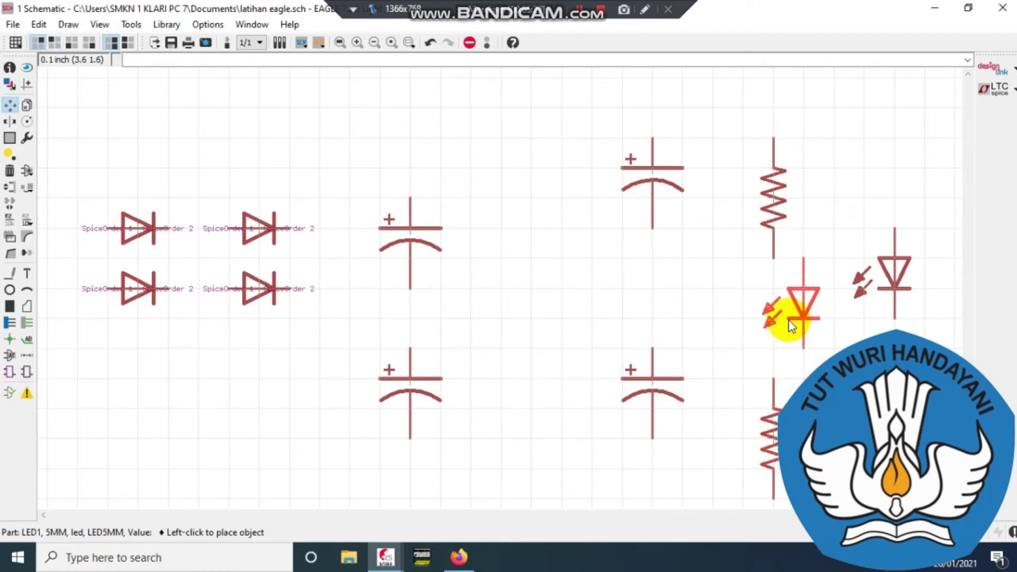
click(776, 335)
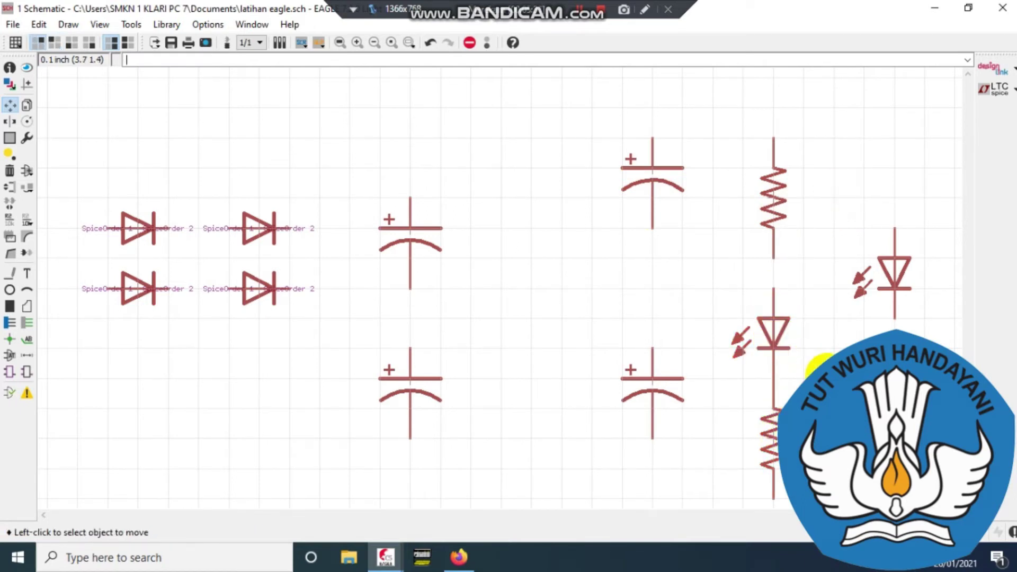
Step: Move resistor R2 two grid steps farther down, leaving a gap below LED1, and keep LED1 aligned under R1
click(373, 46)
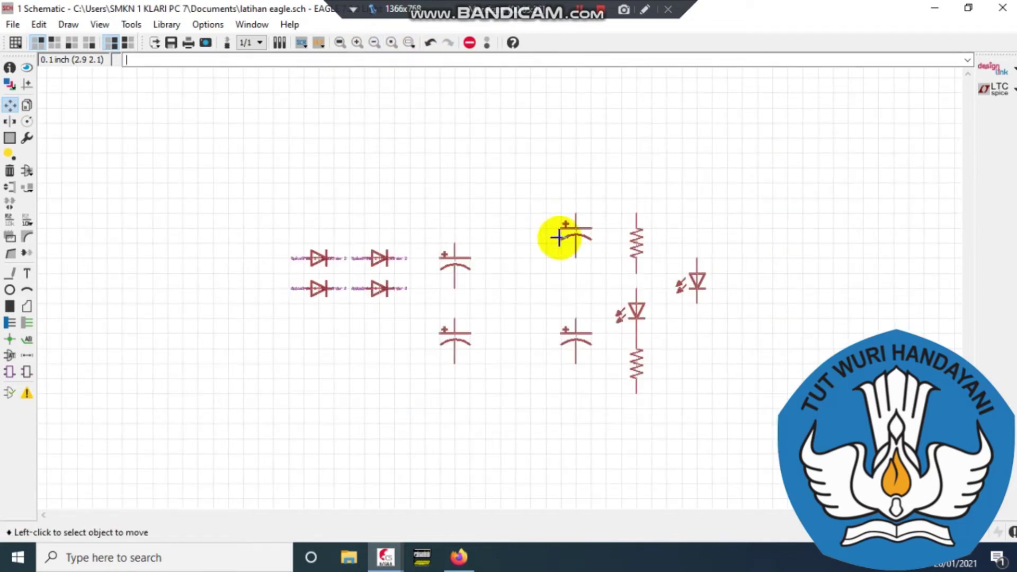
click(638, 373)
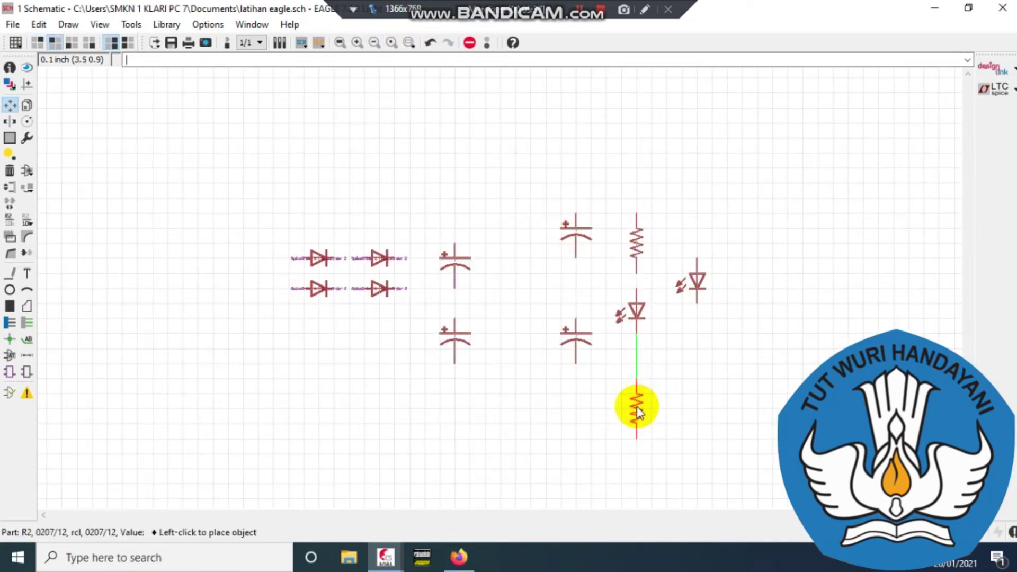
click(635, 378)
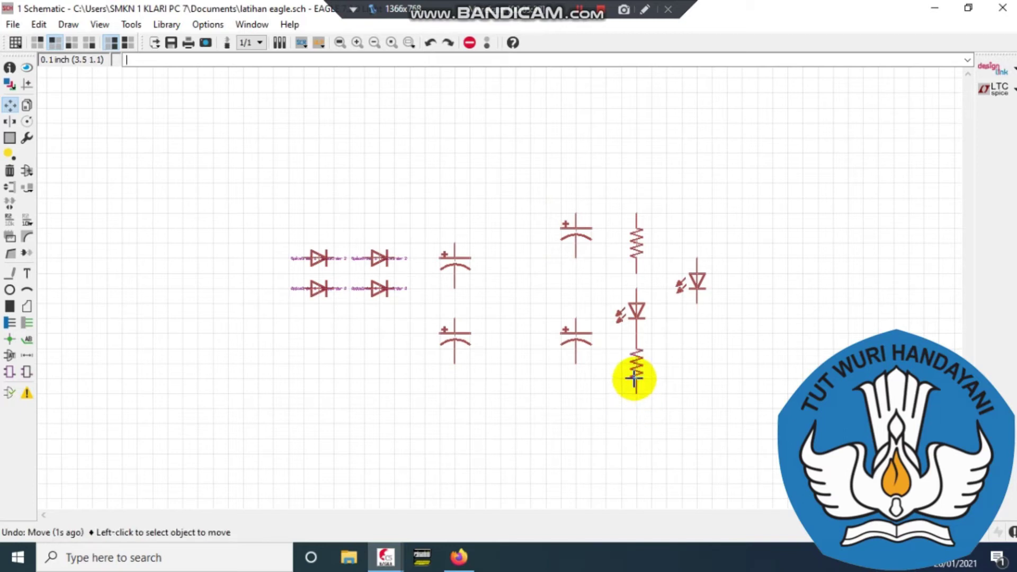
click(634, 379)
click(637, 390)
click(669, 240)
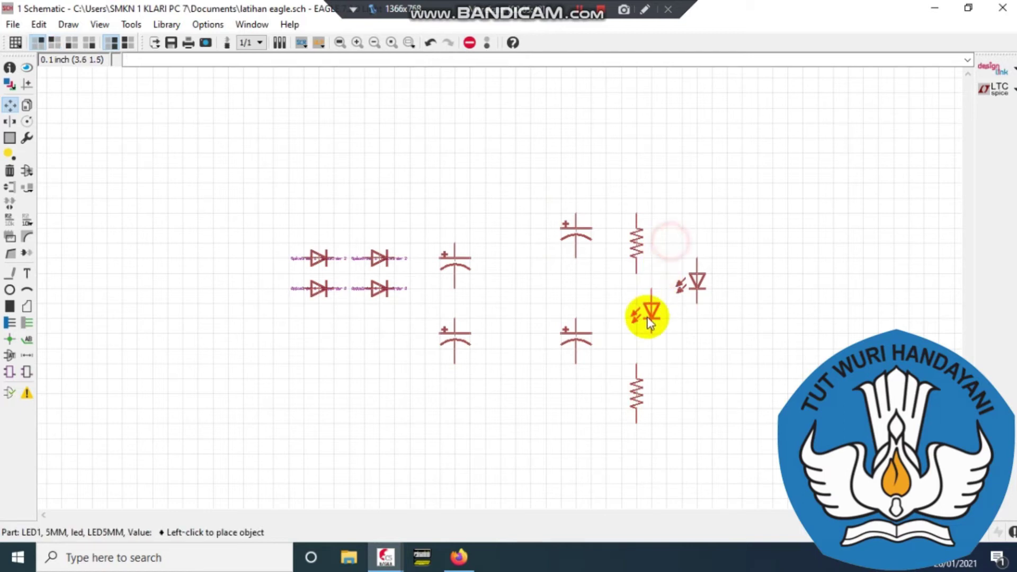
click(636, 318)
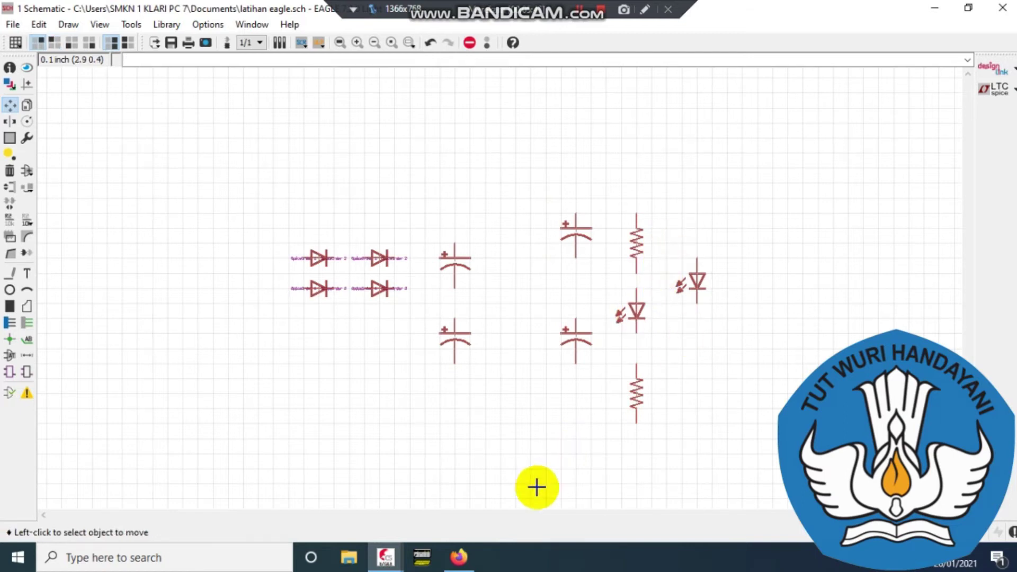
Step: Check the reference in Firefox, return to EAGLE, move R2 aside below the capacitors and place LED2 directly below LED1
click(459, 557)
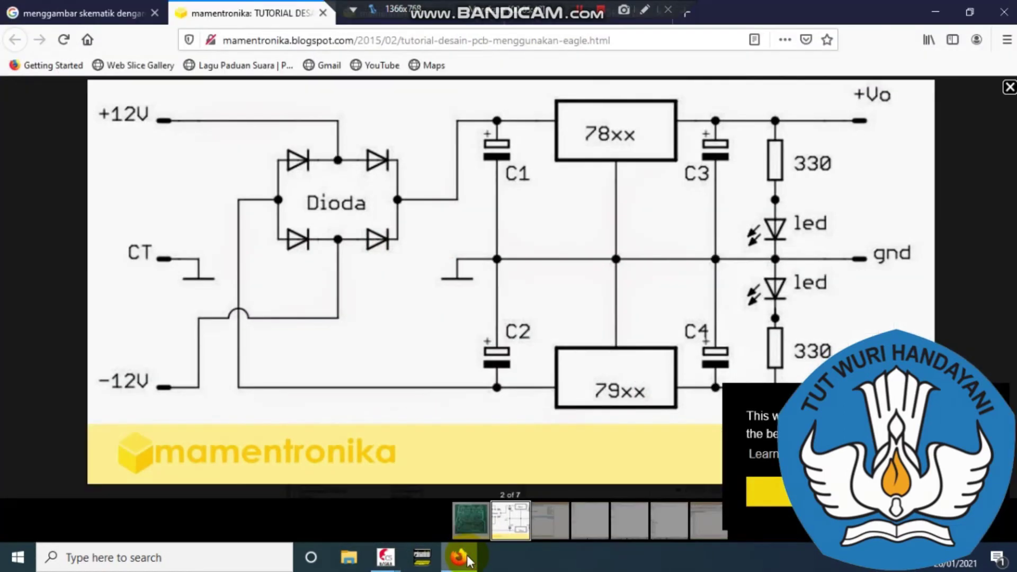
click(460, 558)
click(639, 397)
click(546, 440)
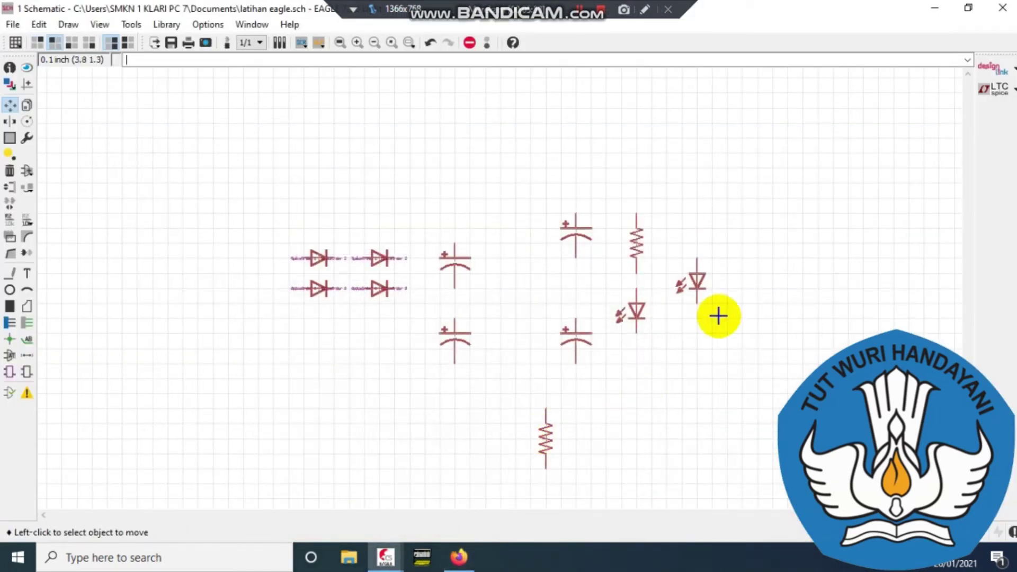
click(697, 283)
click(638, 379)
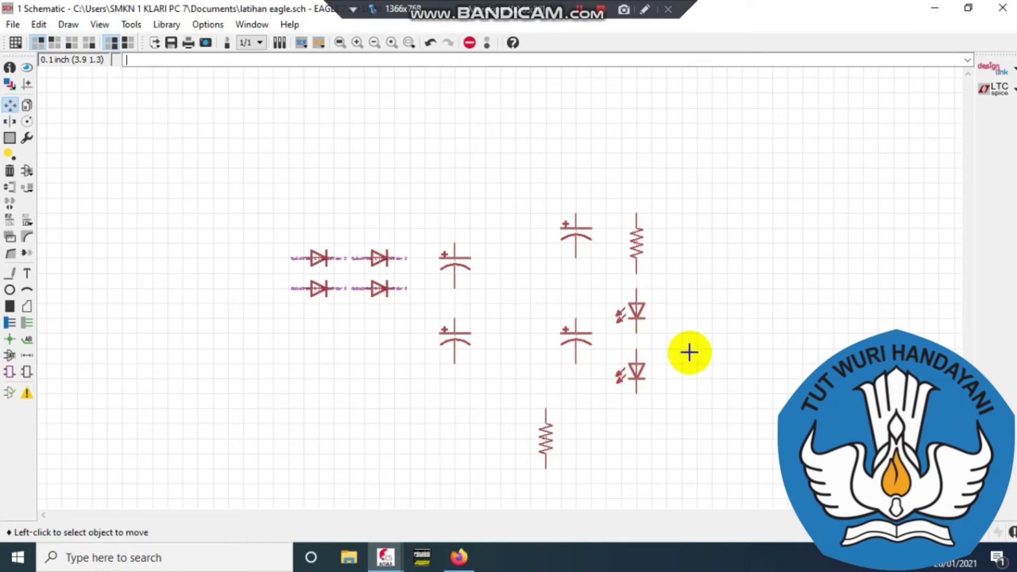
Step: Move LED2 up one grid step so that its upper pin meets the lower pin of LED1
click(637, 365)
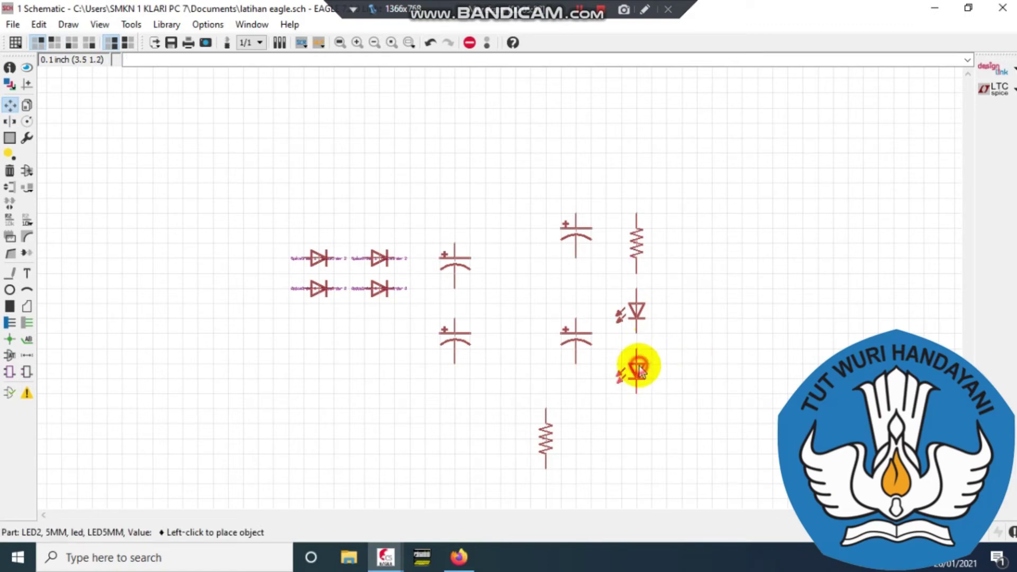
click(637, 365)
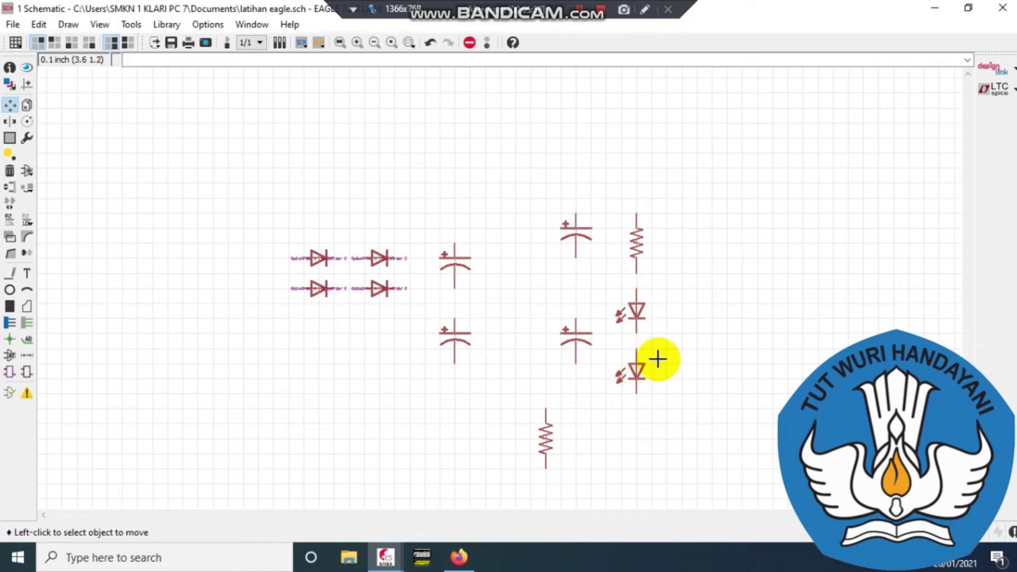
click(658, 356)
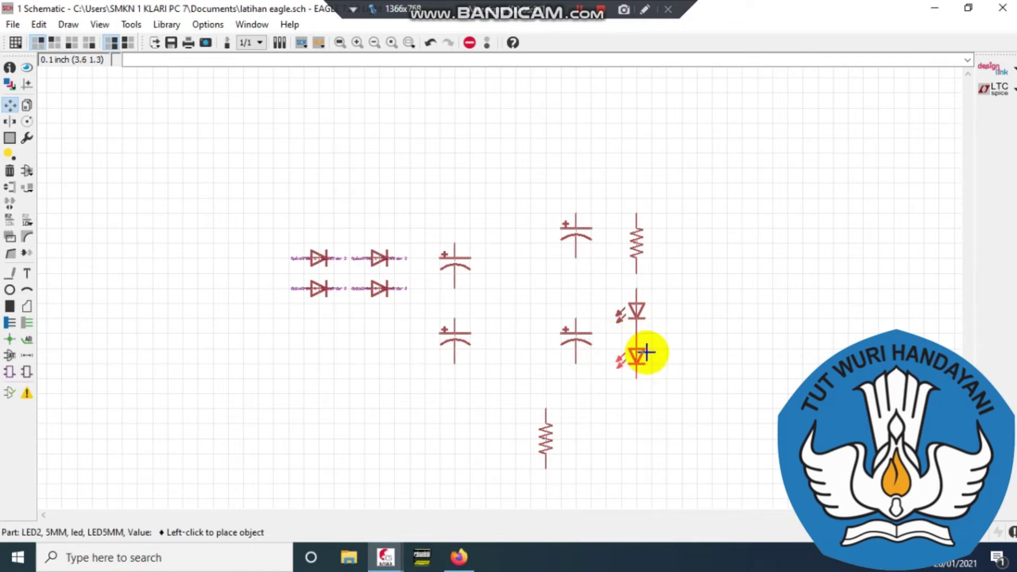
click(651, 361)
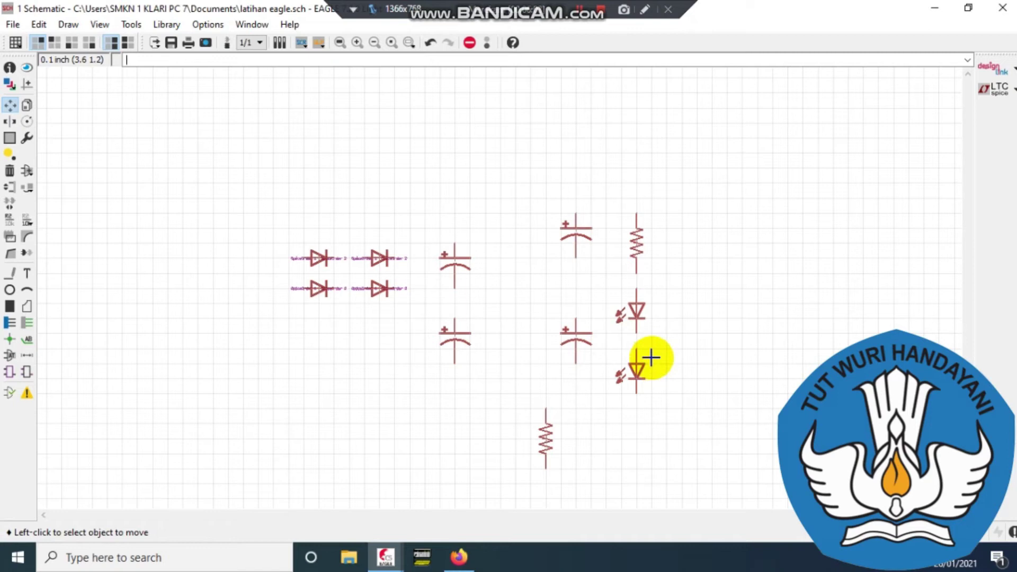
click(641, 361)
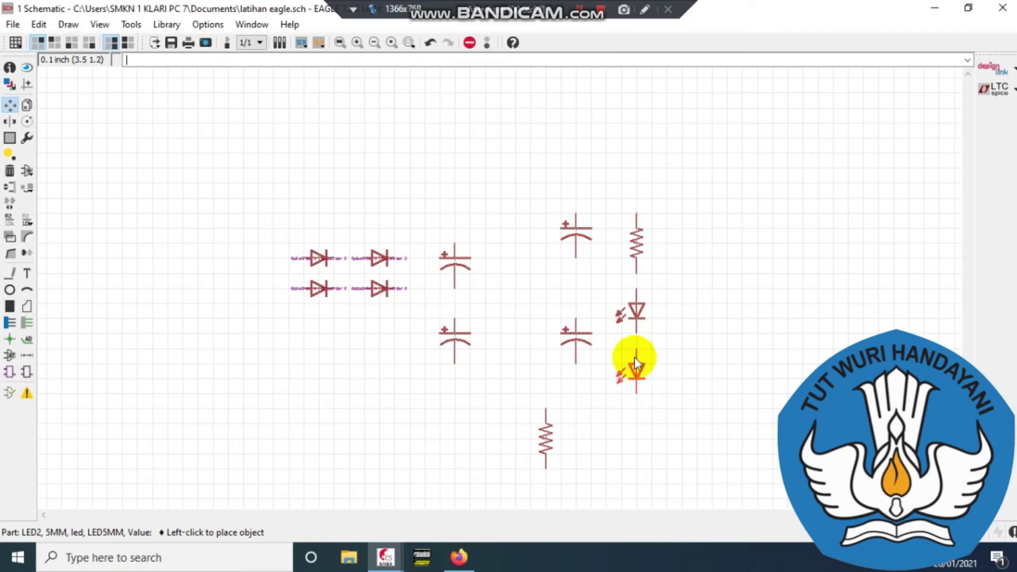
click(635, 350)
click(636, 350)
click(633, 353)
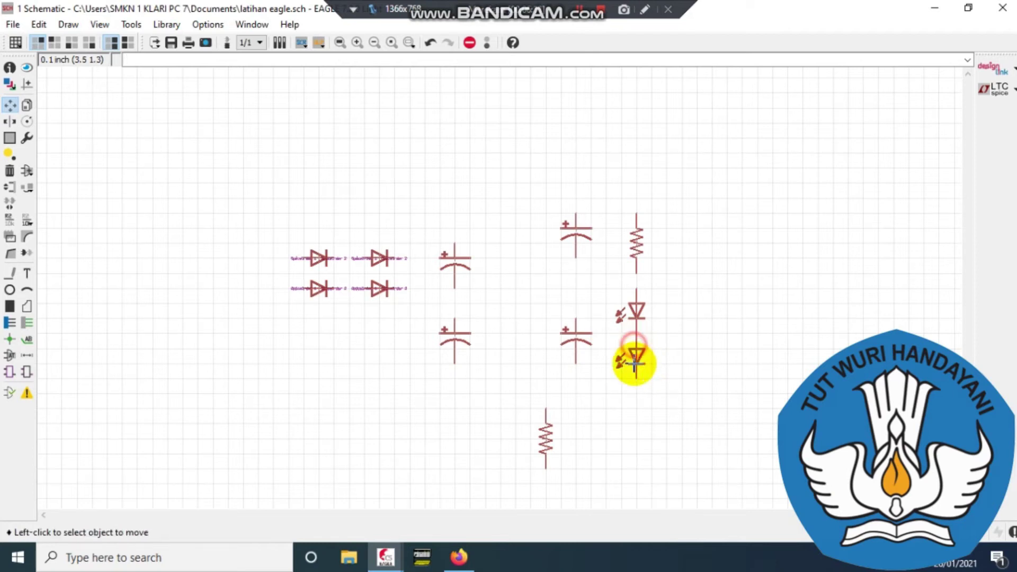
click(635, 356)
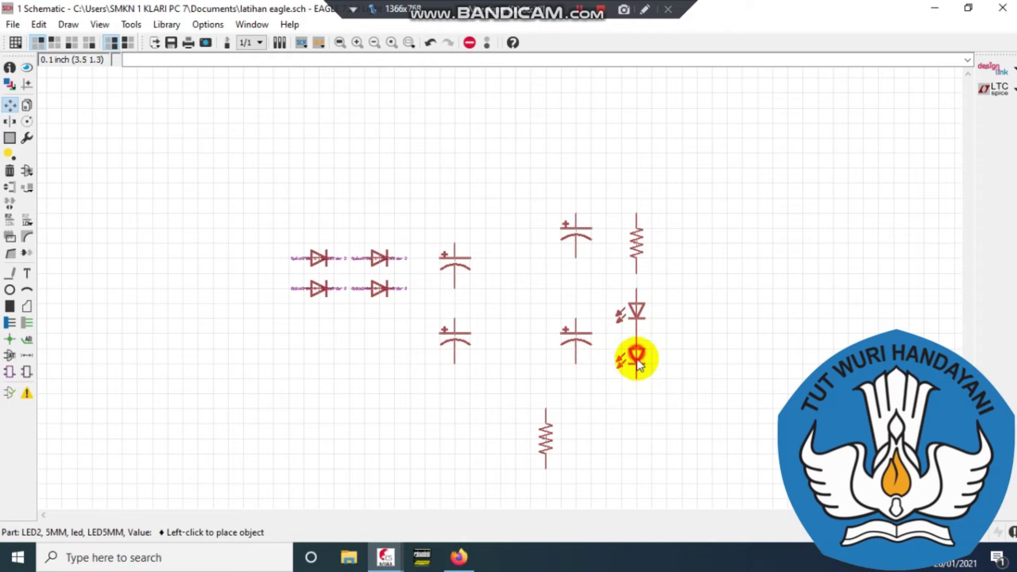
click(636, 355)
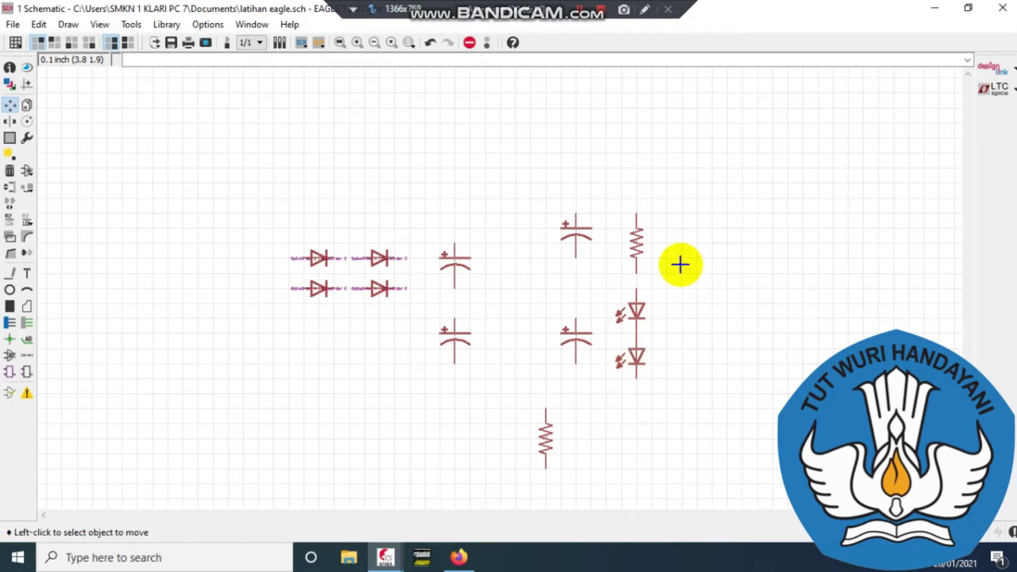
Step: Place resistor R2 in the column below LED2 and move capacitor C3 down beside it, level with R2's upper end
click(546, 433)
click(636, 429)
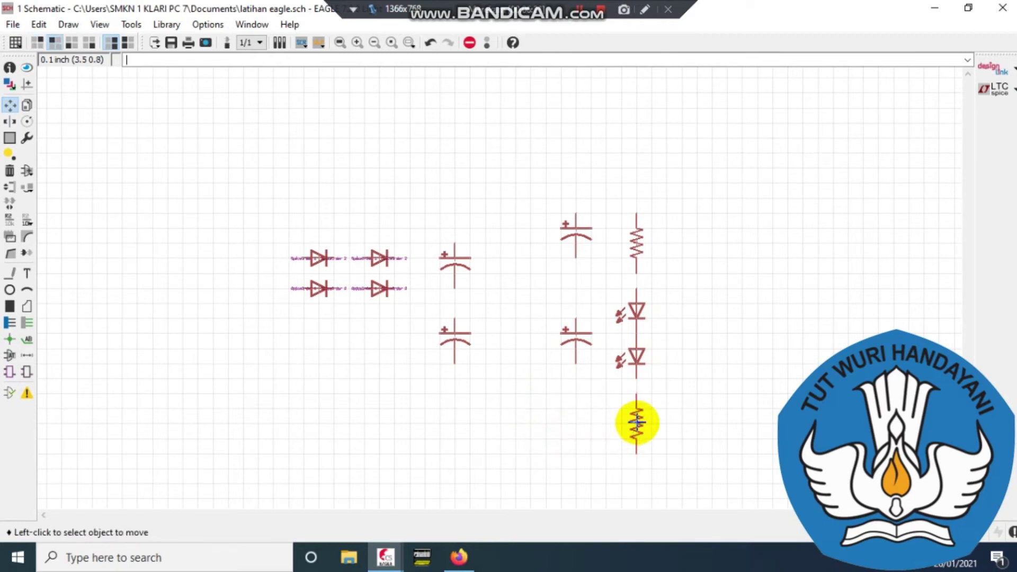
click(576, 344)
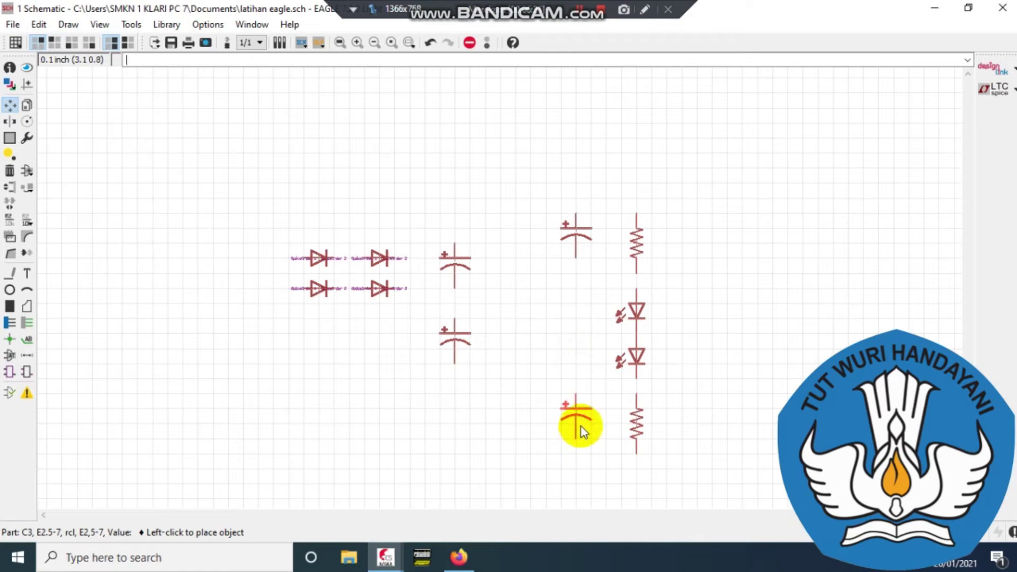
click(581, 427)
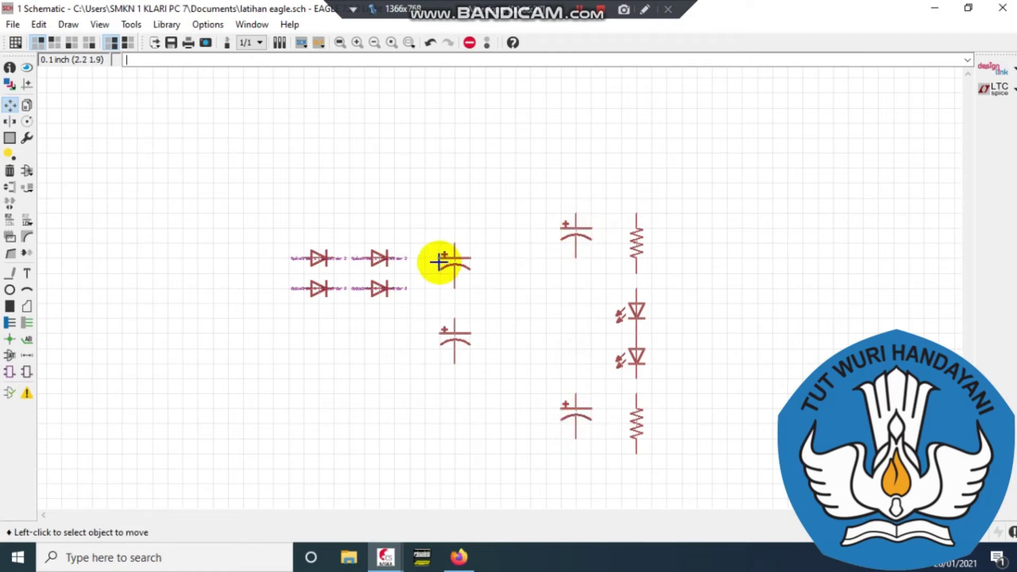
Step: Move capacitor C1 up two grid steps level with C4, and capacitor C2 down level with C3
click(455, 264)
click(456, 240)
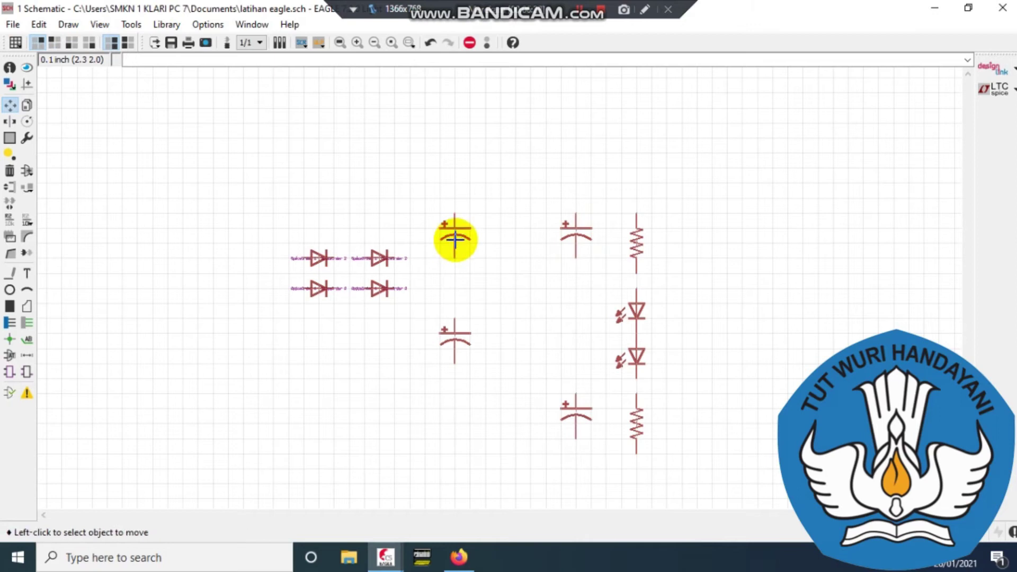
click(454, 339)
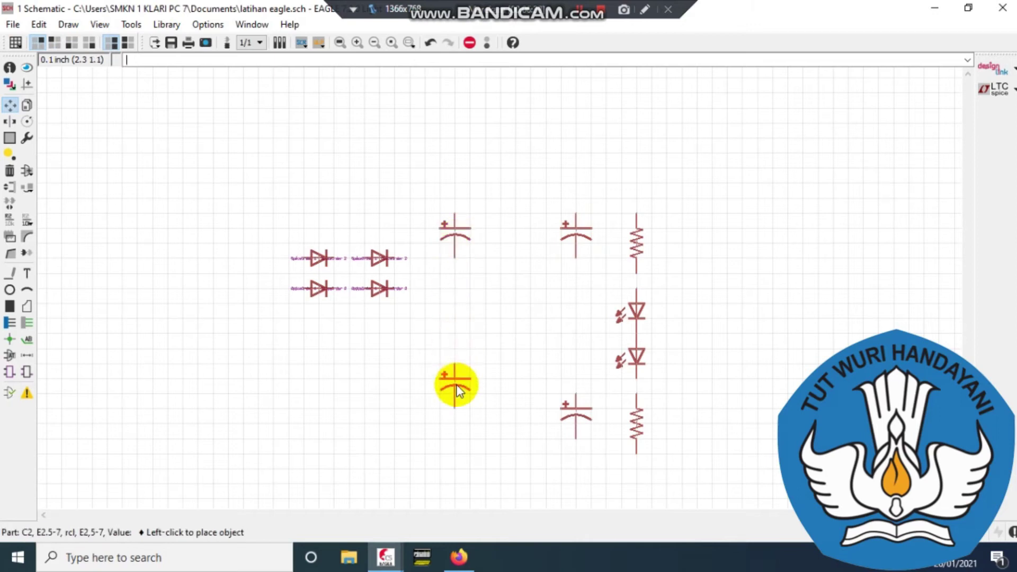
click(455, 411)
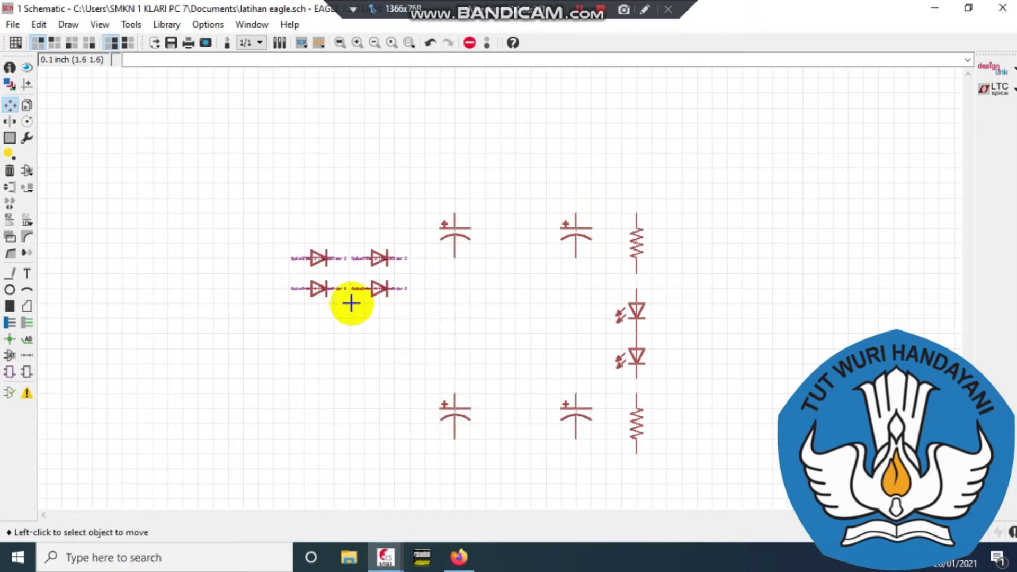
Step: Move diodes D2 and D4 down to a row just above C2's height, and place D3 two grid steps above D4
click(325, 298)
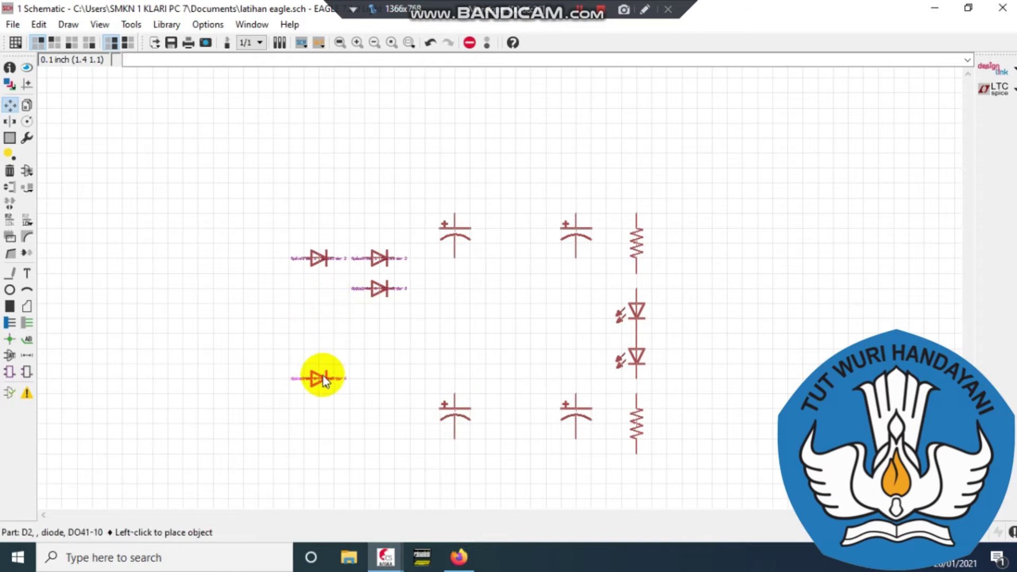
click(325, 380)
click(377, 294)
click(378, 379)
click(377, 259)
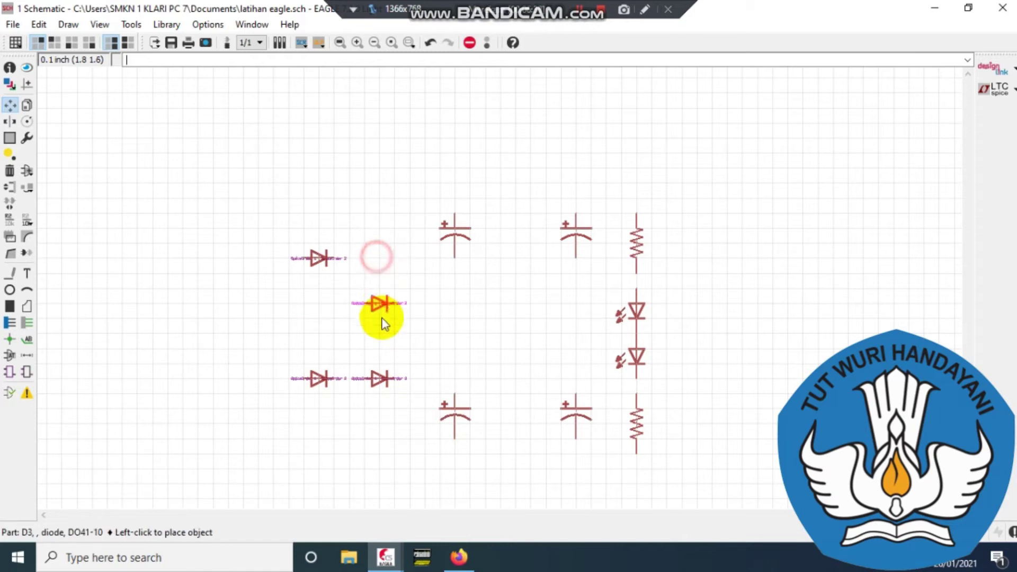
click(379, 348)
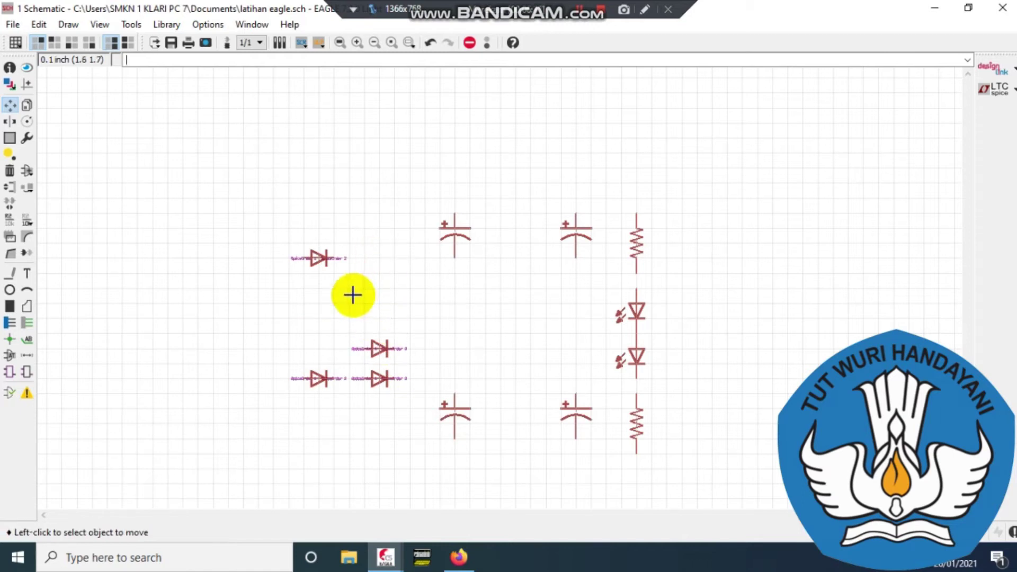
Step: Arrange the diodes in two rows four grid steps apart, D1 and D3 above D2 and D4, centred between the capacitor rows
click(322, 260)
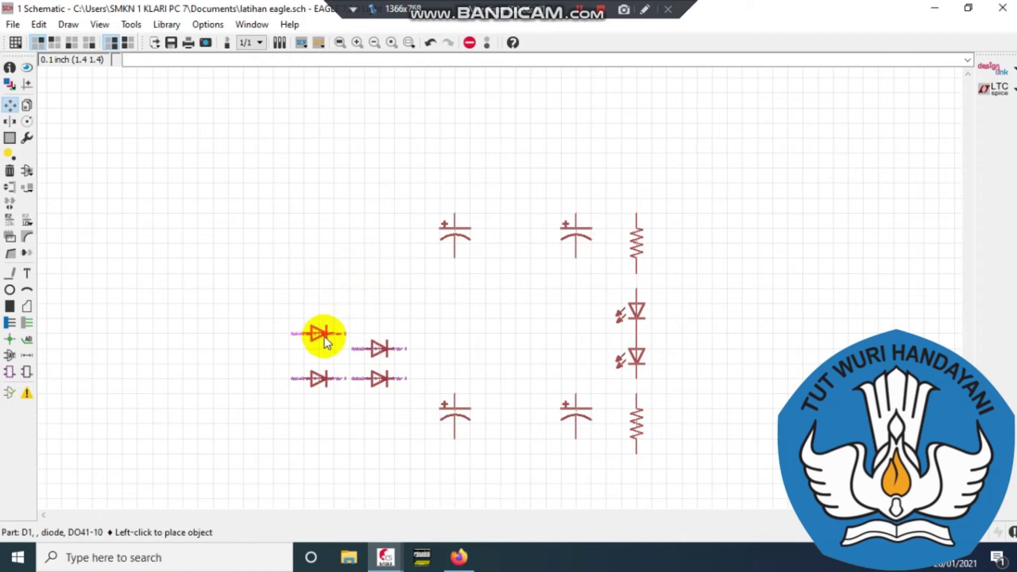
click(324, 307)
click(319, 380)
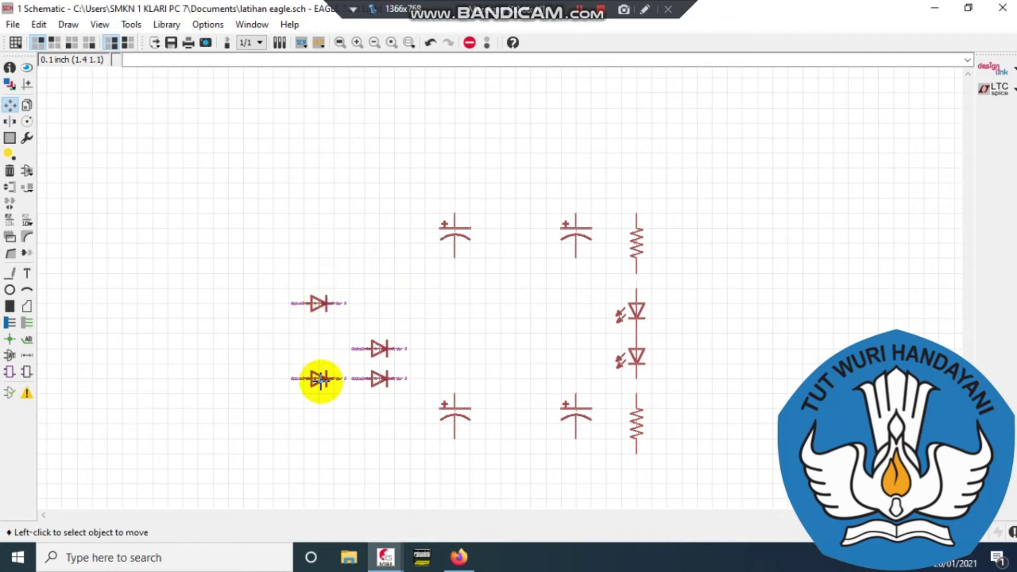
click(319, 363)
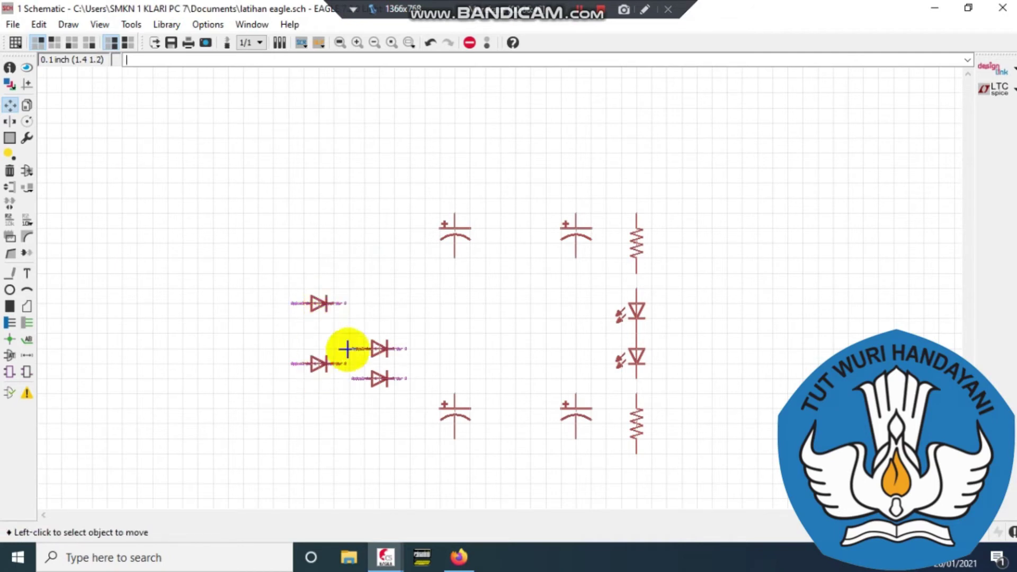
click(378, 349)
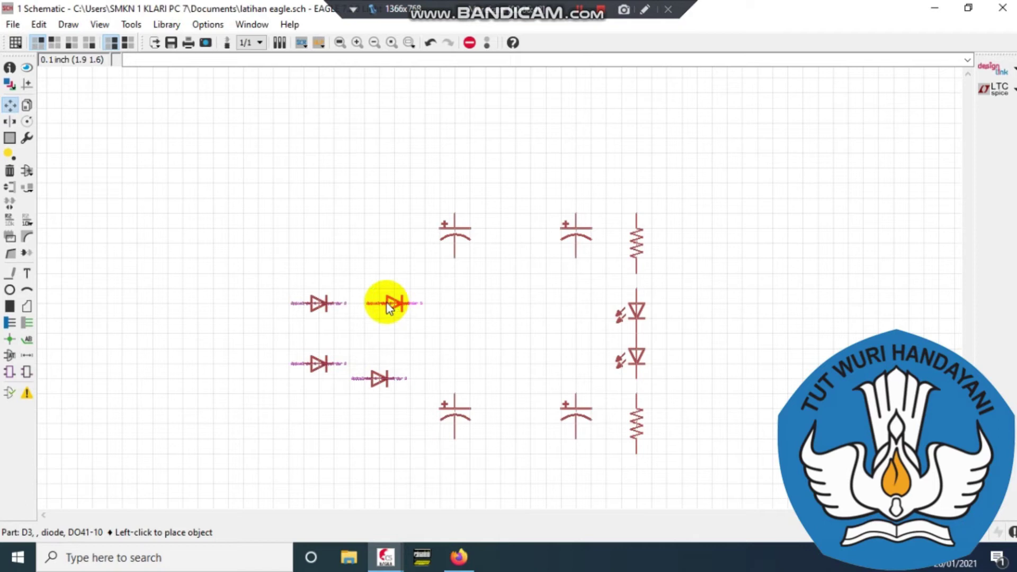
click(383, 303)
click(382, 385)
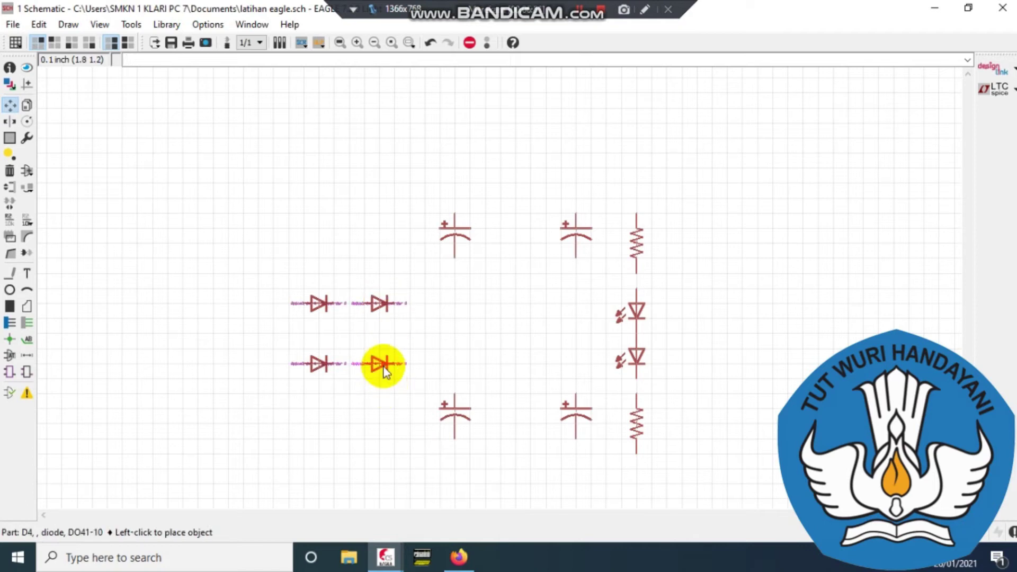
click(384, 365)
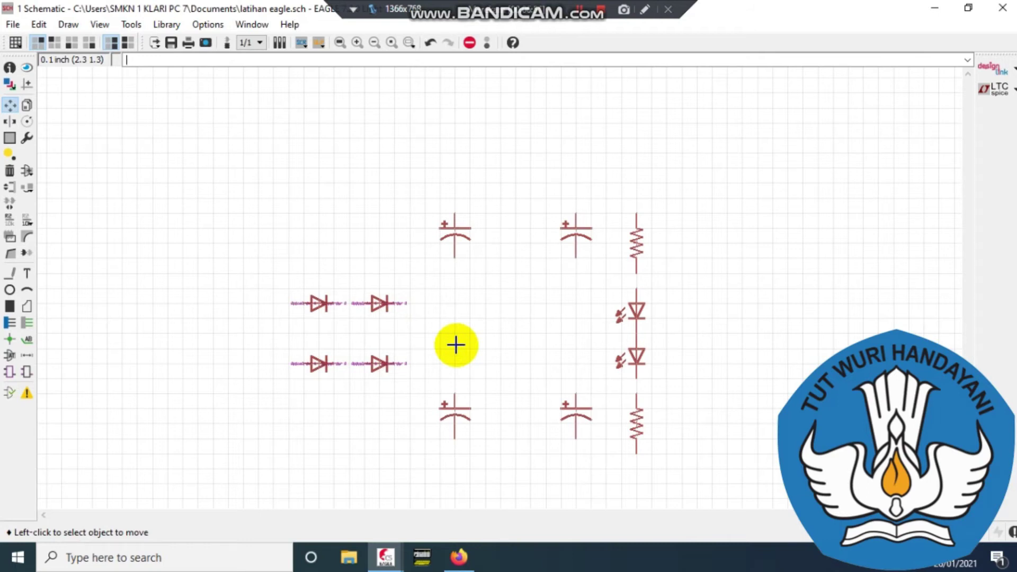
Step: Check the reference circuit in Firefox, return to EAGLE and search the component library for "regulator"
click(458, 558)
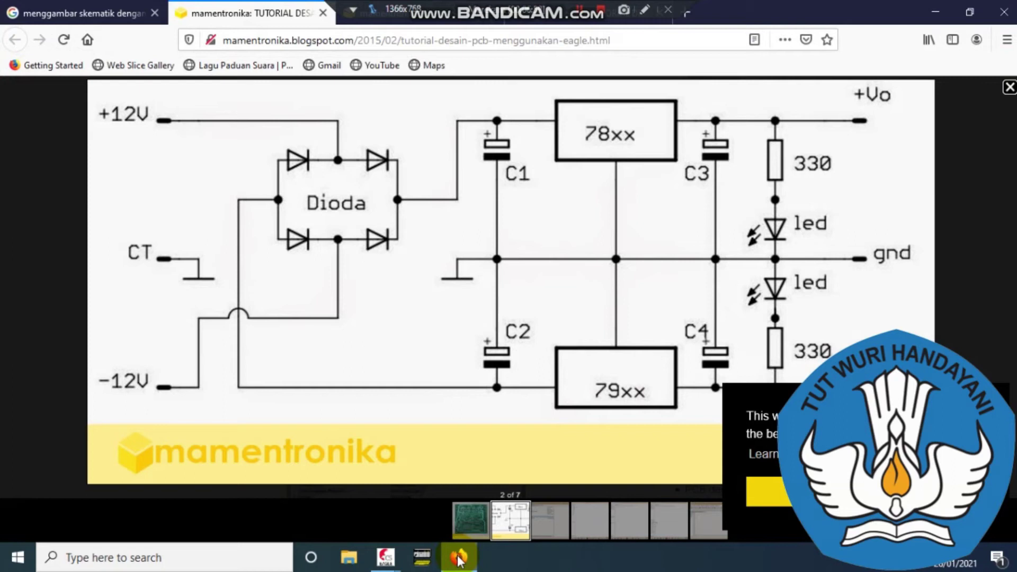
click(458, 558)
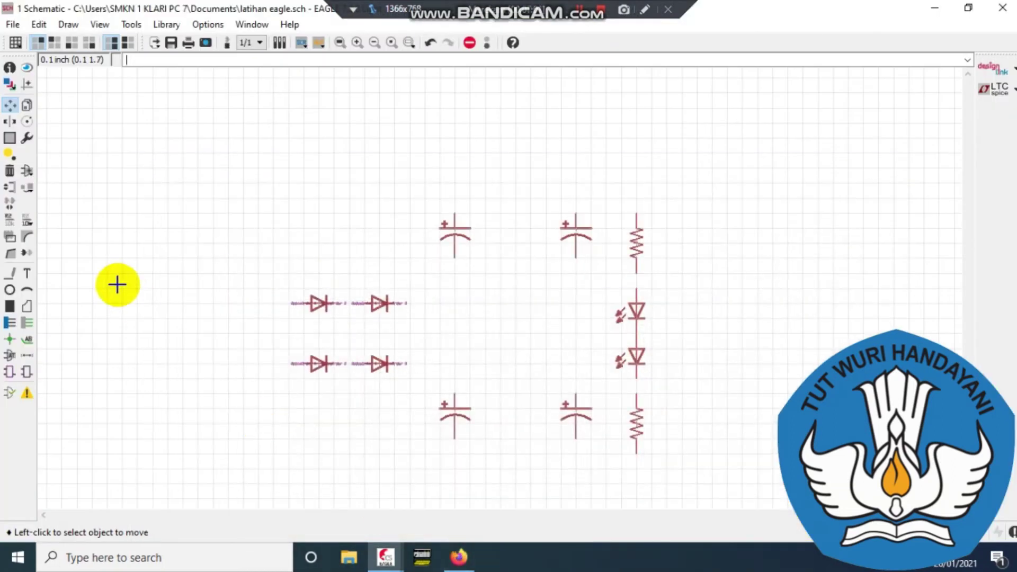
click(31, 177)
click(123, 301)
key(BackSpace)
key(BackSpace)
key(BackSpace)
text(regulator)
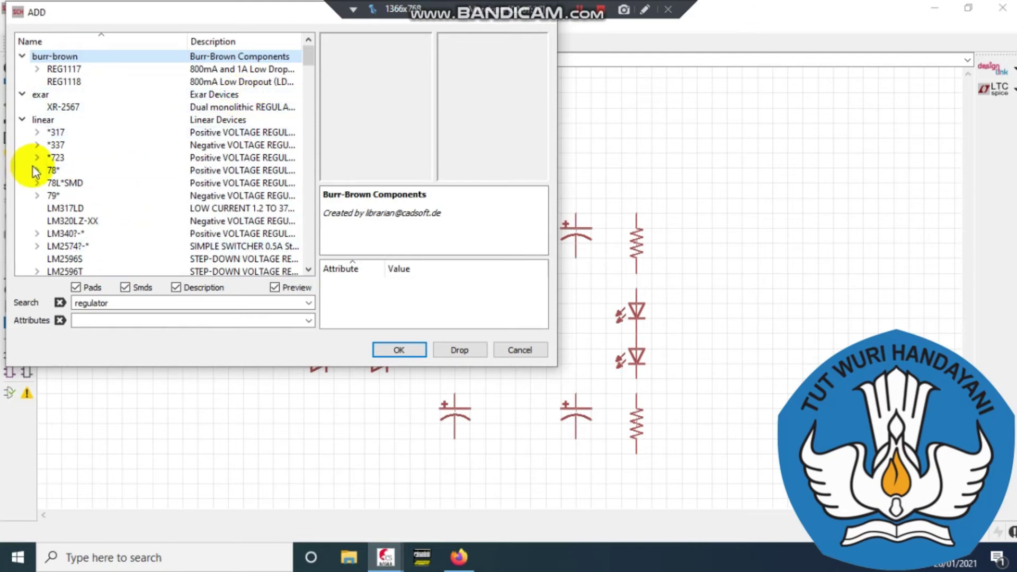
Step: Recheck the reference circuit in Firefox, and in EAGLE preview the 78L12Z and 78L15Z variants of the linear library's 78* regulator
click(449, 564)
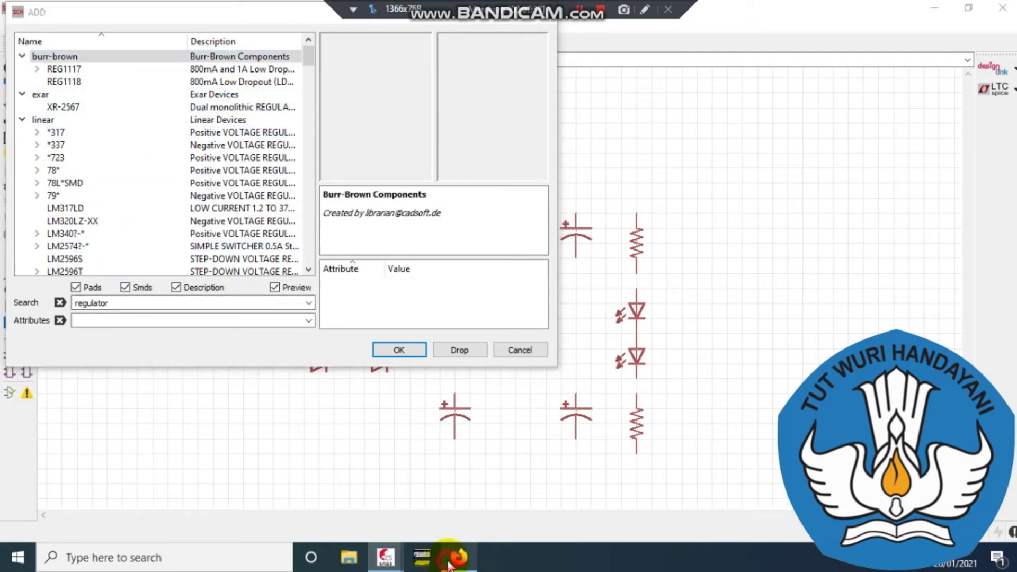
click(451, 562)
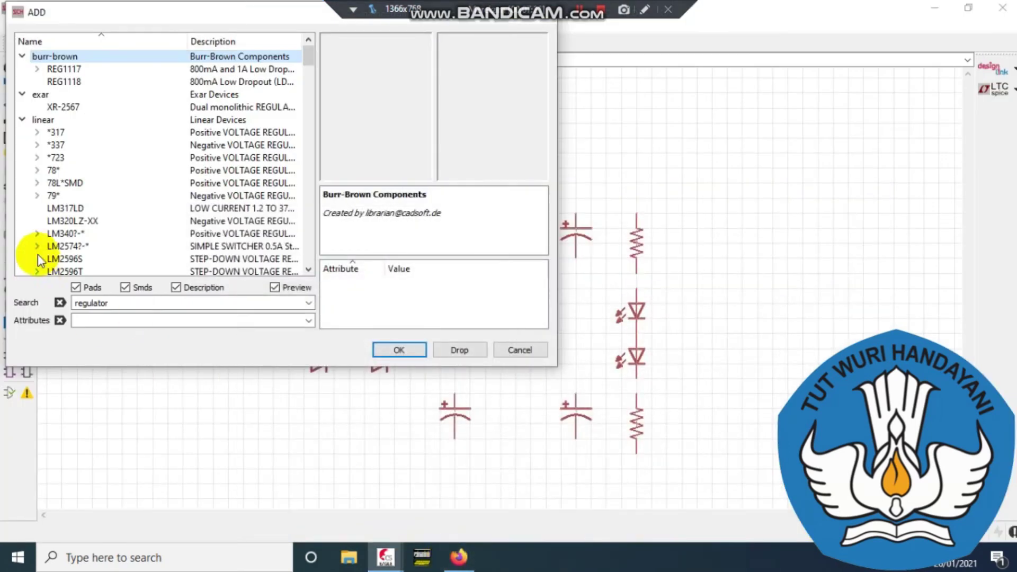
click(34, 169)
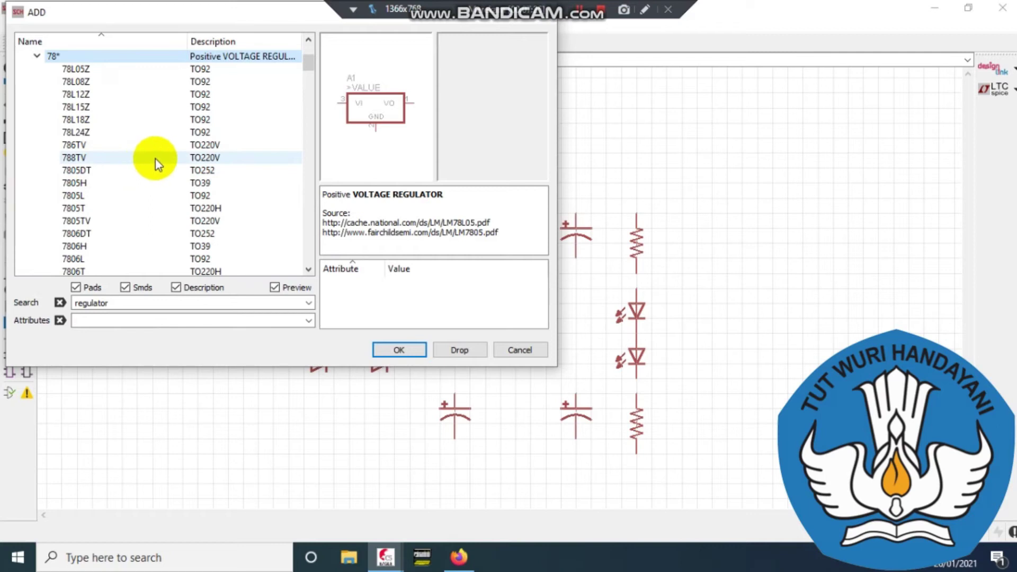
click(141, 98)
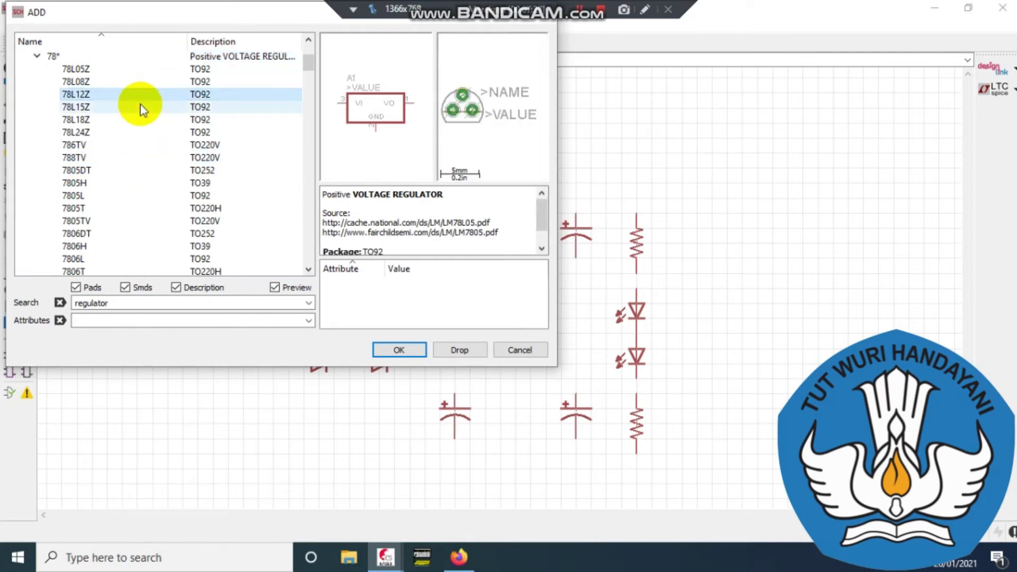
click(142, 108)
click(140, 95)
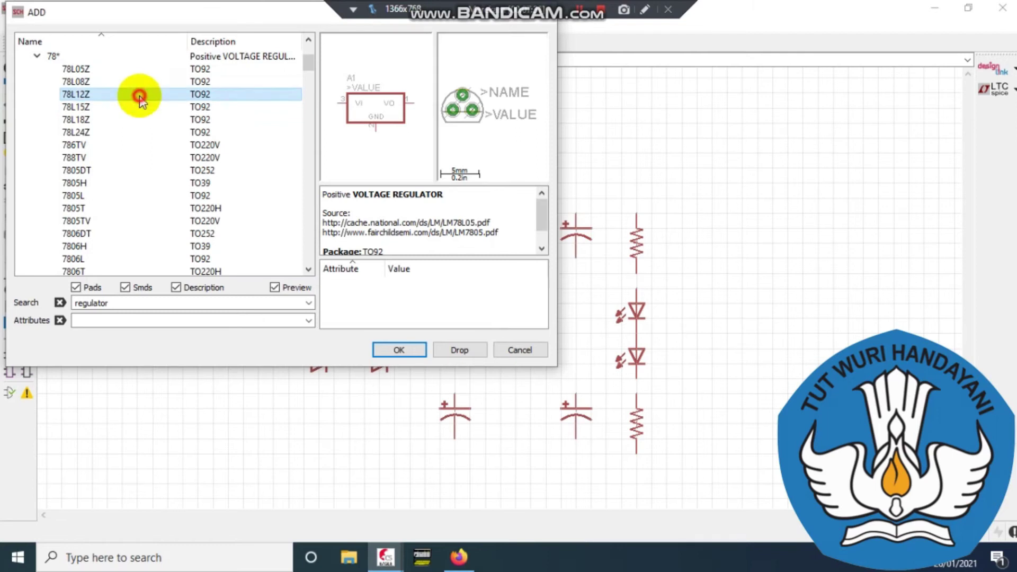
mouse_move(309, 55)
mouse_down()
mouse_move(317, 104)
mouse_move(316, 49)
mouse_up()
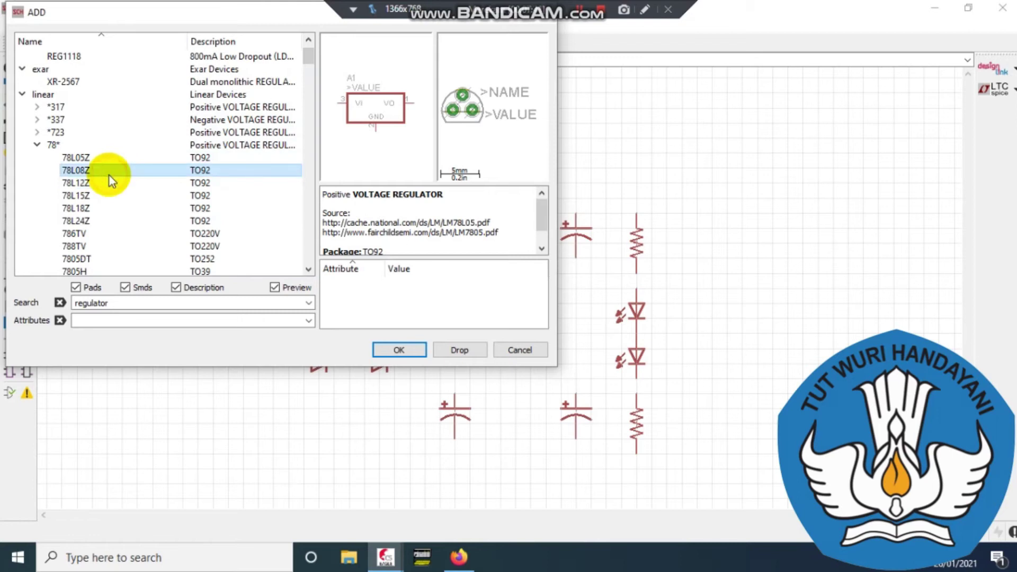
click(99, 197)
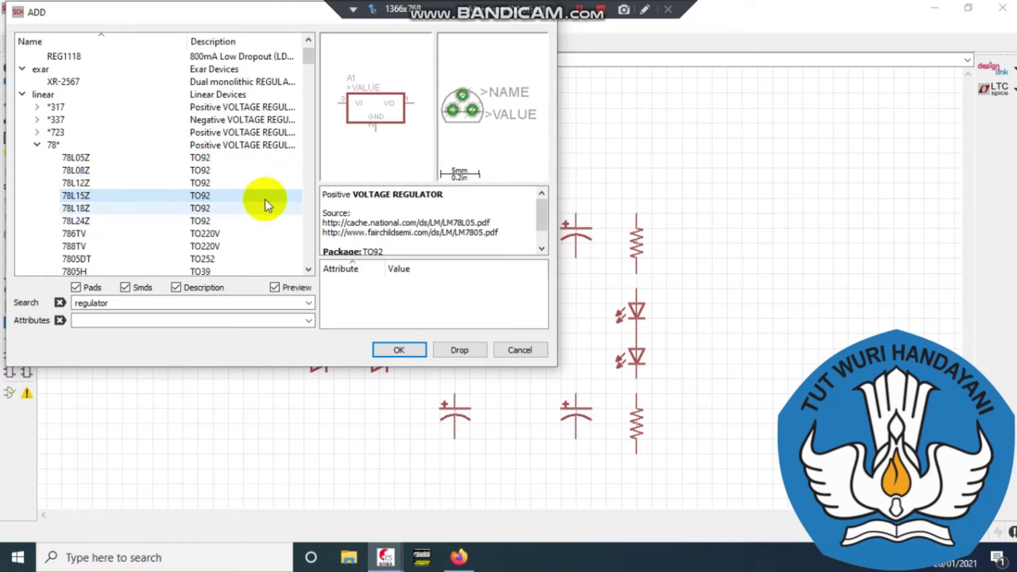
Step: Compare the package previews of the 7812DT, 7812H, 7812L and 7808H positive voltage regulators
drag(313, 62, 313, 75)
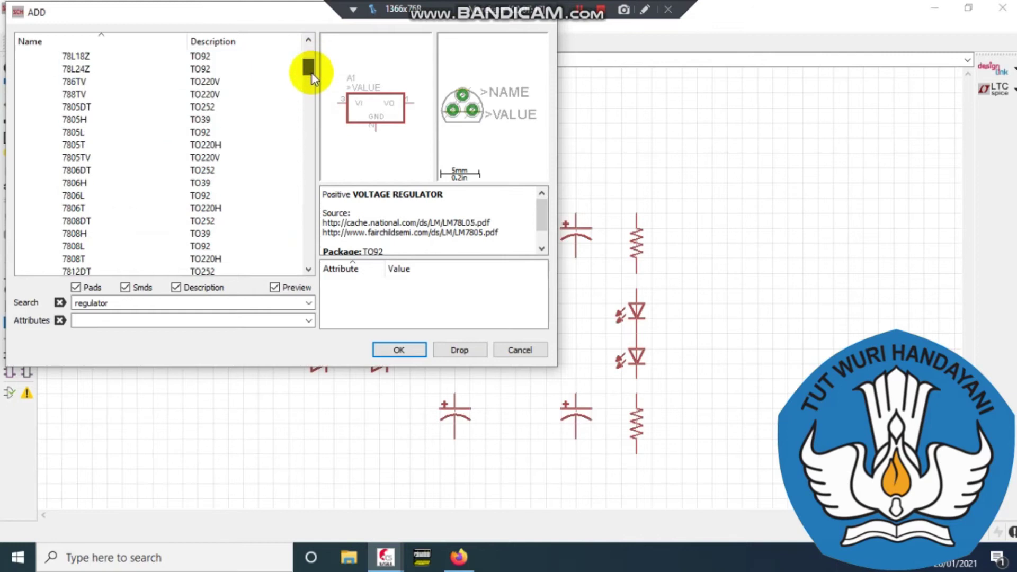
drag(313, 74, 313, 82)
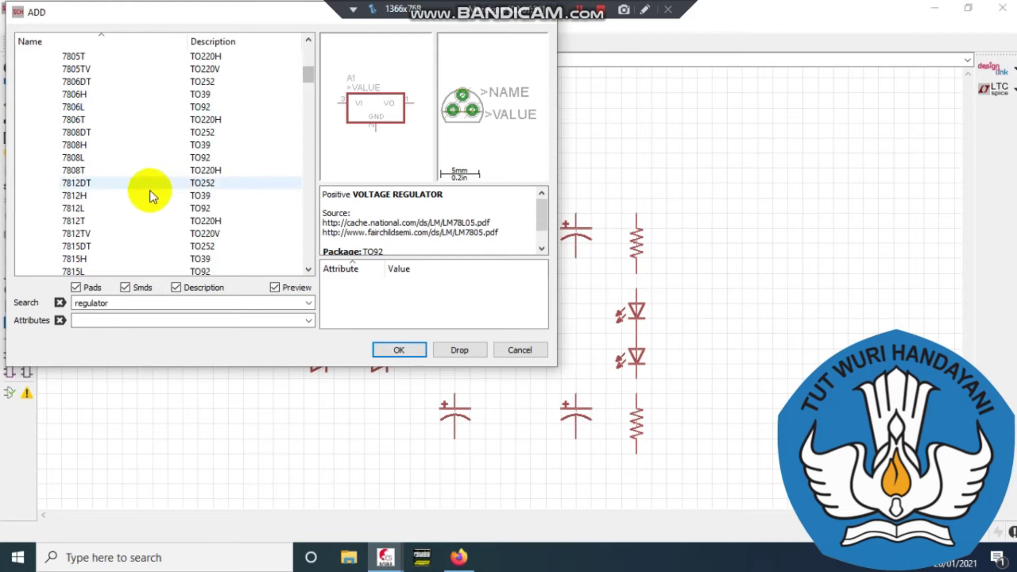
click(122, 187)
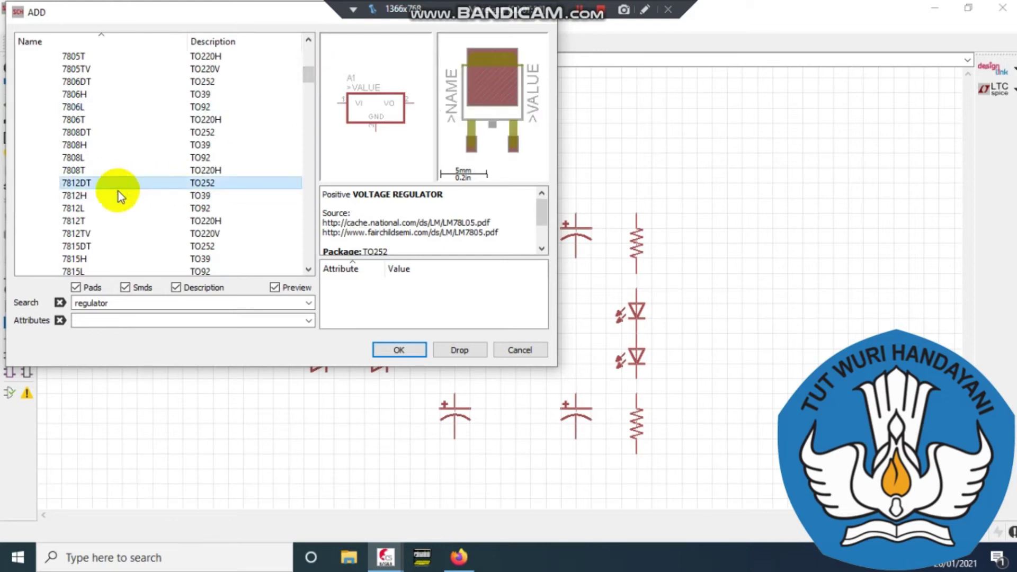
click(106, 200)
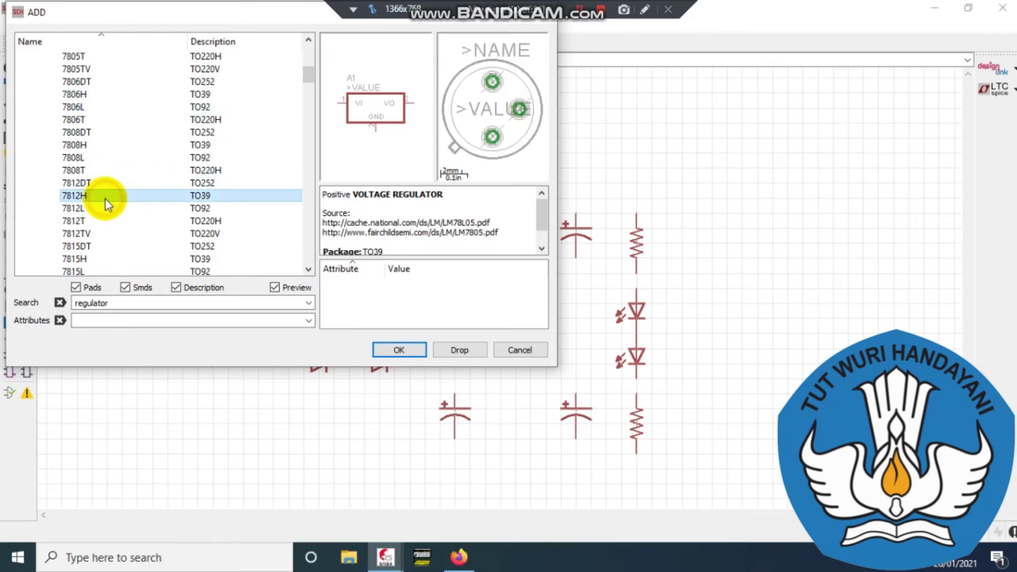
click(101, 209)
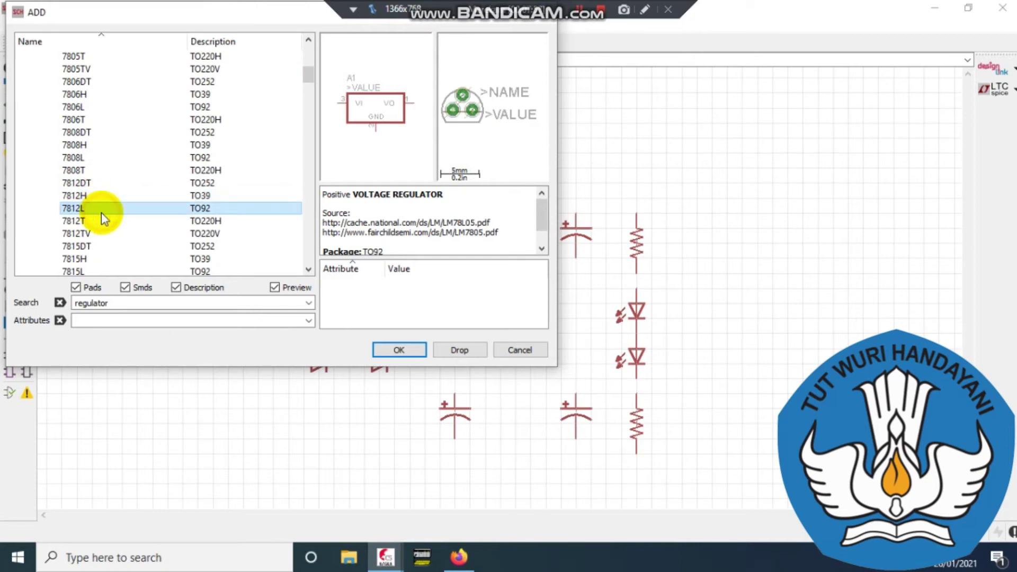
click(122, 146)
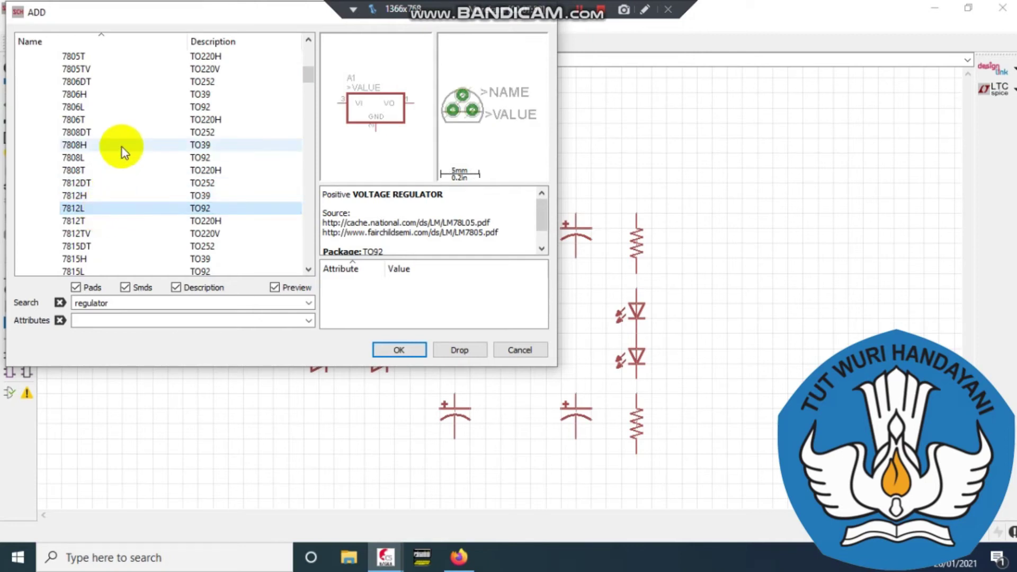
Step: Compare the packages of the 78L12Z, 7805T and 7805L regulators in the 78* family
mouse_move(306, 75)
mouse_down()
mouse_move(305, 137)
mouse_move(303, 62)
mouse_up()
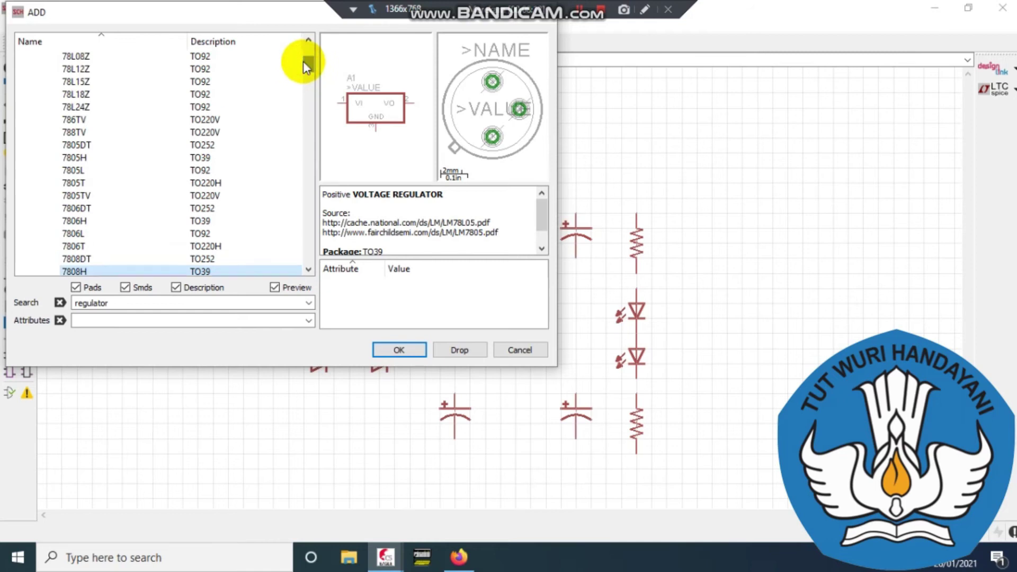
click(69, 68)
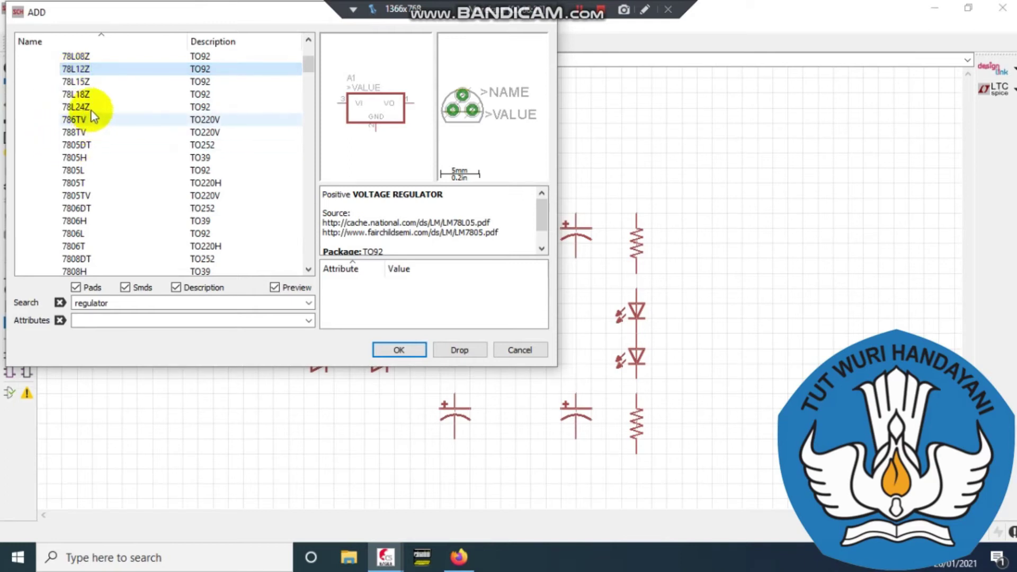
click(85, 182)
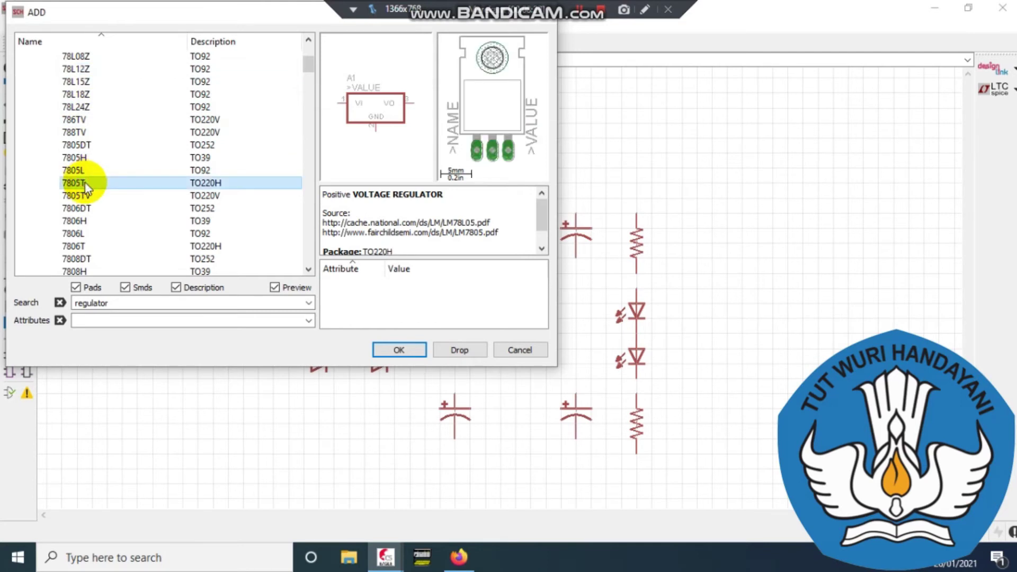
click(122, 173)
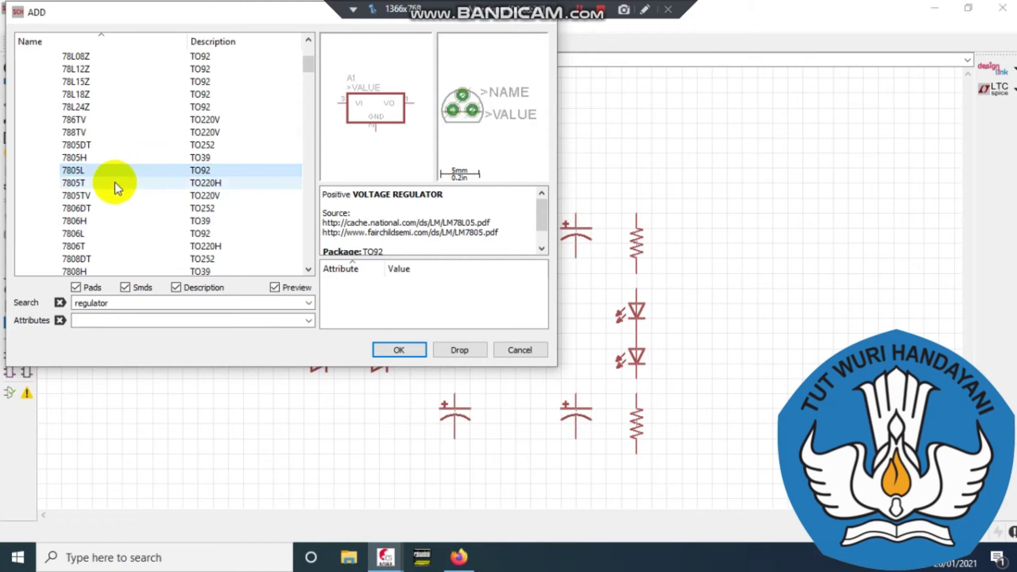
Step: Place a 7805T voltage regulator in the TO220H package between the two upper capacitors, with its side pins meeting theirs
click(115, 183)
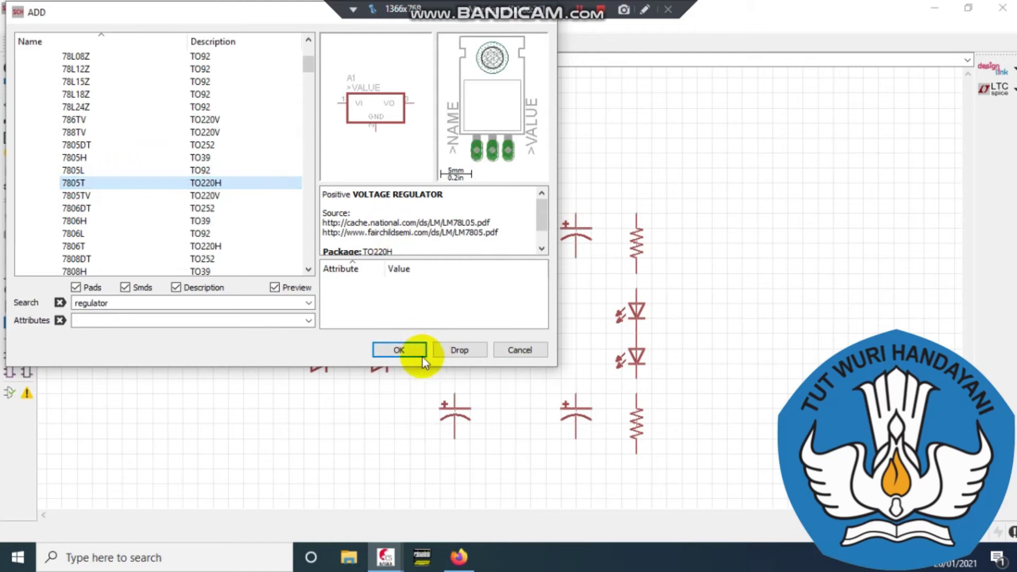
click(407, 351)
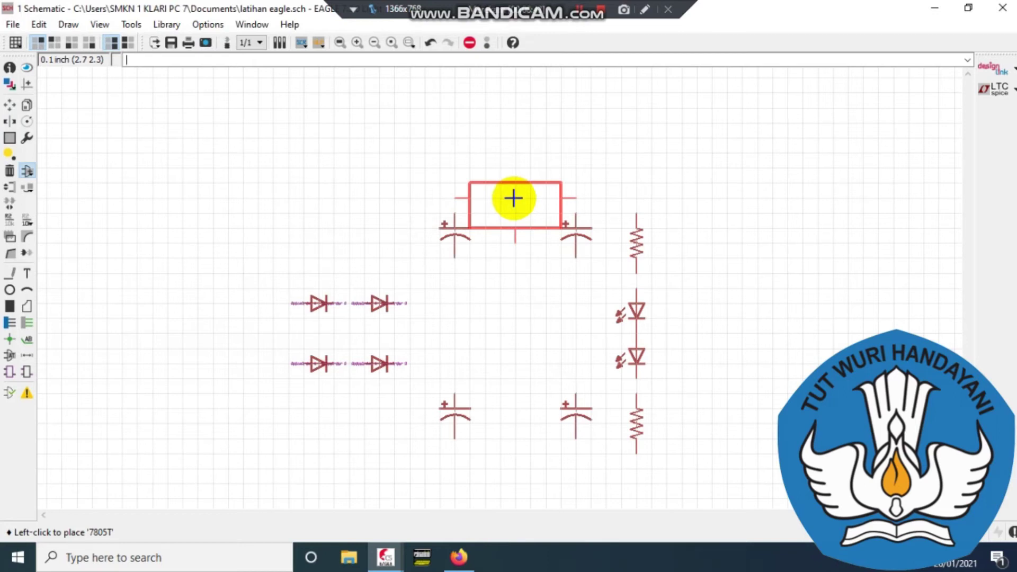
click(515, 216)
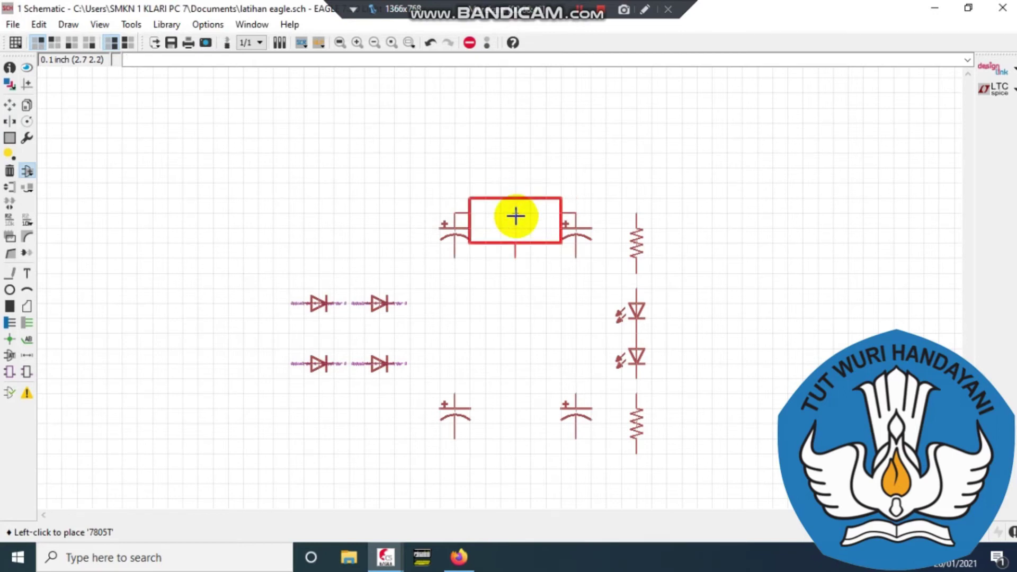
click(516, 216)
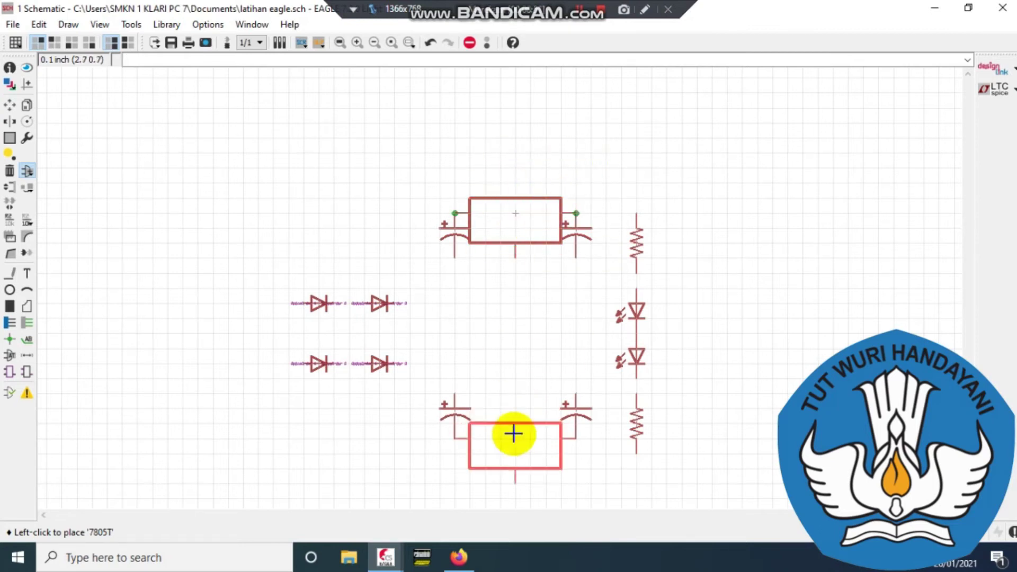
key(Escape)
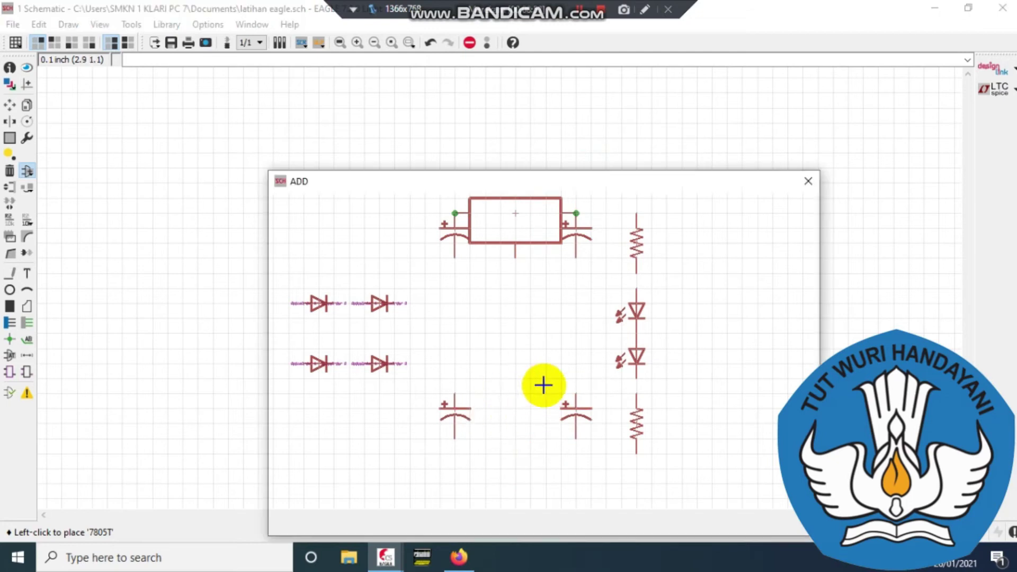
click(809, 181)
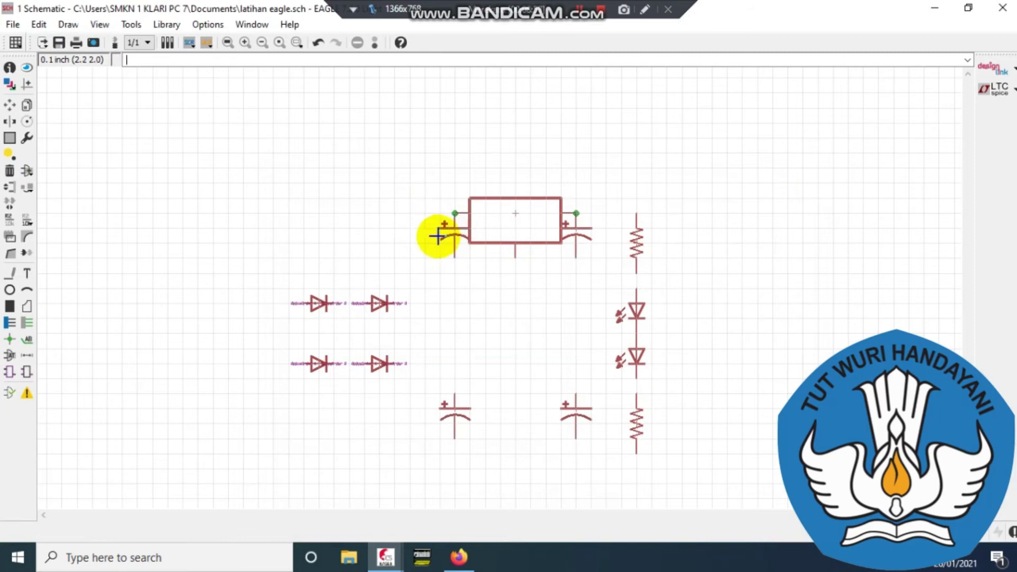
Step: Move the two upper capacitors 0.1 inch outward, away from the 7805T regulator
click(11, 106)
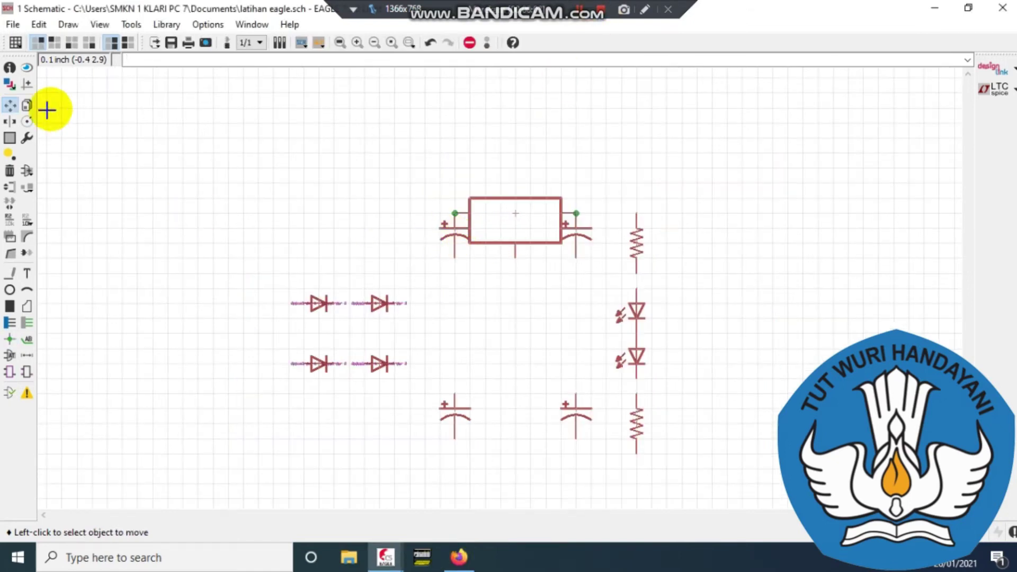
click(457, 237)
click(457, 237)
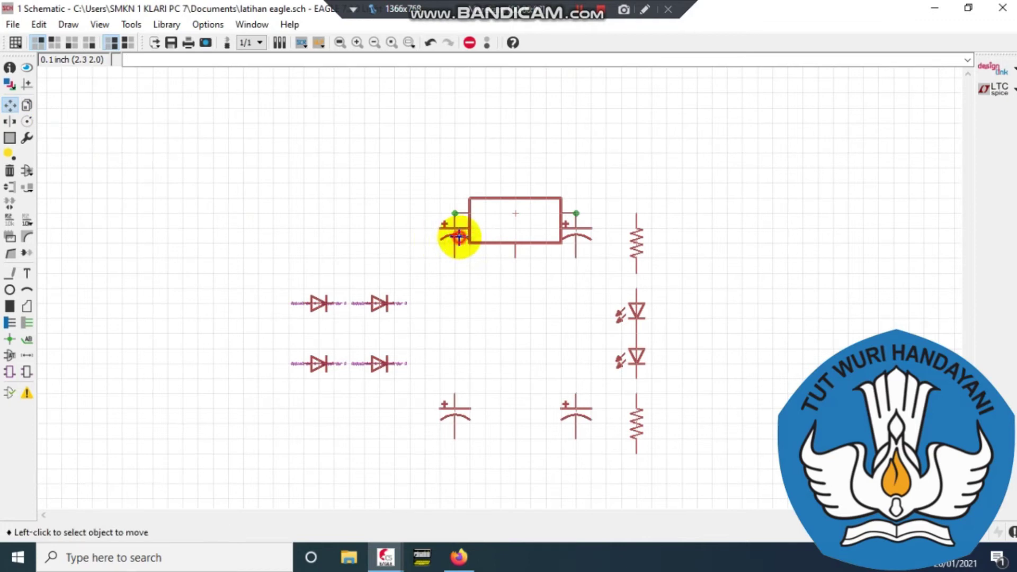
click(456, 229)
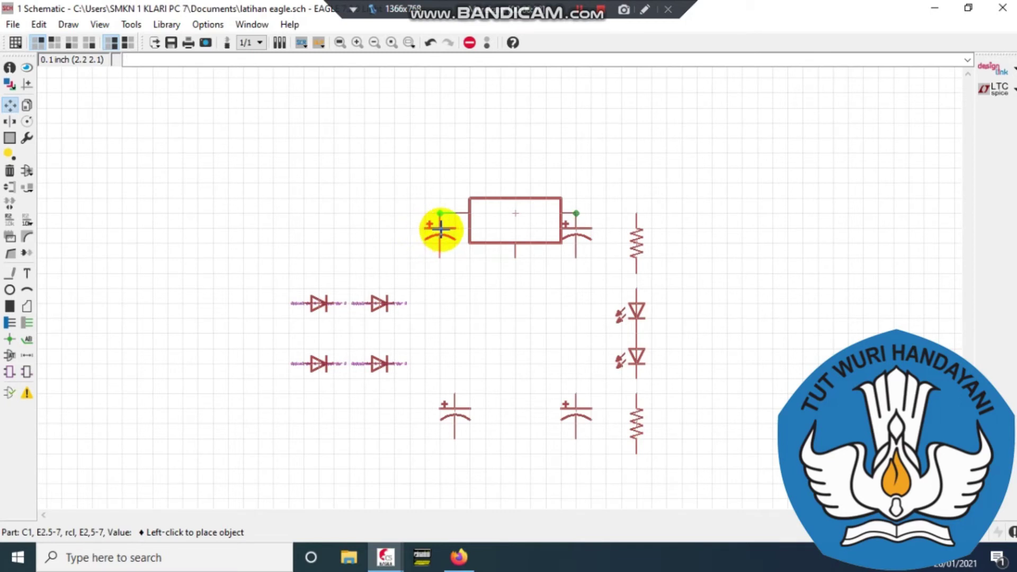
click(444, 230)
click(580, 232)
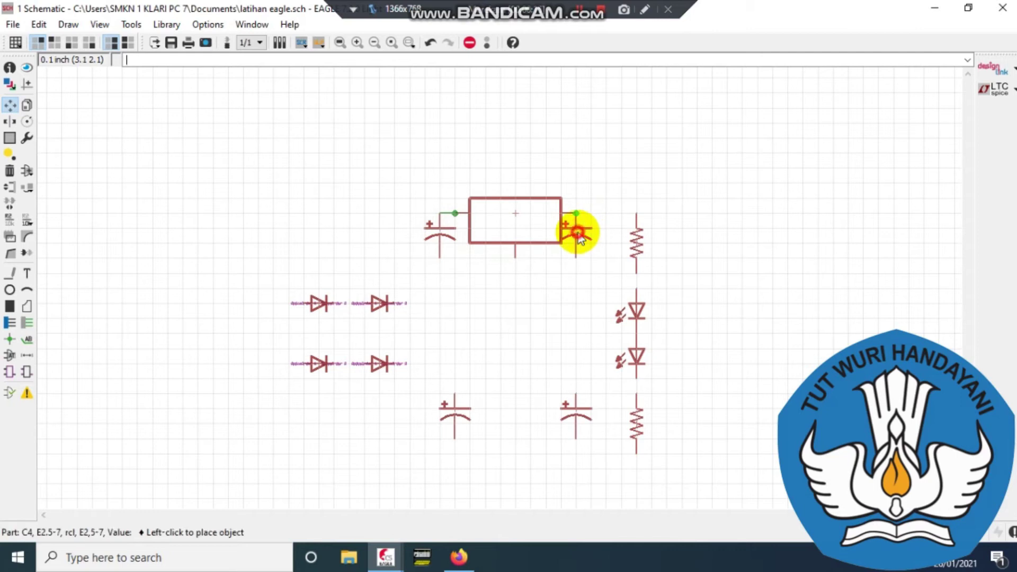
click(593, 232)
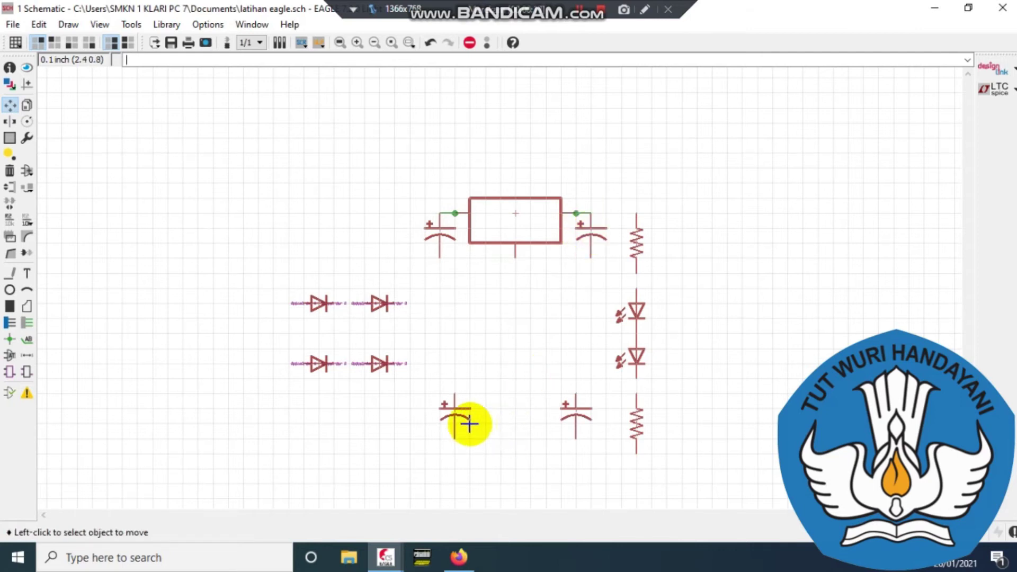
Step: Move the two lower capacitors 0.1 inch outward to line up with the upper pair
click(576, 415)
click(594, 414)
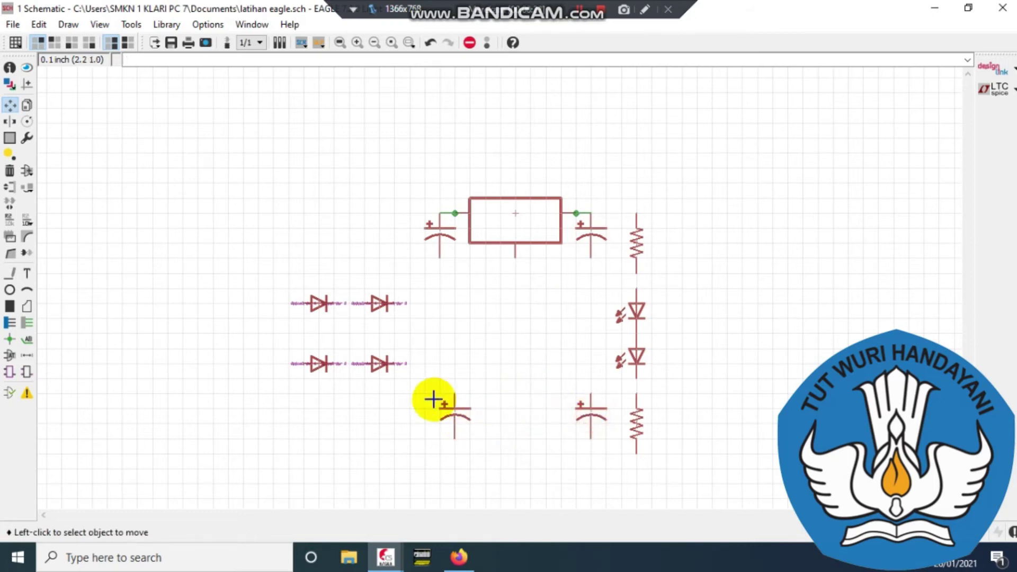
click(454, 412)
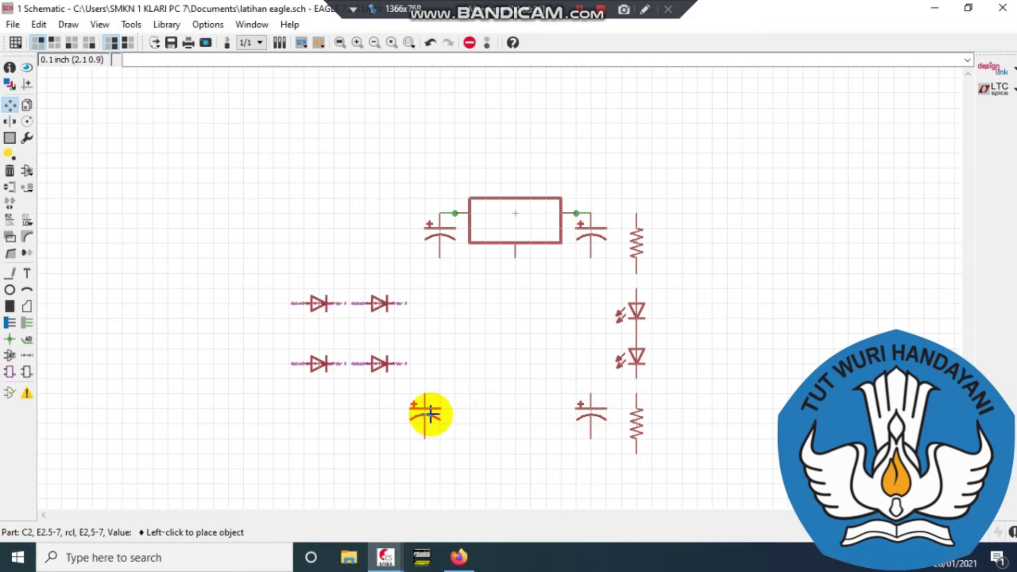
click(437, 414)
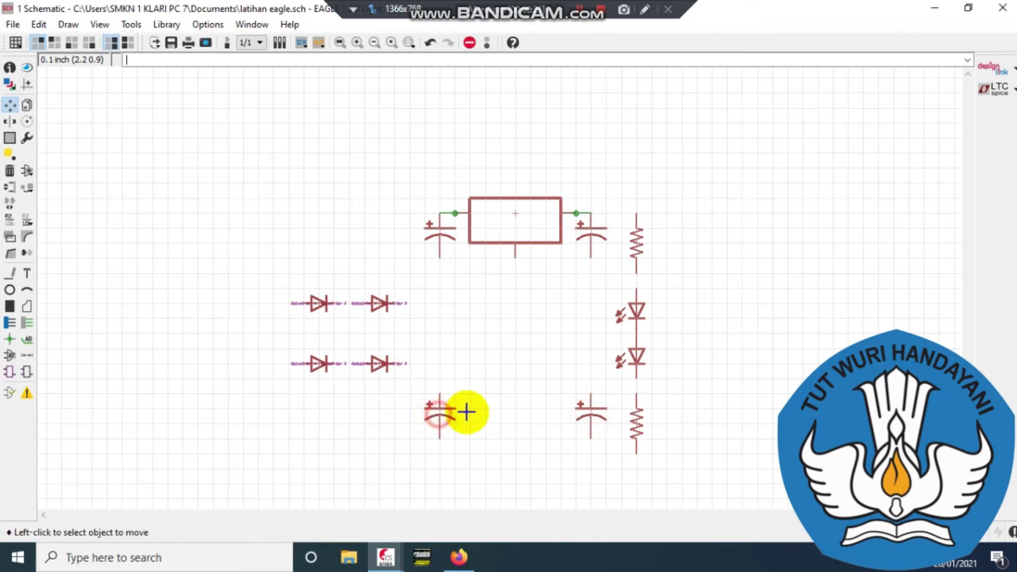
Step: Move both resistors and both LEDs 0.3 inch further right of the capacitors, keeping them in one vertical column
click(637, 420)
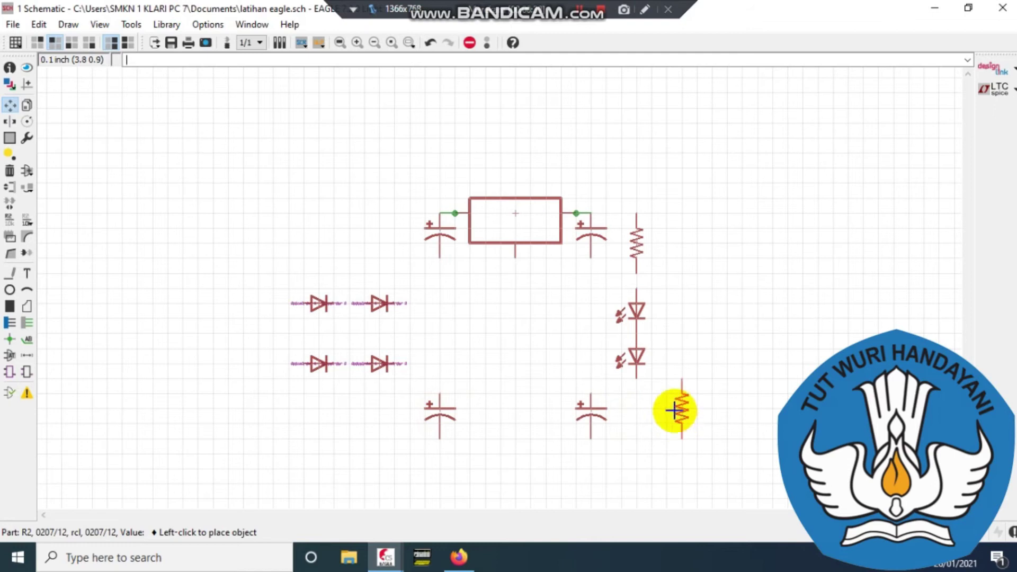
click(674, 407)
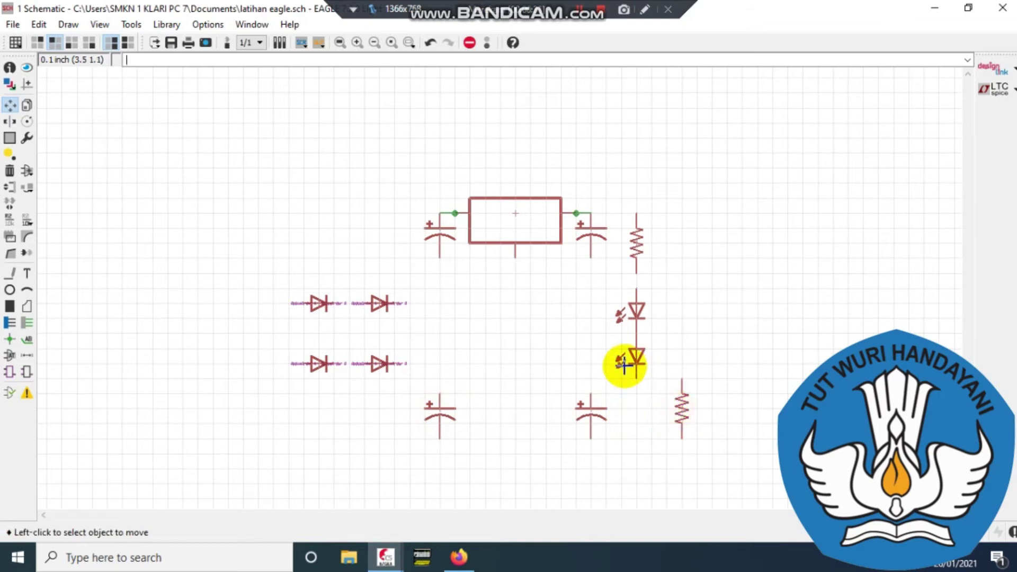
click(637, 309)
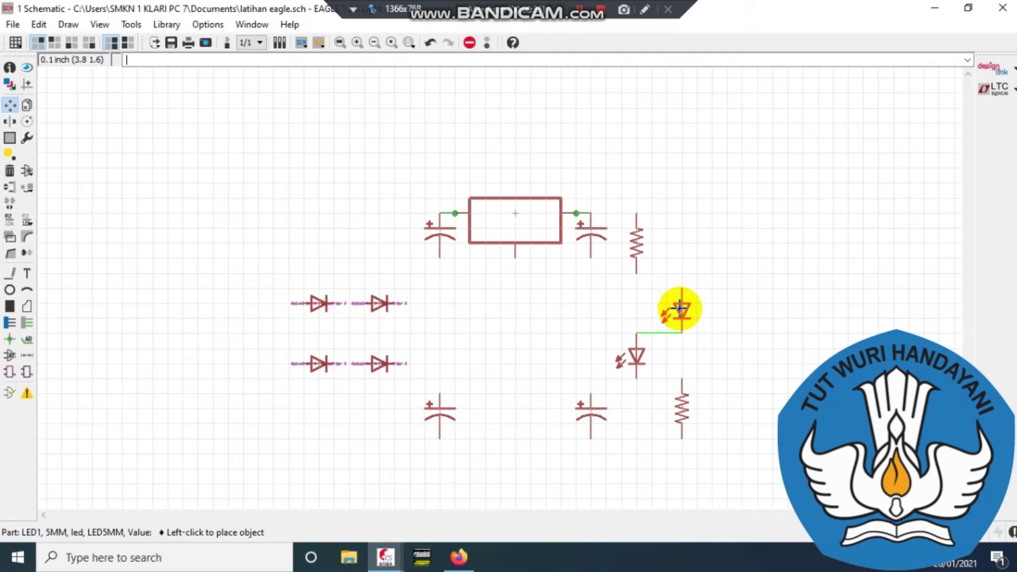
click(680, 309)
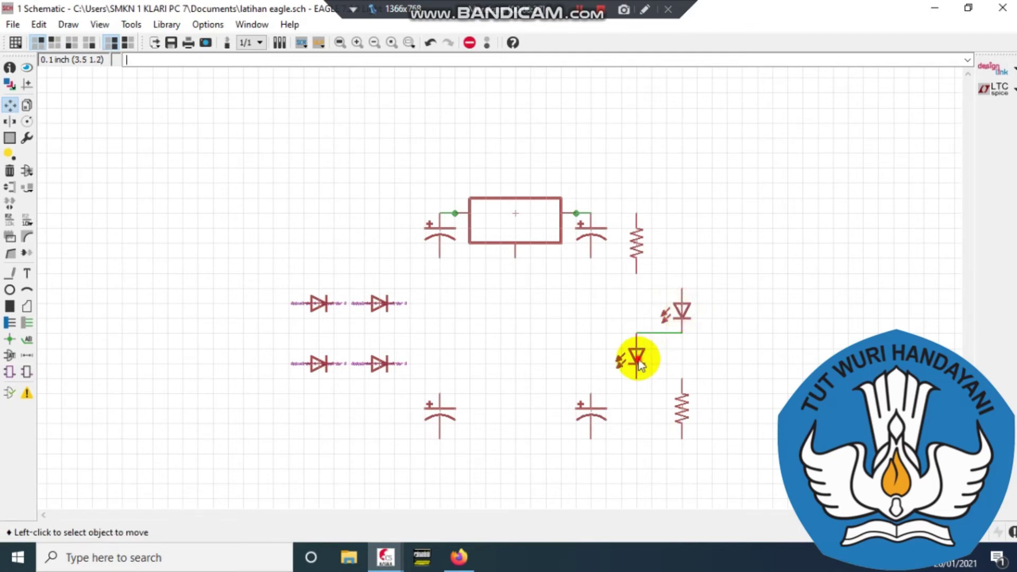
click(637, 356)
click(682, 359)
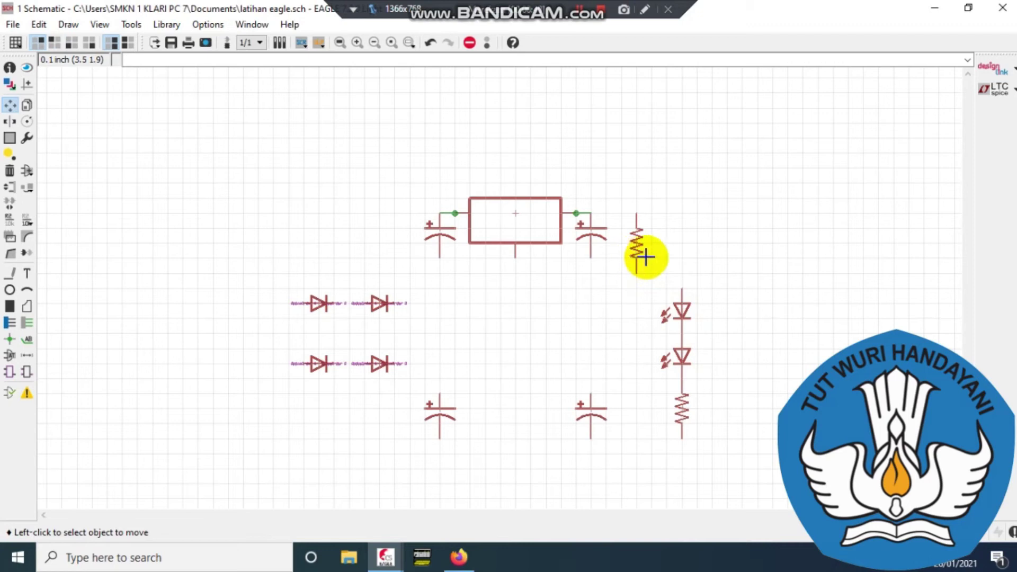
click(629, 237)
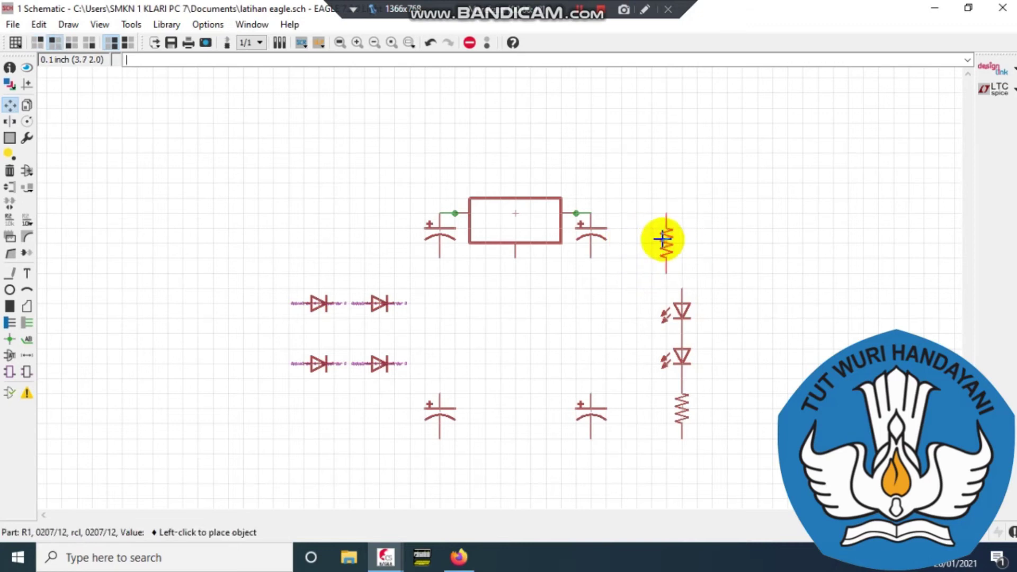
click(680, 241)
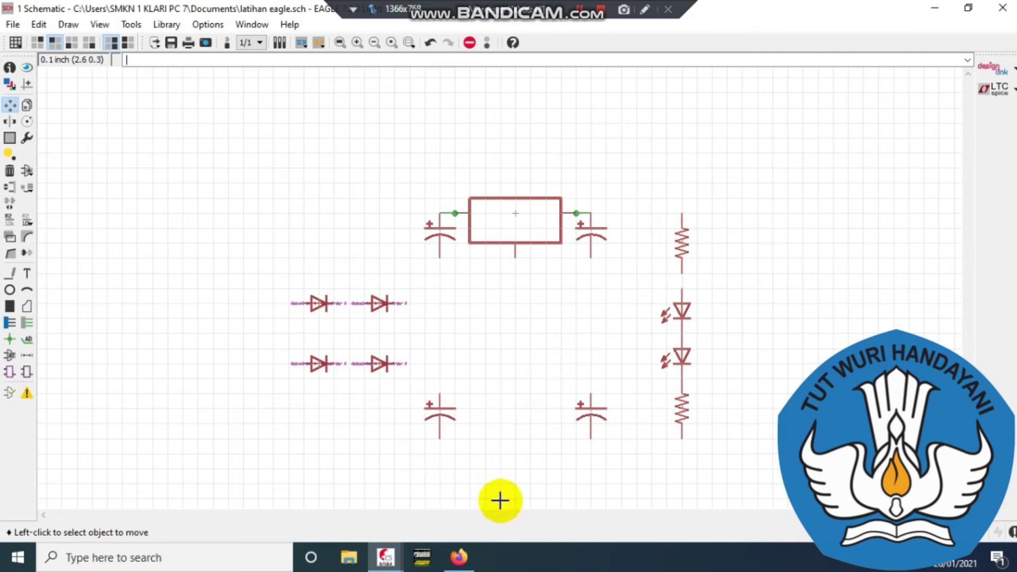
Step: Check the reference circuit in Firefox and place a 7905T negative regulator in the TO220H package between the two lower capacitors
click(459, 559)
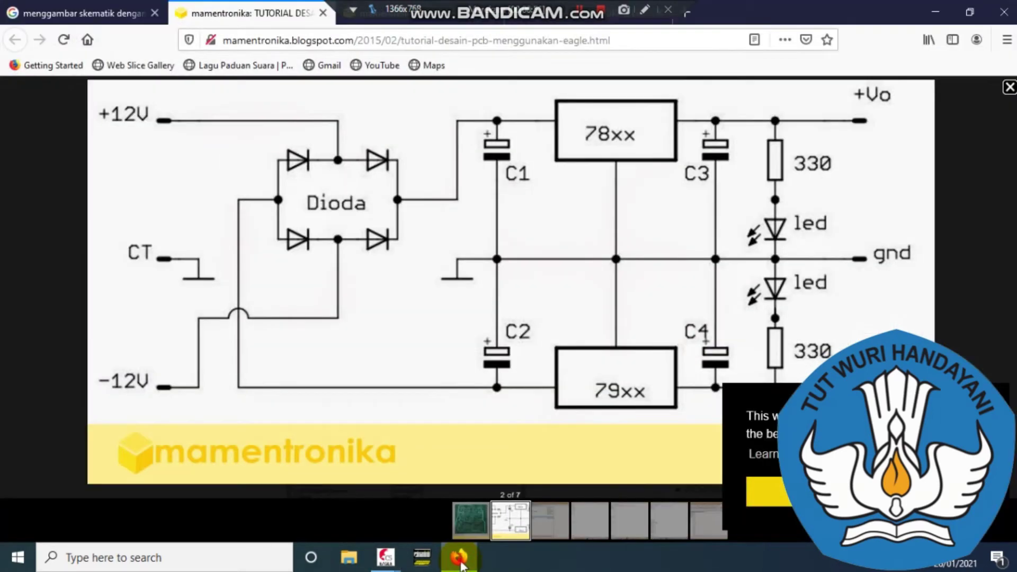
click(460, 561)
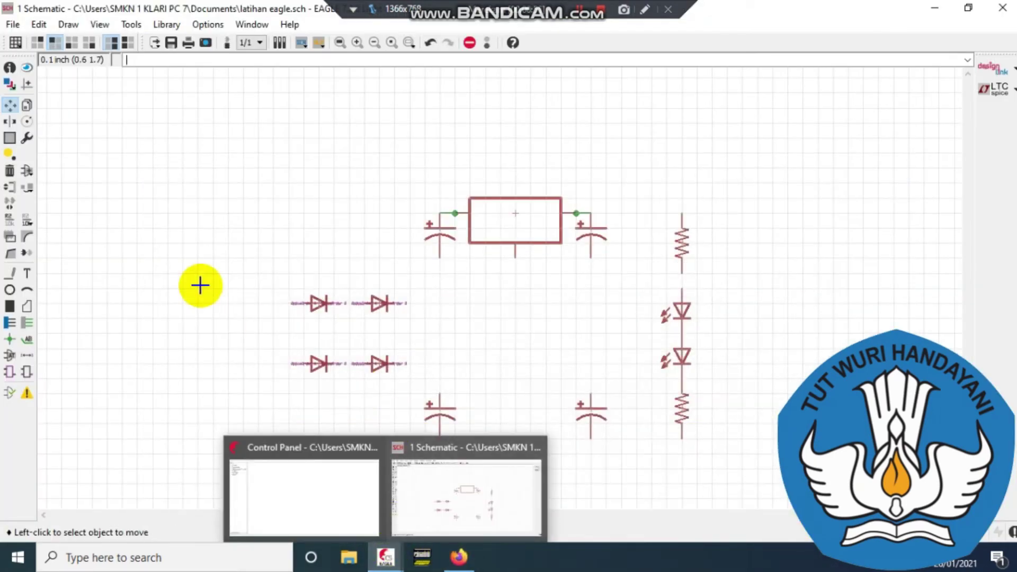
click(31, 175)
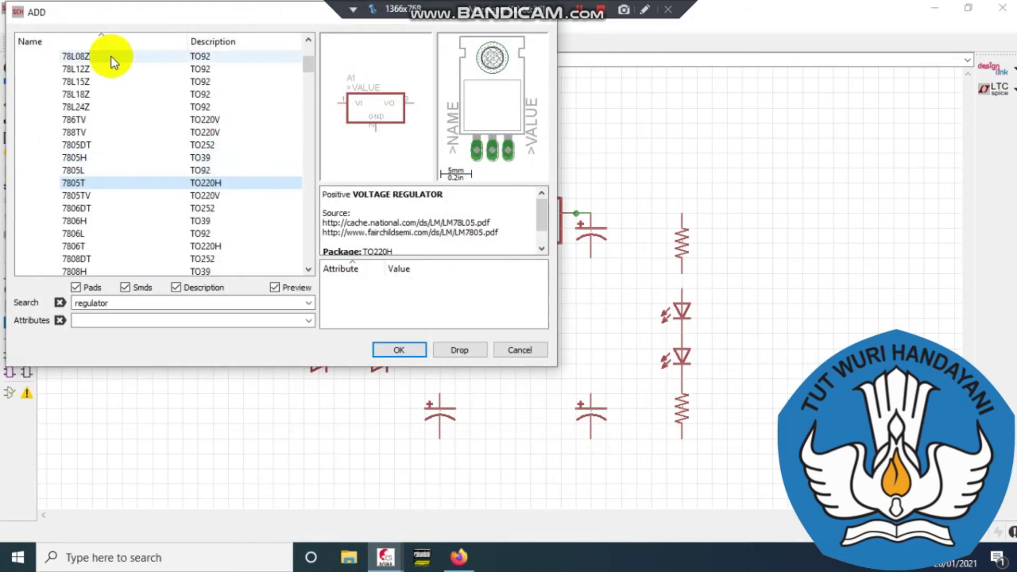
click(308, 40)
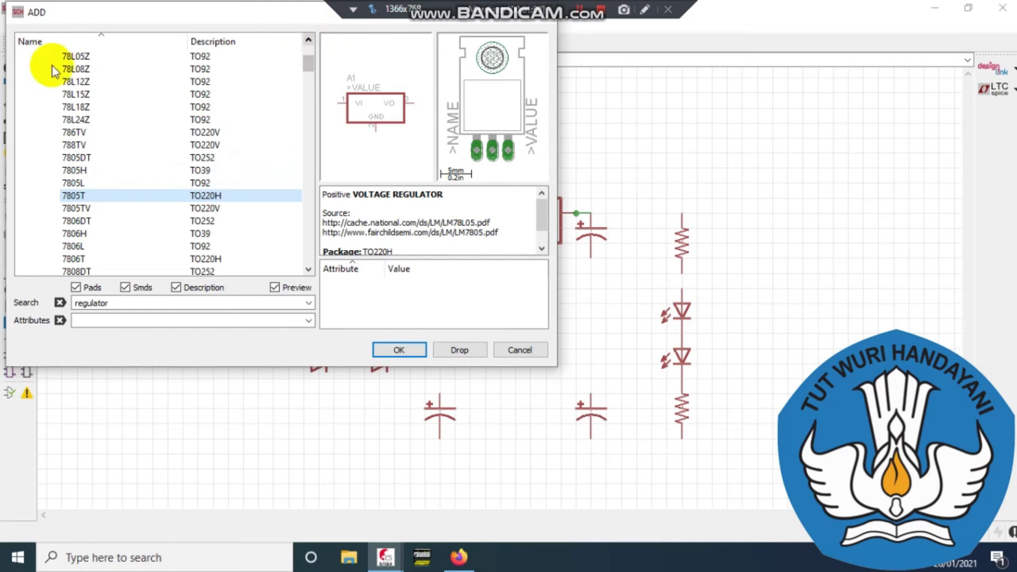
drag(313, 58, 313, 52)
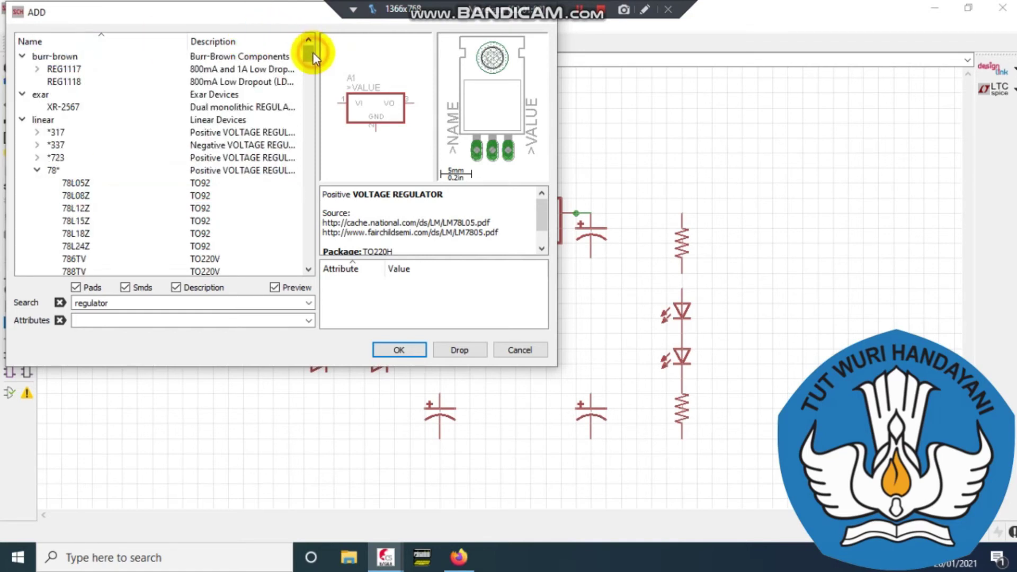
click(37, 171)
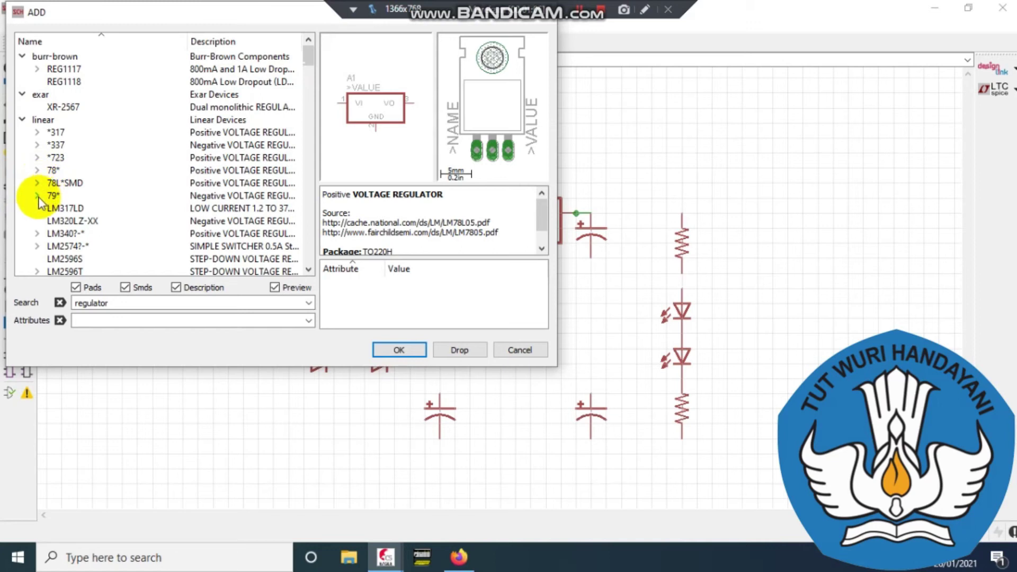
click(37, 196)
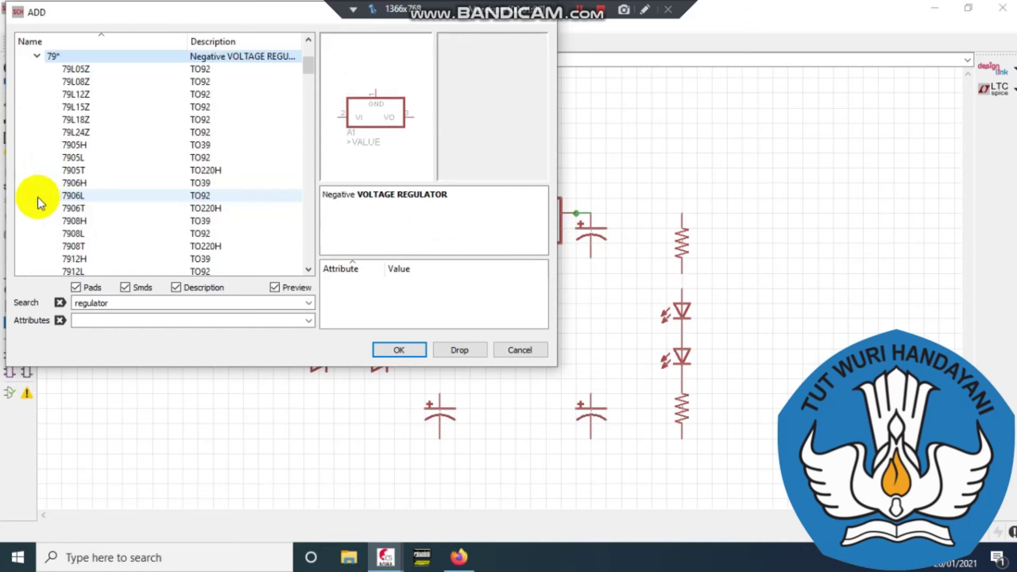
click(97, 162)
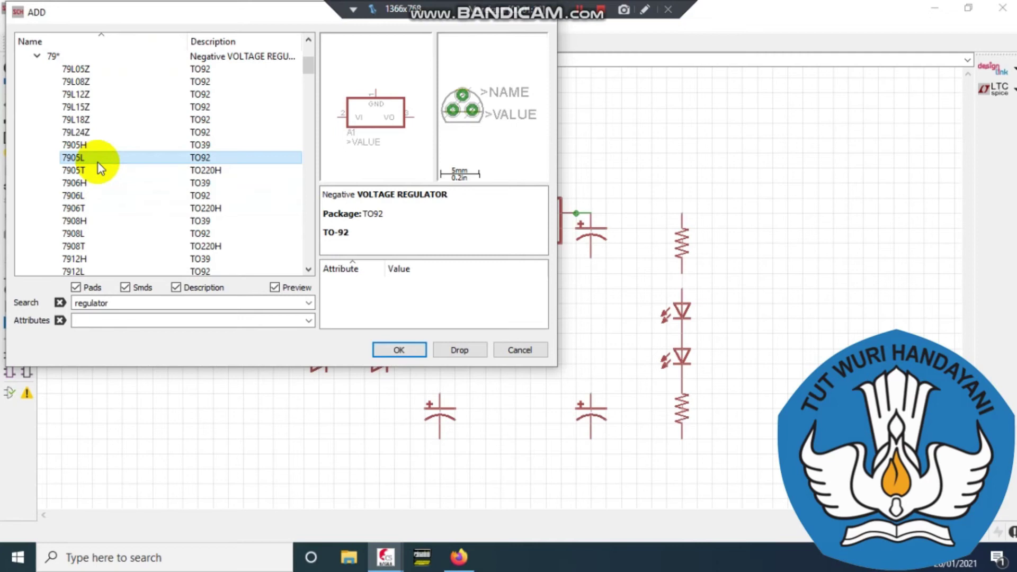
click(98, 167)
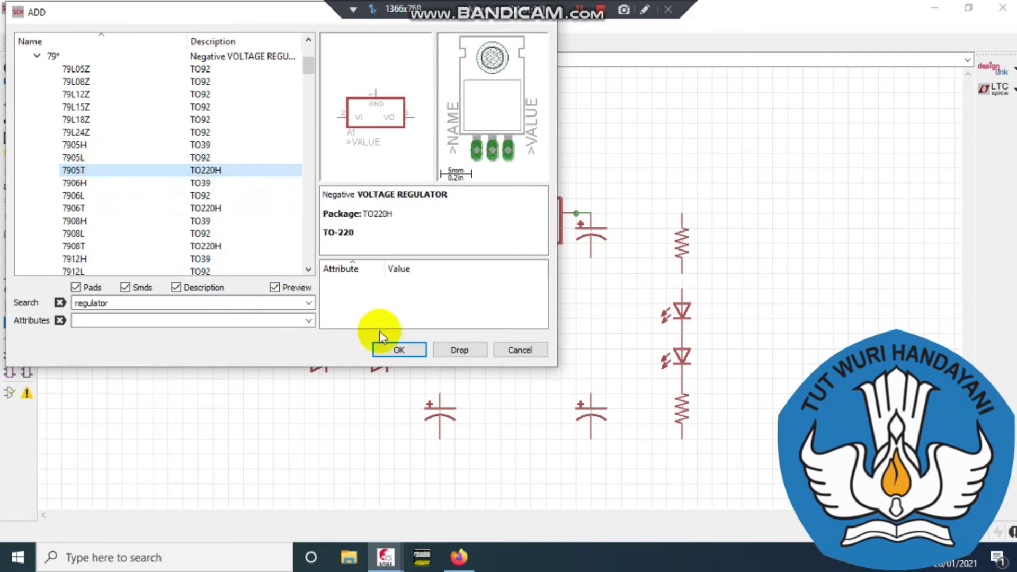
click(418, 347)
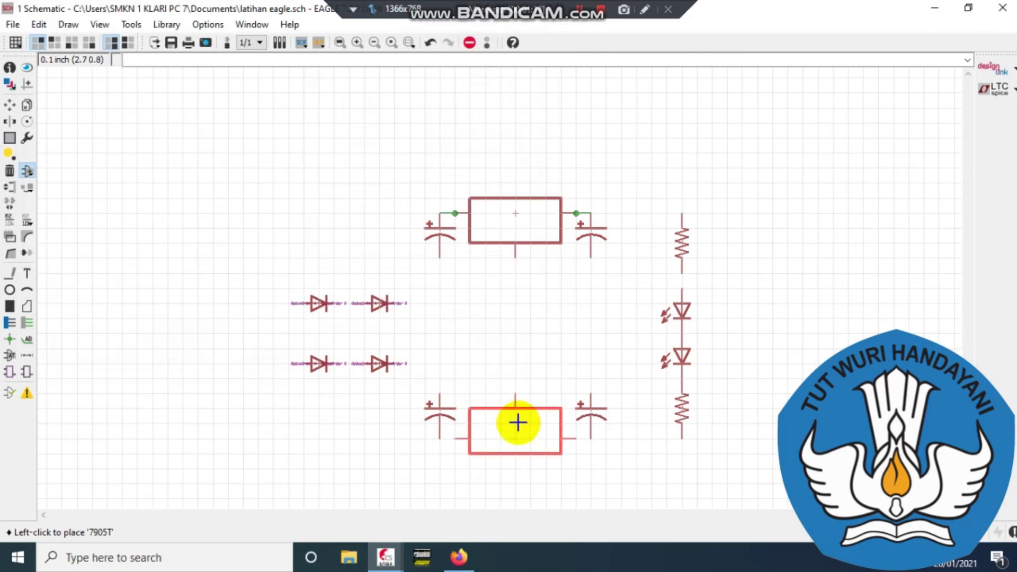
click(517, 422)
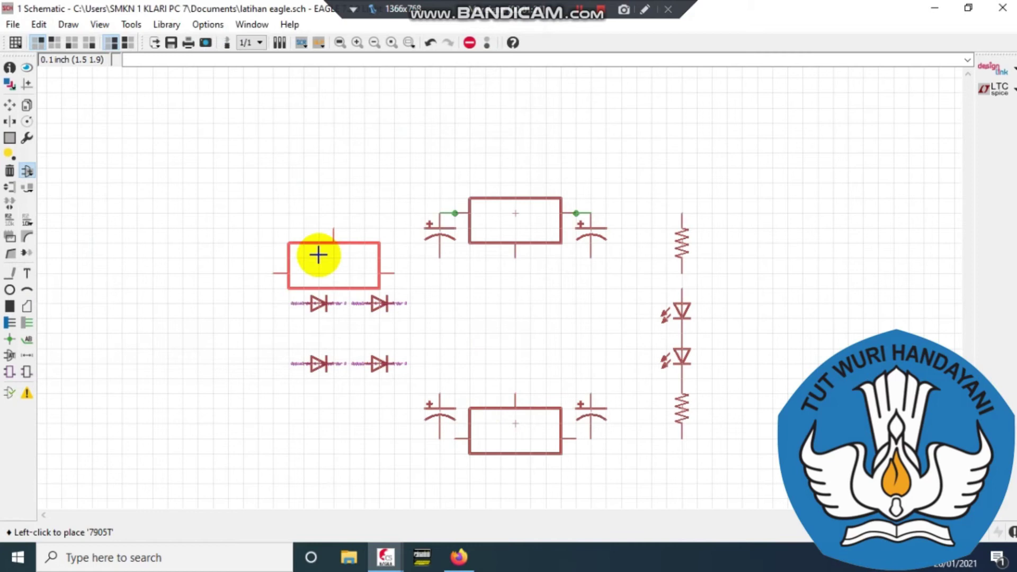
Step: Move the lower-left capacitor 0.1 inch toward the 7905T so its lower pin meets the regulator's left pin
click(10, 104)
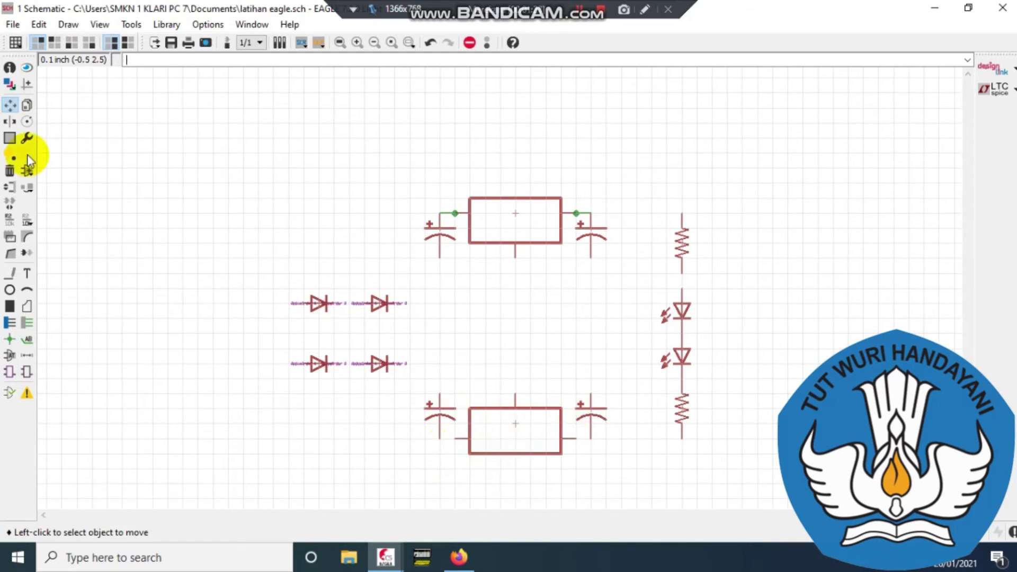
click(439, 416)
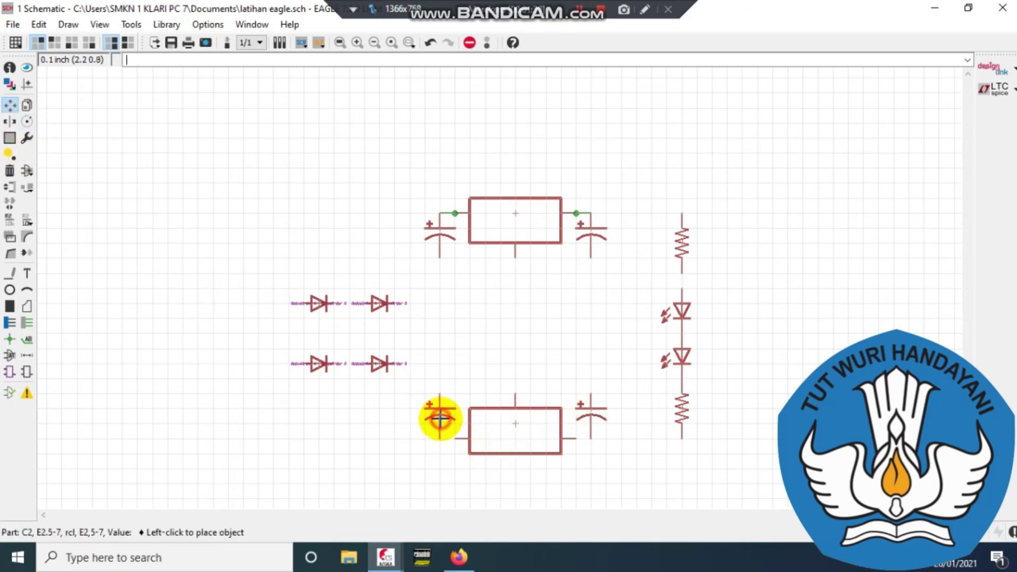
click(457, 419)
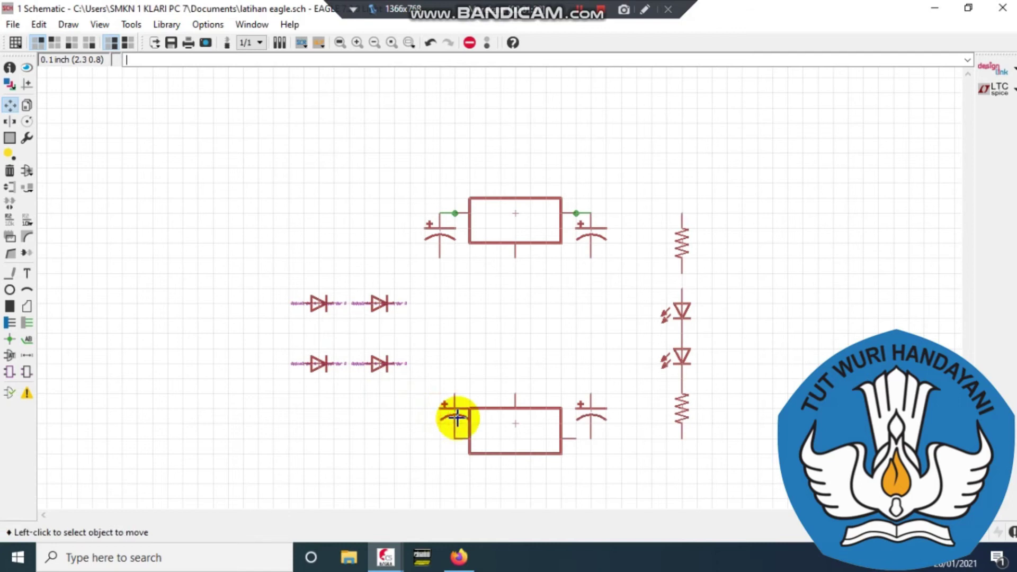
Step: Move the lower-left capacitor 0.1 inch outward and shift the lower-right one inward and back, leaving nets to the 7905T's side pins
click(456, 418)
click(443, 417)
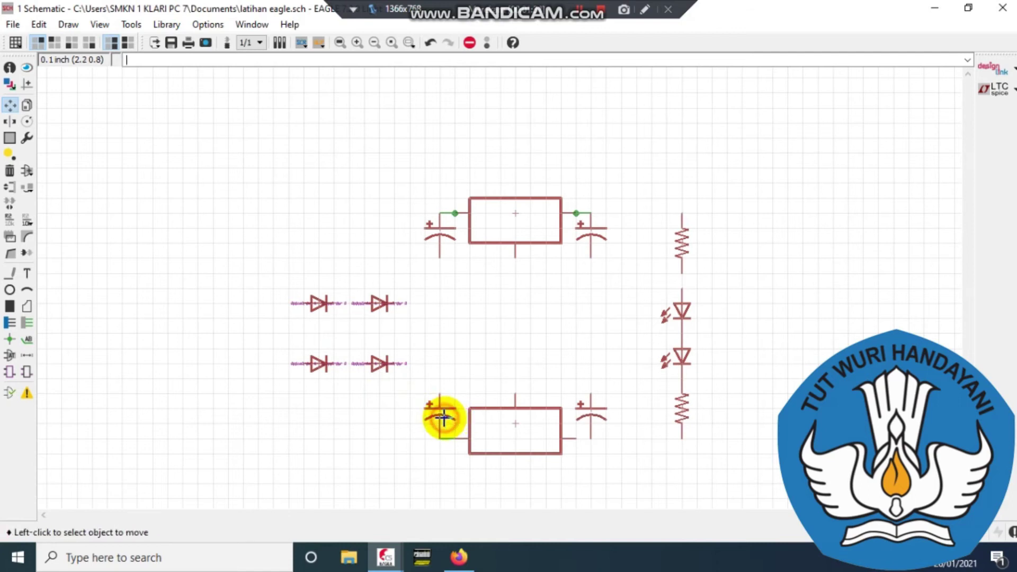
click(592, 422)
click(580, 426)
click(582, 425)
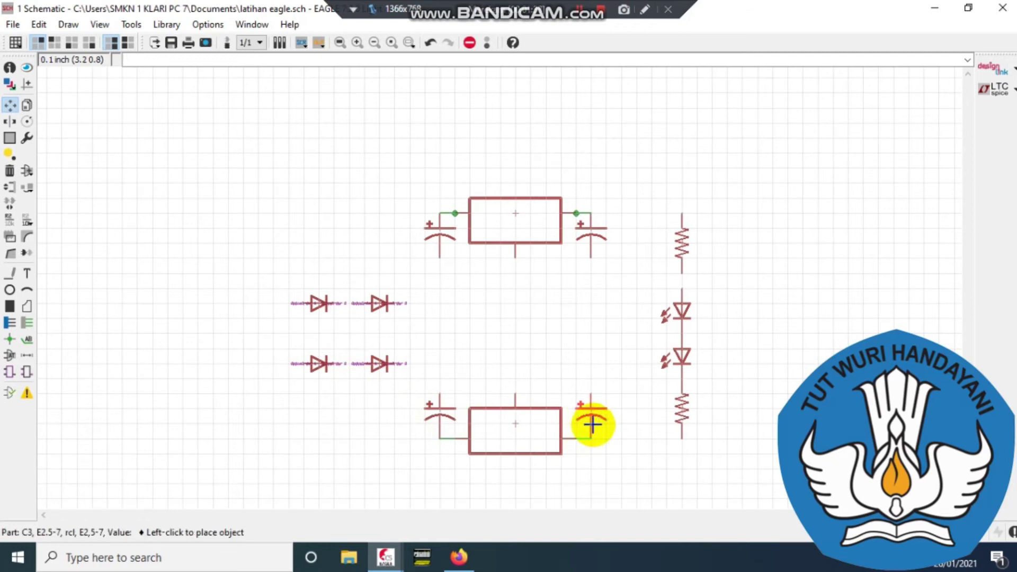
click(592, 424)
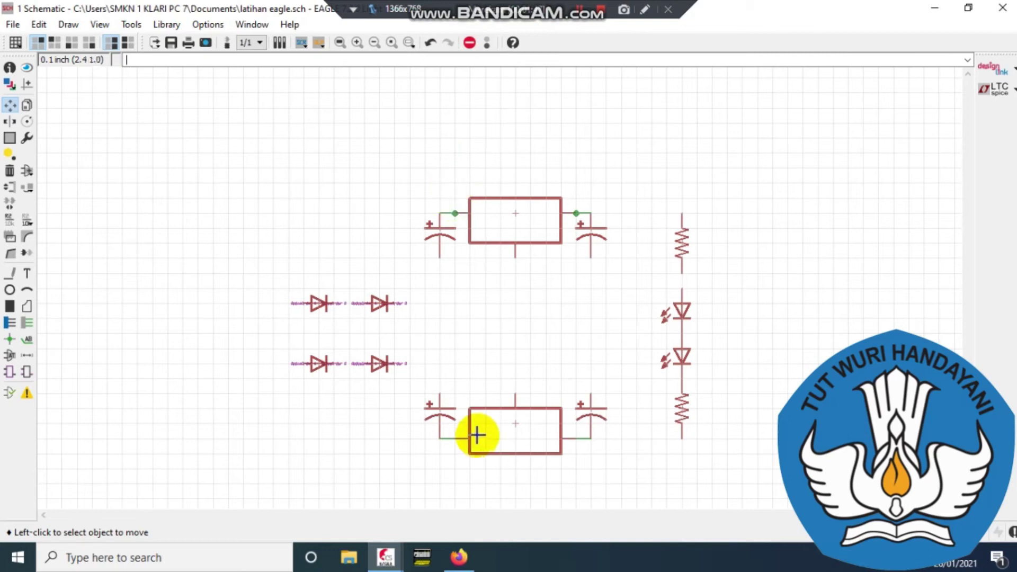
Step: Check the reference circuit in Firefox and wire the upper-right capacitor's top pin to the upper end of the top resistor
click(460, 556)
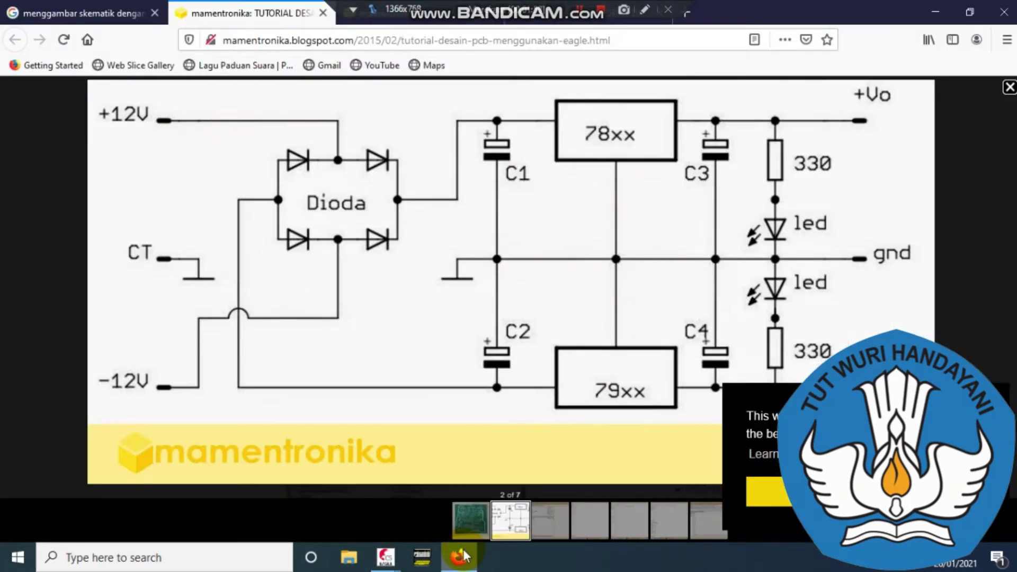
click(463, 551)
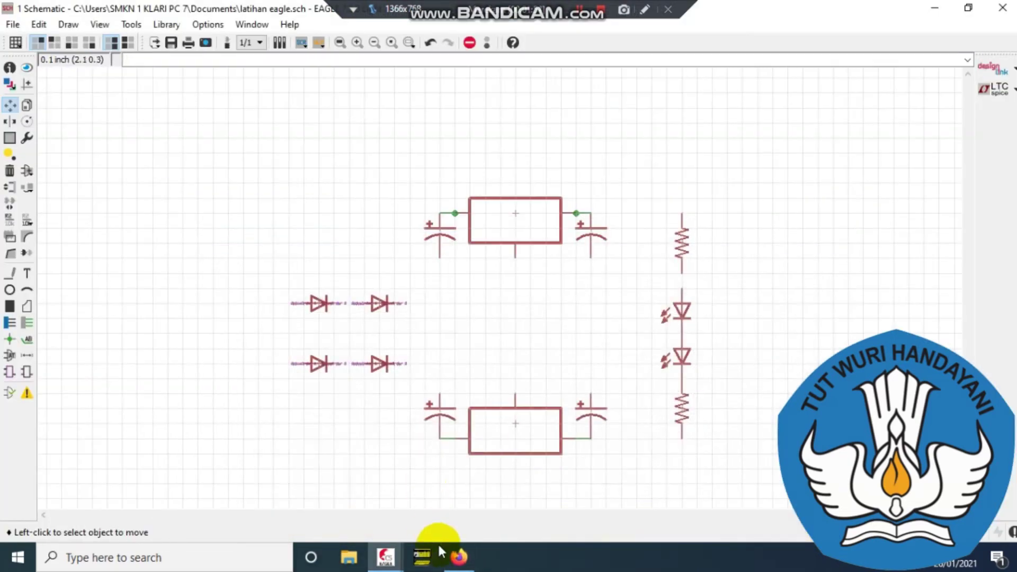
click(459, 558)
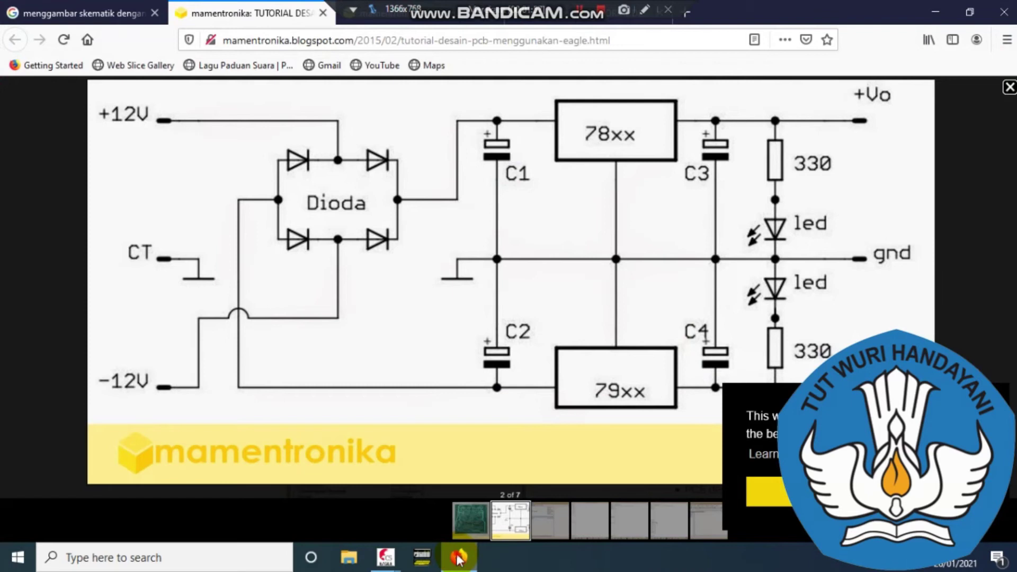
click(459, 558)
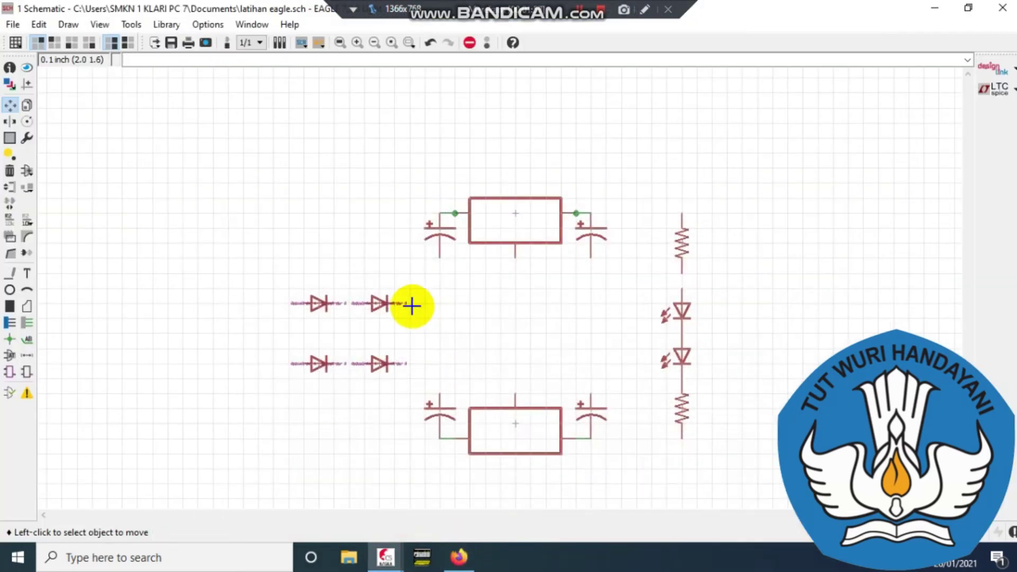
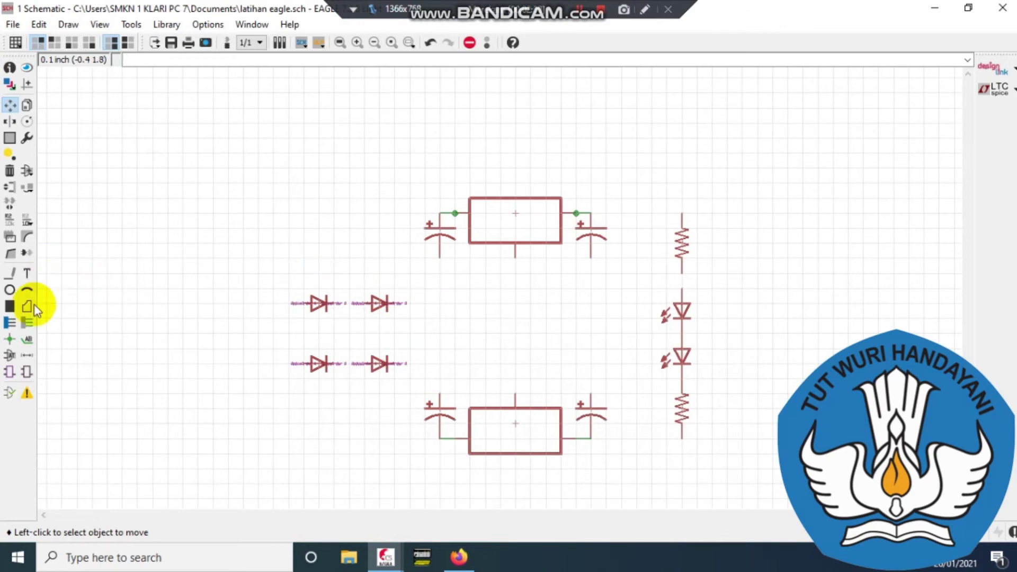
click(16, 278)
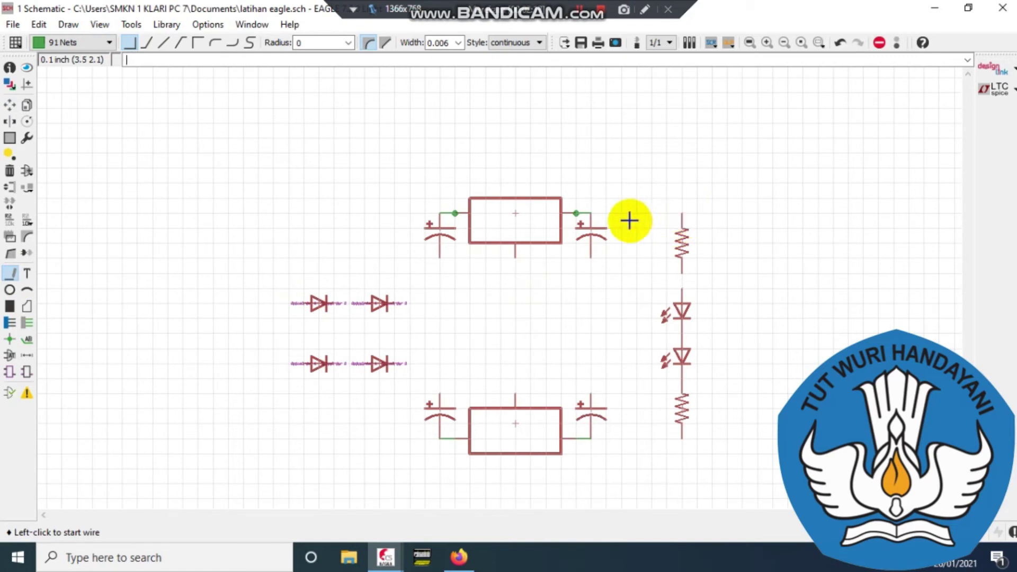
click(590, 212)
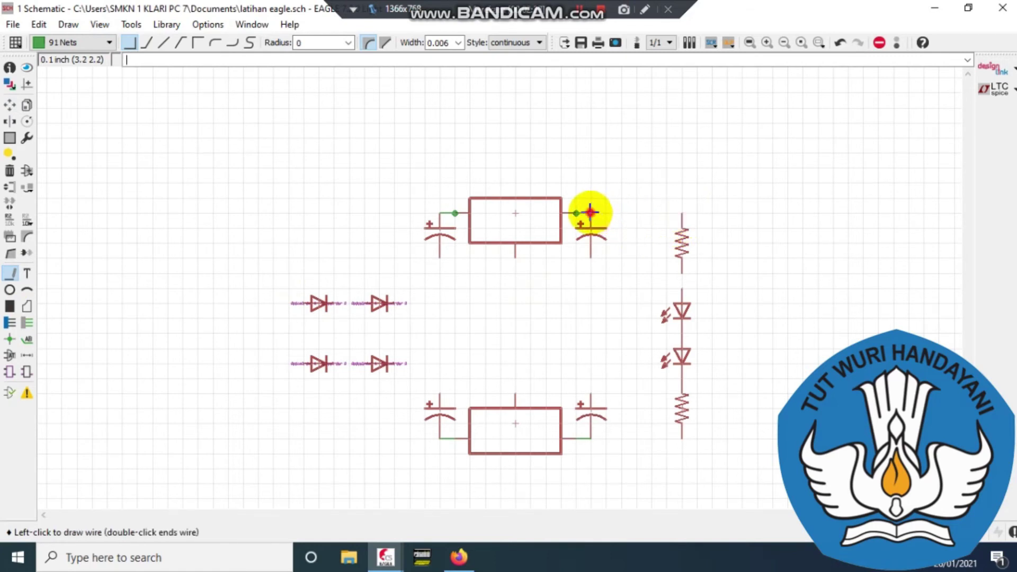
click(681, 214)
right_click(681, 217)
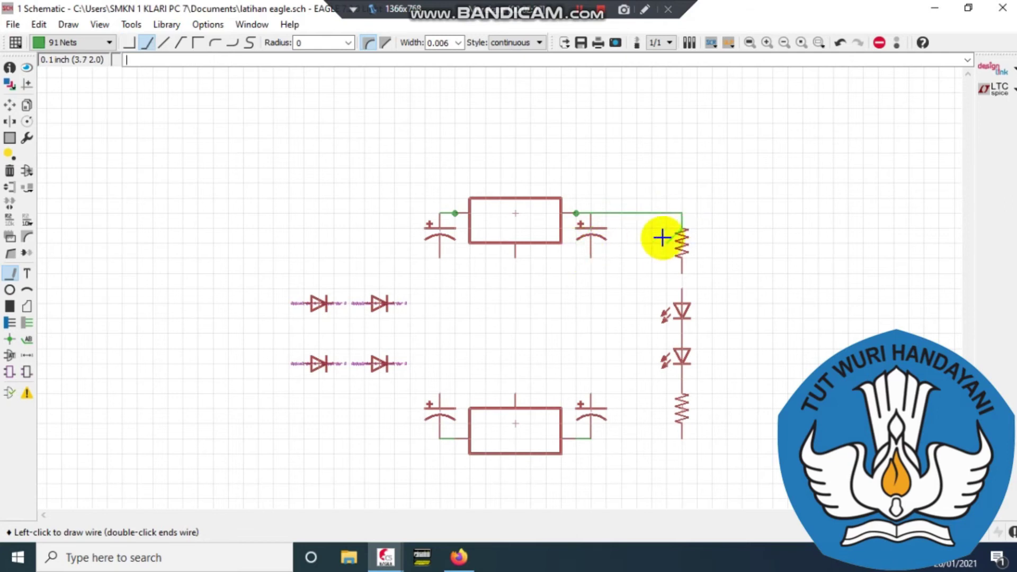
key(Escape)
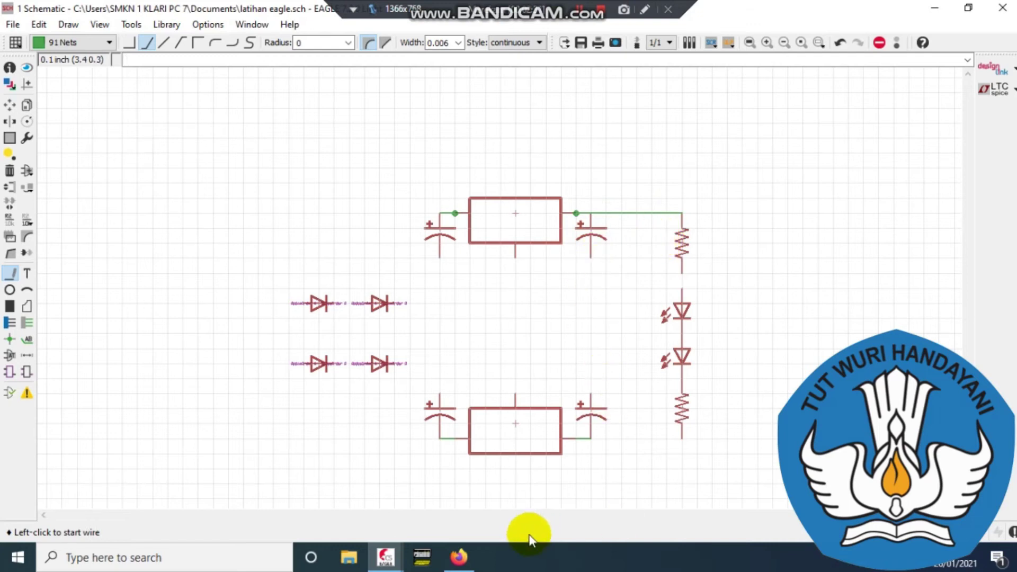
Step: Wire the lower end of the top resistor to the upper LED's anode with a straight vertical net
click(458, 557)
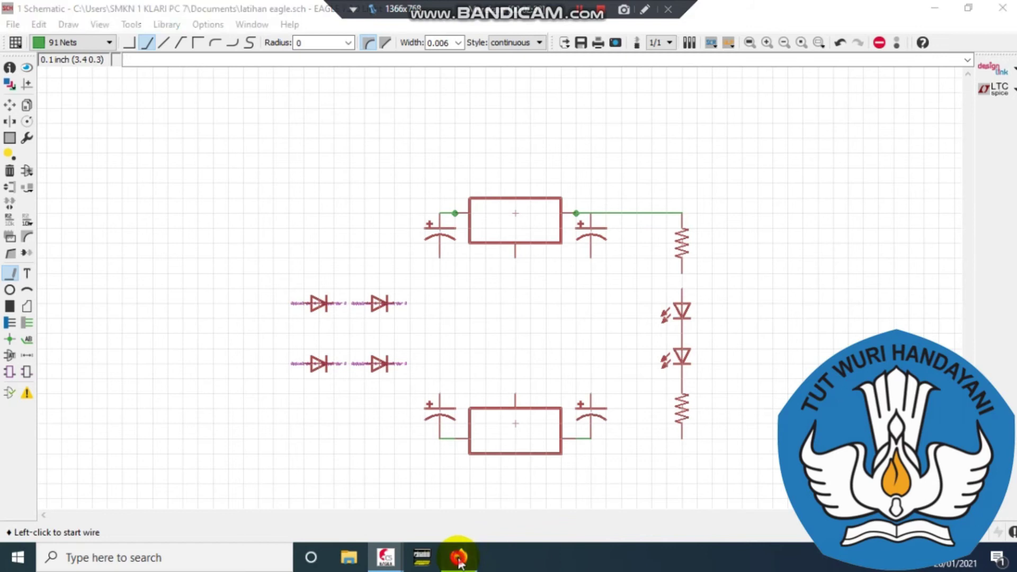
click(459, 558)
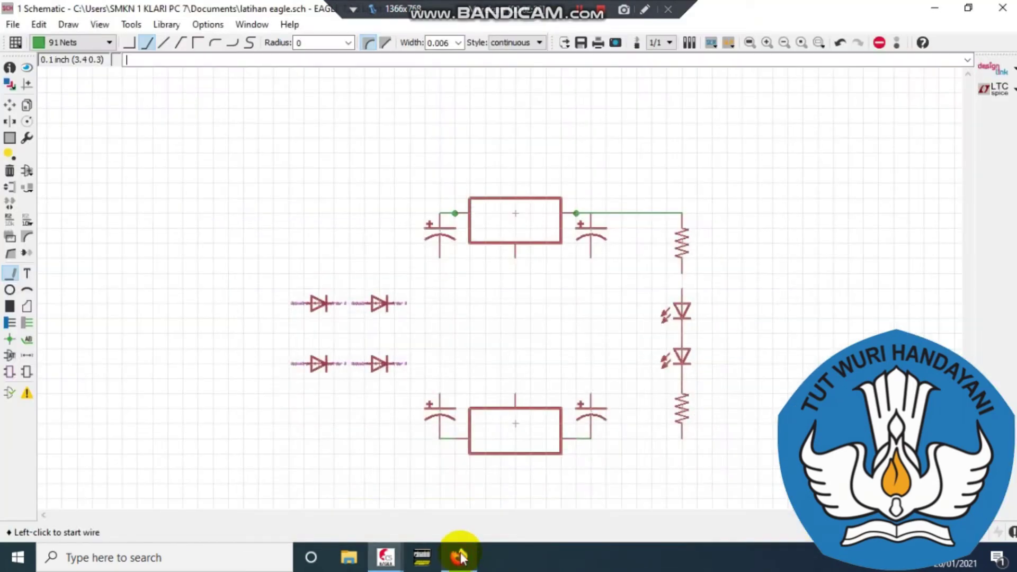
click(682, 271)
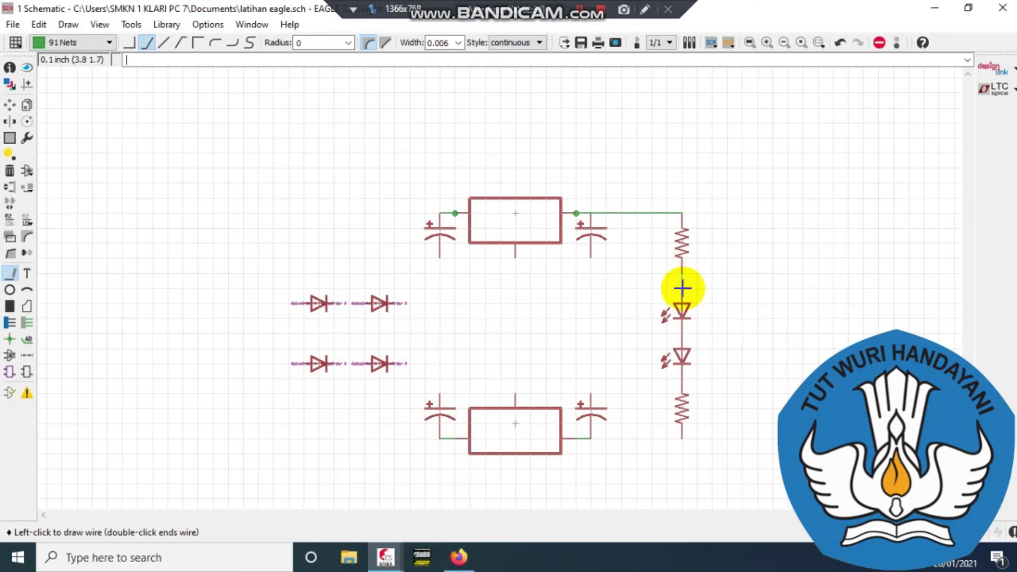
click(682, 290)
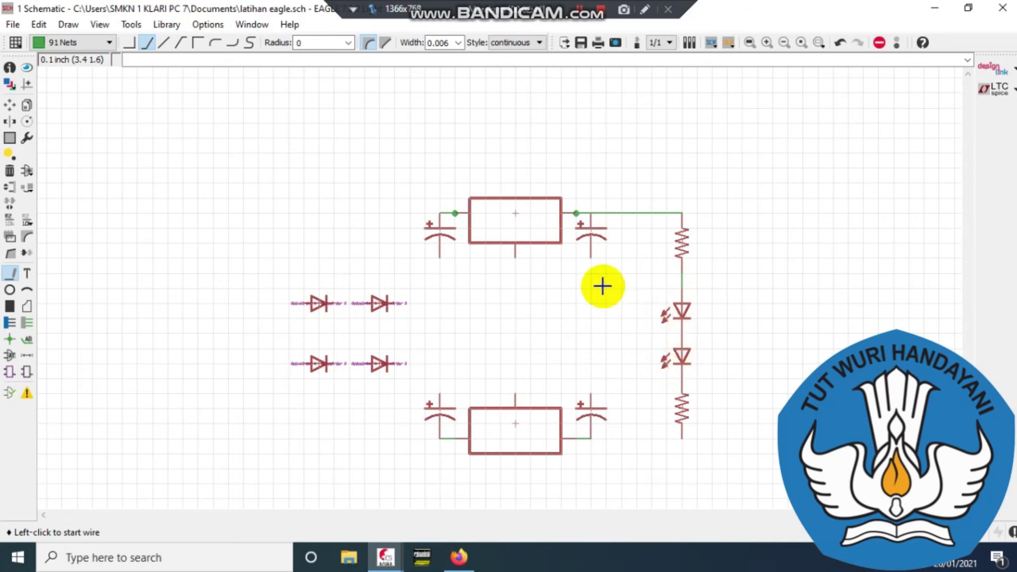
Step: Wire the upper-right capacitor's lower pin straight down to the lower-right capacitor's top pin
click(591, 257)
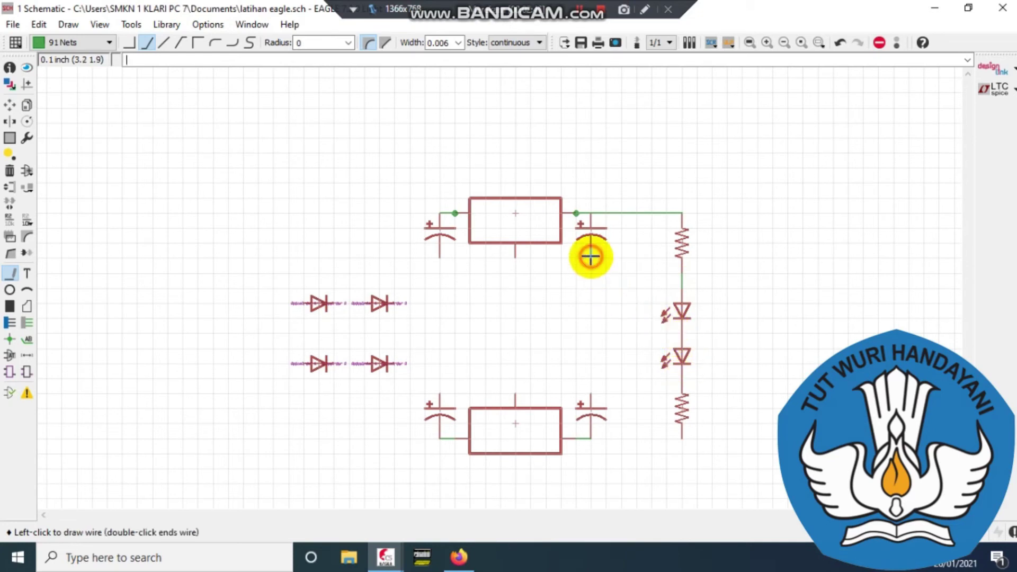
click(592, 392)
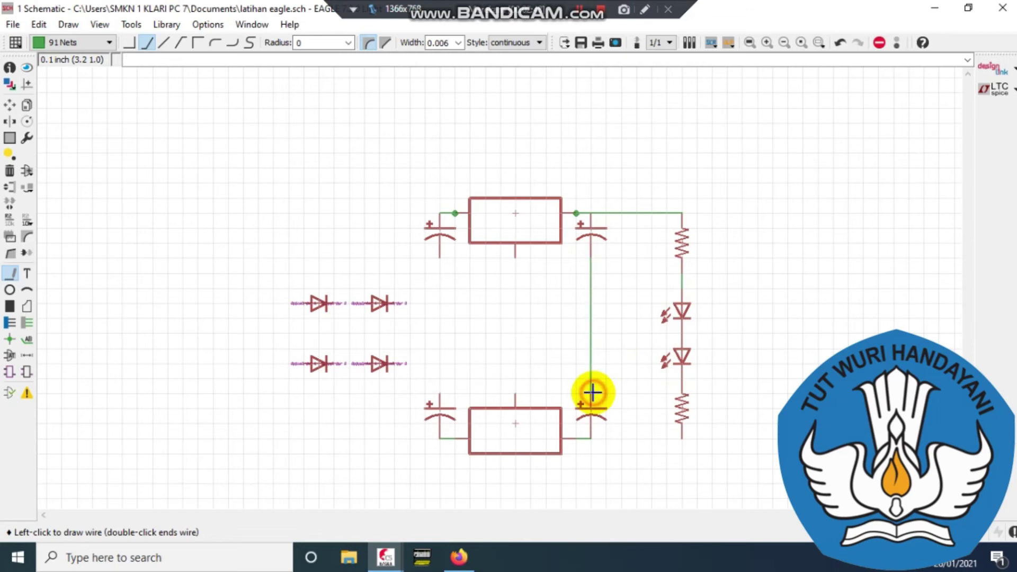
click(592, 392)
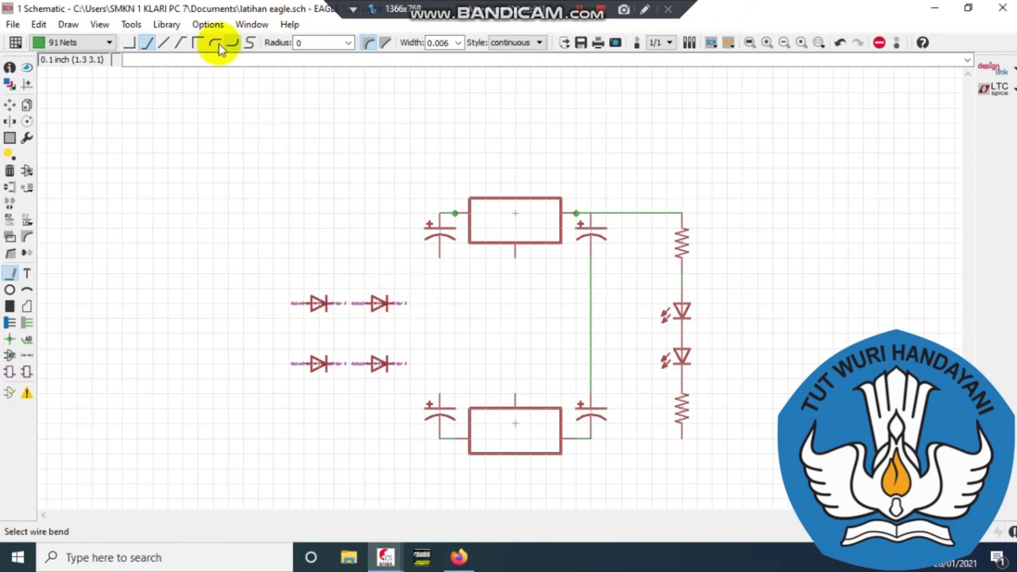
Step: Fit the schematic in the view and wire the cathodes of the two right-hand diodes together vertically
click(98, 25)
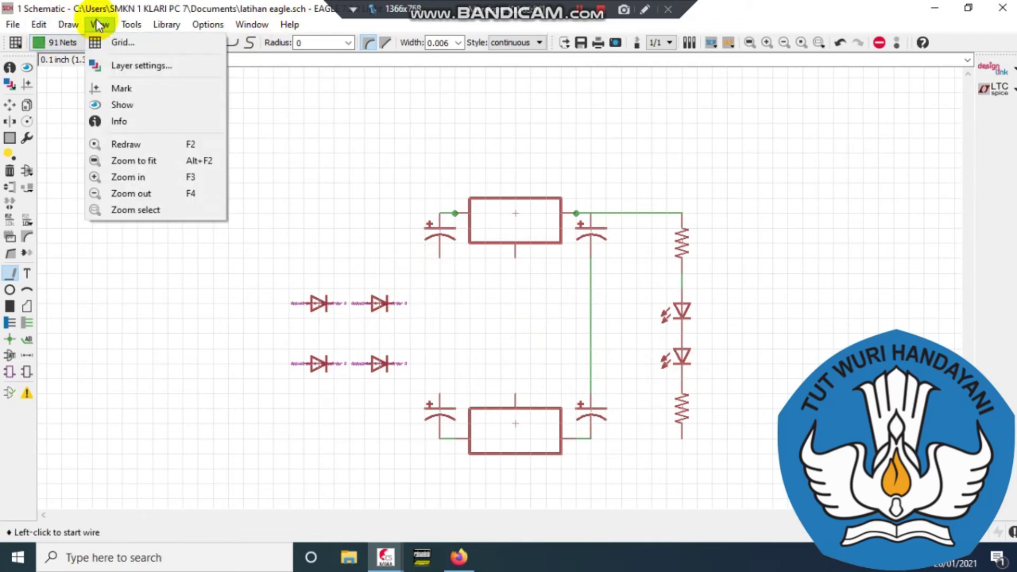
mouse_move(39, 25)
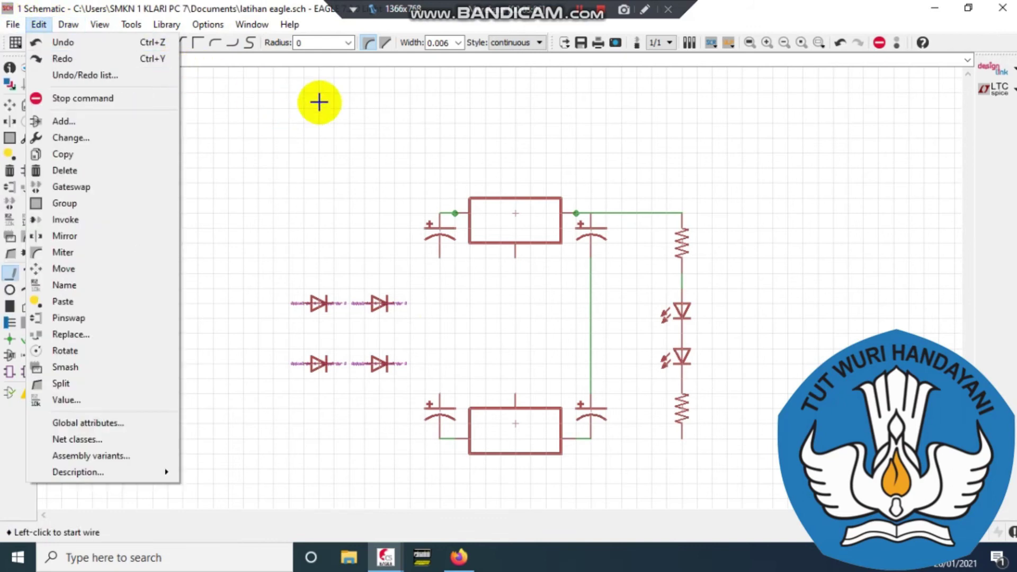
click(751, 44)
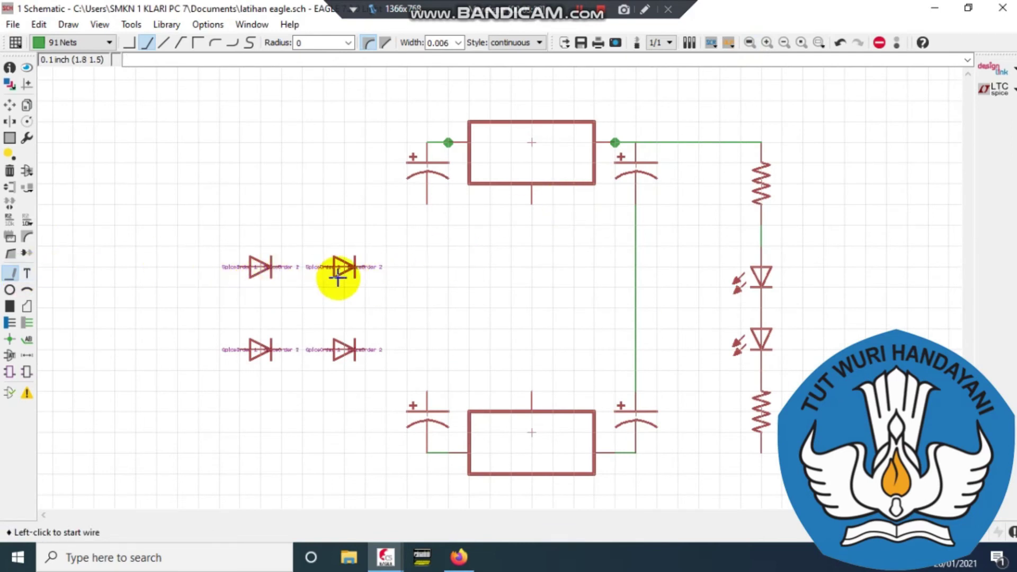
click(365, 267)
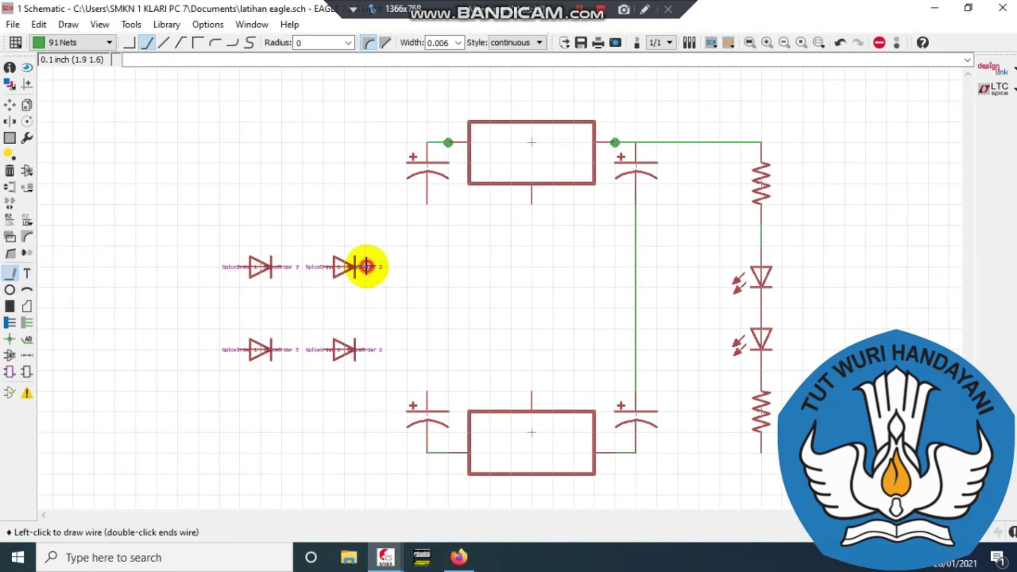
click(369, 349)
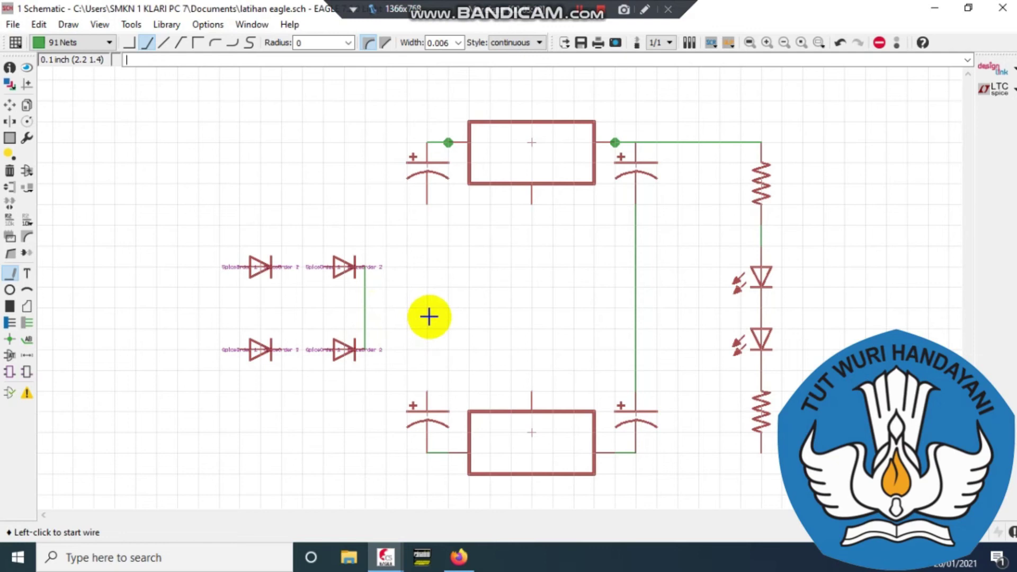
Step: Wire the middle of the right-hand diodes' cathode net up to the upper-left capacitor's top pin, merging the nets as N$10
click(366, 307)
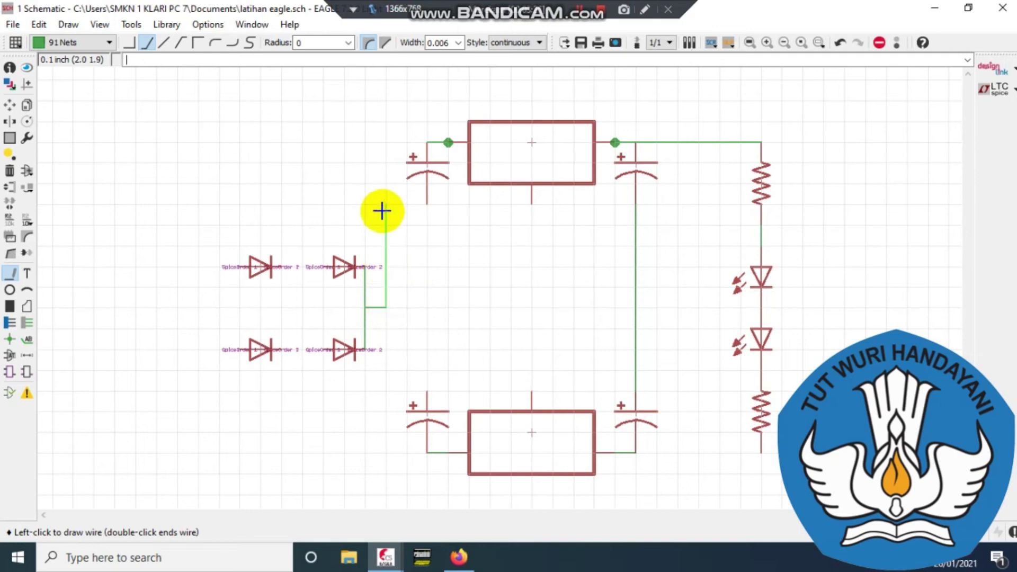
click(380, 143)
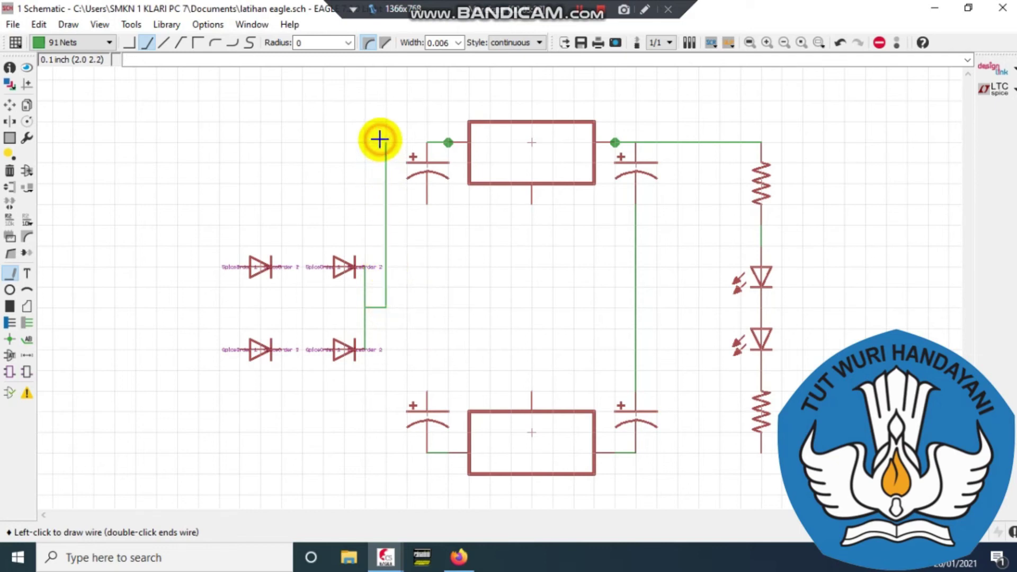
click(425, 144)
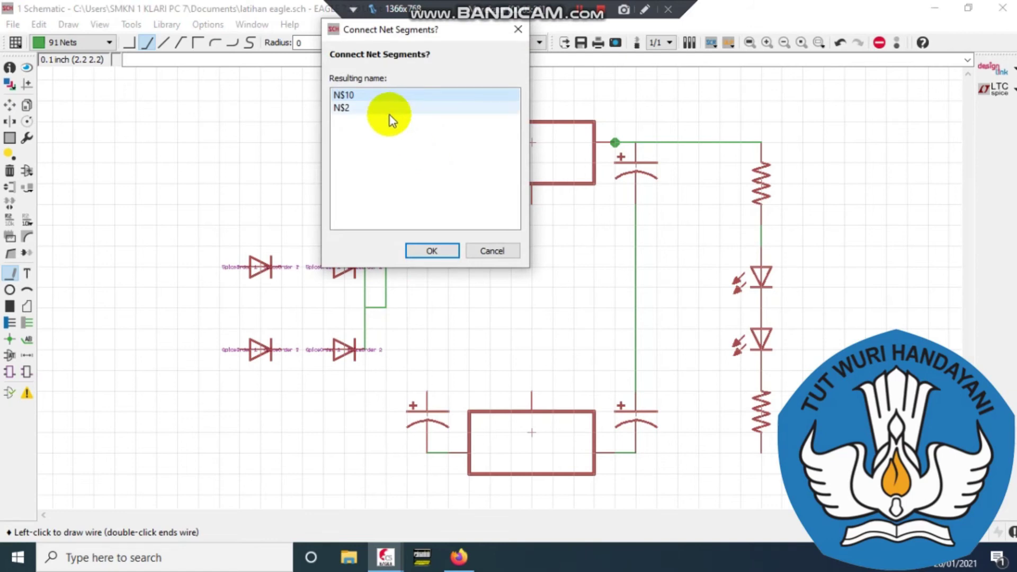
click(431, 251)
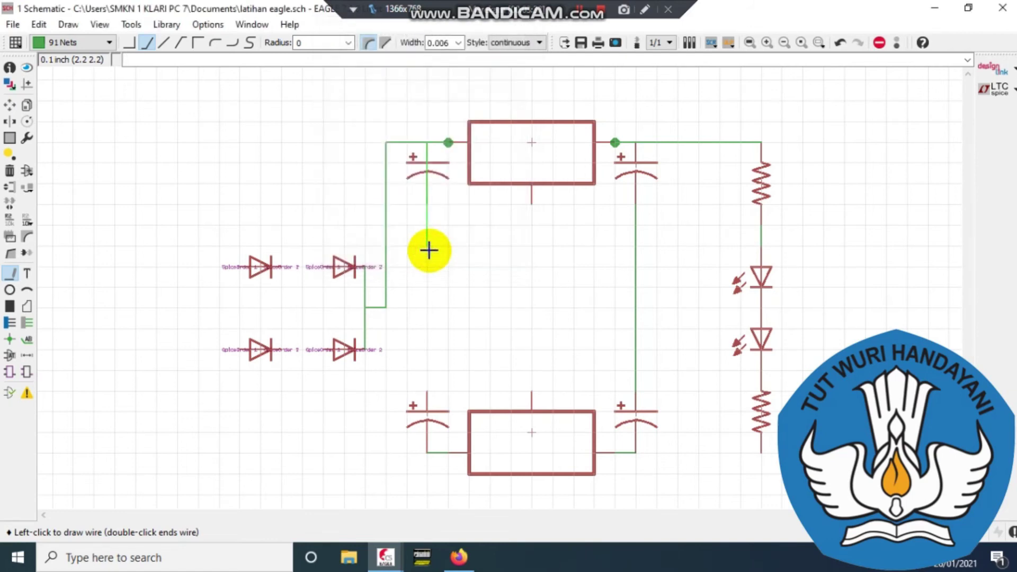
key(Escape)
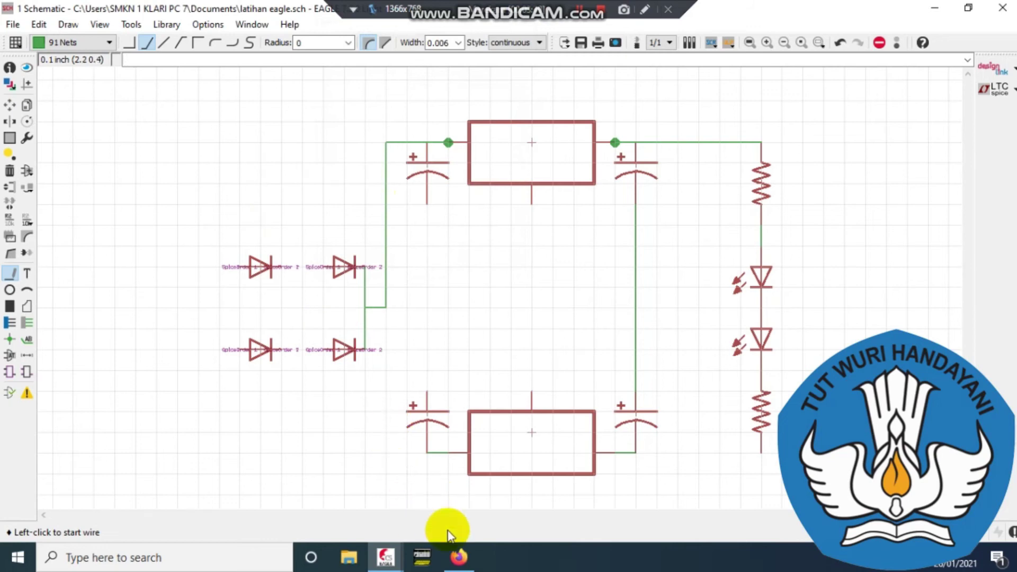
Step: Check the reference circuit in Firefox and wire the upper-left capacitor's lower pin to the lower-left capacitor's top pin
click(454, 552)
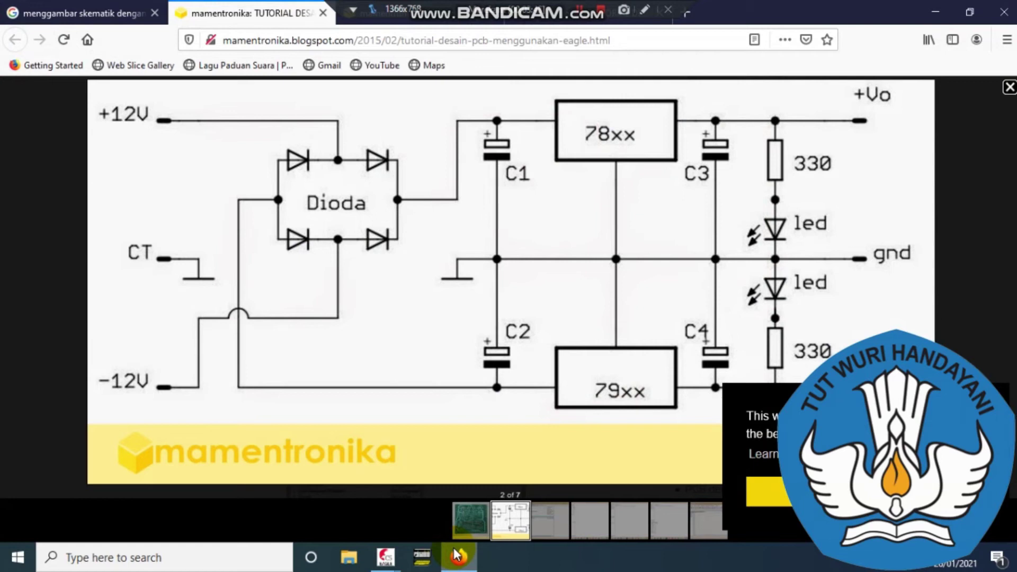
click(454, 555)
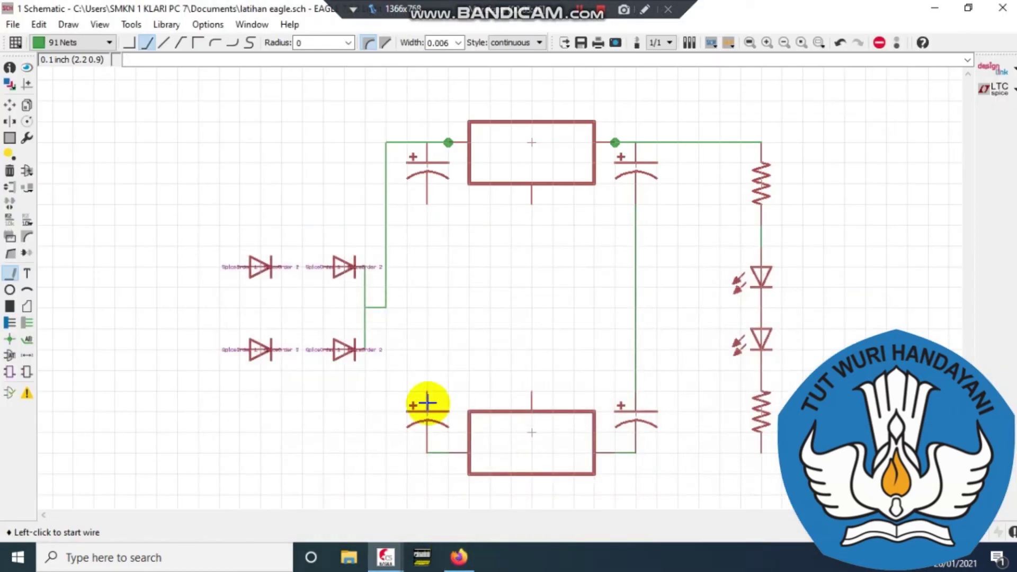
click(427, 202)
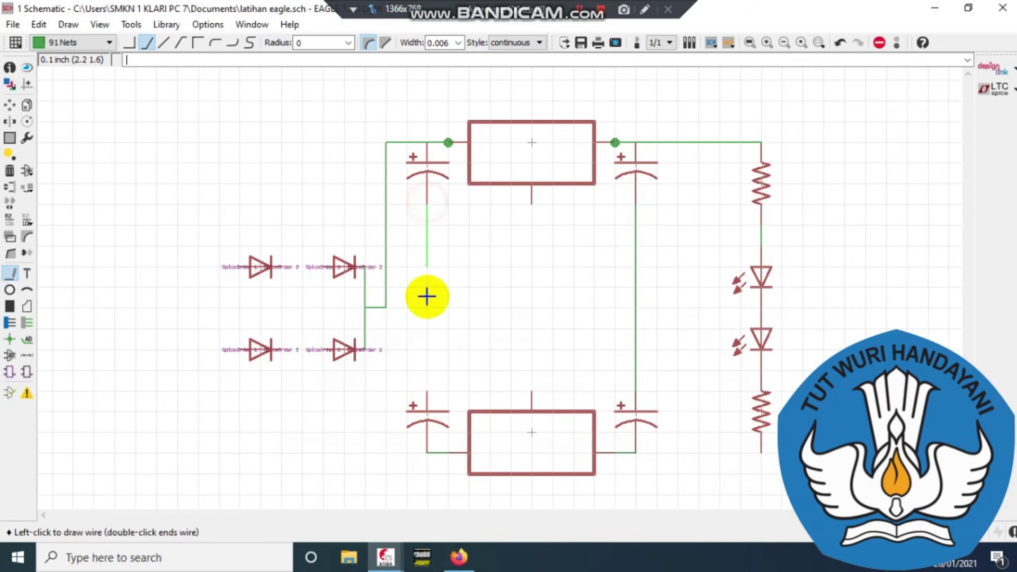
click(428, 394)
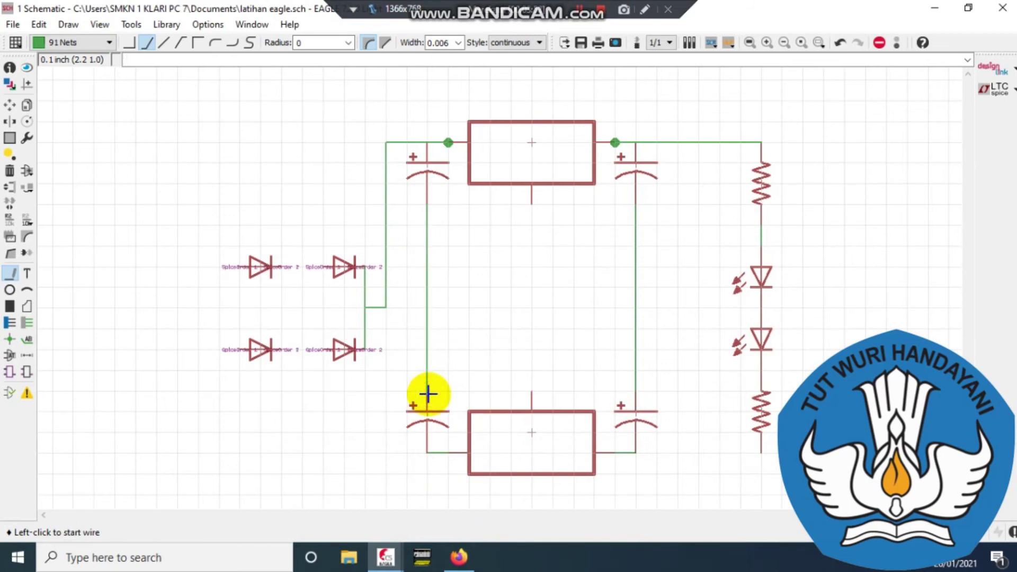
Step: Wire the point between the two LEDs across the right capacitors' vertical net to the left capacitors' vertical net, merging the nets as N$1
click(761, 307)
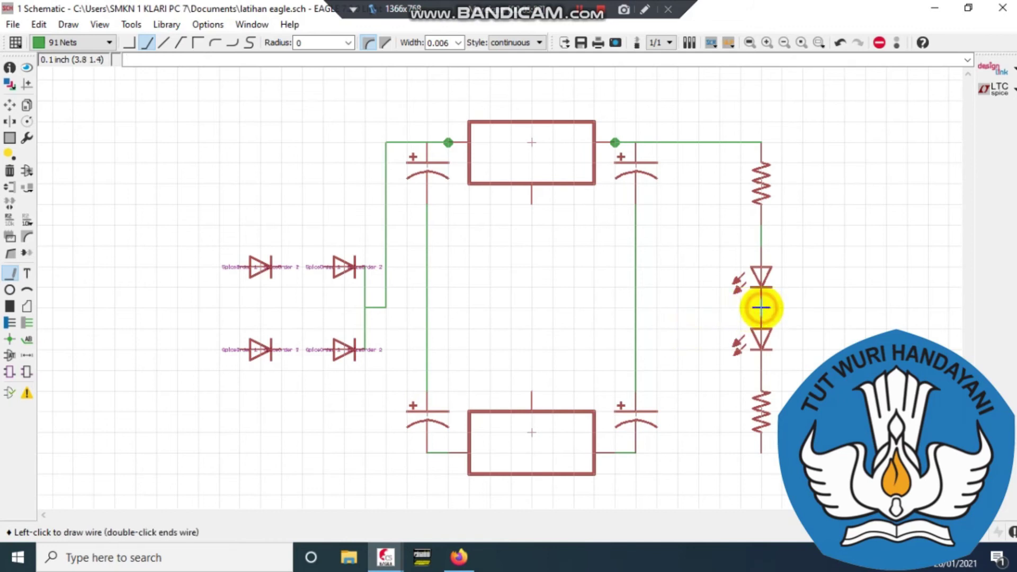
click(635, 307)
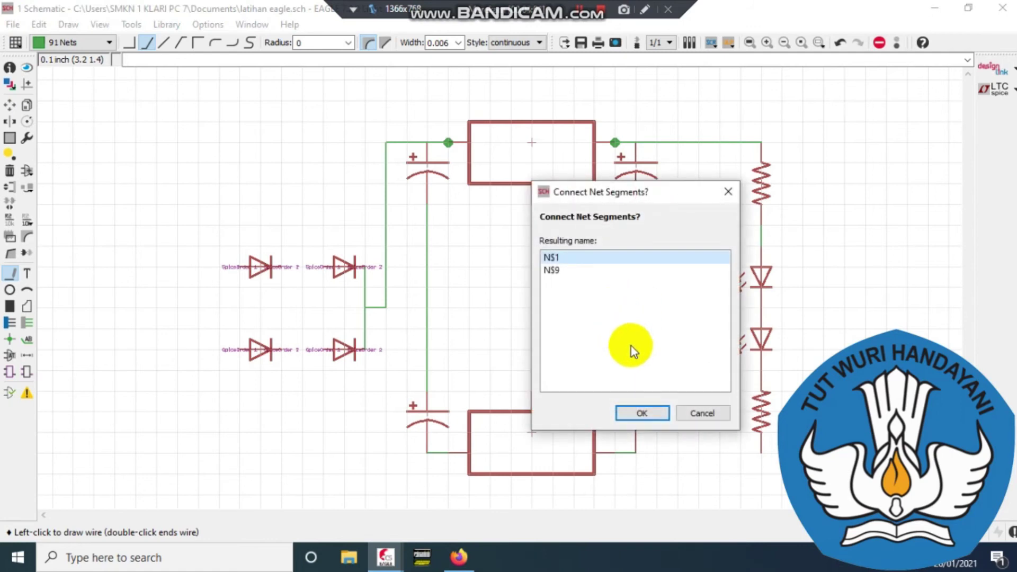
click(644, 411)
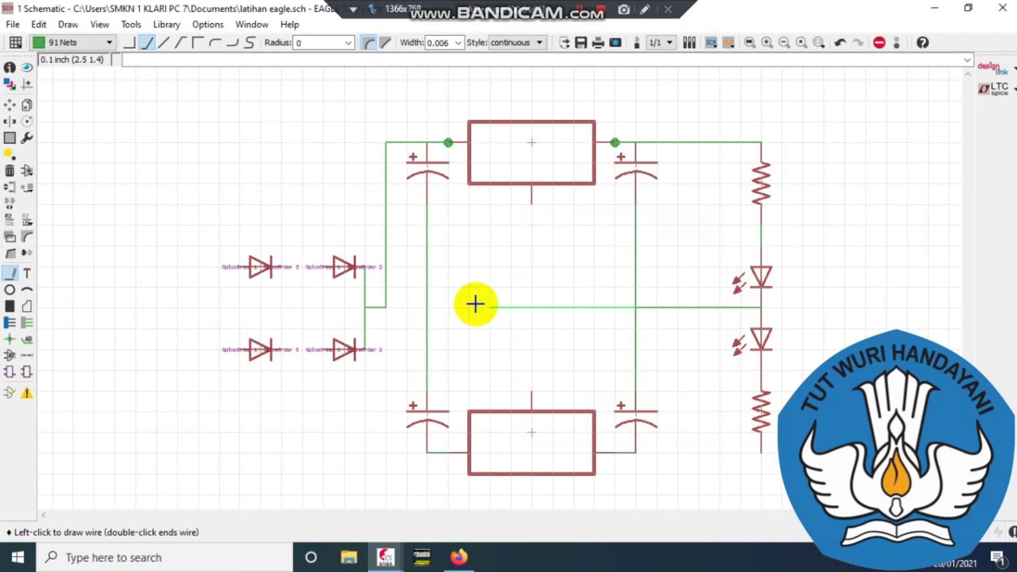
click(430, 305)
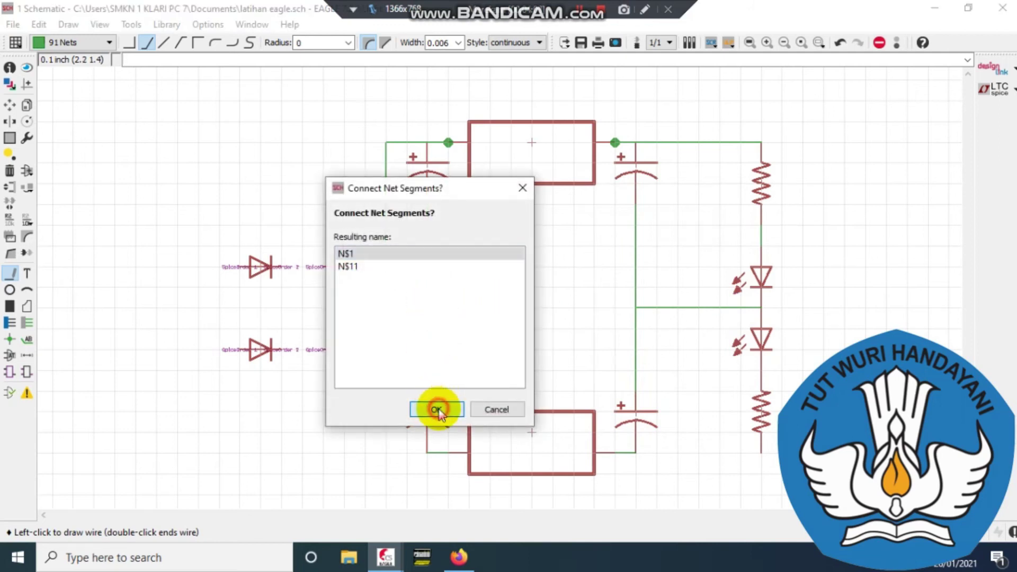
click(436, 410)
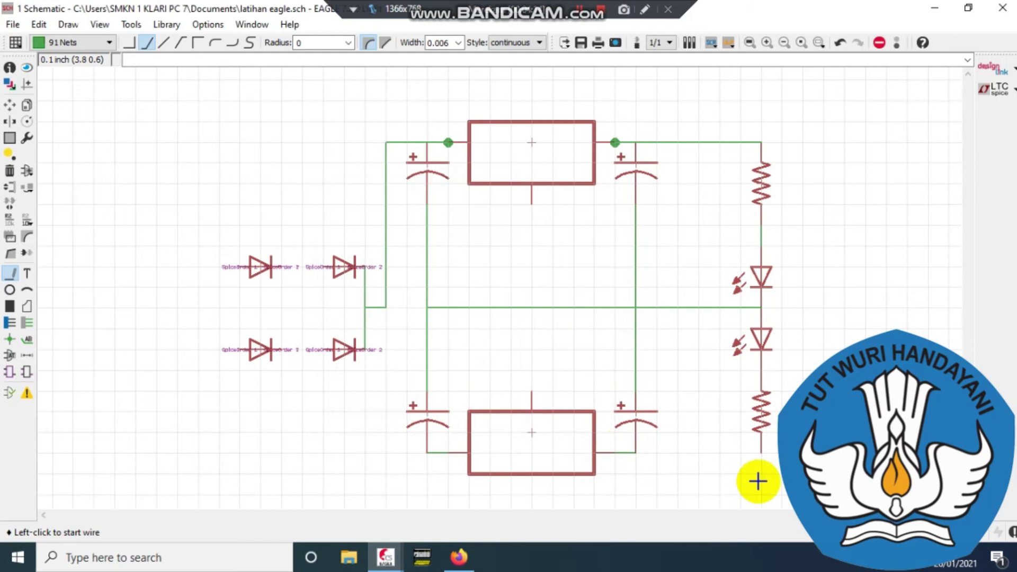
Step: Wire the lower-right capacitor's bottom pin straight across to the lower resistor's bottom pin
click(636, 453)
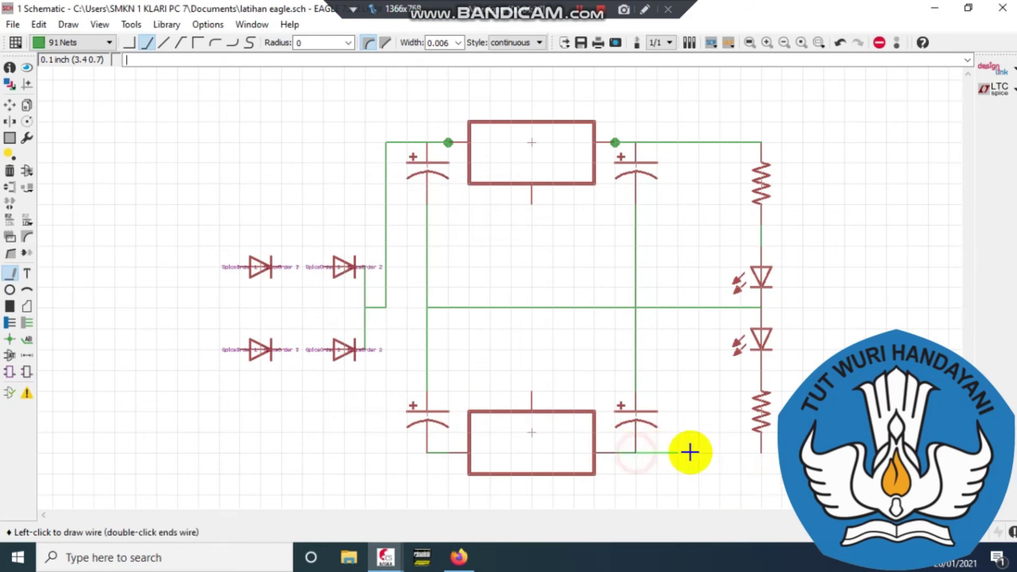
click(762, 453)
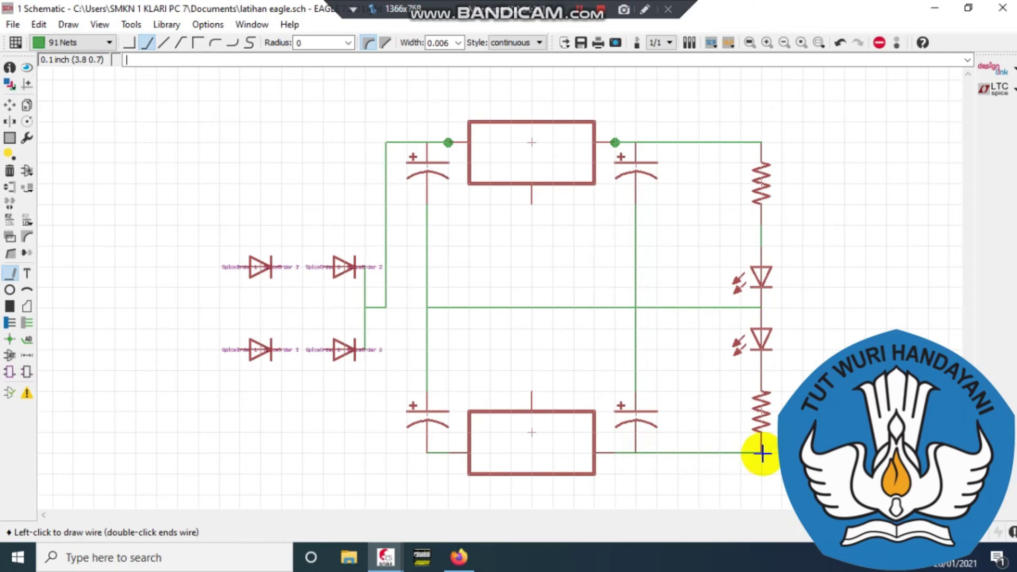
click(762, 453)
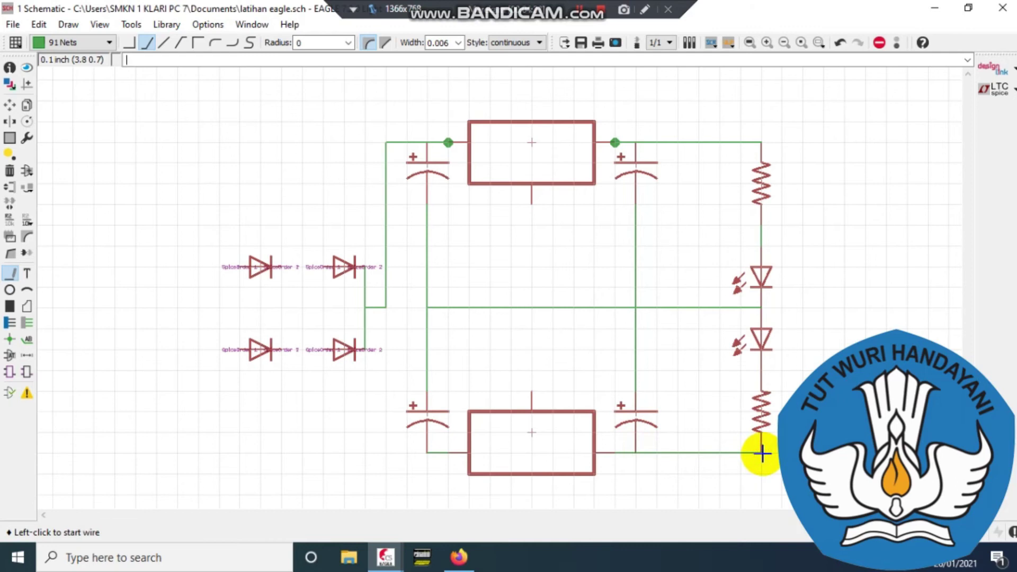
Step: Check the reference circuit in Firefox and wire the upper regulator's bottom pin through the middle net to the lower regulator's top pin, merging as N$1
click(459, 557)
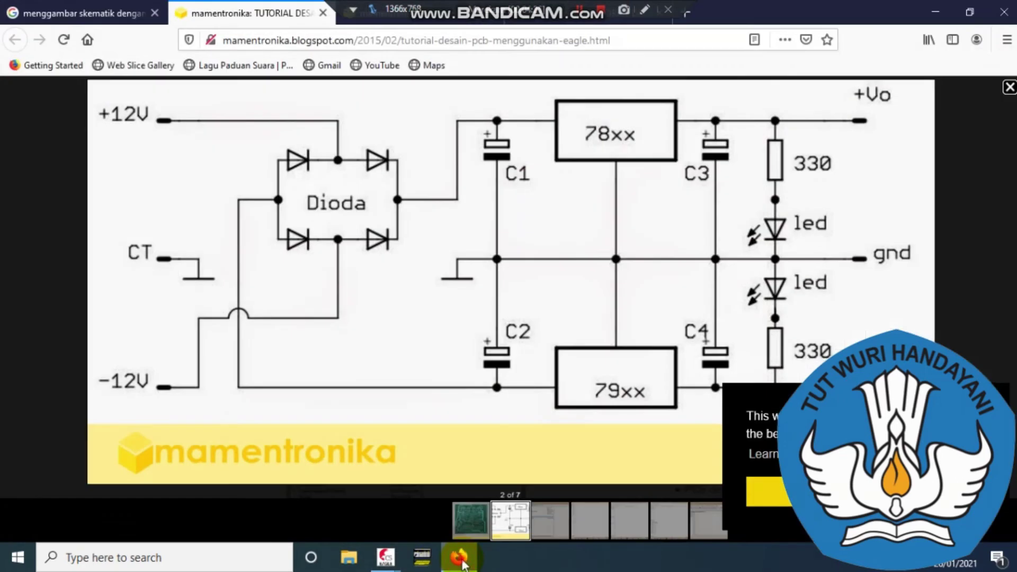
click(461, 559)
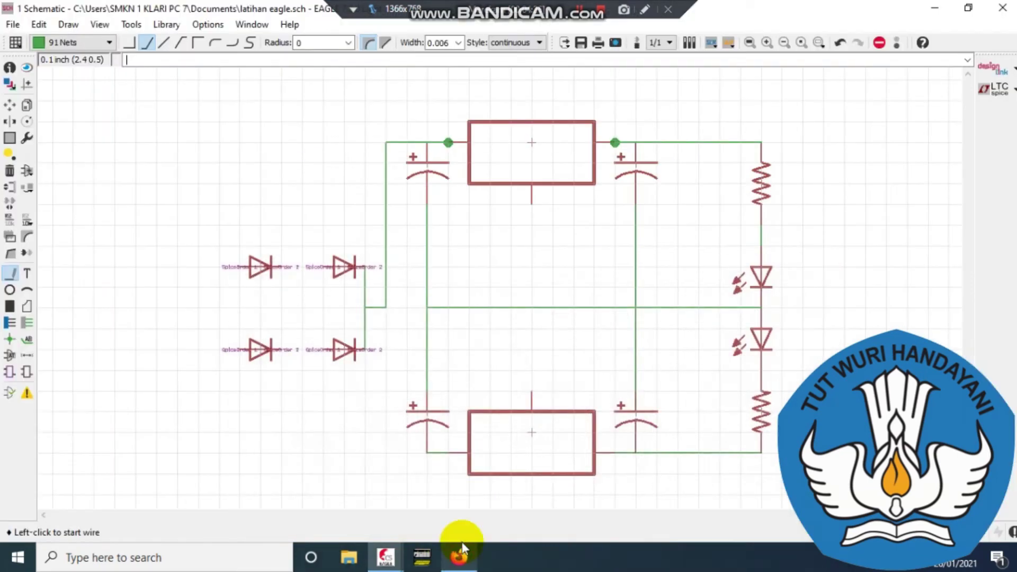
click(532, 202)
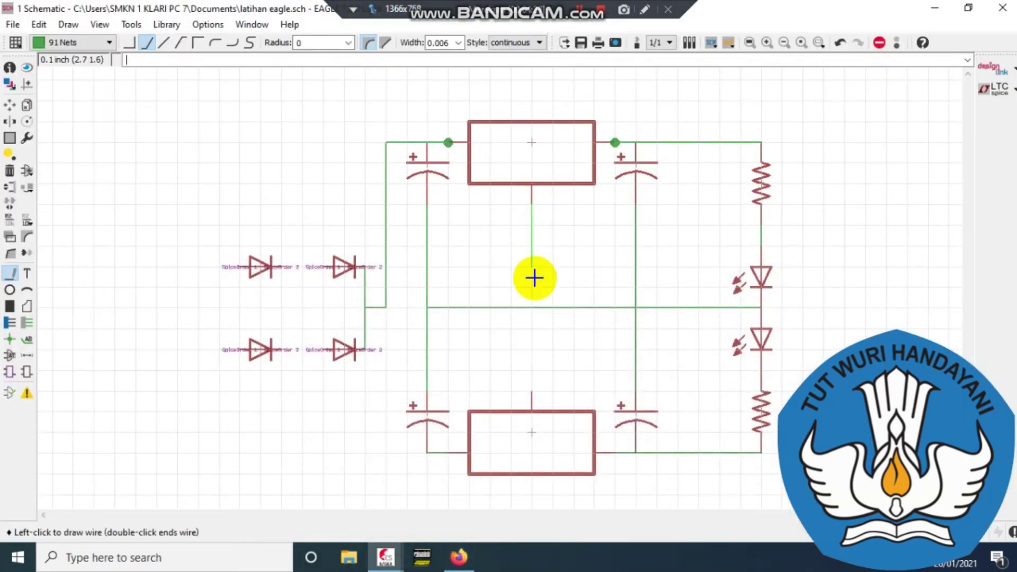
click(533, 308)
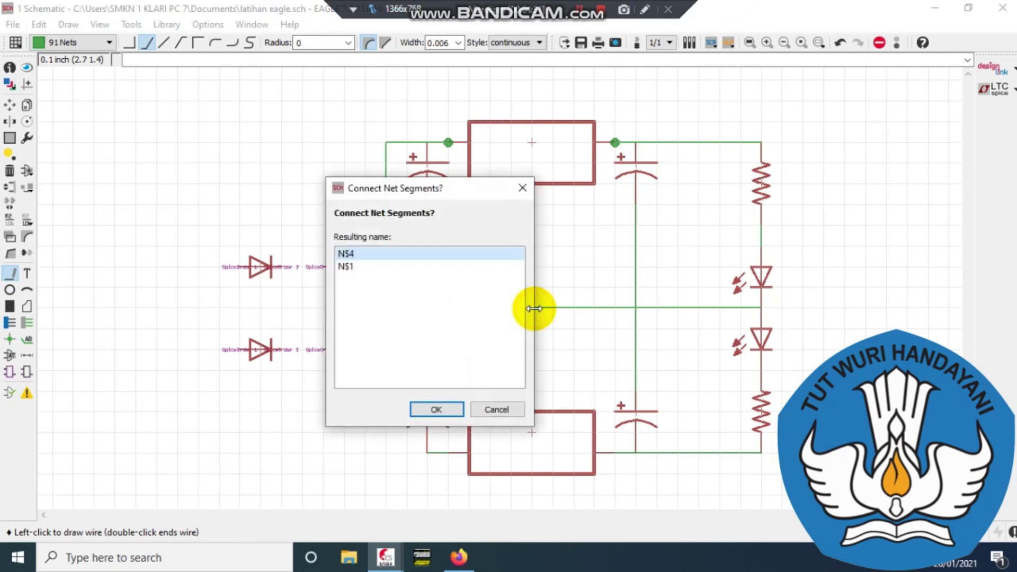
click(358, 266)
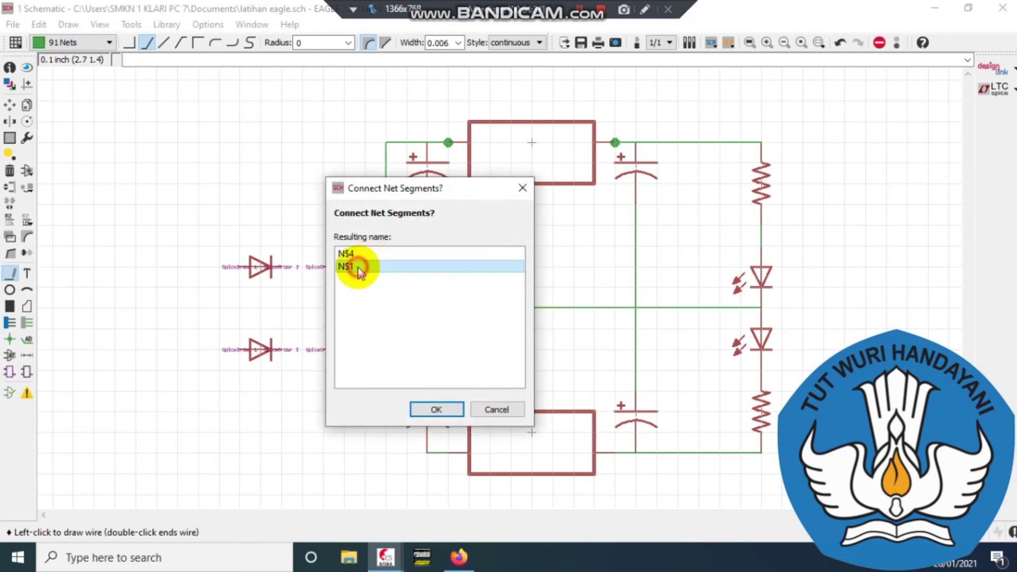
click(435, 410)
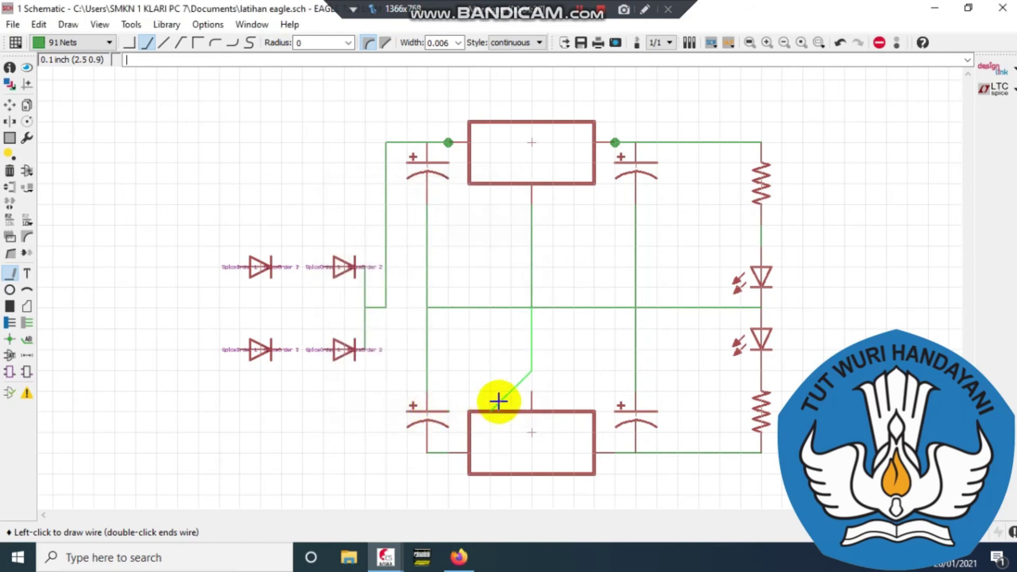
click(532, 389)
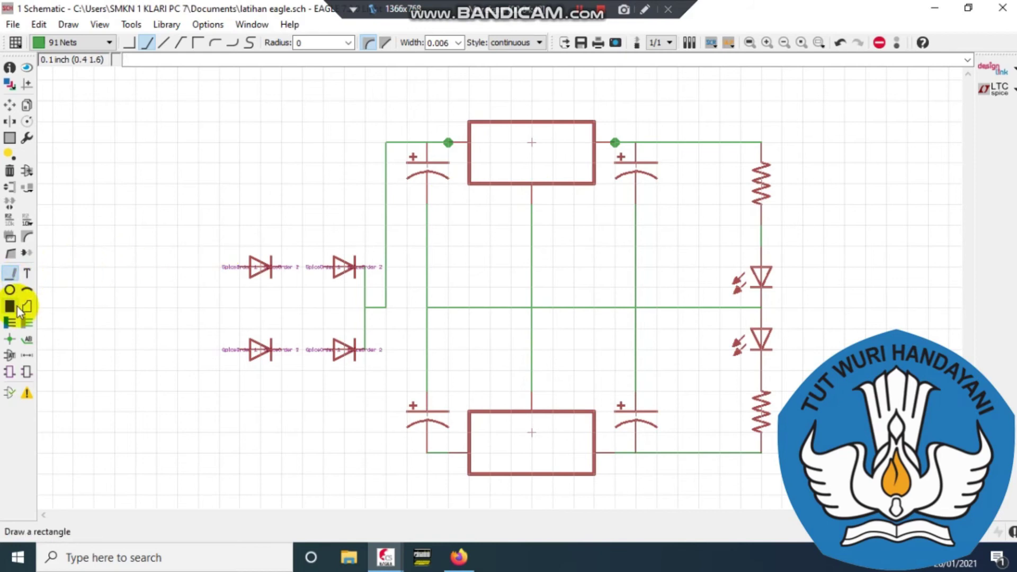
Step: Place junctions where the regulators' vertical wire crosses the middle net and at the lower regulator's left pin
click(11, 340)
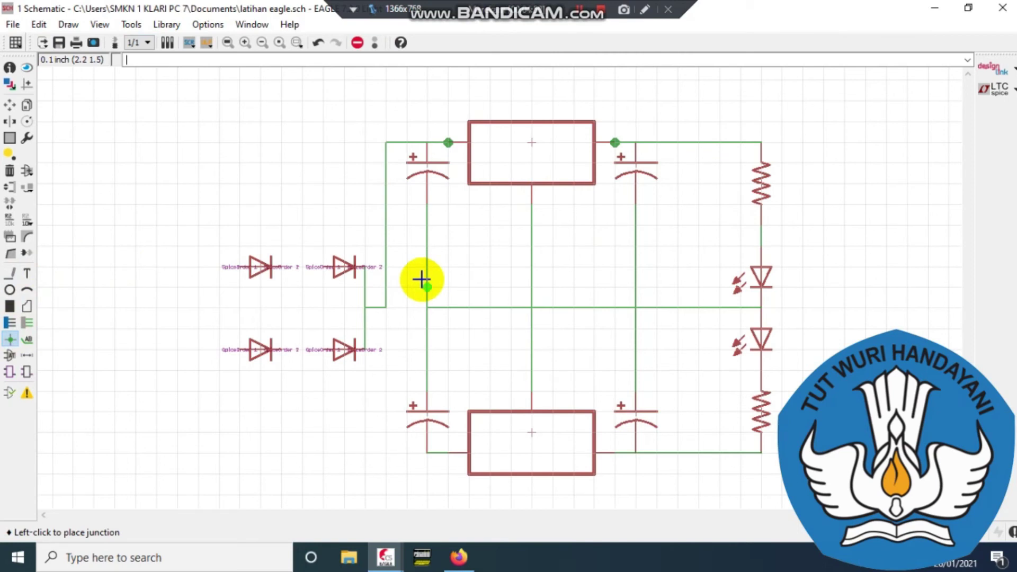
click(528, 305)
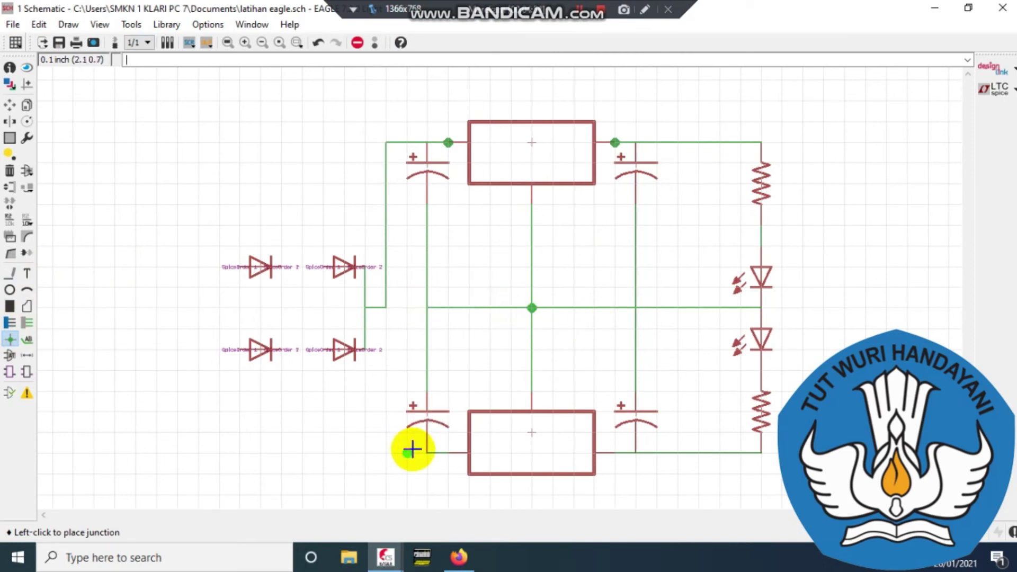
click(446, 453)
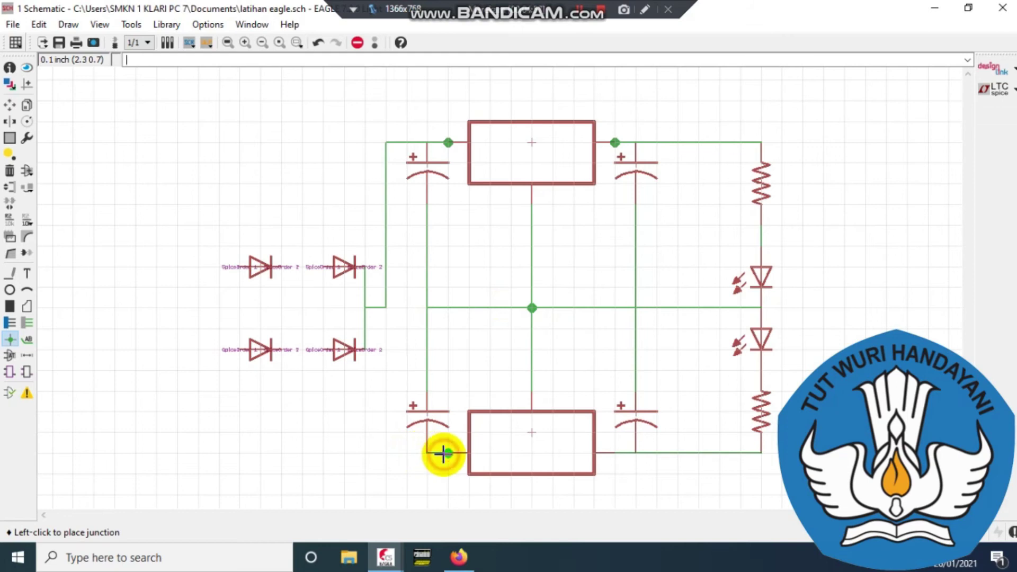
Step: Recheck the reference in Firefox and place junctions at the lower regulator's right pin, the right capacitors' crossing on the middle net, and between the LEDs
click(457, 560)
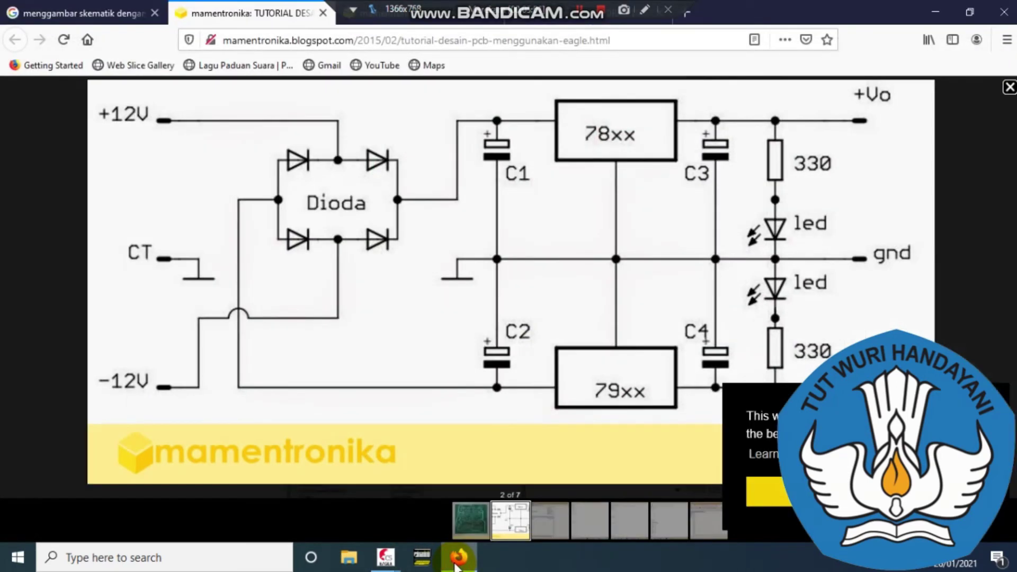
click(457, 561)
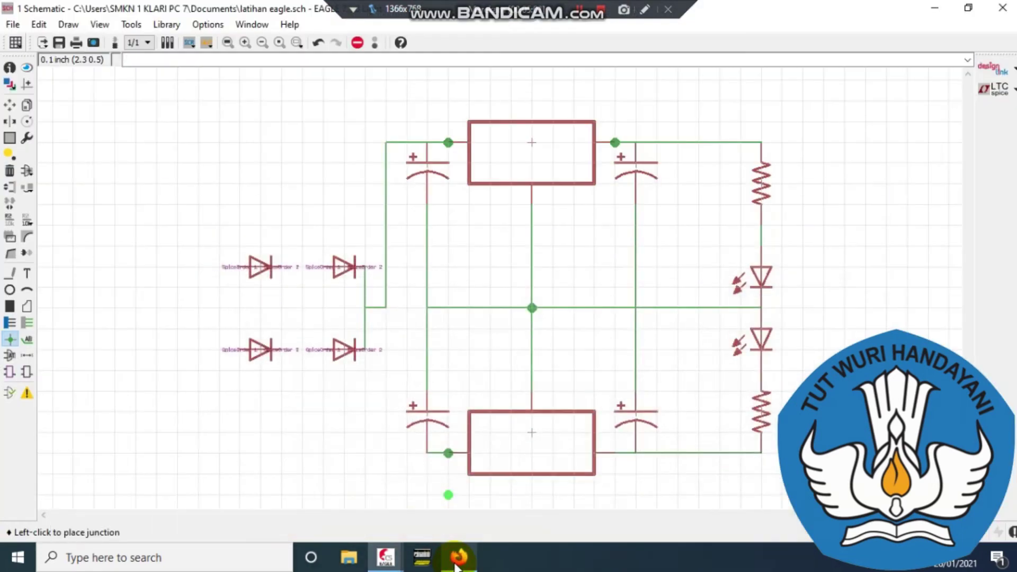
click(457, 561)
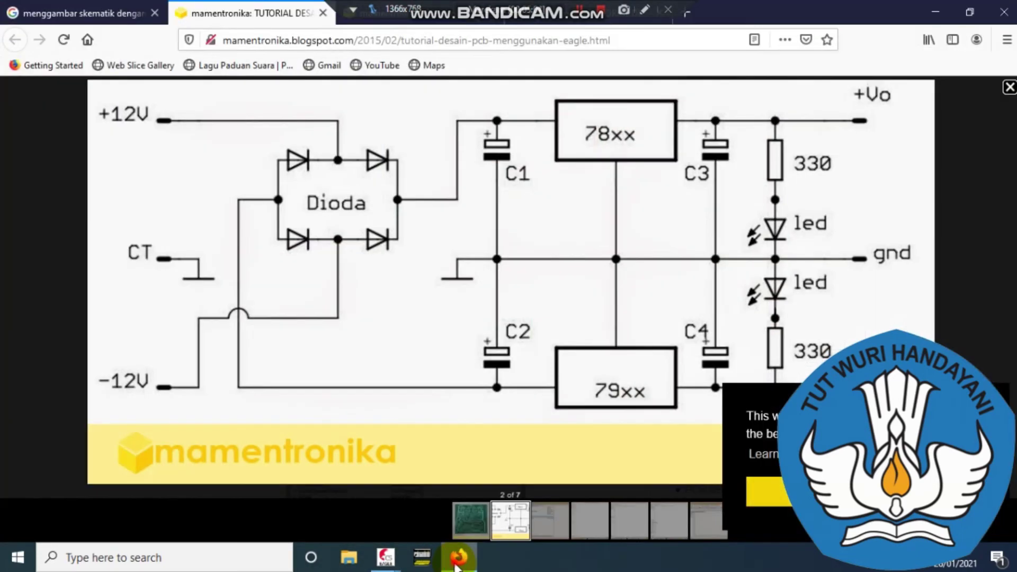
click(457, 562)
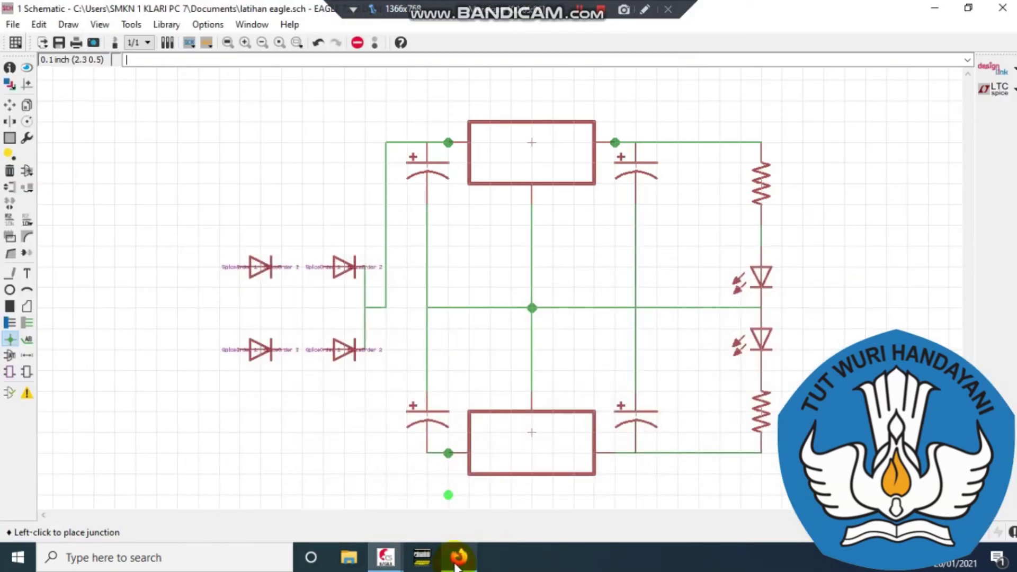
click(615, 454)
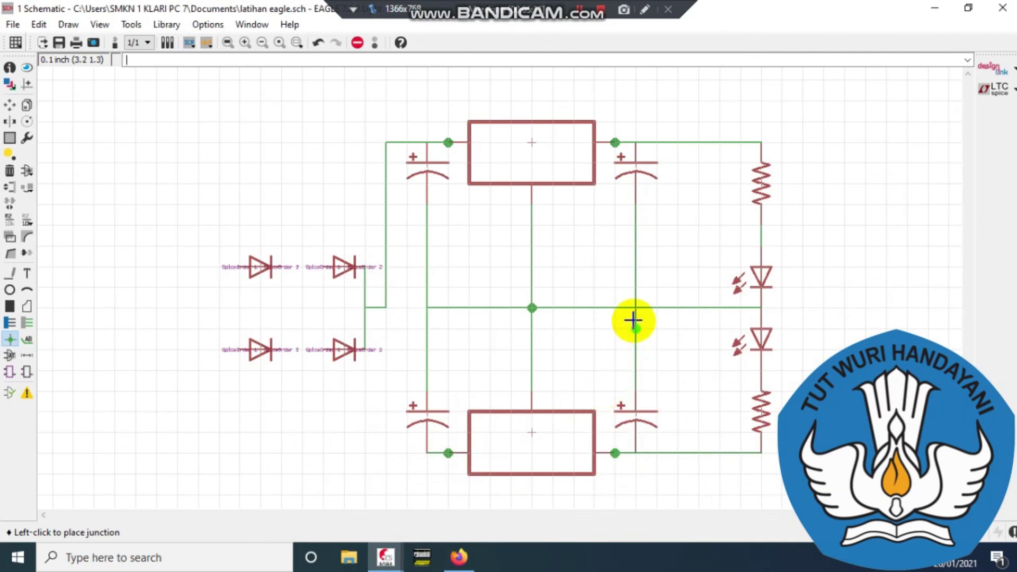
click(635, 308)
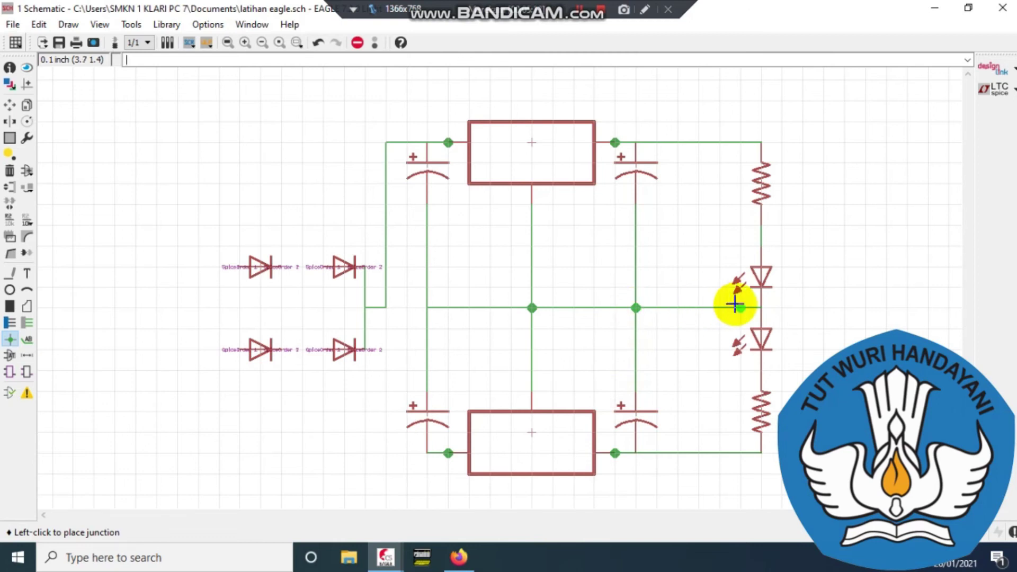
click(759, 308)
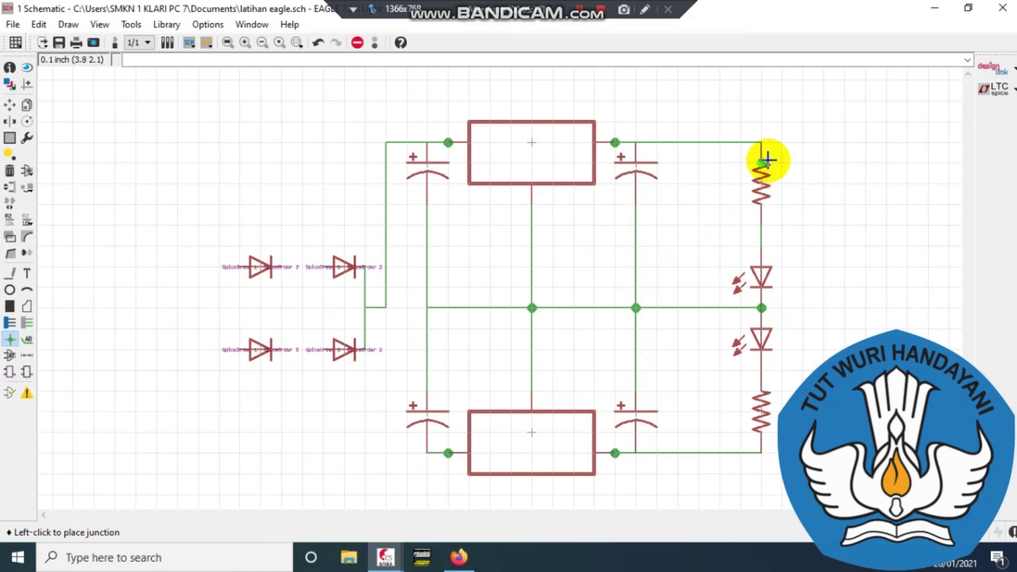
Step: Compare with the reference circuit in Firefox and place junctions above the upper-right capacitor, the upper resistor and the upper-left capacitor
click(469, 557)
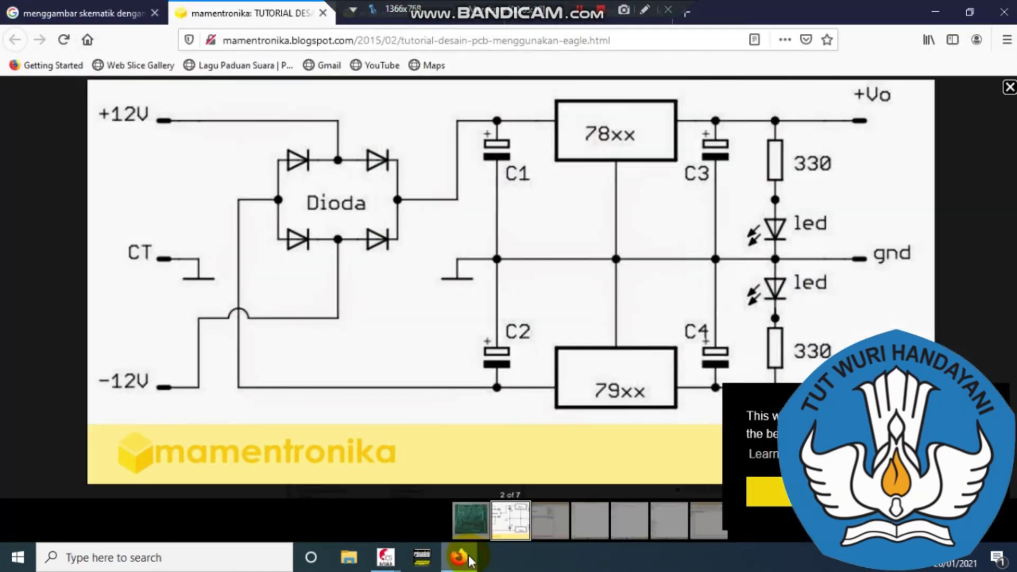
click(469, 556)
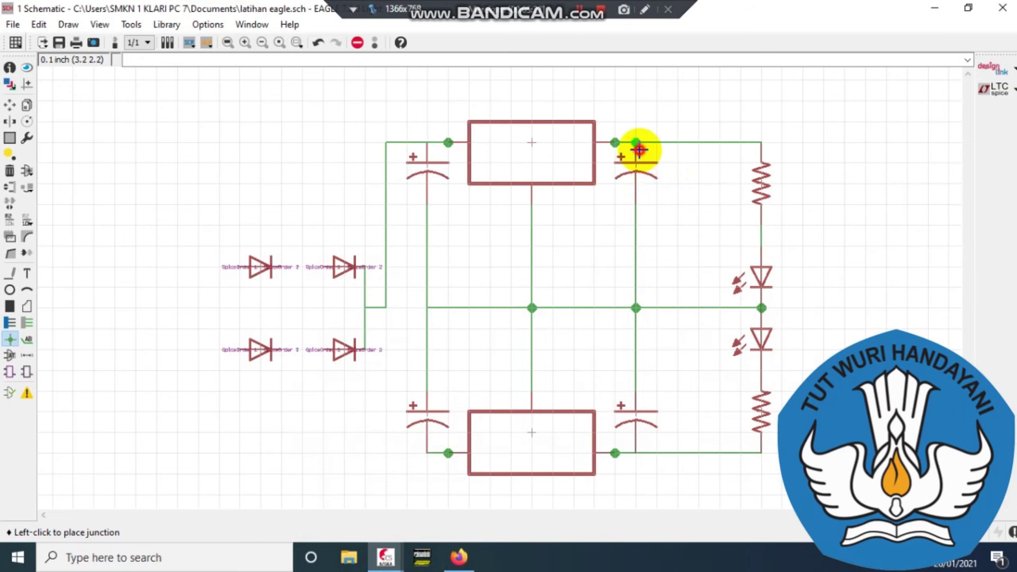
click(763, 143)
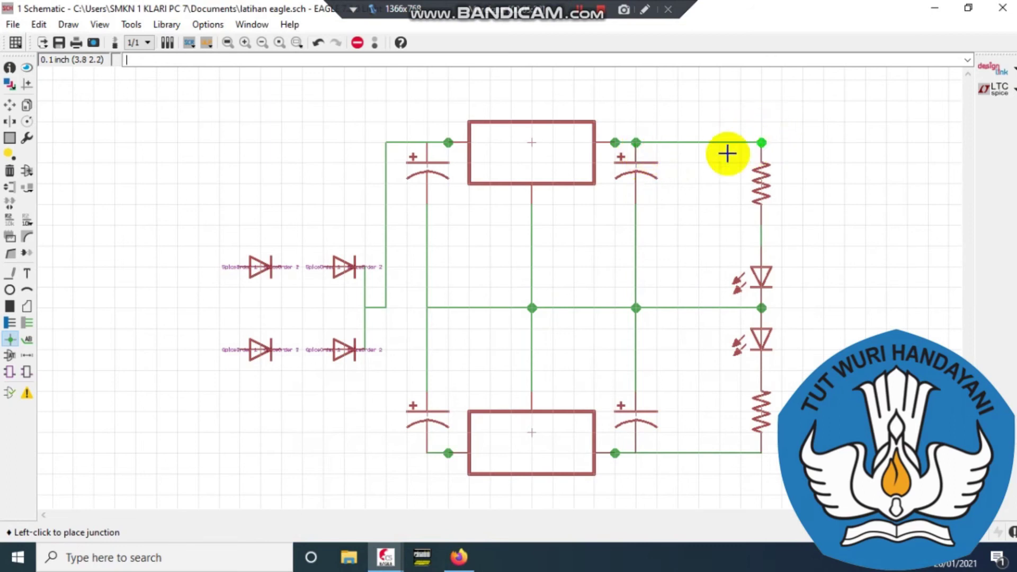
click(417, 142)
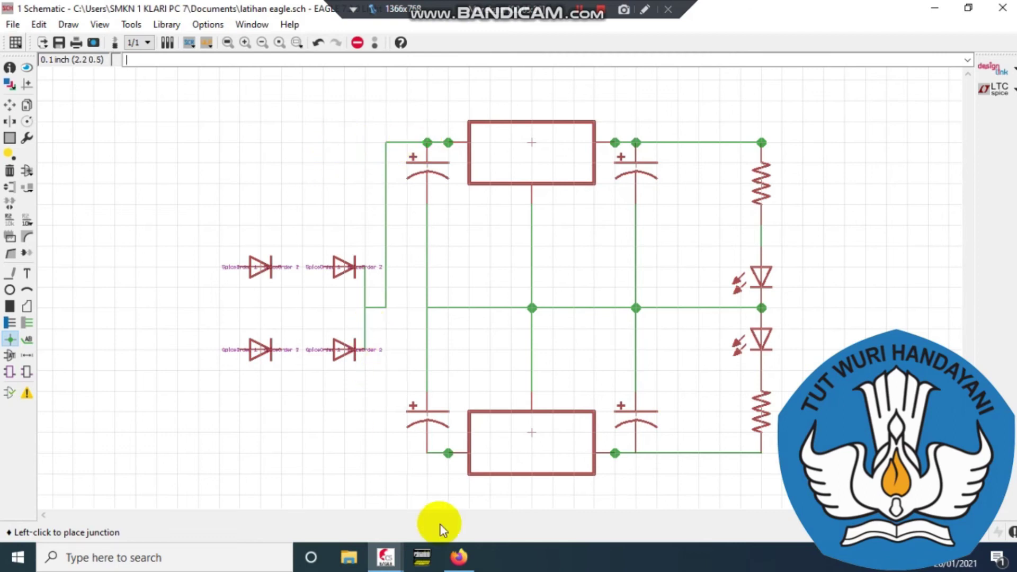
Step: Consult the reference circuit in Firefox and place a junction where the left capacitors' vertical wire meets the middle net
click(460, 556)
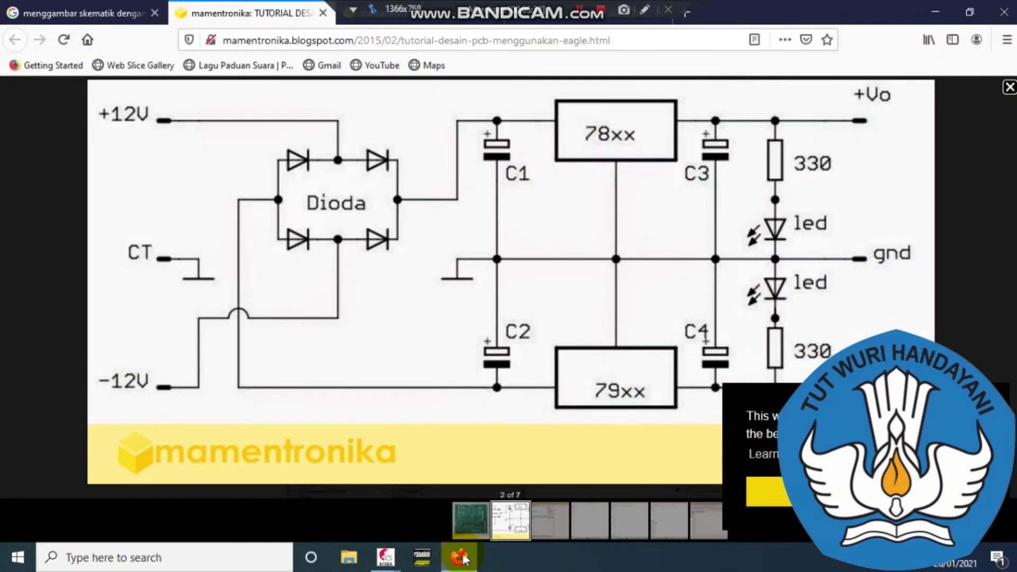
click(460, 557)
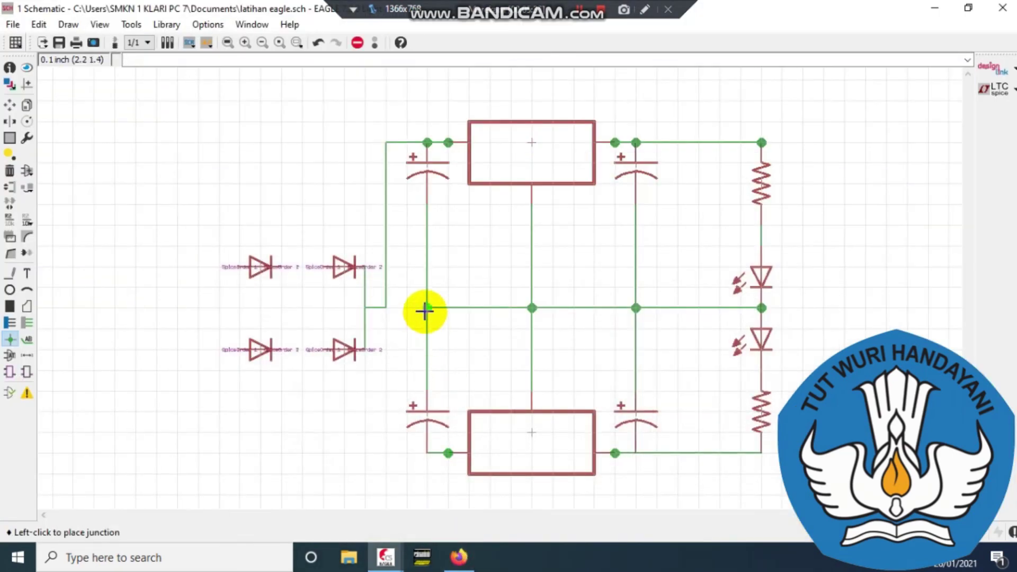
click(426, 309)
click(474, 561)
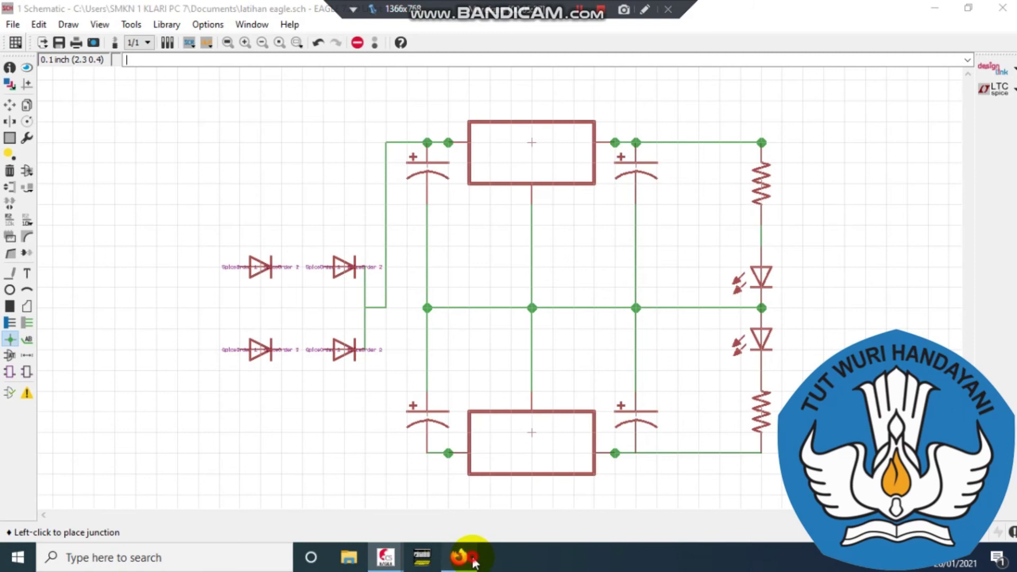
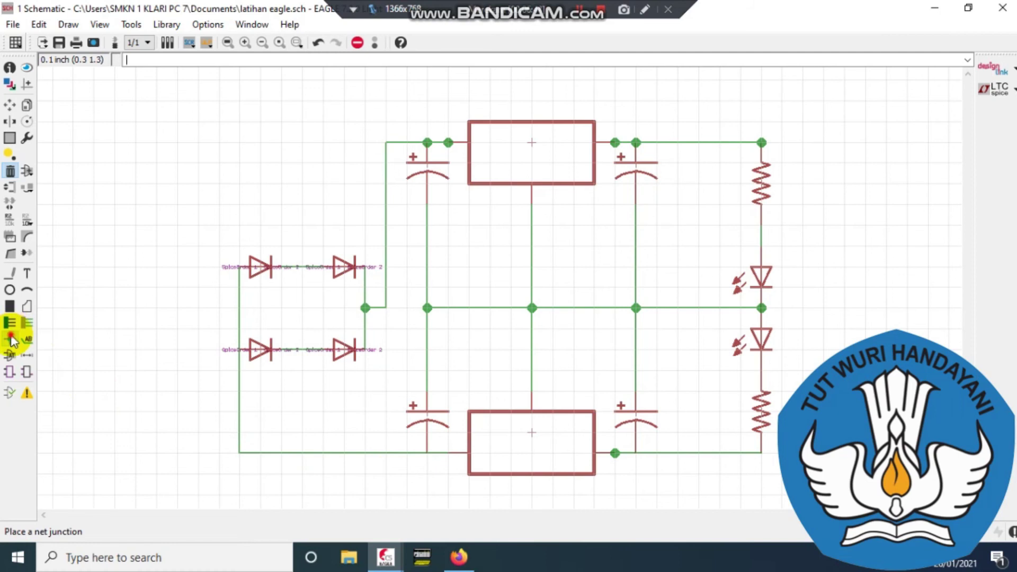
Step: Place a junction below the lower-left capacitor, and delete the junctions at the lower regulator's right pin and the upper regulator's two side pins
click(421, 450)
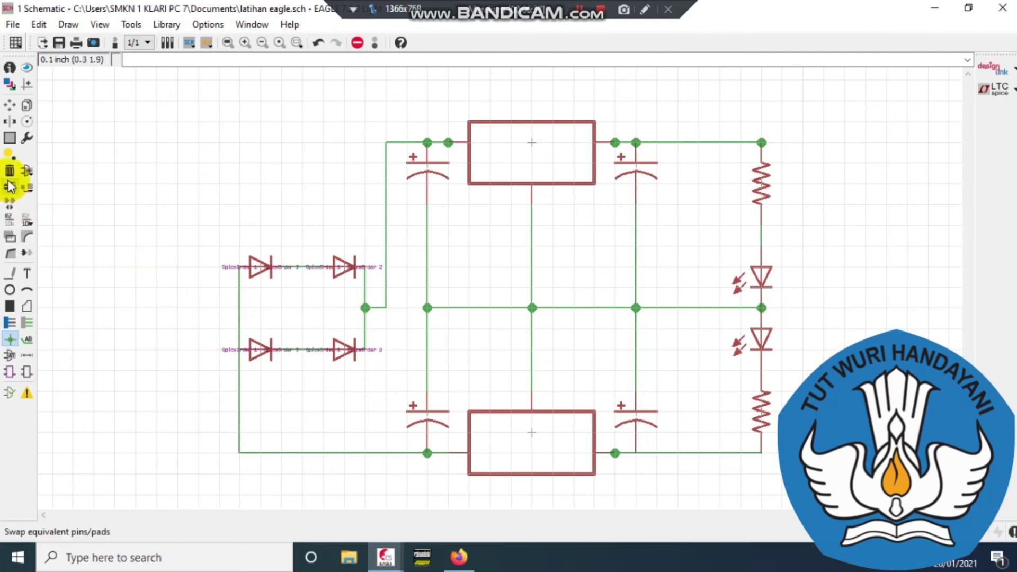
click(10, 172)
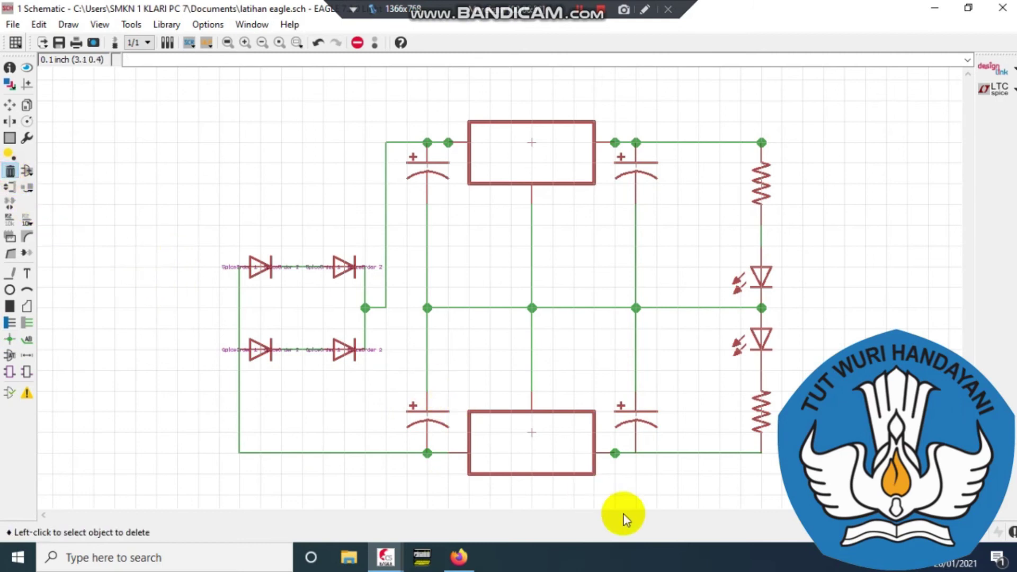
click(615, 453)
click(615, 453)
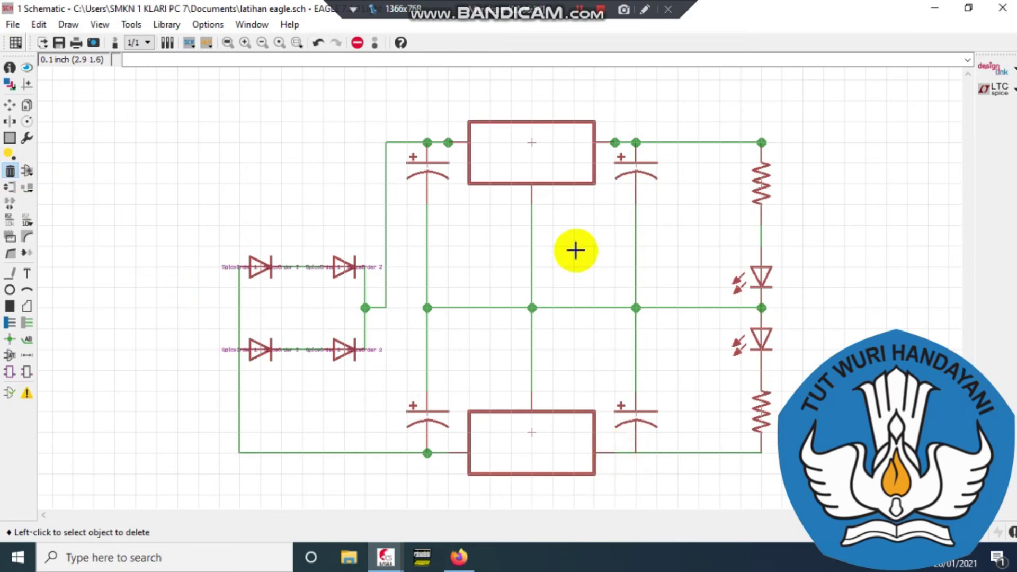
click(448, 141)
click(448, 141)
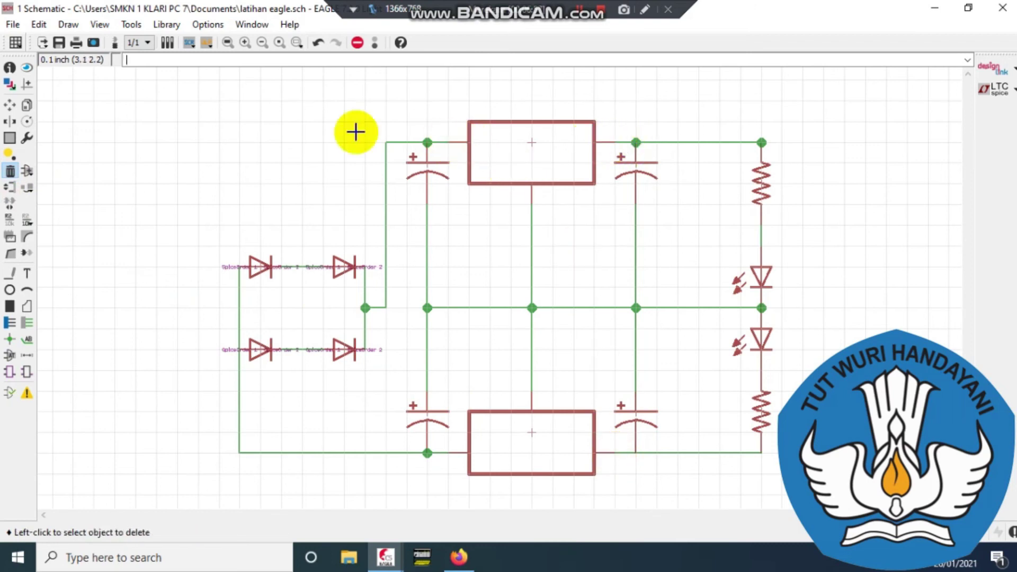
Step: Place a junction where the lower-right capacitor meets the bottom net
click(12, 340)
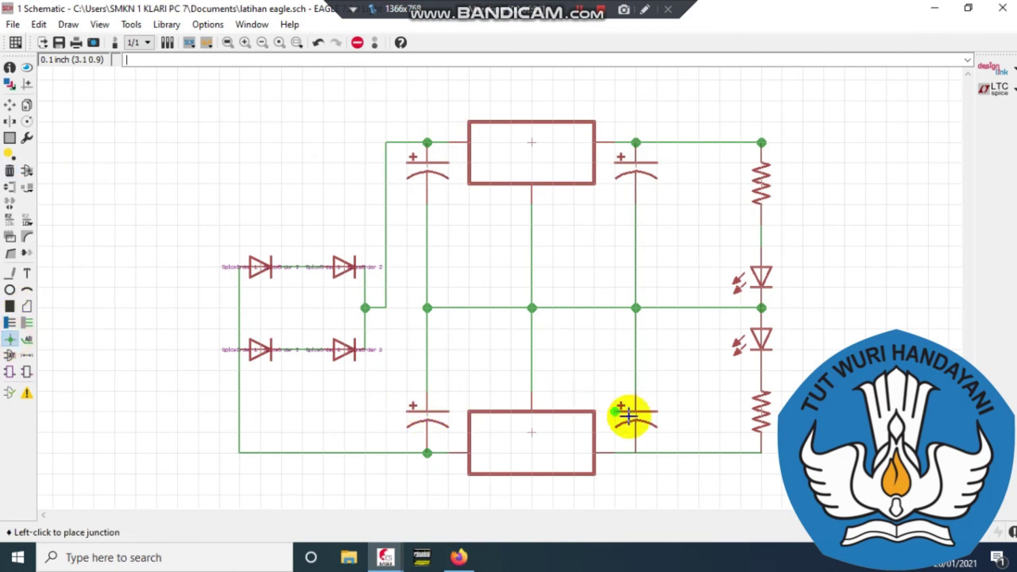
click(636, 452)
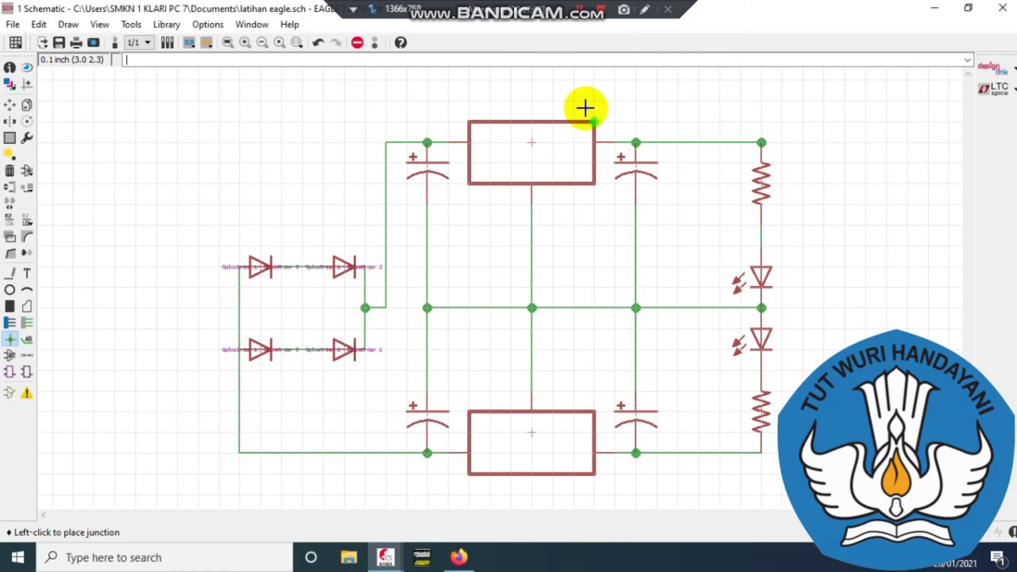
click(602, 15)
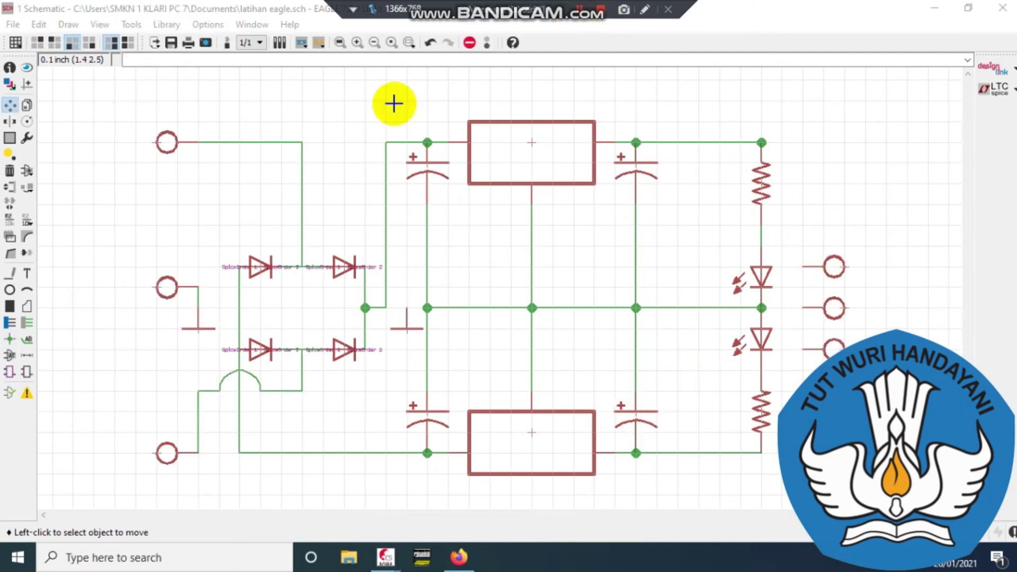
Step: Move the upper output terminal level with the top net and the lower output terminal level with the bottom net
click(831, 269)
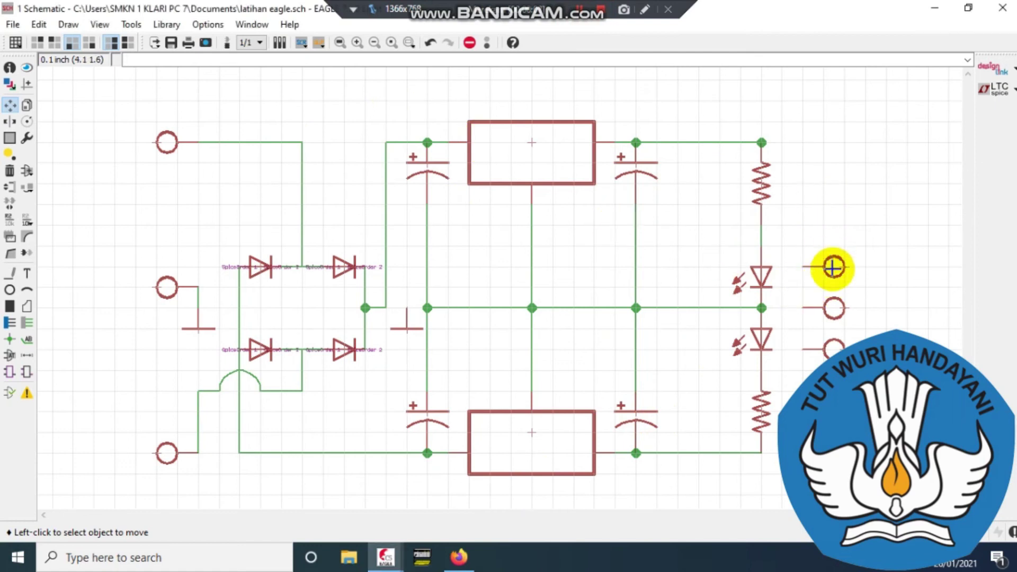
click(833, 267)
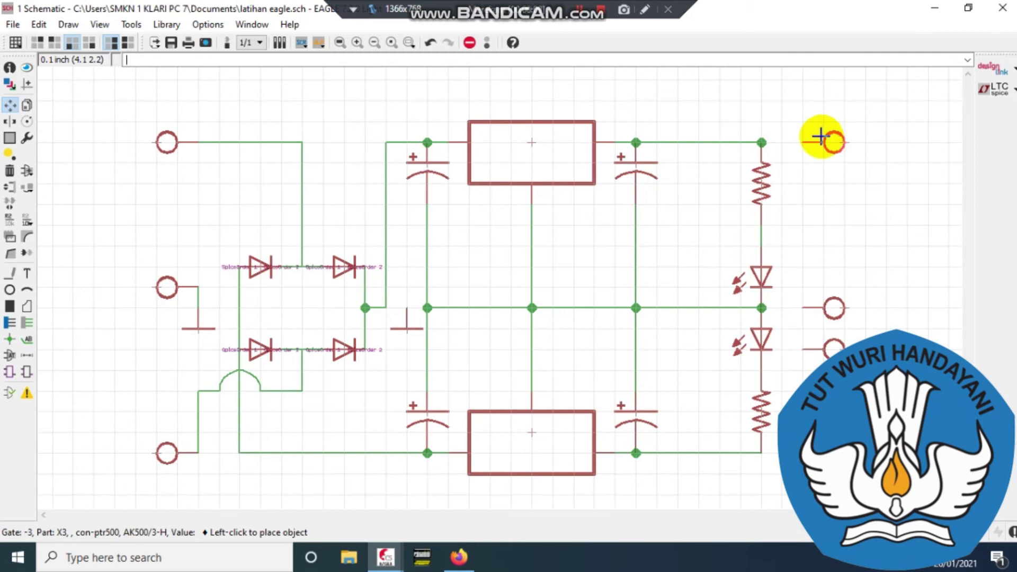
click(821, 137)
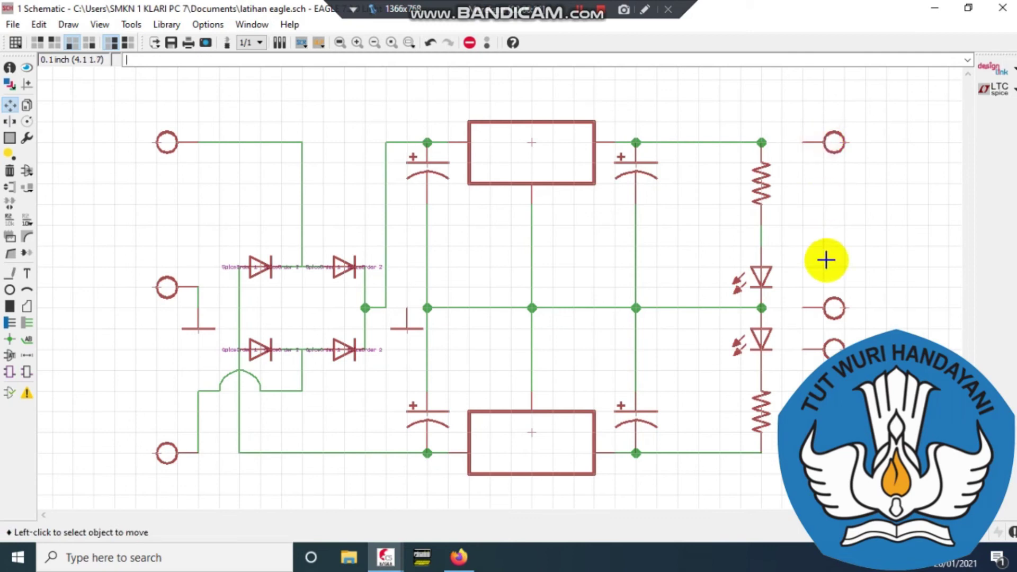
click(831, 349)
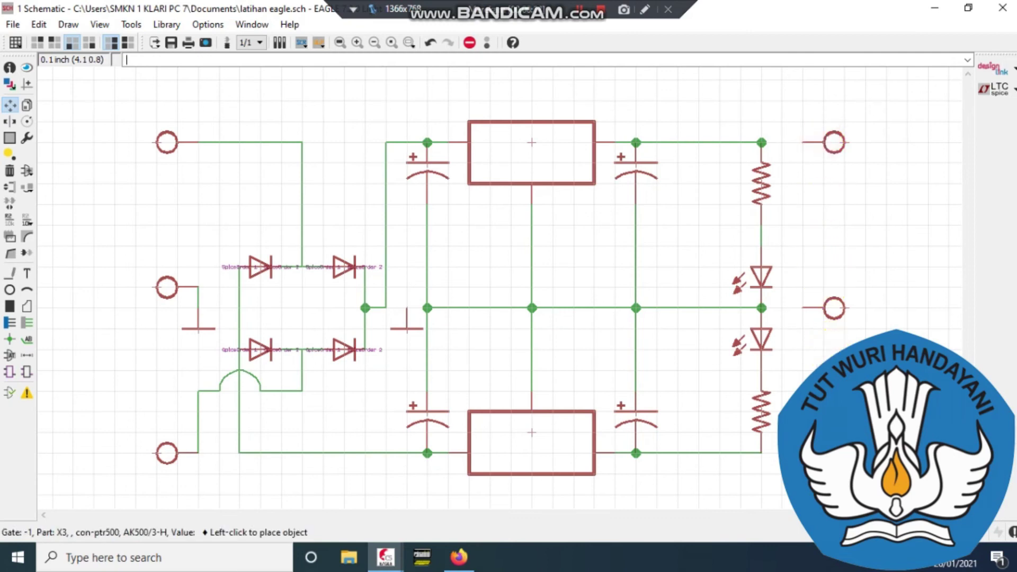
click(834, 308)
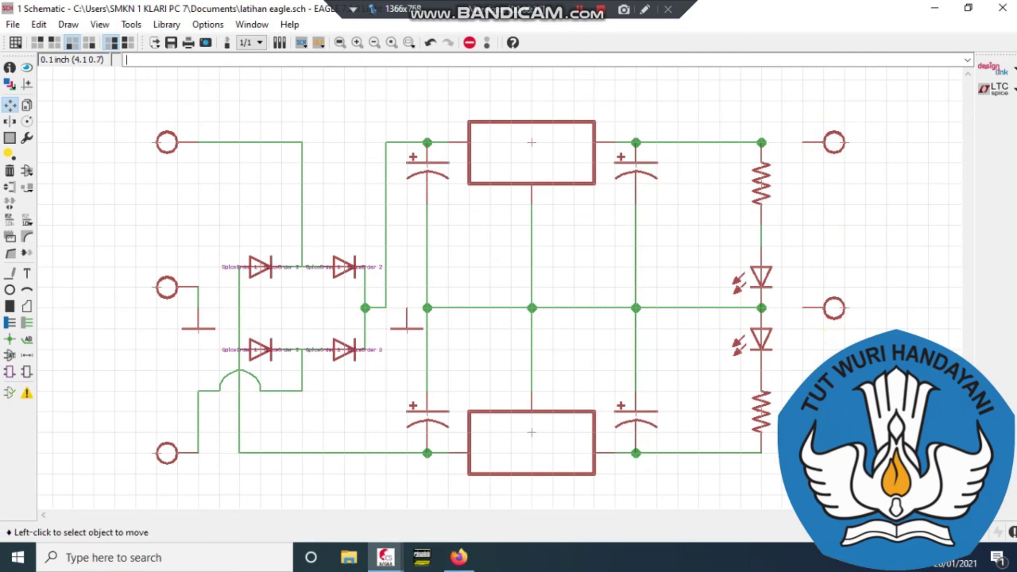
Step: Wire the three output terminals to the right ends of the top, middle and bottom nets
click(11, 273)
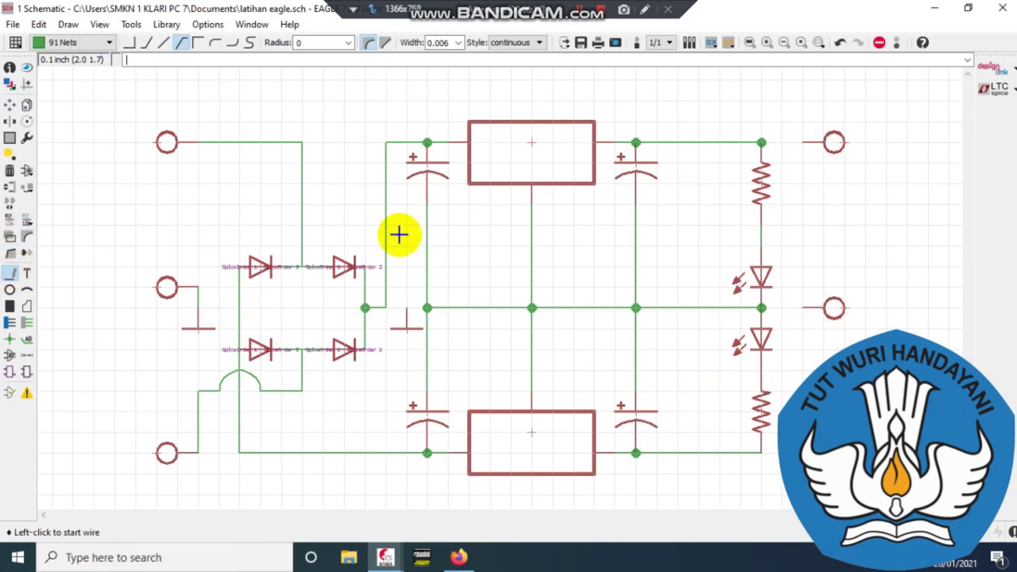
click(803, 143)
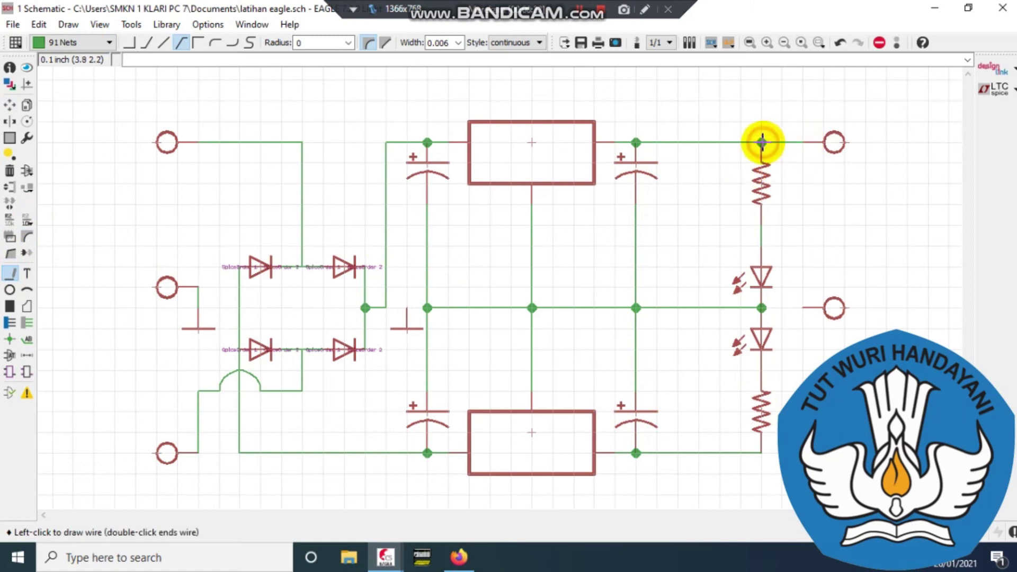
click(761, 142)
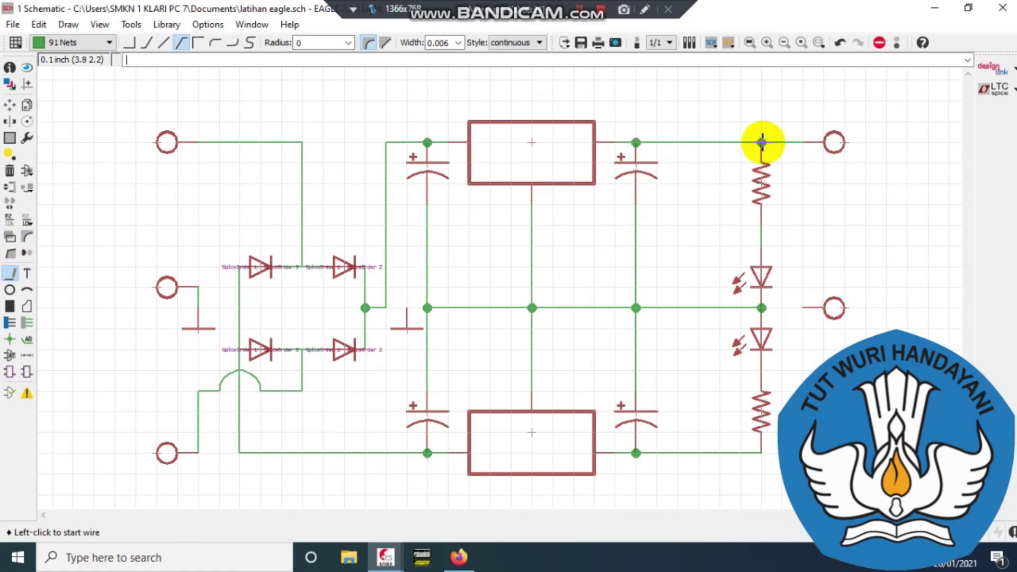
click(802, 307)
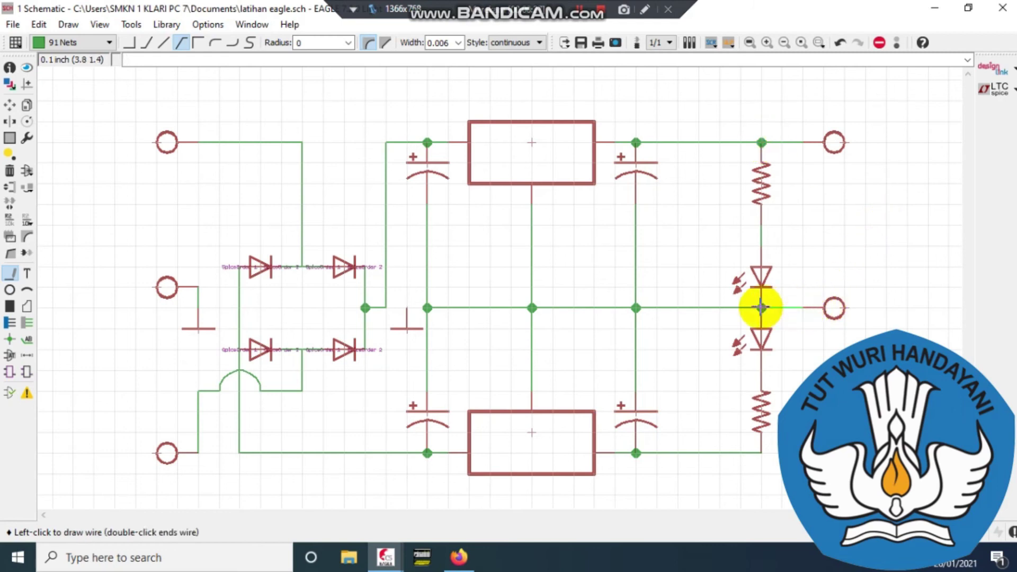
click(761, 307)
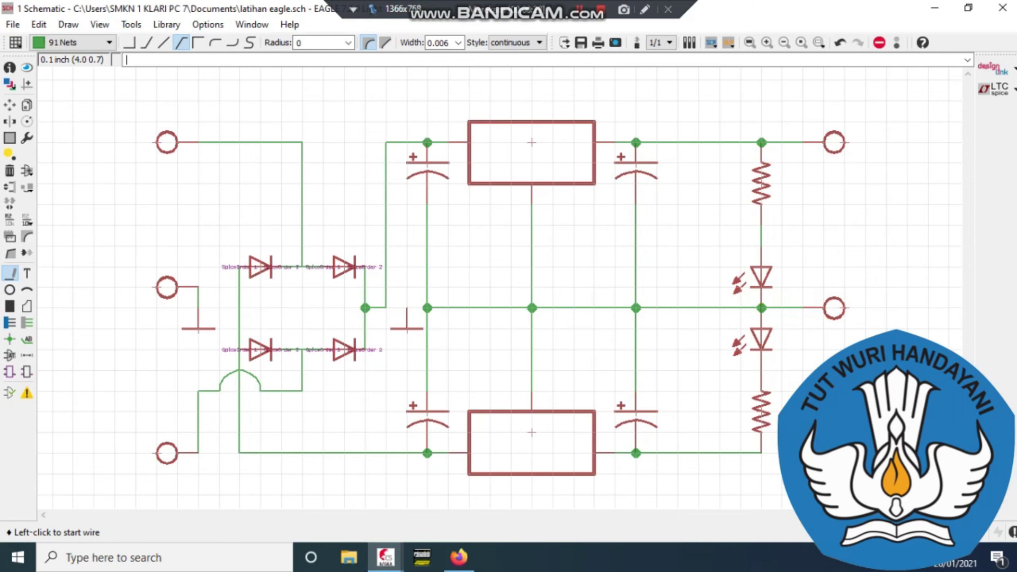
click(761, 453)
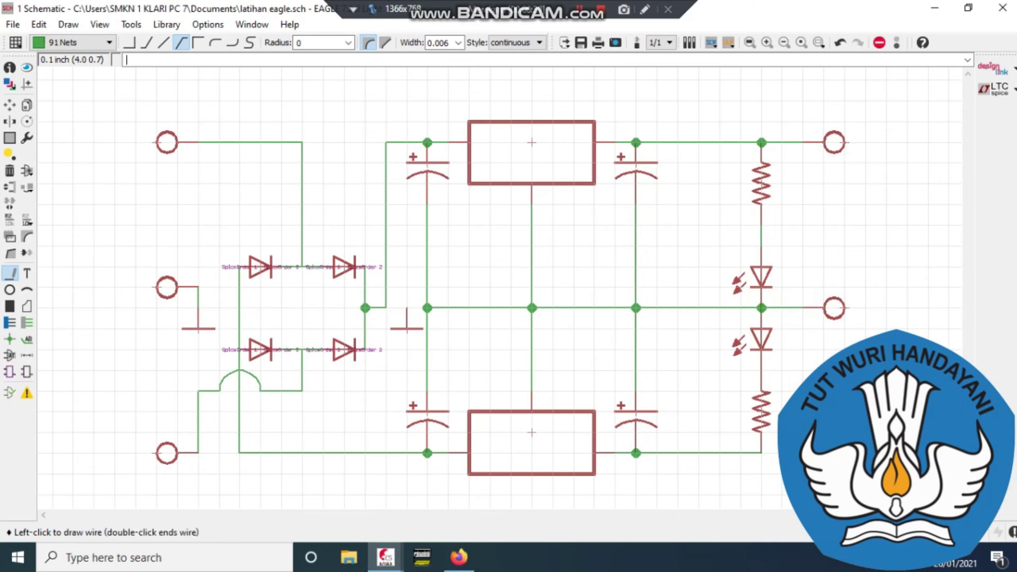
click(761, 453)
Step: Check the reference circuit in Firefox and place a junction where the lower resistor meets the bottom net
click(468, 551)
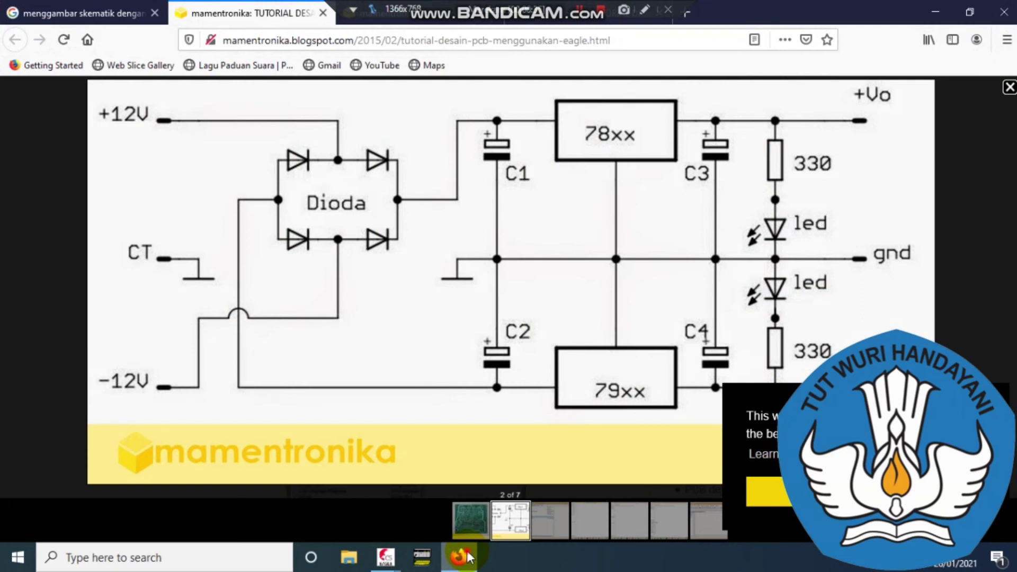
click(461, 556)
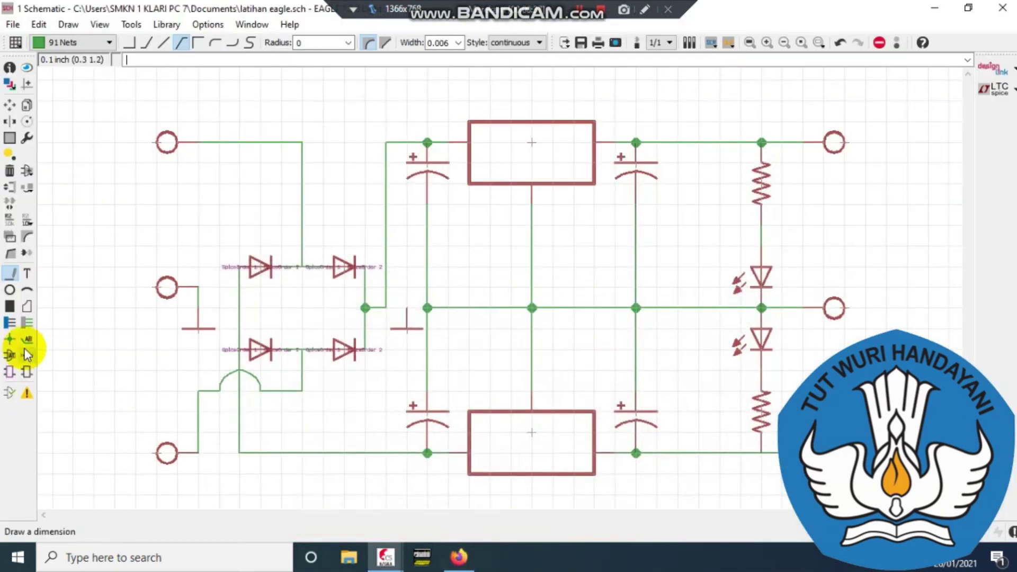
click(10, 340)
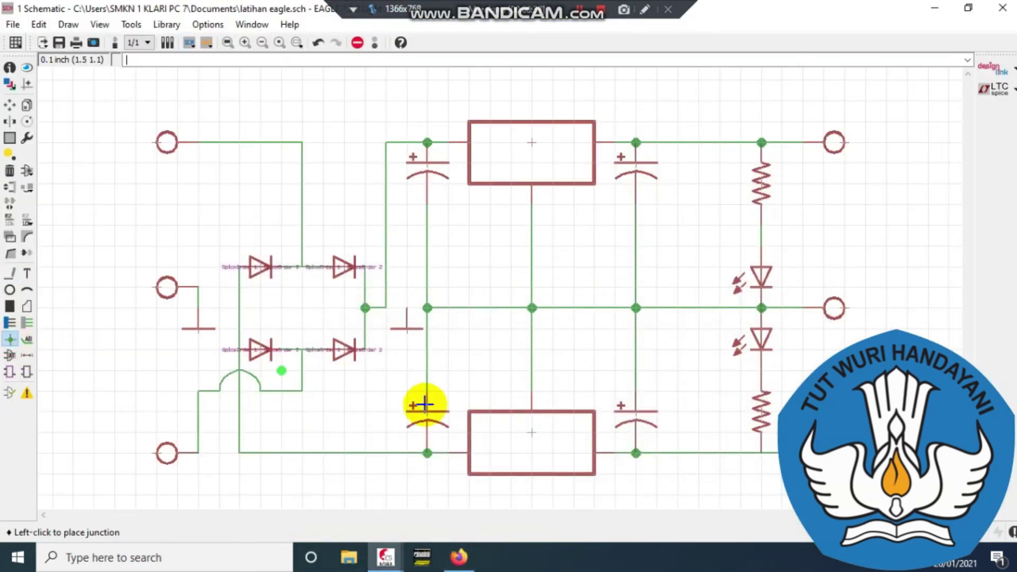
click(756, 444)
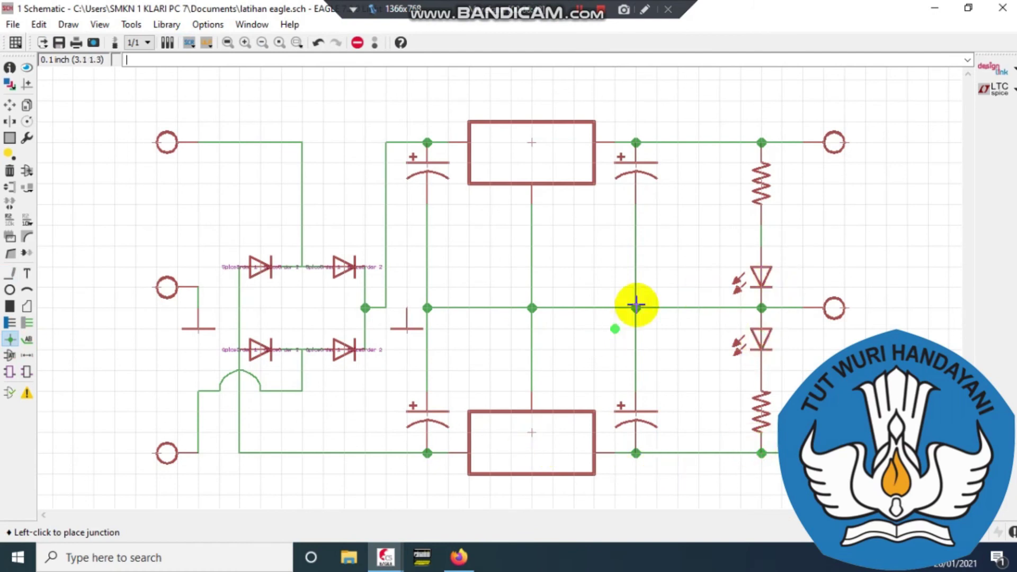
Step: Following the reference circuit in Firefox, place junctions between each resistor and its LED, and midway between the upper and lower diode pairs
click(459, 557)
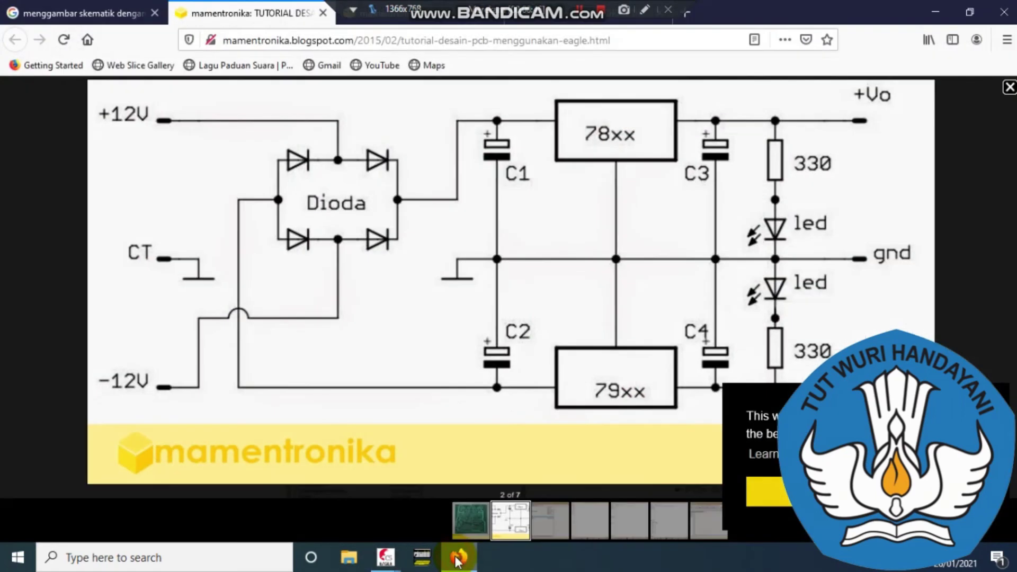
click(459, 557)
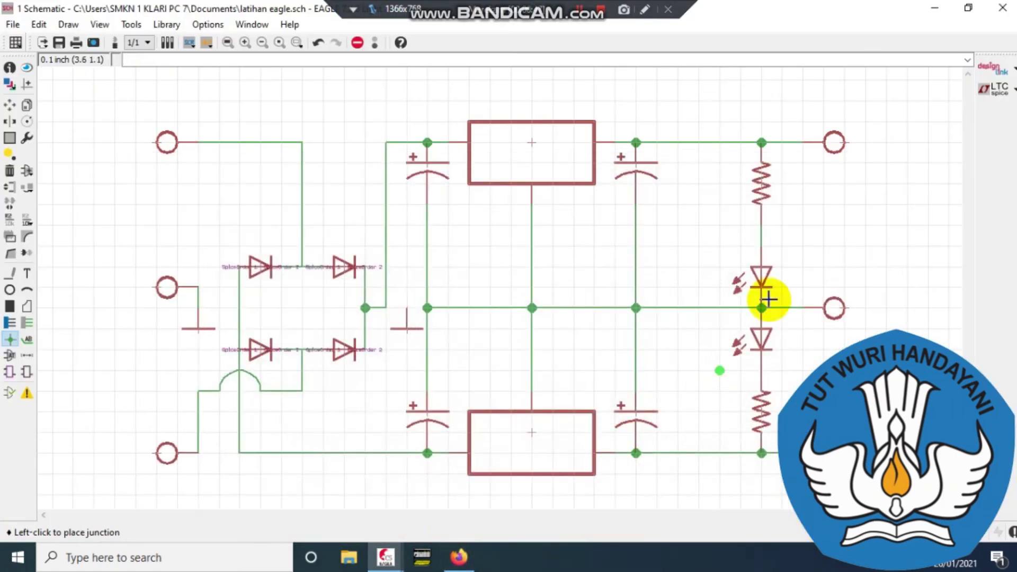
click(758, 230)
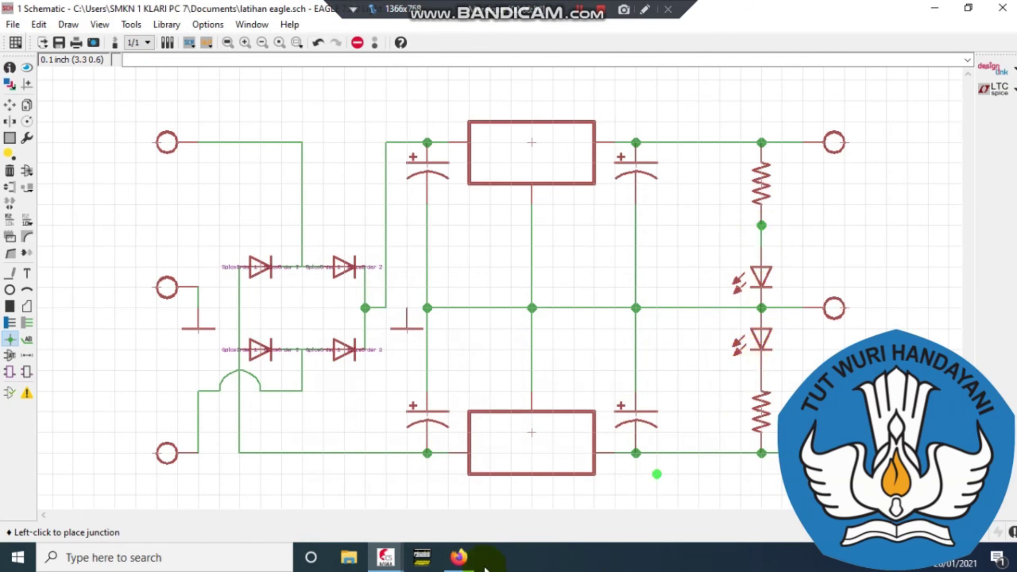
click(460, 558)
click(469, 560)
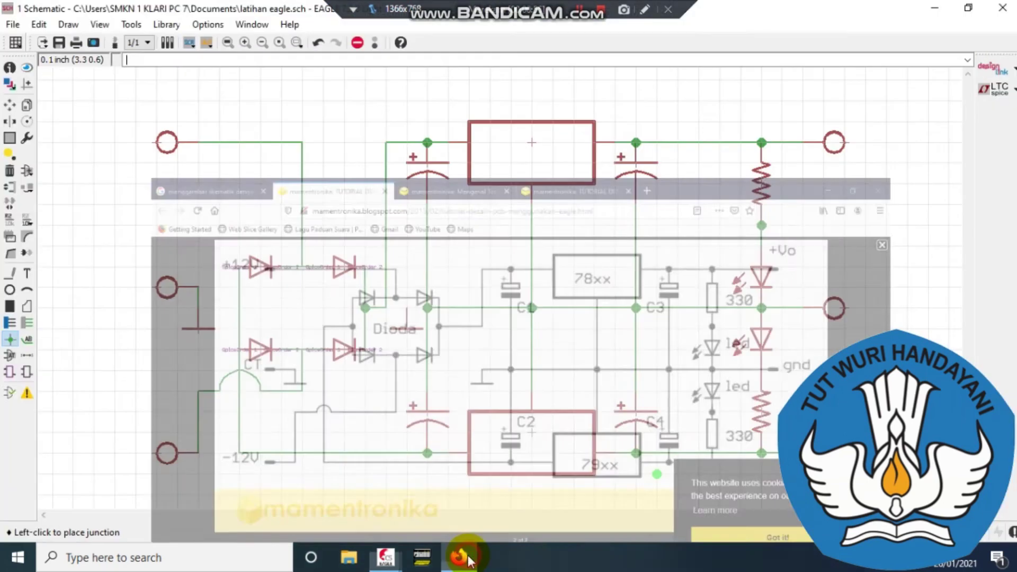
click(758, 370)
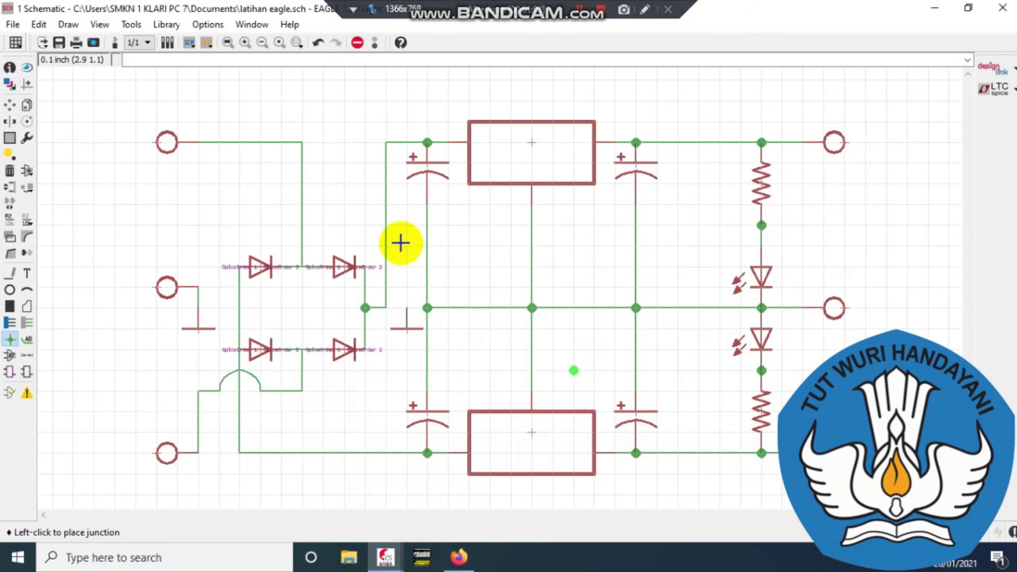
click(302, 263)
click(295, 347)
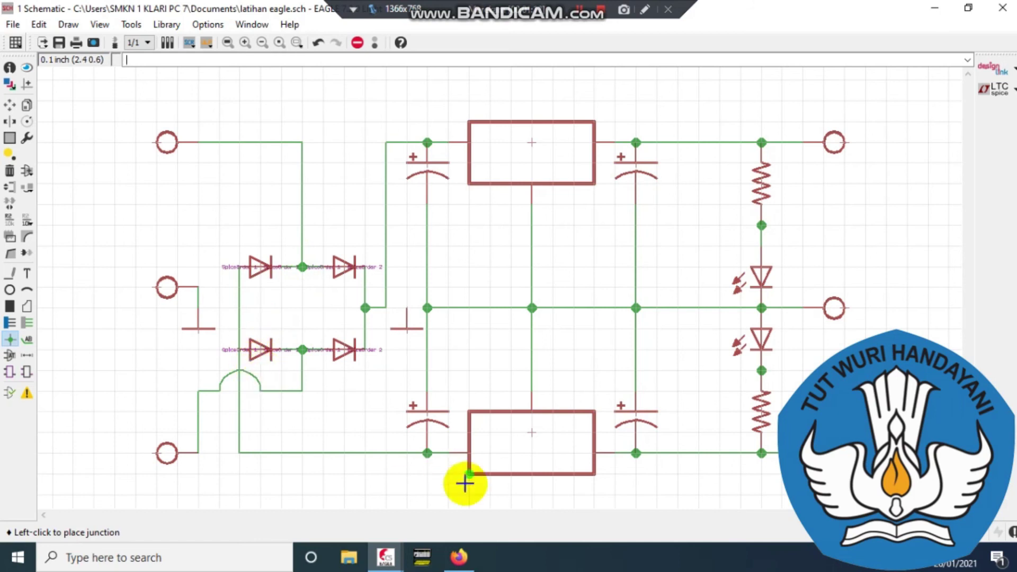
Step: Recheck the reference circuit in Firefox, try a junction at the lower-left diode's left end, and undo it
mouse_move(459, 551)
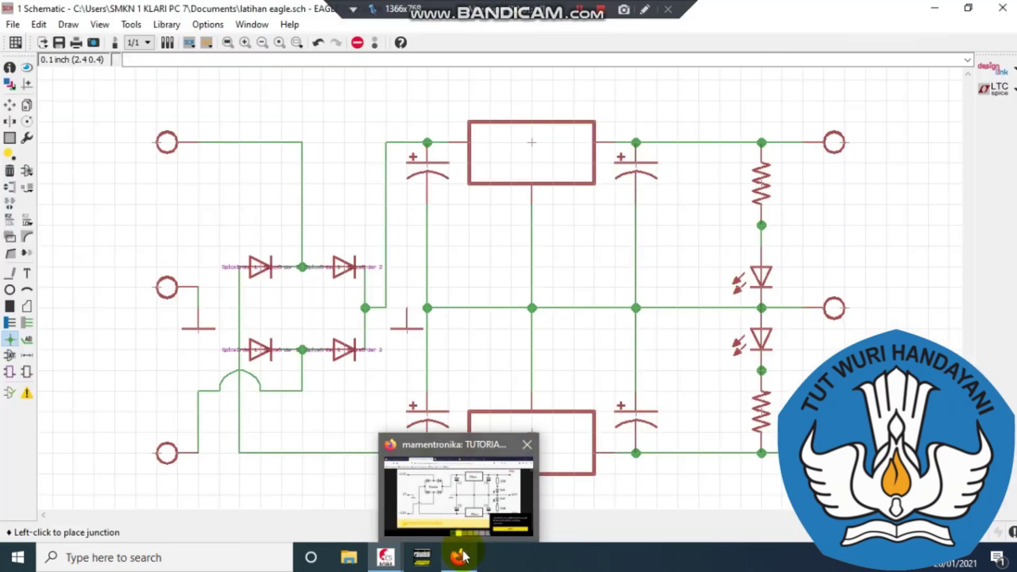
click(462, 552)
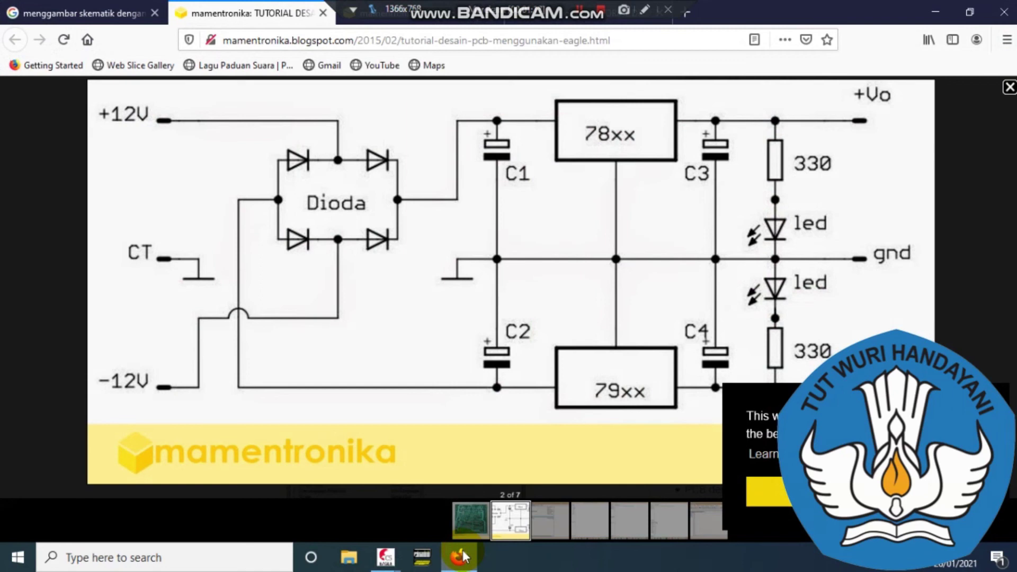
click(463, 550)
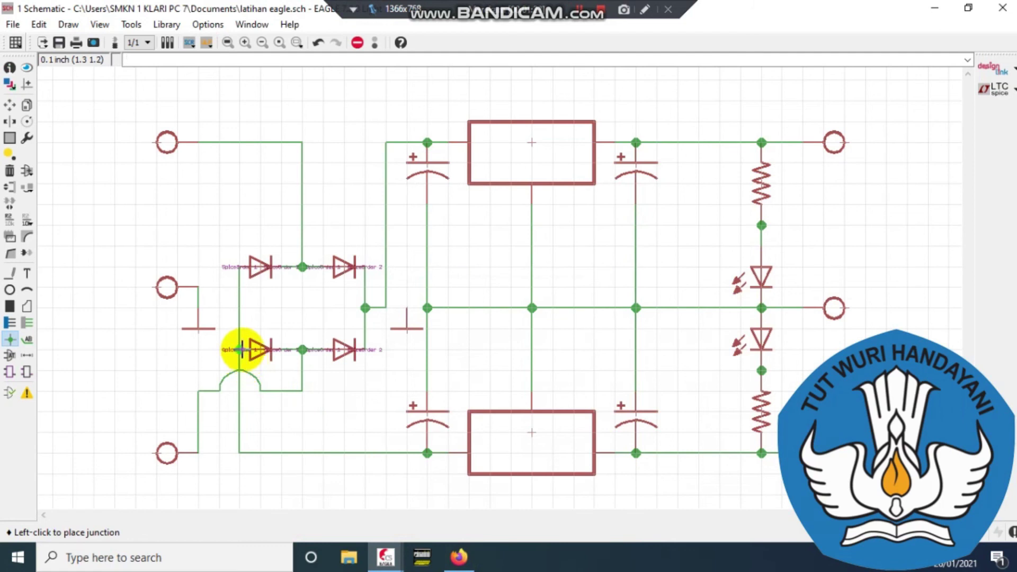
click(239, 350)
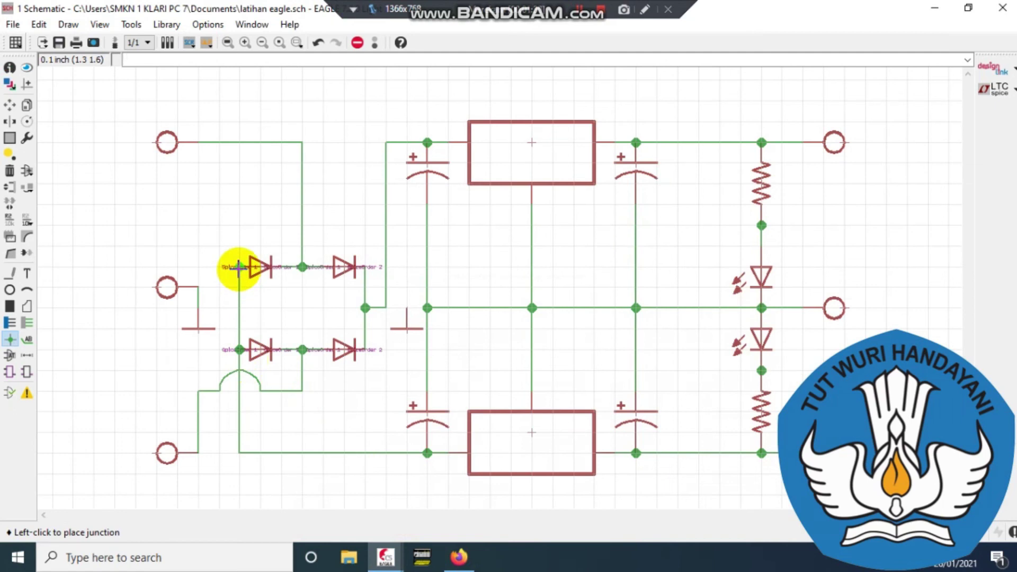
key(ctrl+z)
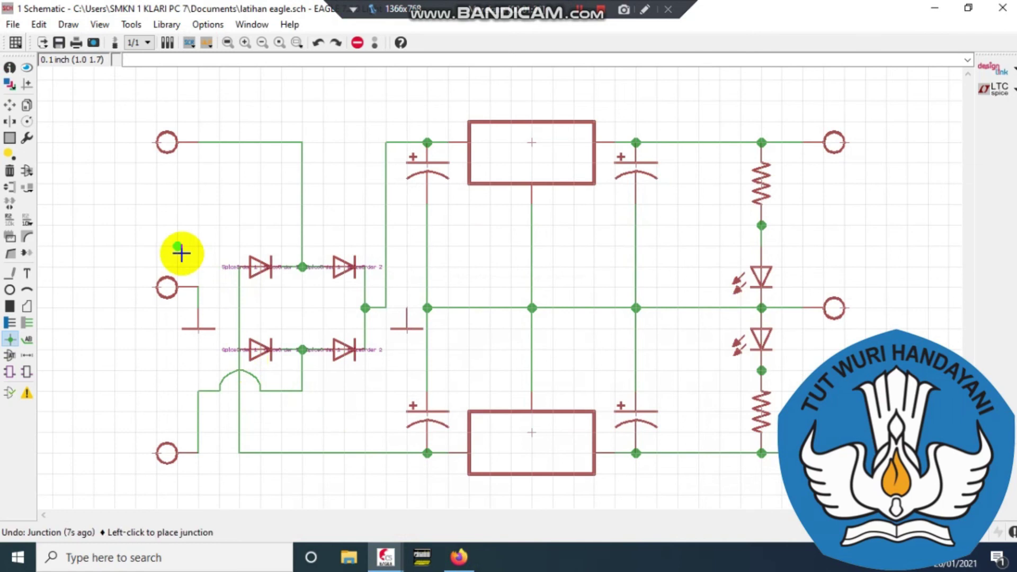
Step: Try mirroring the middle input terminal wired to the ground symbol, and mirror it back
click(9, 122)
click(159, 286)
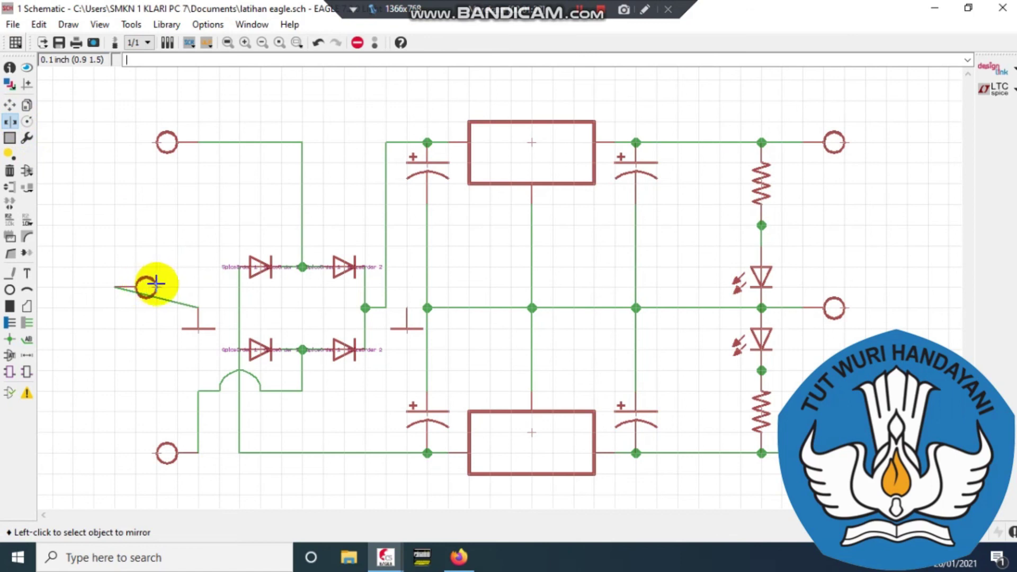
click(154, 285)
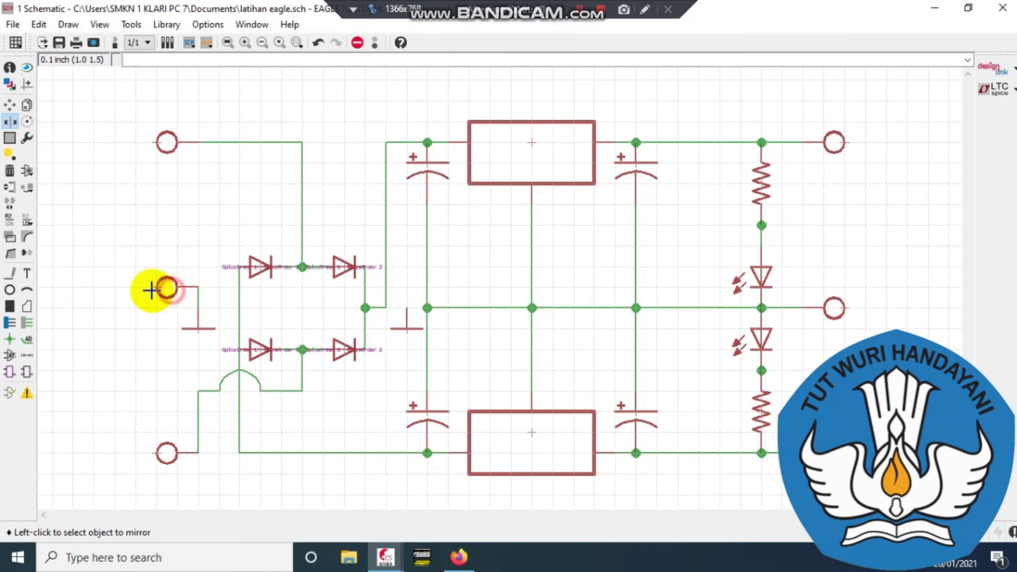
Step: Try mirroring the middle input terminal once more, and undo it
click(151, 287)
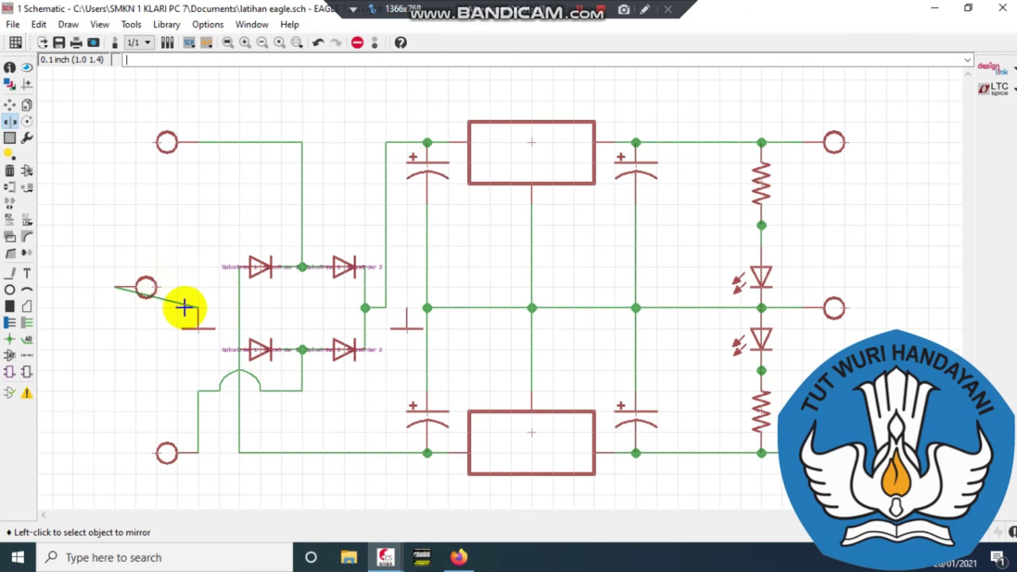
click(11, 107)
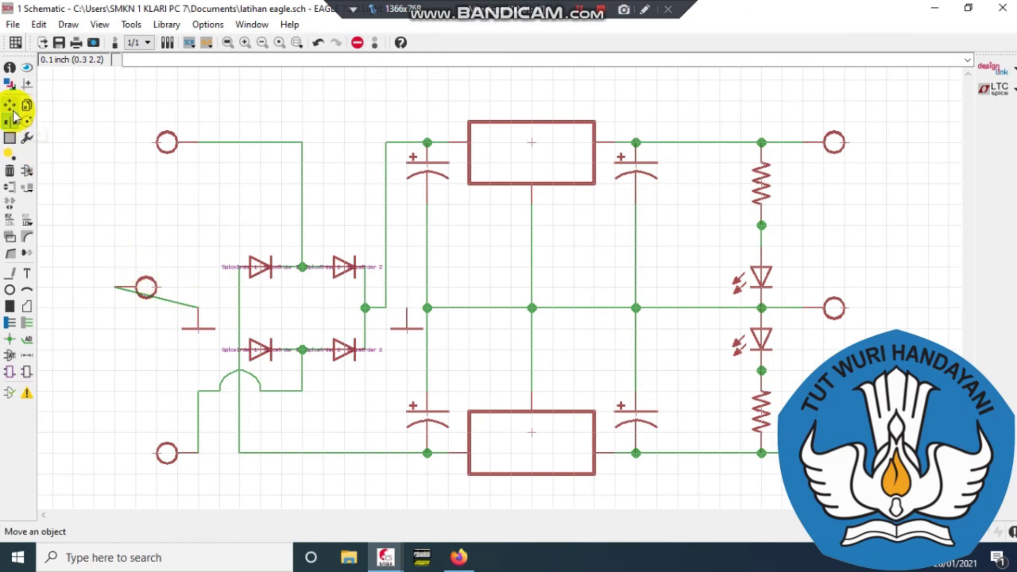
click(12, 122)
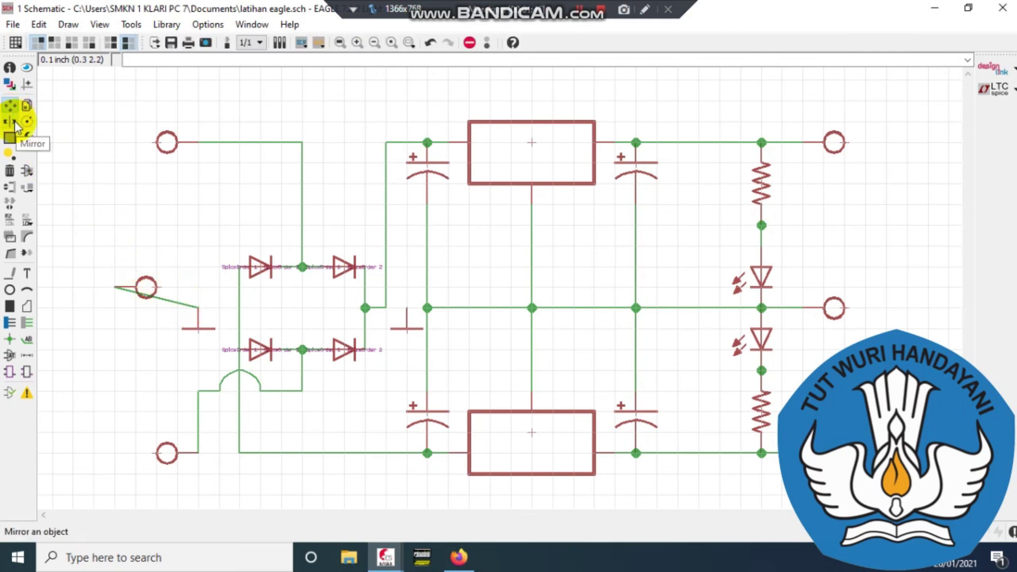
key(ctrl+z)
Step: Move the middle input terminal about 0.2 inch to the left, away from the diode bridge
click(10, 106)
click(167, 281)
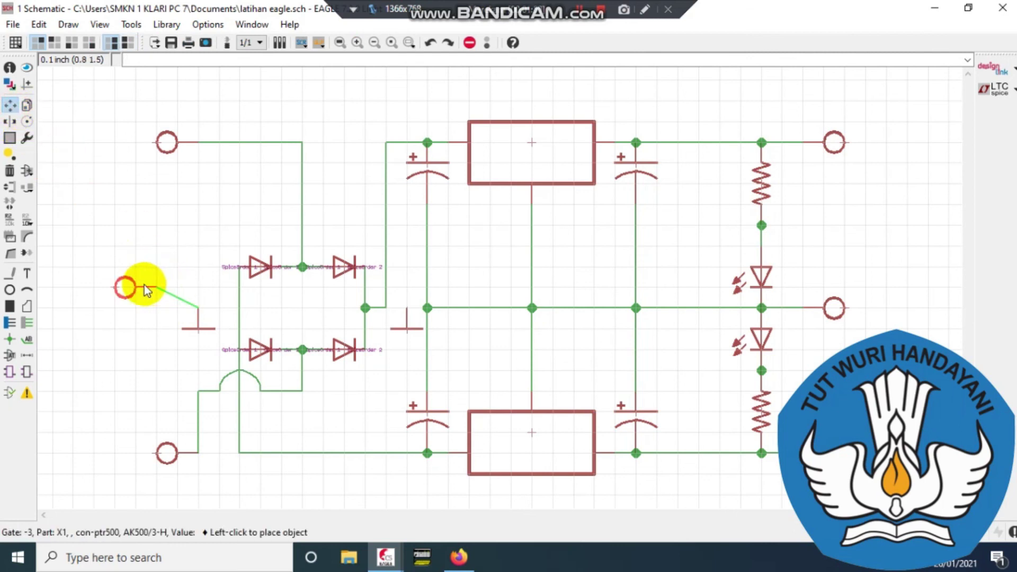
click(147, 287)
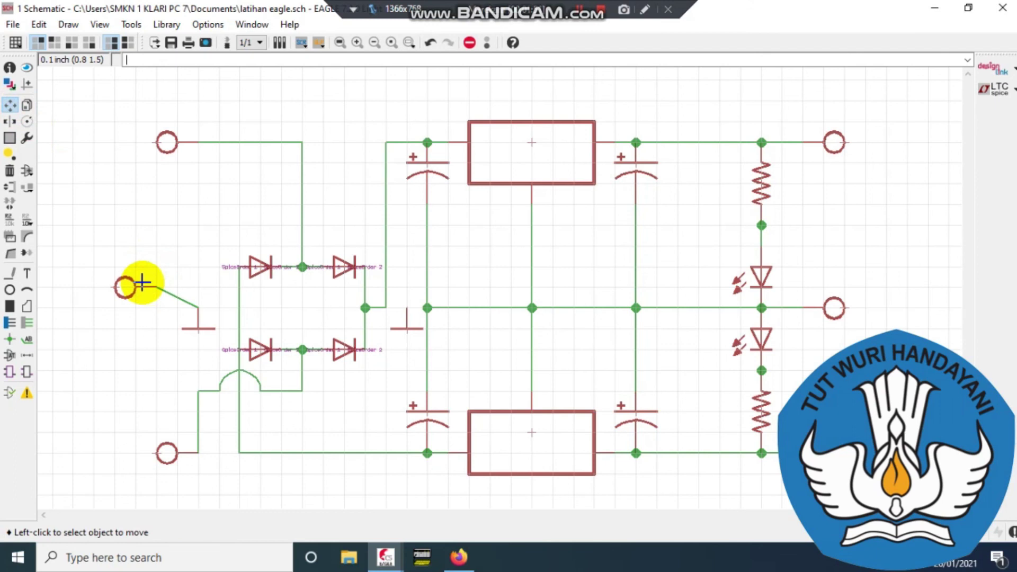
Step: Try moving the ground symbol under the middle terminal's pin and dragging the lower terminal's net, and undo both moves
click(200, 324)
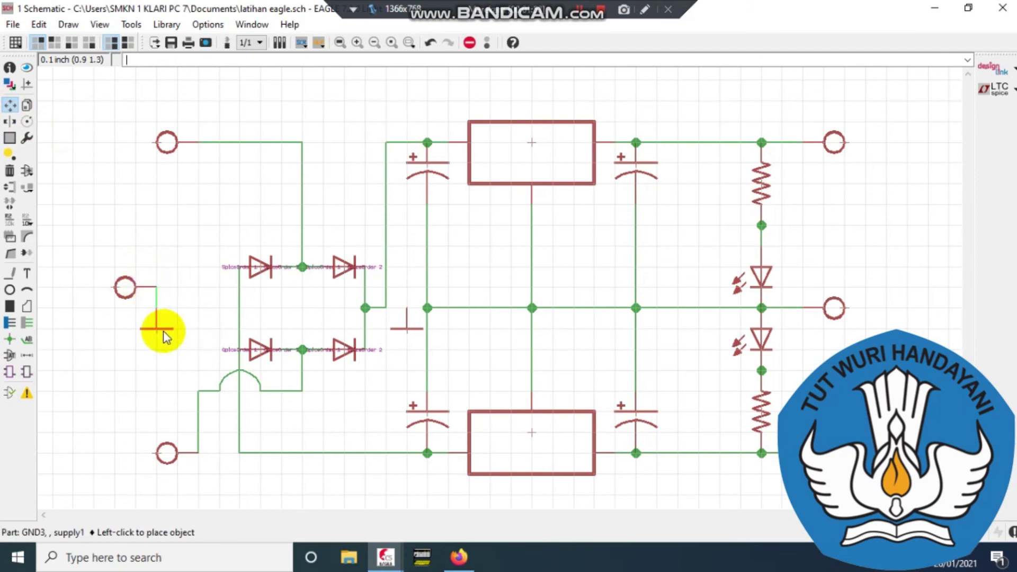
click(158, 329)
click(169, 390)
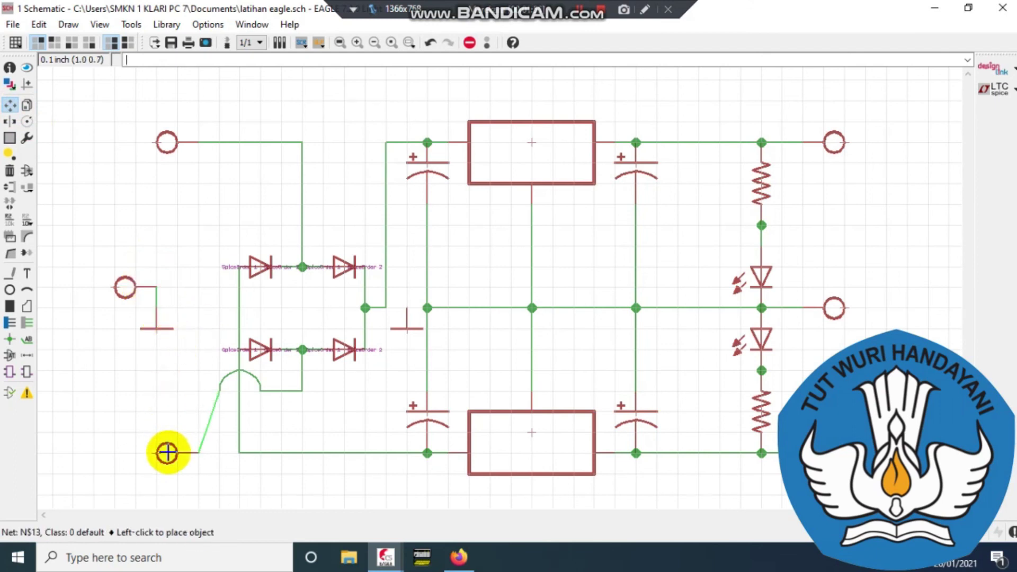
key(ctrl+z)
key(ctrl+z)
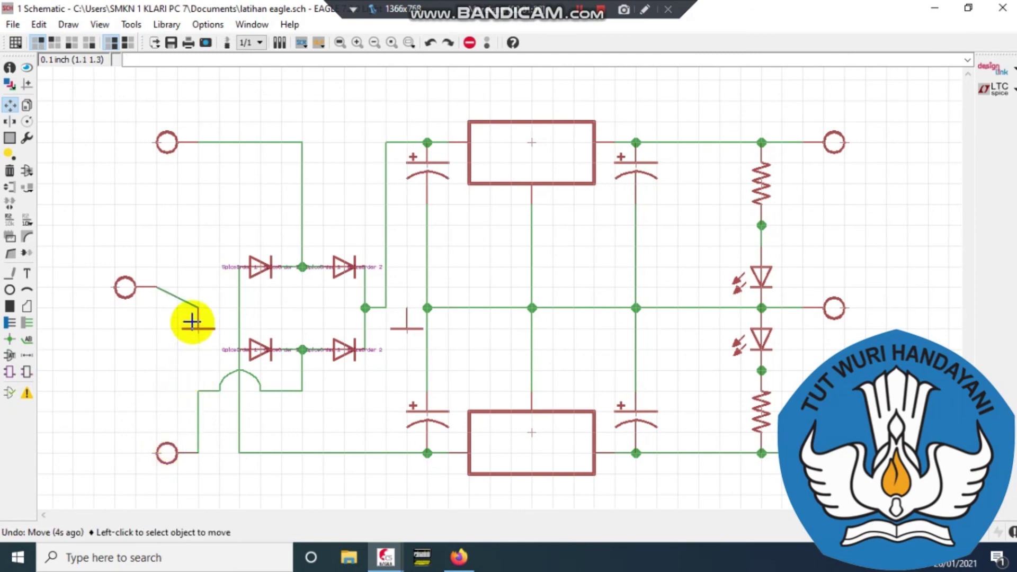
Step: Move the left ground symbol directly below the middle input terminal's pin so their net runs straight down
click(190, 304)
click(197, 308)
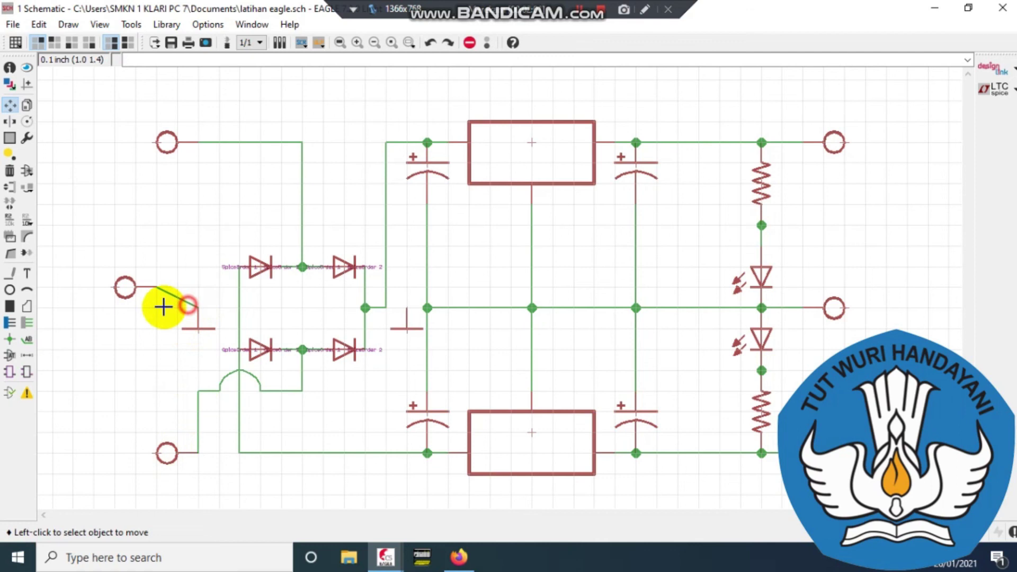
click(197, 319)
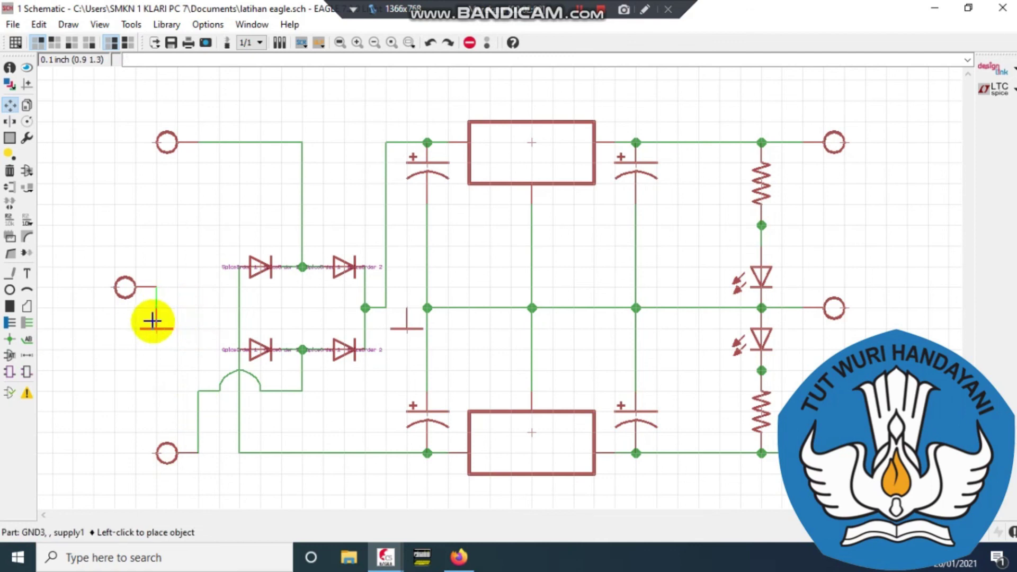
click(152, 321)
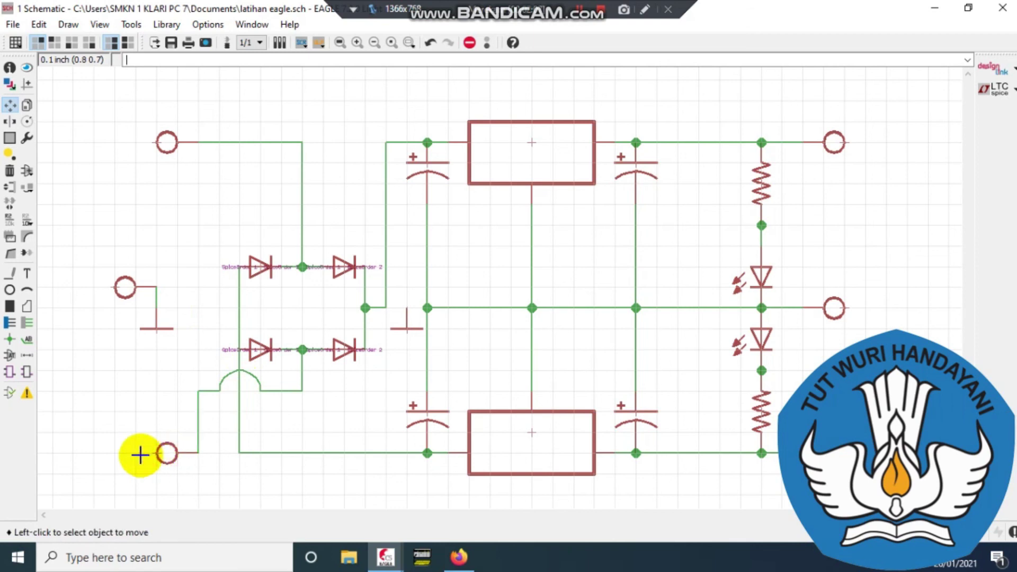
Step: Move the lower input terminal about 0.2 inch left and shift its net corner to keep the segment vertical
click(167, 454)
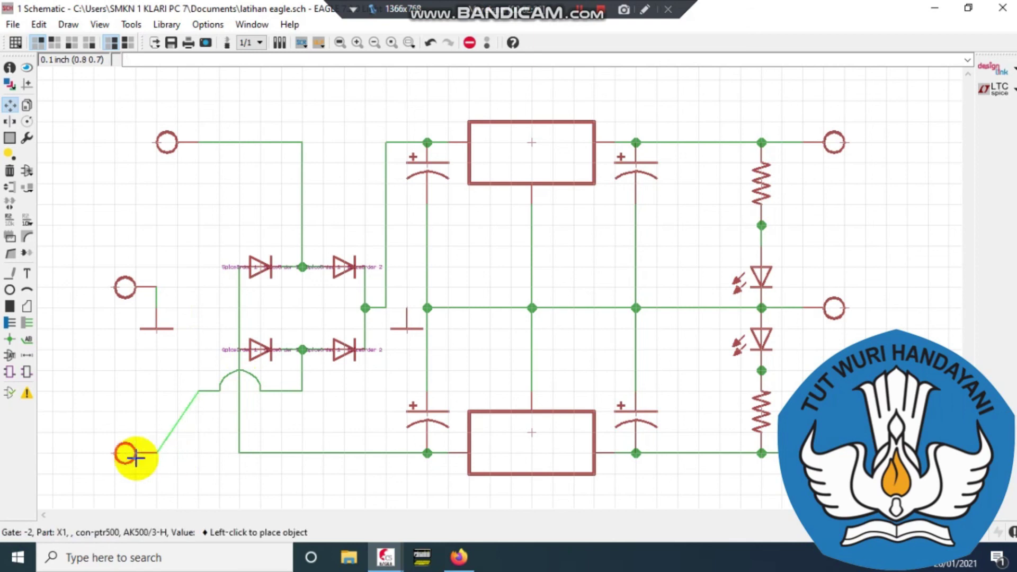
click(135, 457)
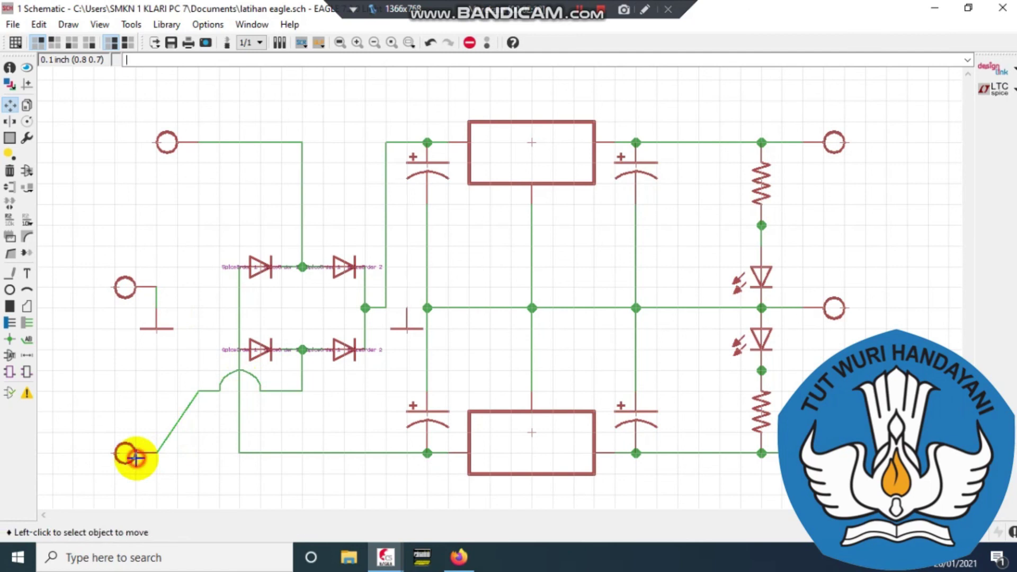
click(196, 395)
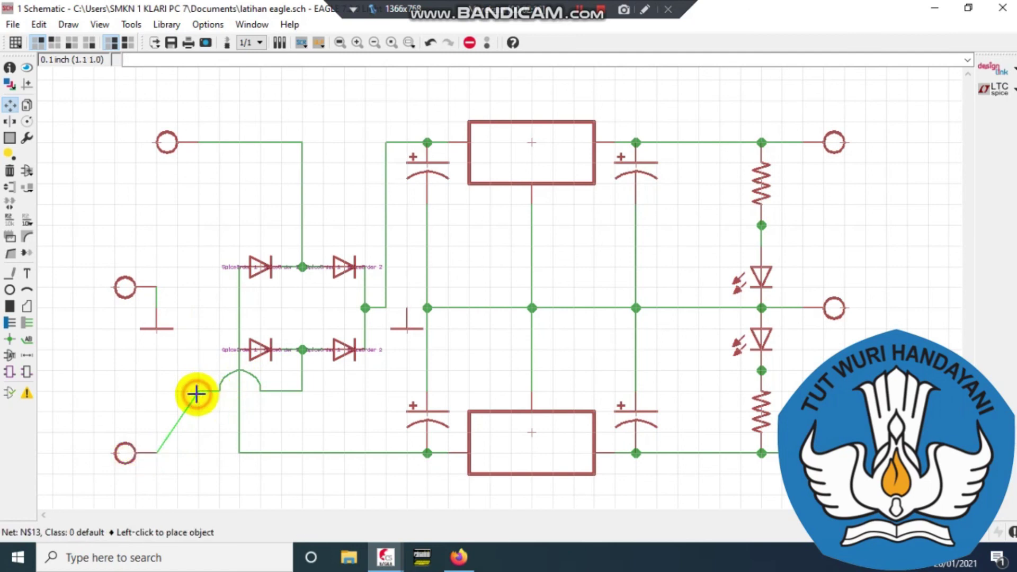
click(164, 397)
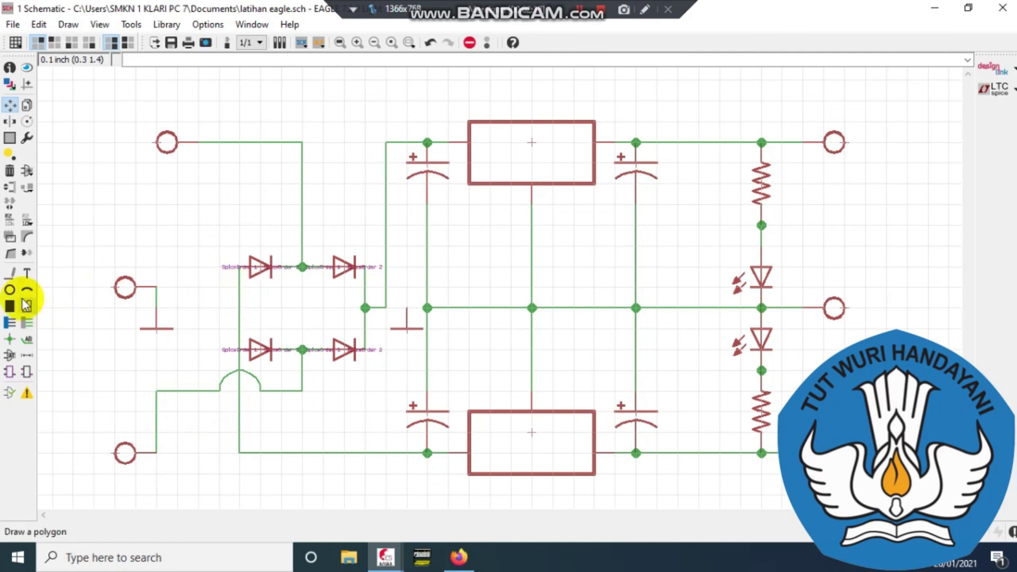
Step: Move the upper input terminal left in line with the other input terminals, and check the reference circuit in Firefox
click(164, 148)
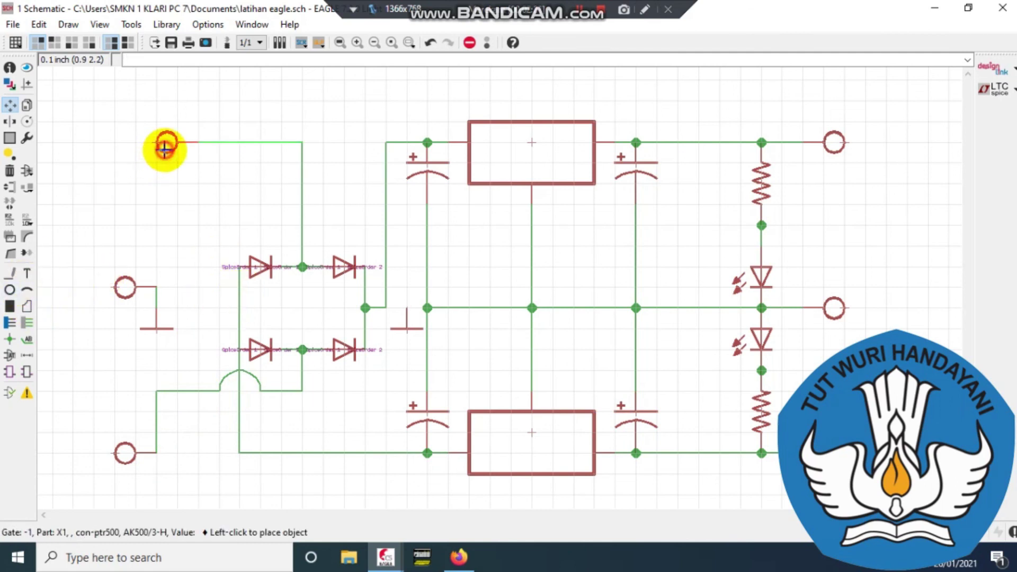
click(117, 147)
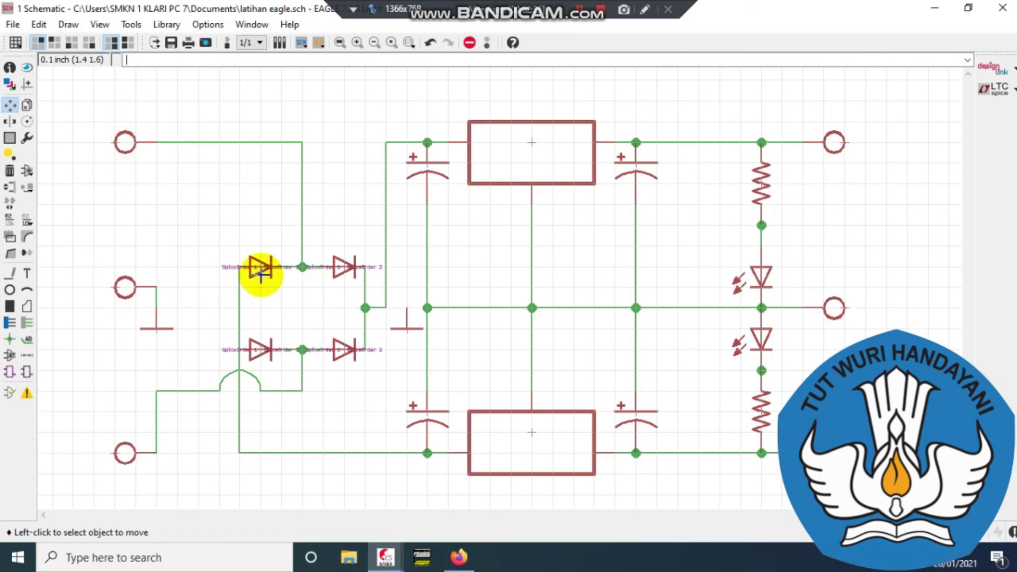
click(460, 557)
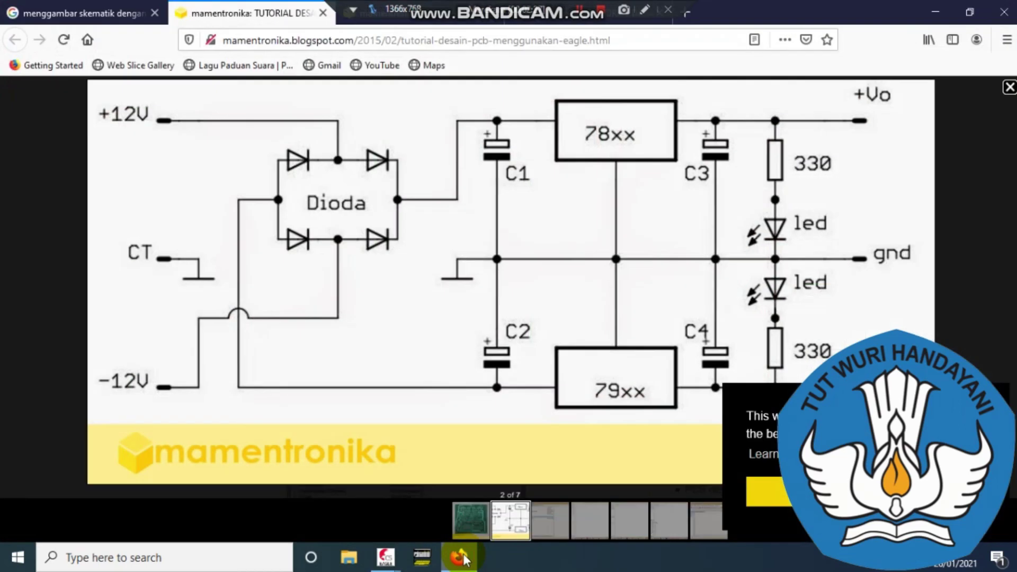
click(459, 557)
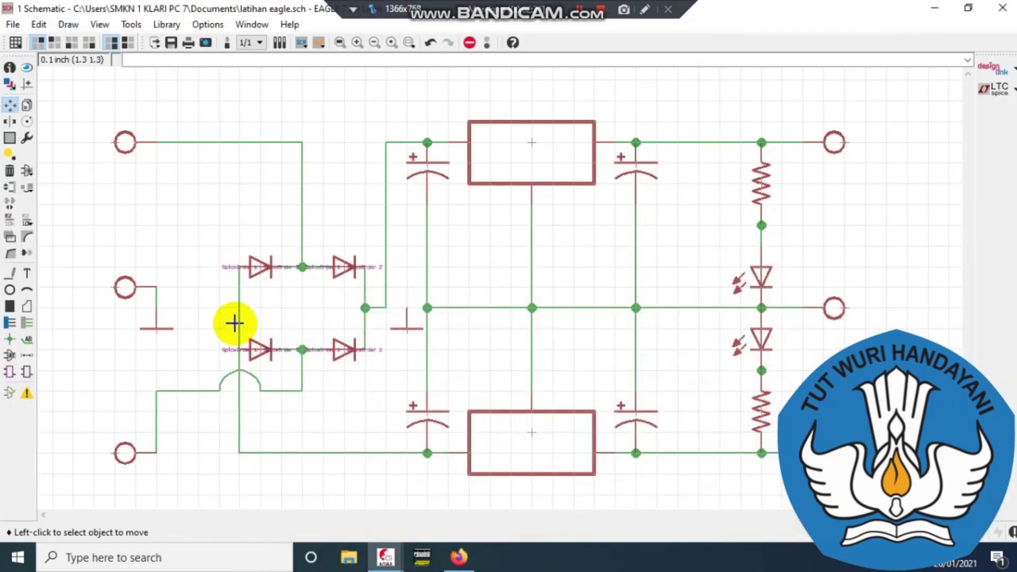
Step: Try drawing a net leftward from the bridge's left side, cancel it, and undo the upper input terminal's move
click(10, 277)
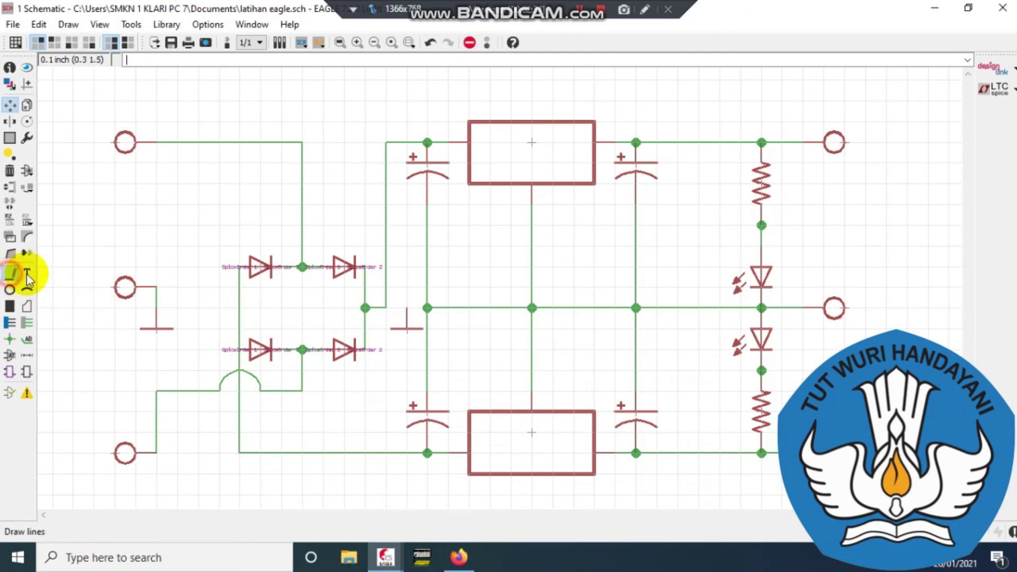
click(238, 309)
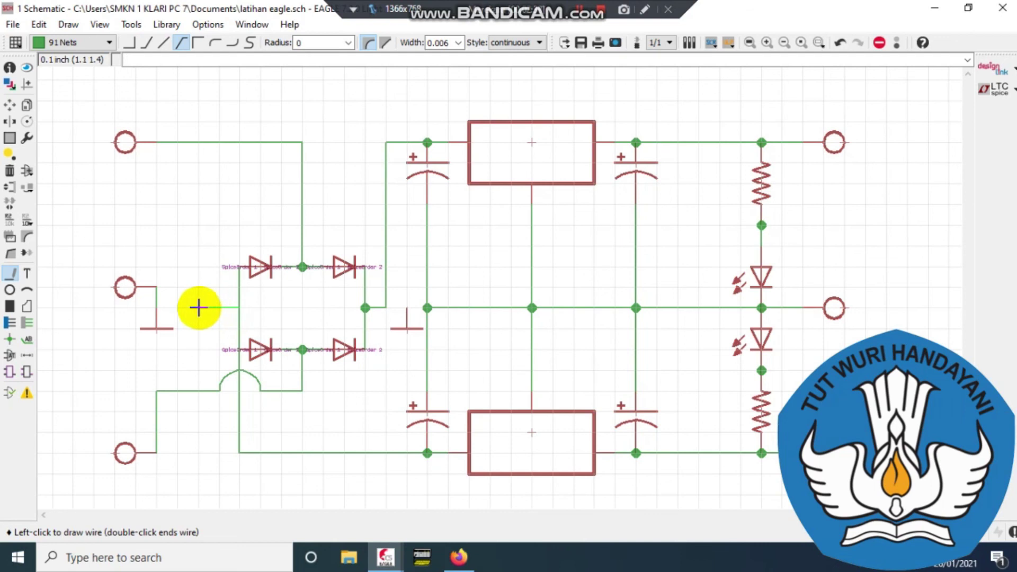
key(Escape)
key(ctrl+z)
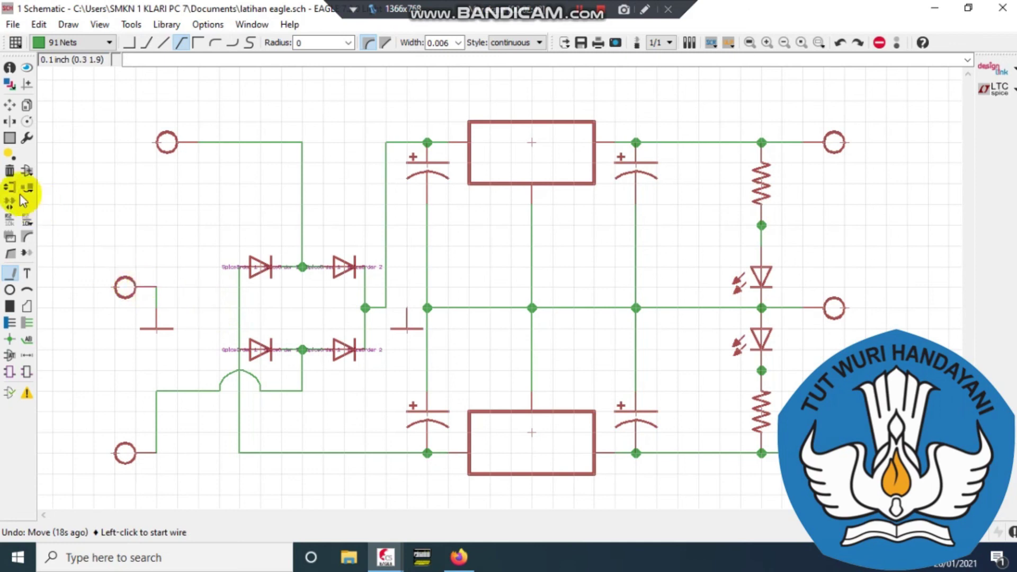
Step: Delete the vertical net below the bridge's left side, the crossing arc, and the lower terminal's connection to the lower diodes
click(9, 171)
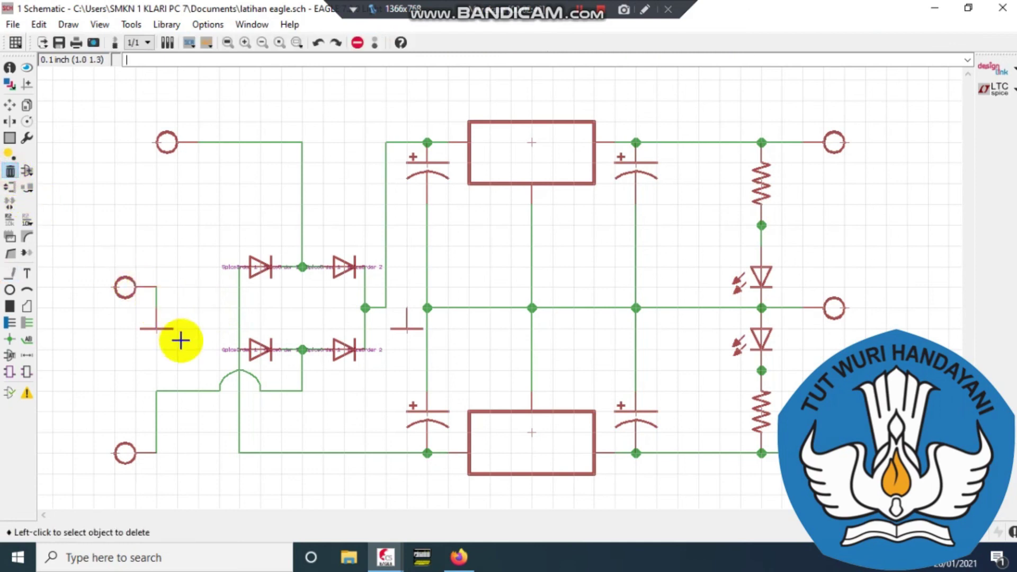
click(236, 405)
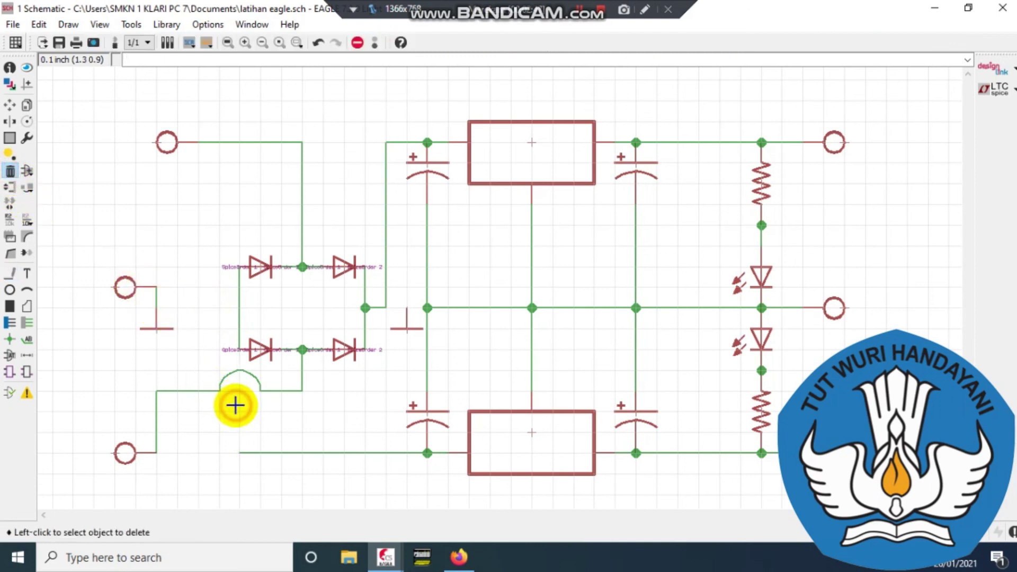
click(219, 381)
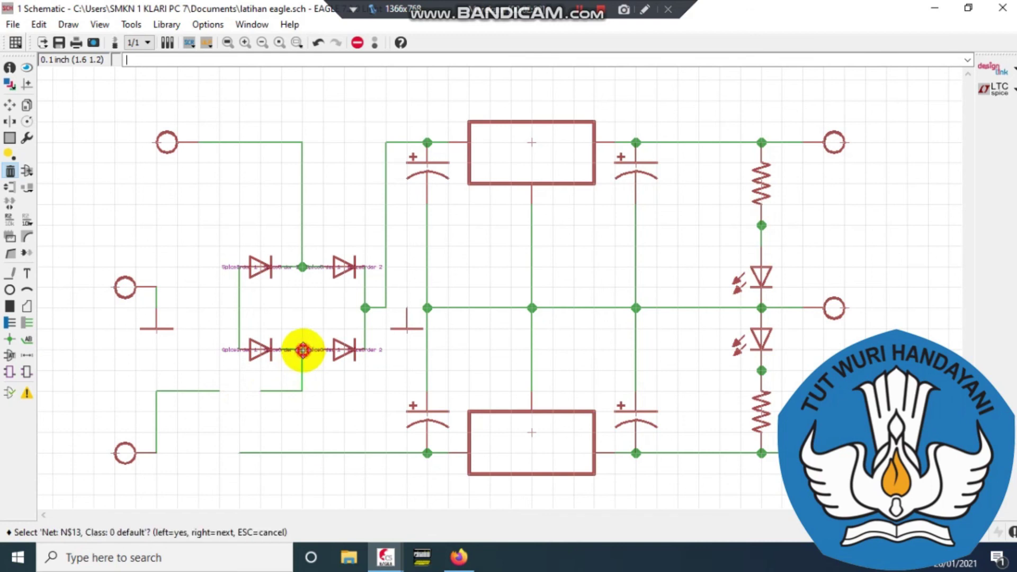
click(302, 370)
click(291, 392)
click(188, 391)
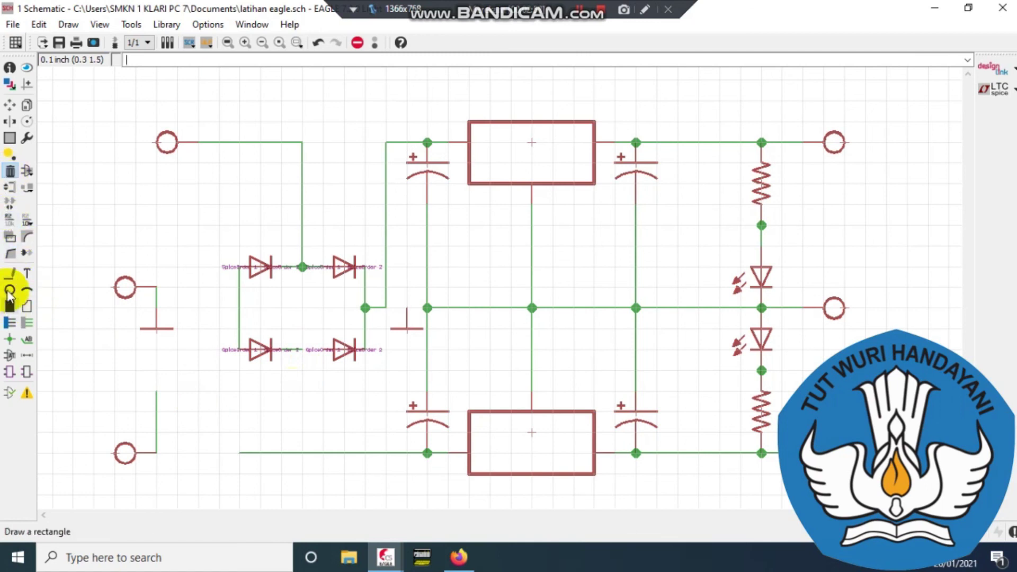
Step: Redraw the net joining the two lower diodes of the bridge
click(8, 274)
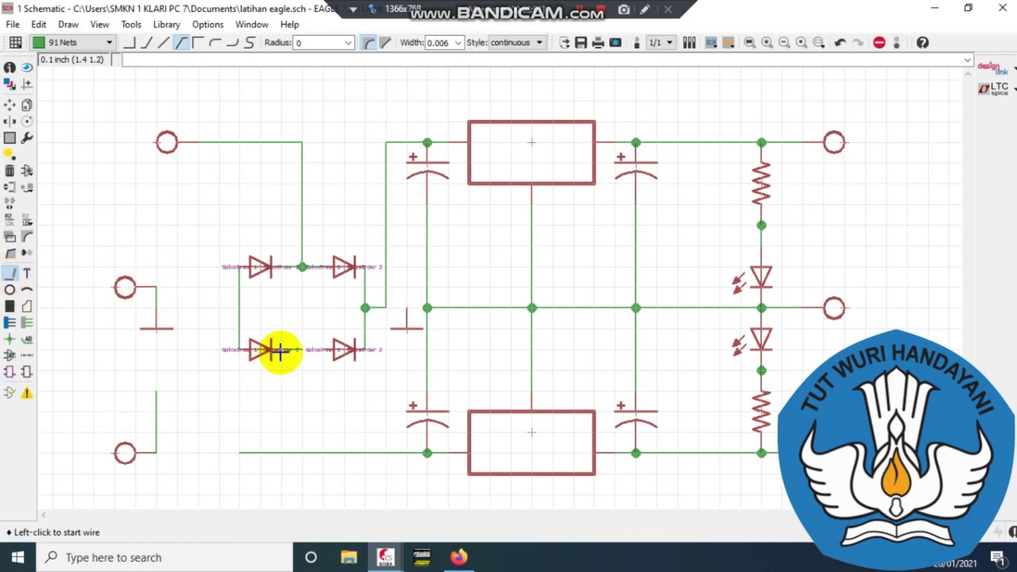
click(321, 348)
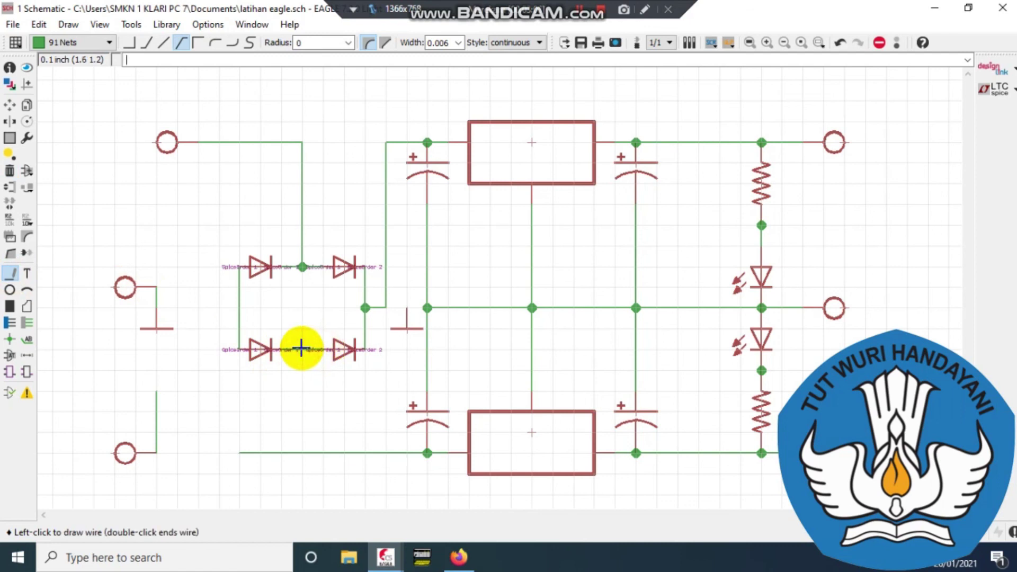
double_click(301, 348)
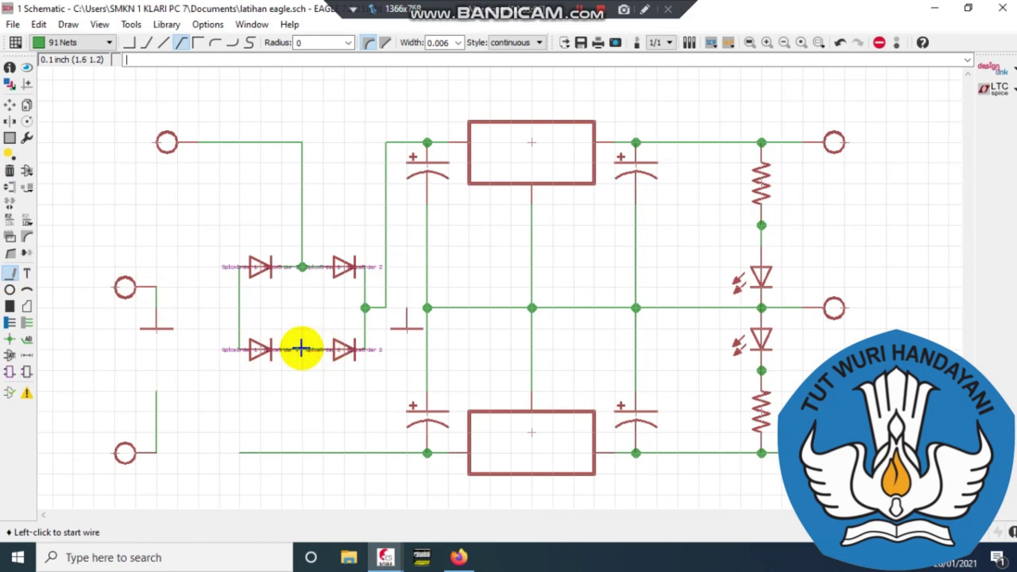
Step: Route a net from the bridge's left midpoint 0.1 inch left and down to the bottom net, merging as N$2, with a junction at its start
click(237, 308)
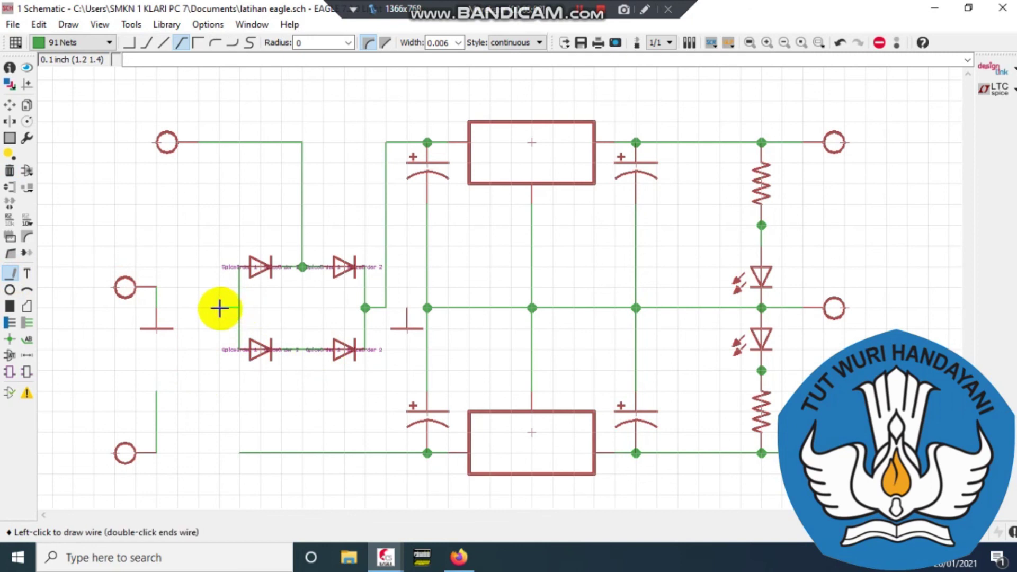
click(219, 308)
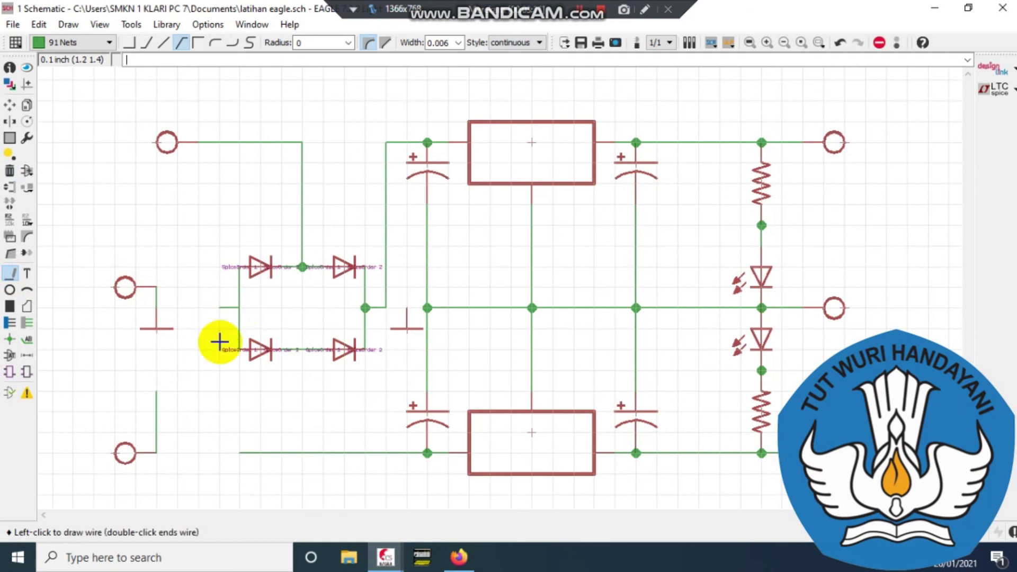
click(220, 449)
click(239, 454)
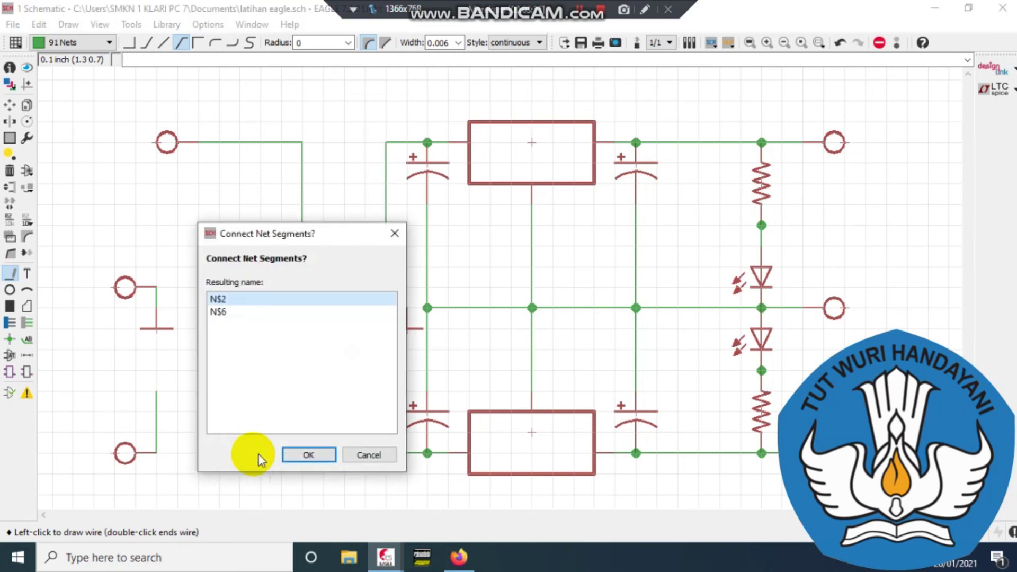
click(300, 454)
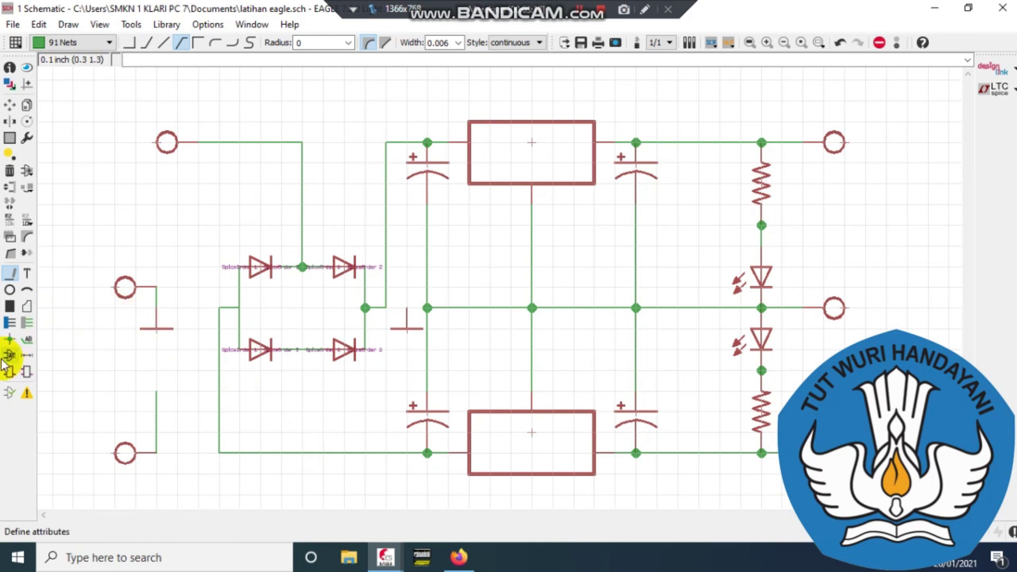
click(10, 340)
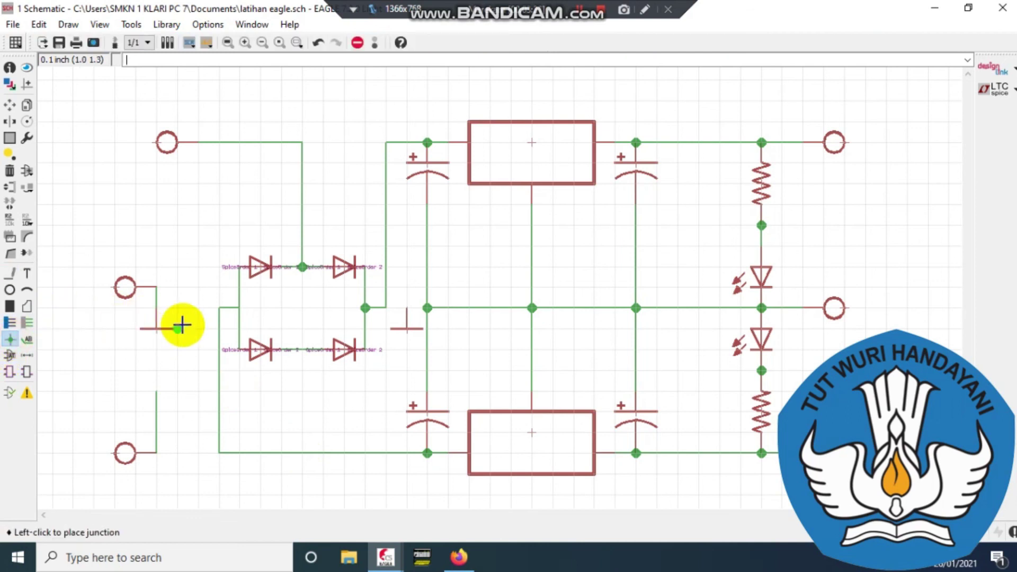
click(236, 311)
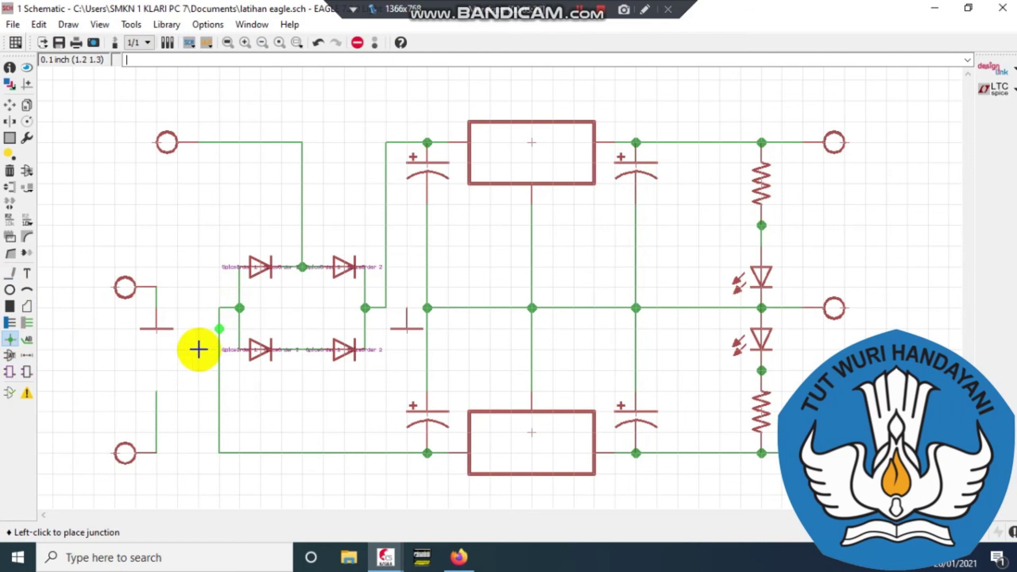
Step: Route a net from the lower diodes' midpoint 0.2 inch down and 0.3 inch left, ending in a 0.2-inch-wide upward arc over the vertical net
click(9, 276)
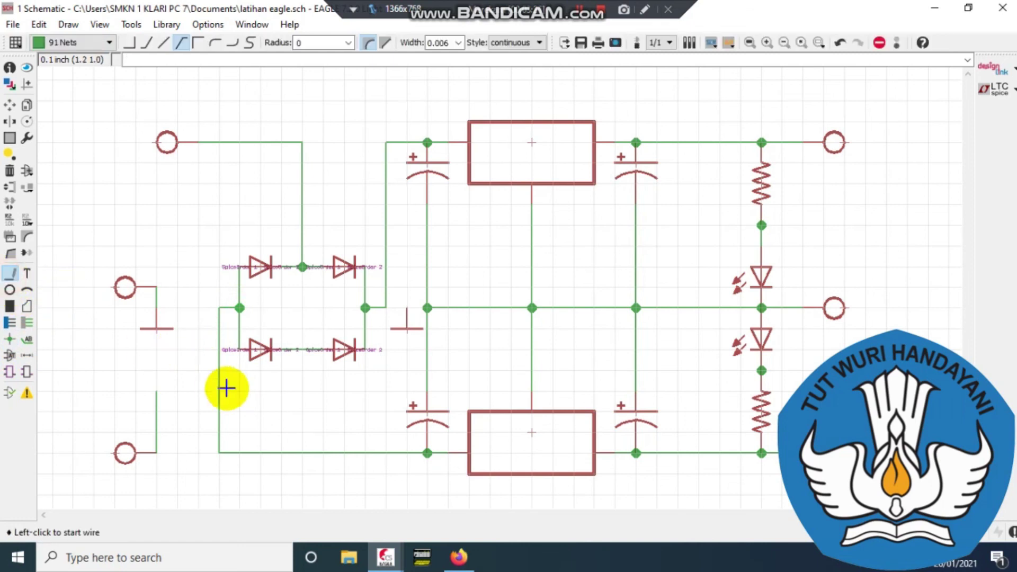
click(302, 349)
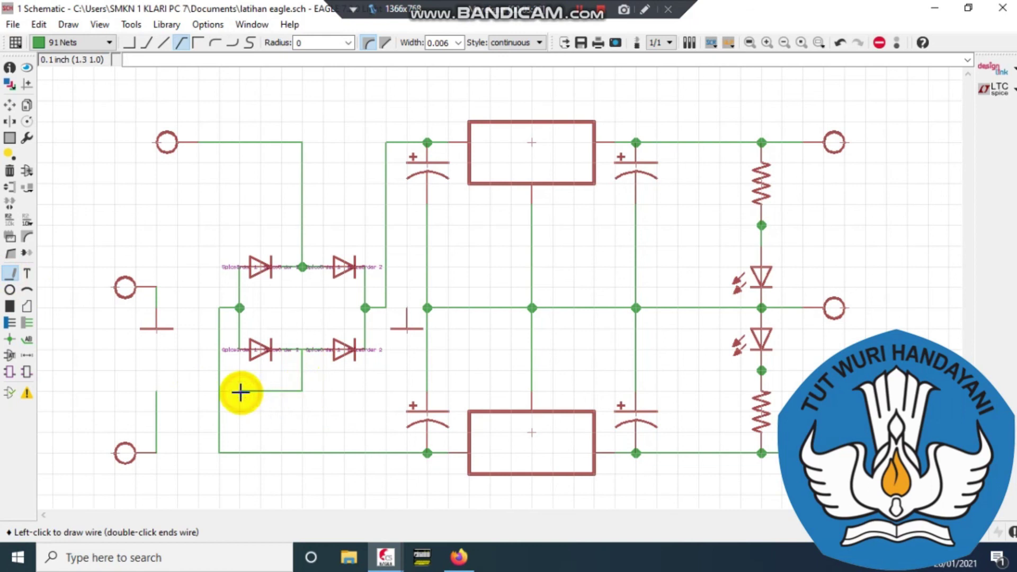
click(27, 290)
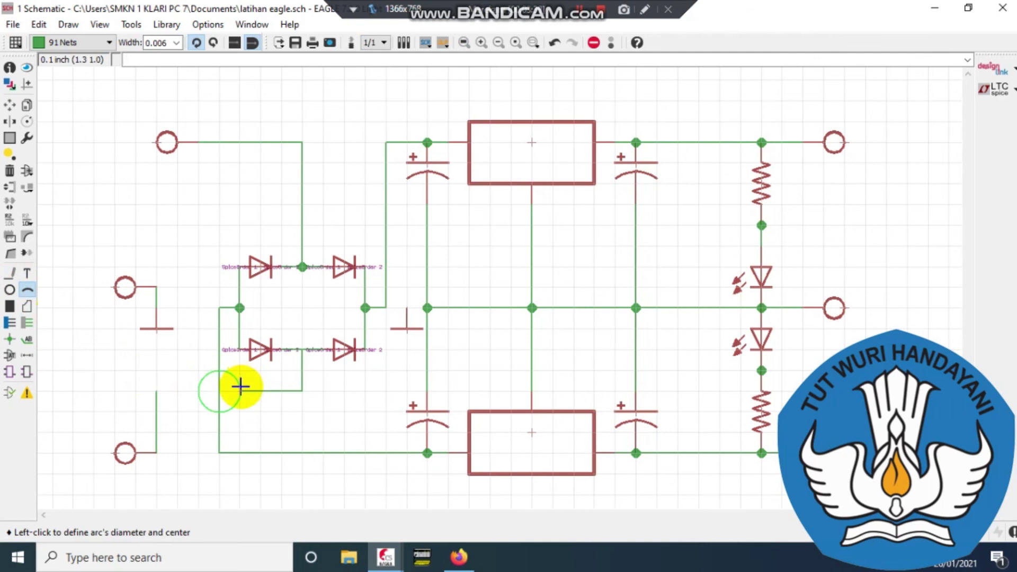
key(Escape)
click(241, 390)
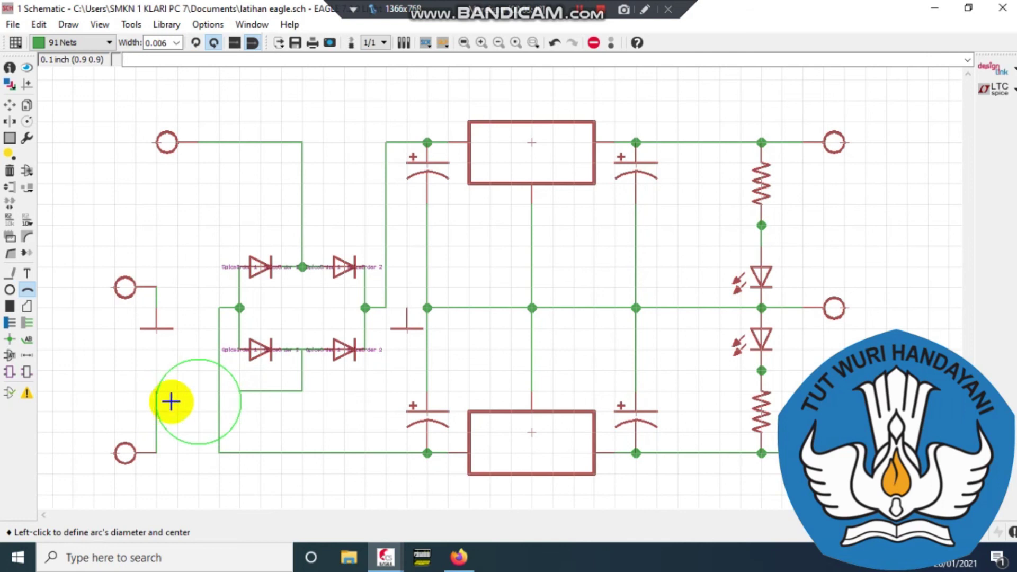
click(202, 386)
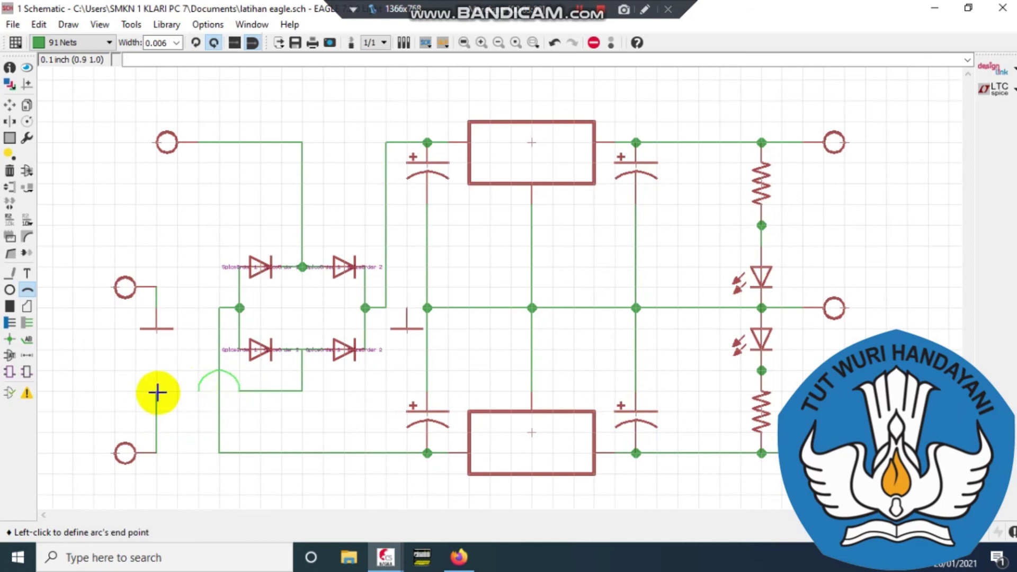
click(197, 391)
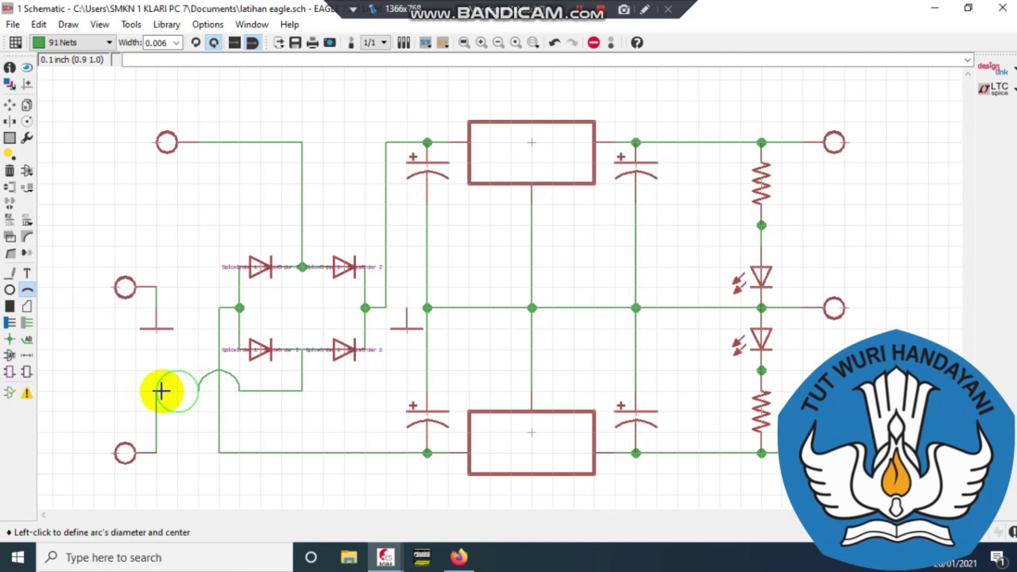
key(Escape)
Step: Connect the arc's left end to the lower input terminal's net as N$9, and place a junction between the two lower diodes
click(10, 274)
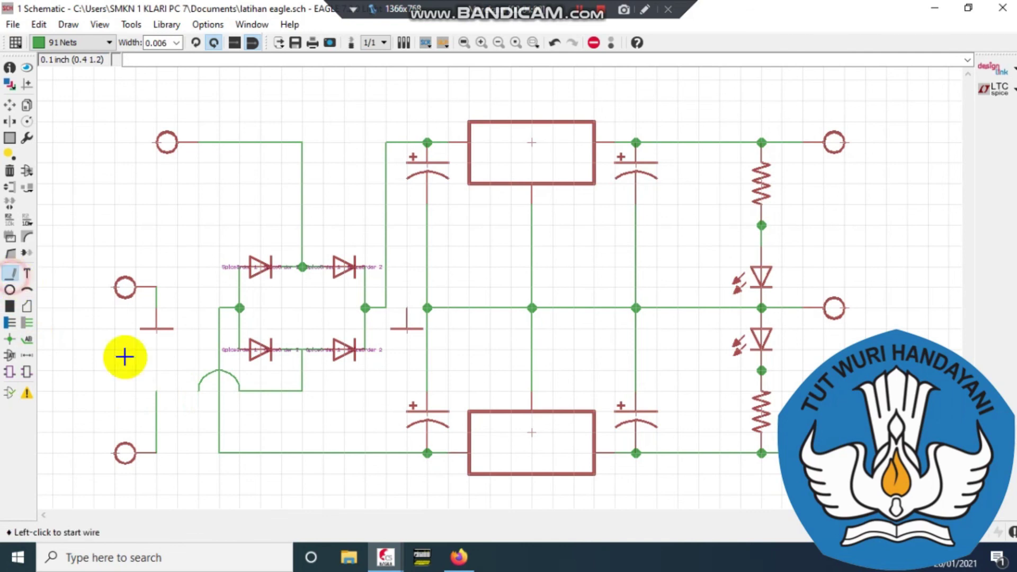
click(200, 392)
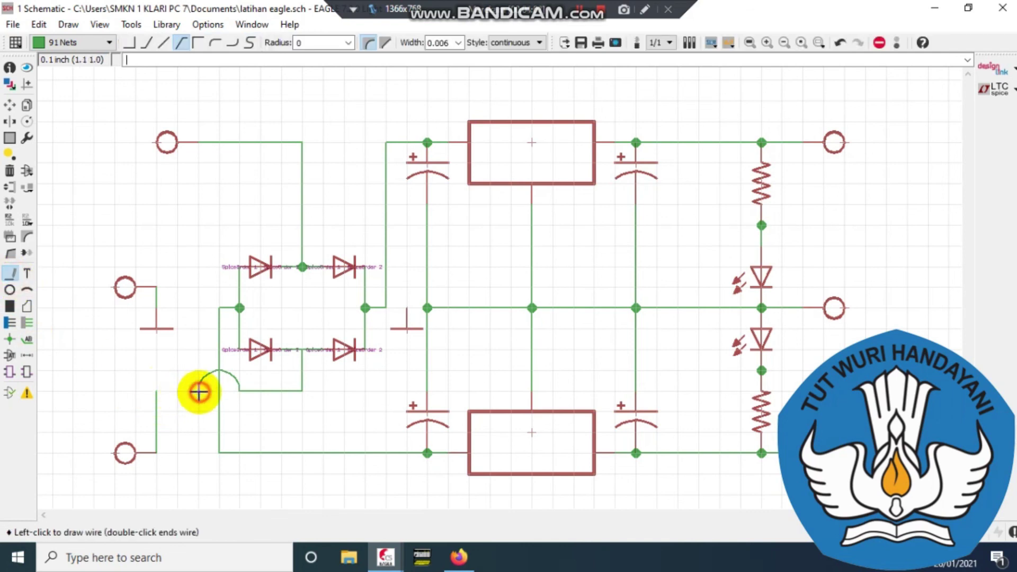
click(156, 391)
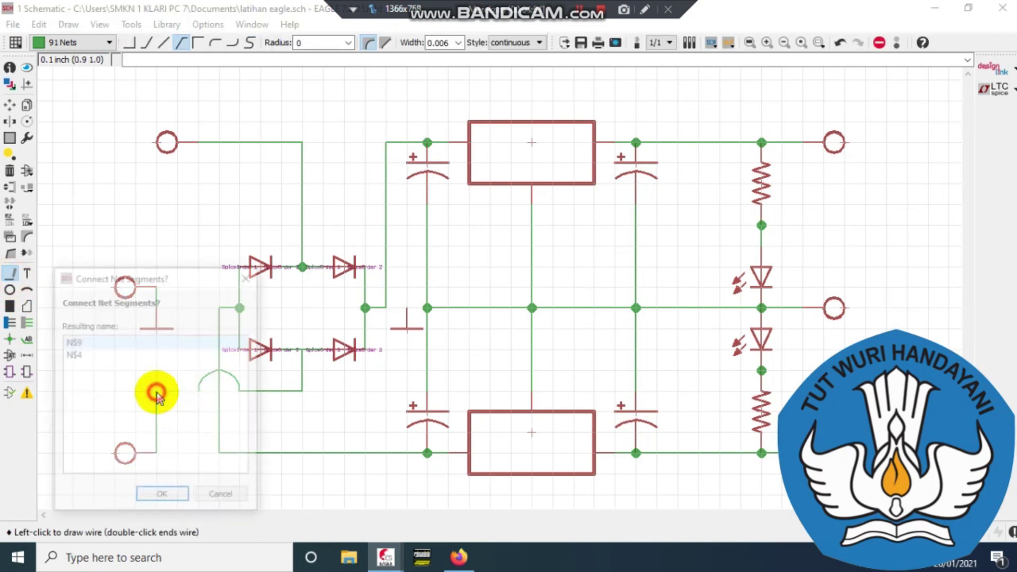
click(166, 497)
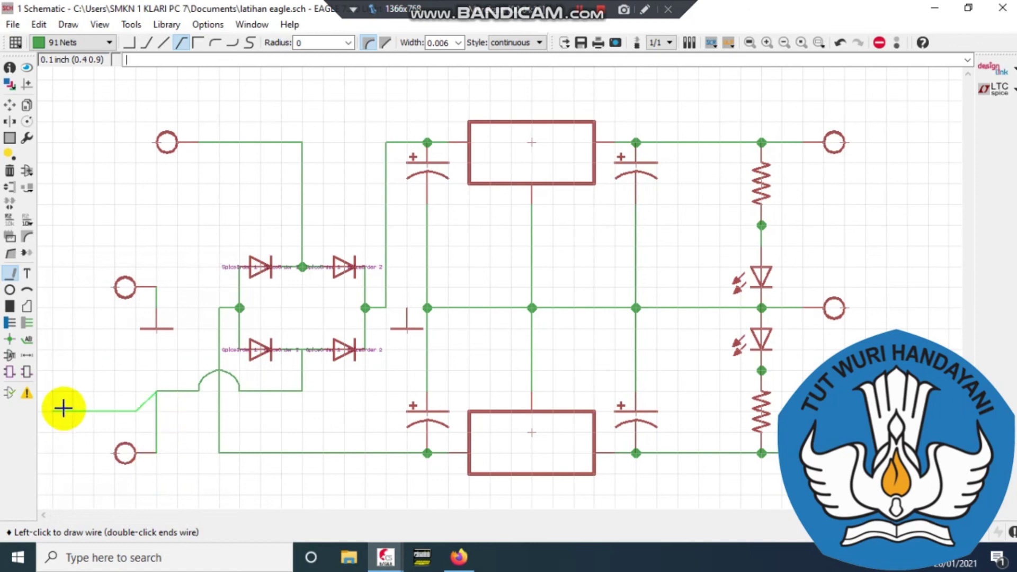
key(Escape)
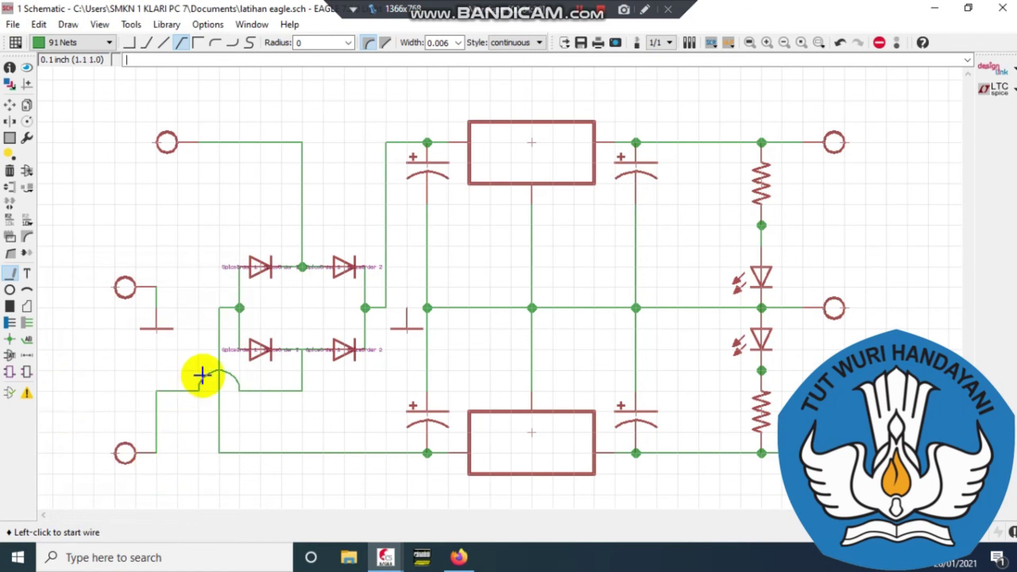
click(10, 342)
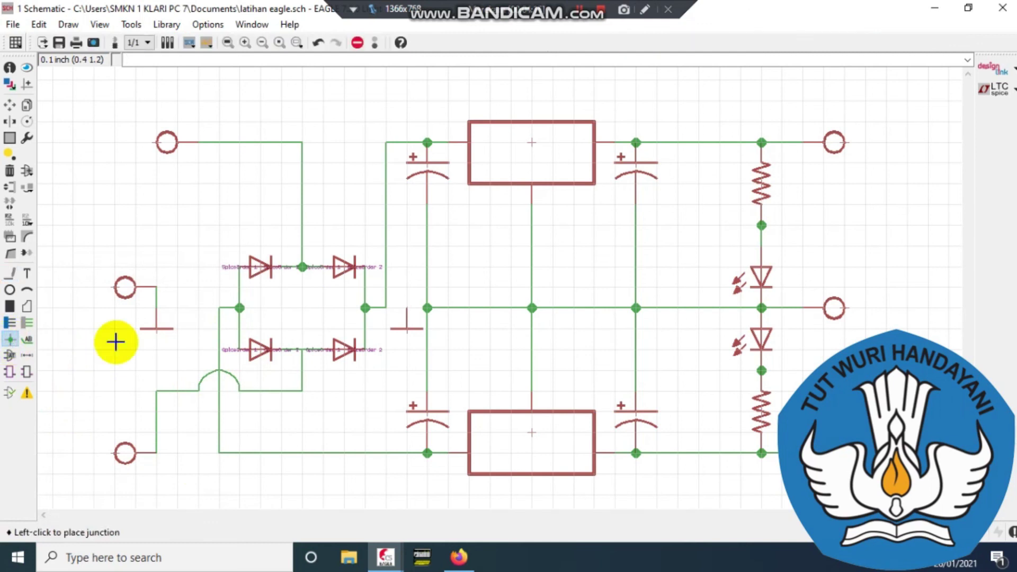
click(302, 350)
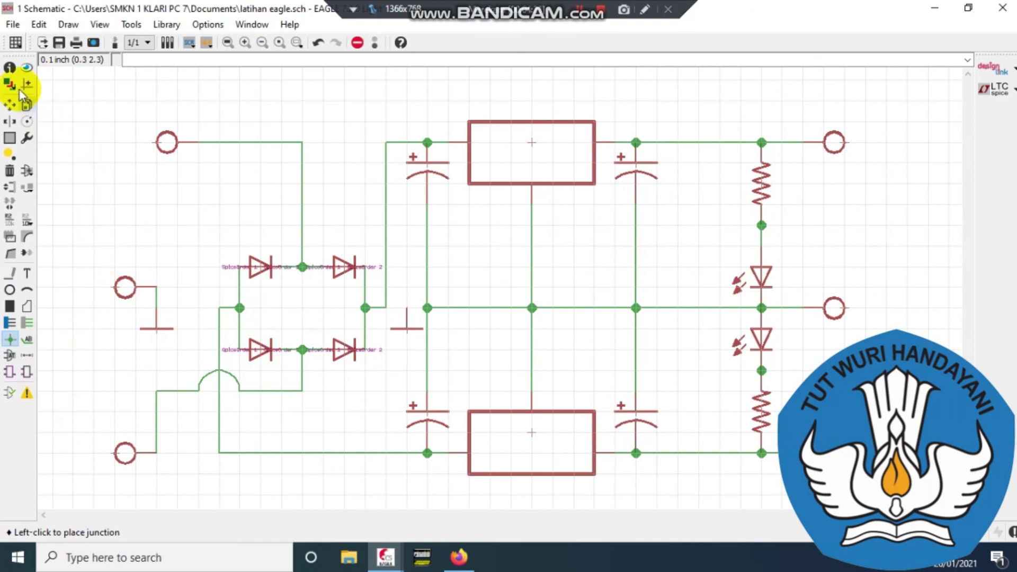
Step: Save the schematic after switching to the Move tool
click(10, 105)
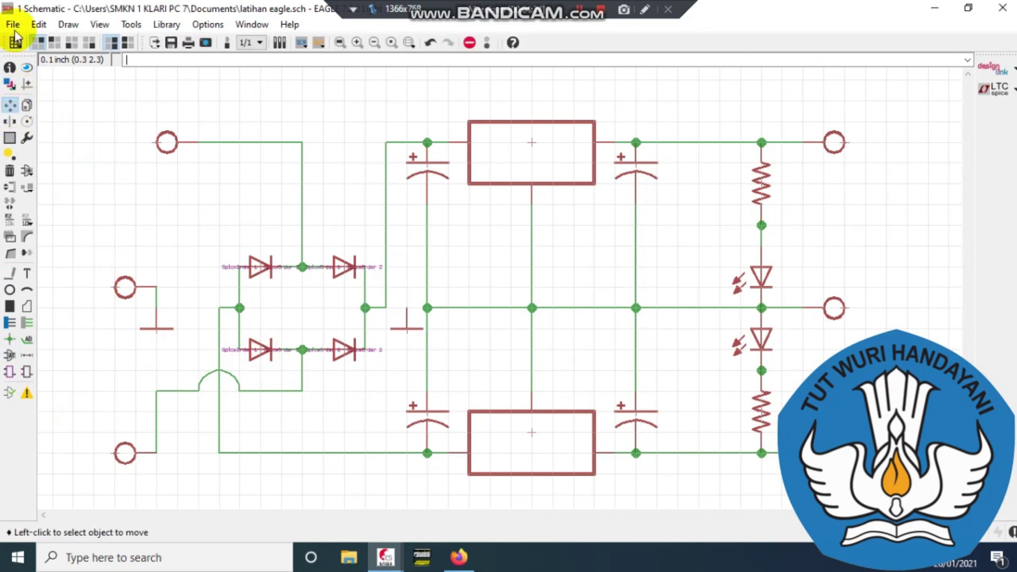
click(12, 25)
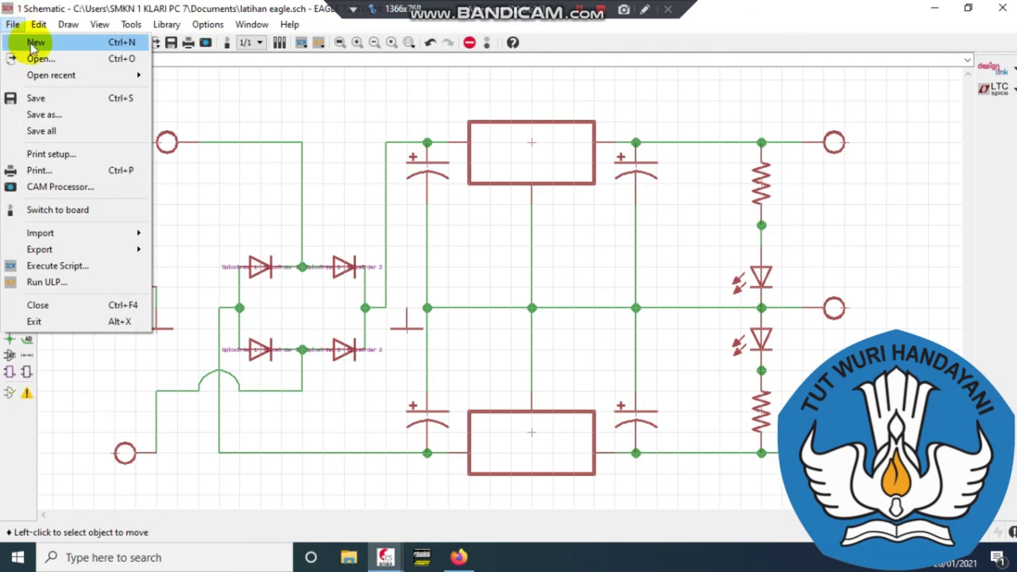
click(47, 98)
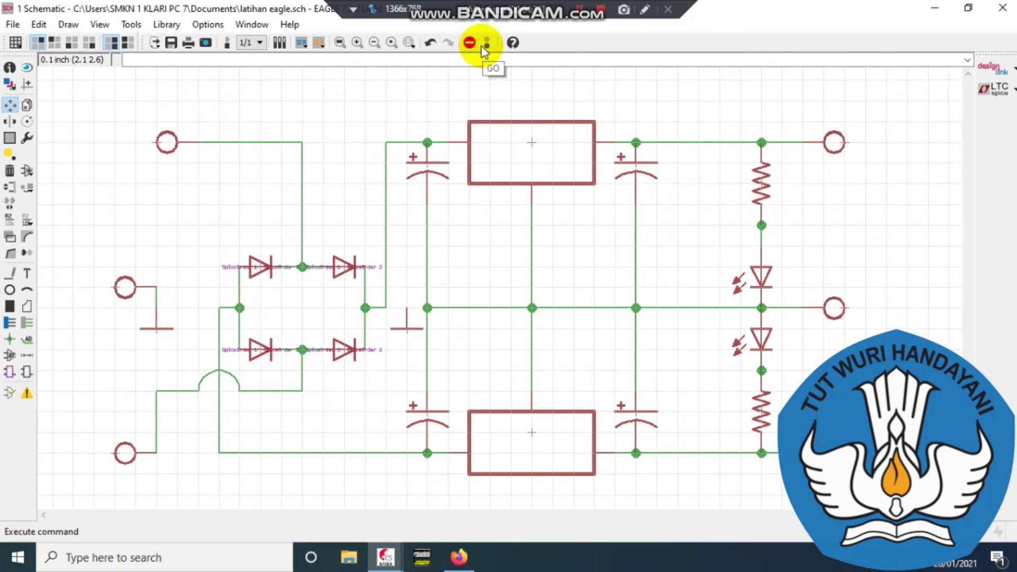
key(ctrl+s)
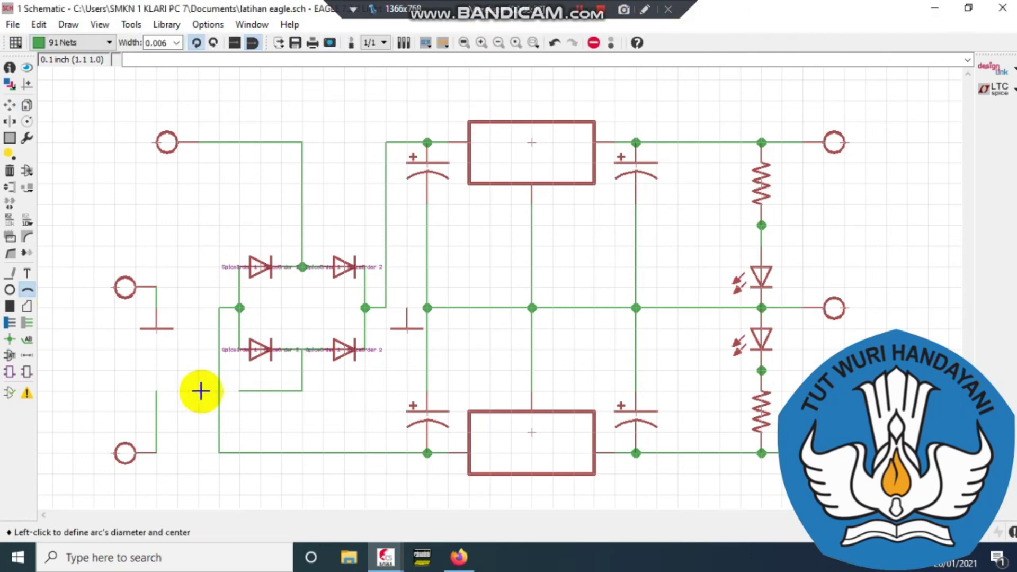
Step: Draw a 0.2-inch-wide upward arc from the end of the lower diodes' net, crossing over the vertical net
key(Escape)
click(238, 390)
right_click(203, 390)
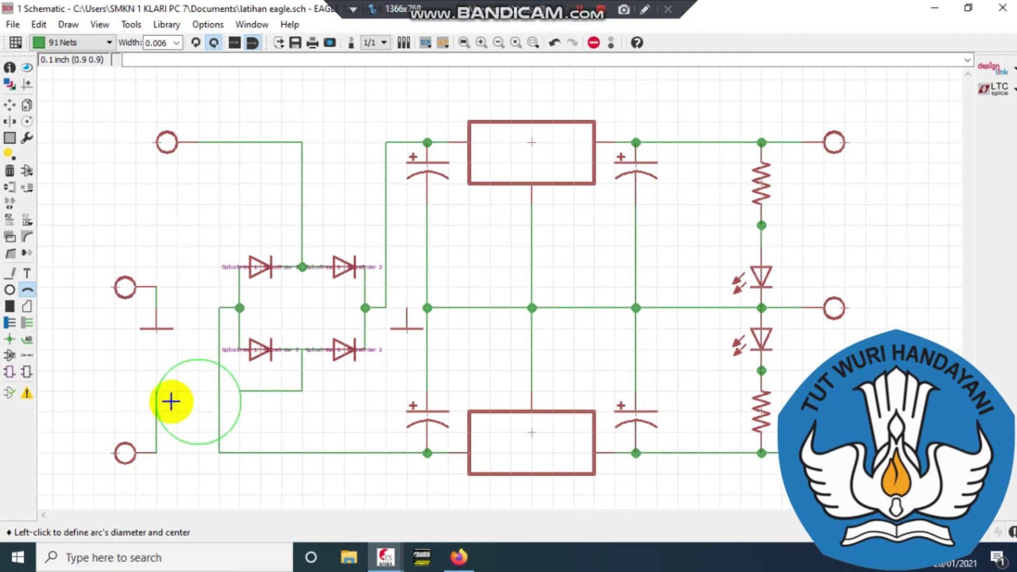
click(202, 386)
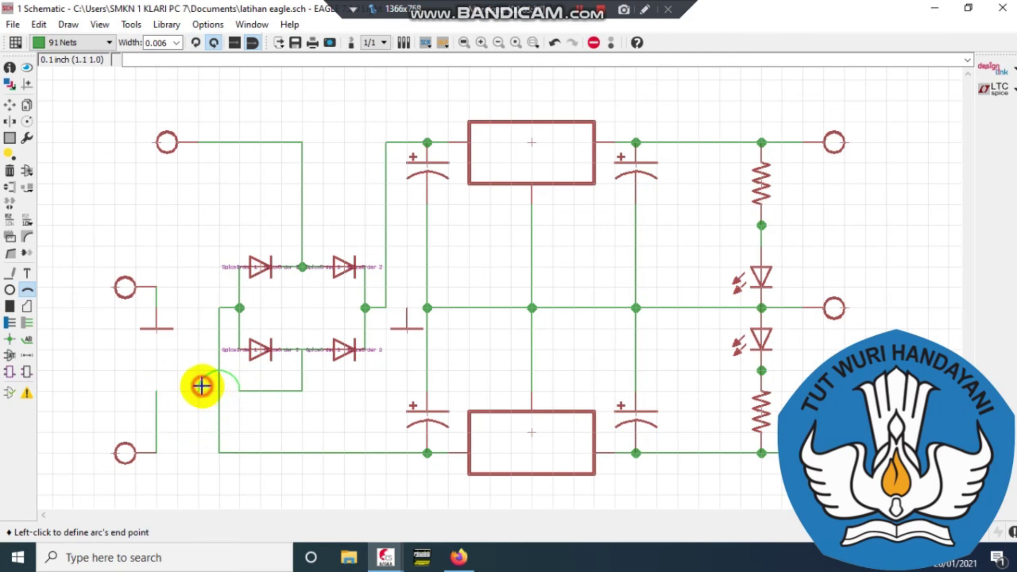
click(158, 392)
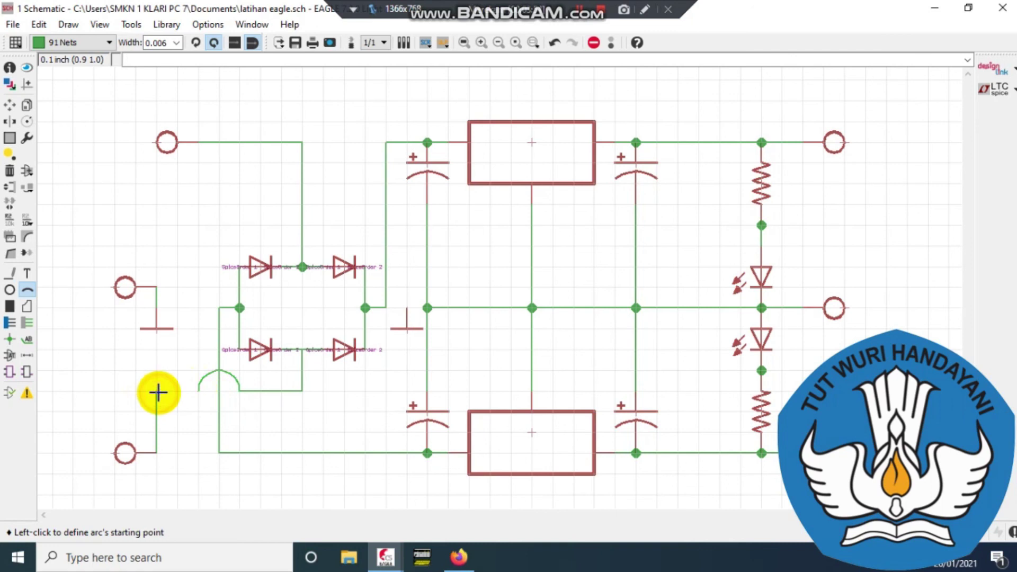
click(197, 390)
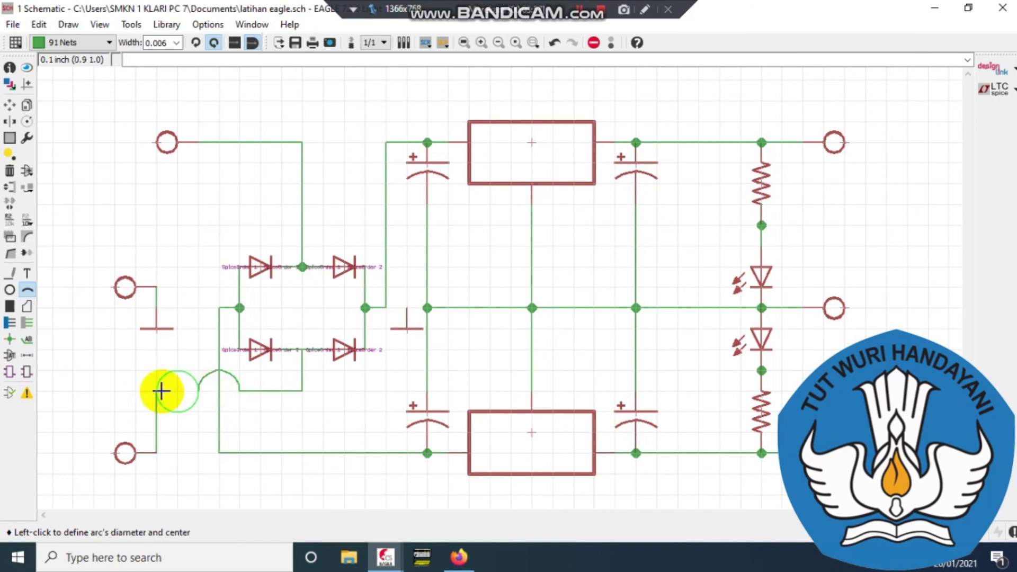
key(Escape)
Step: Draw a horizontal net from the arc's left end to the lower input terminal's net, merging the segments as N$9
click(11, 275)
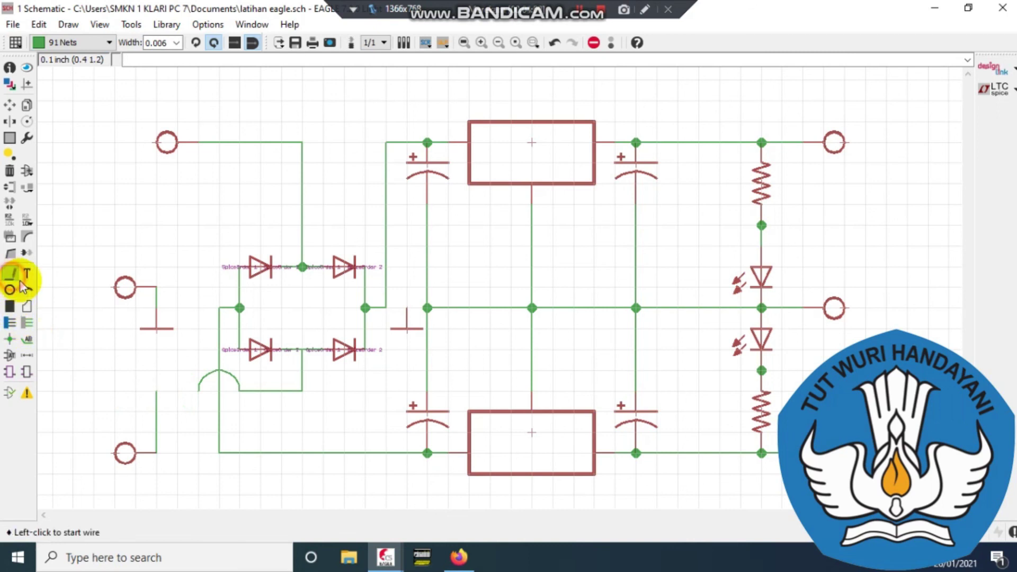
click(200, 392)
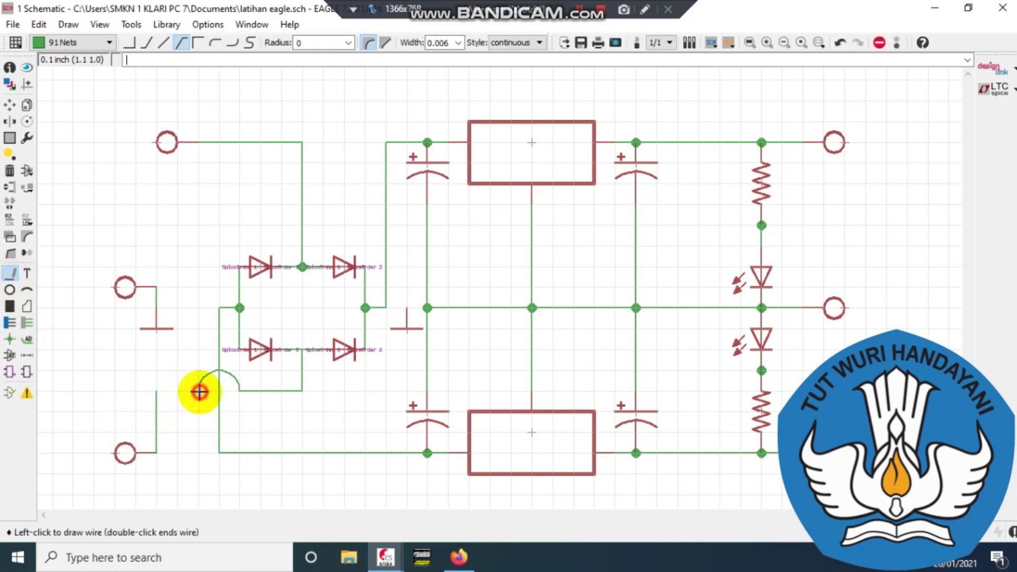
click(156, 391)
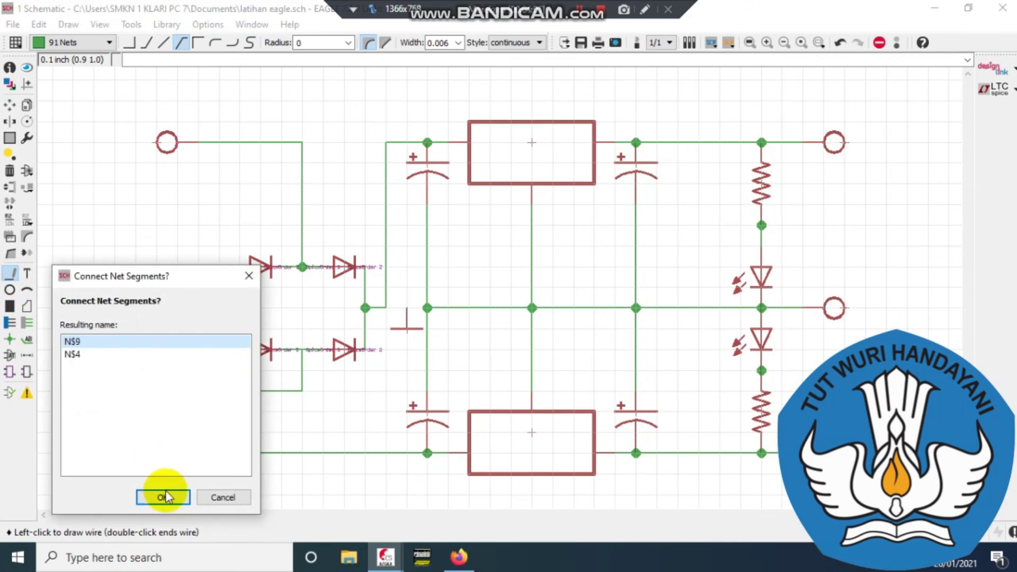
click(164, 497)
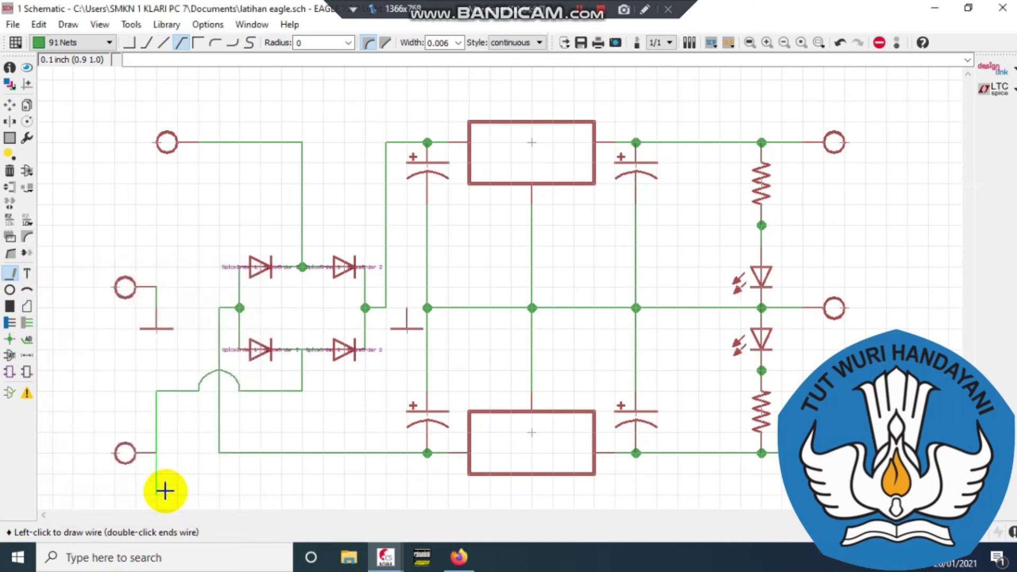
click(165, 453)
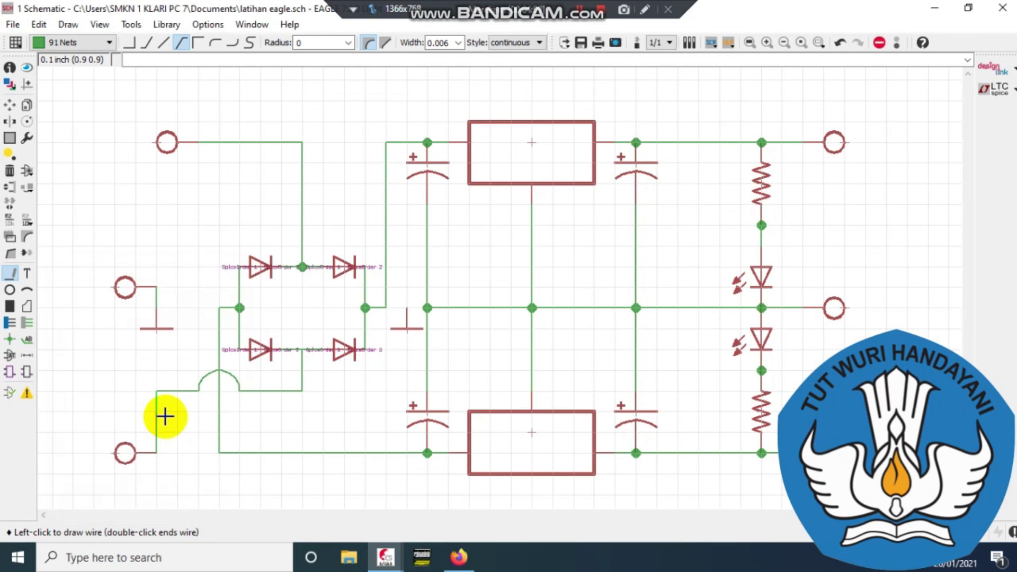
click(160, 392)
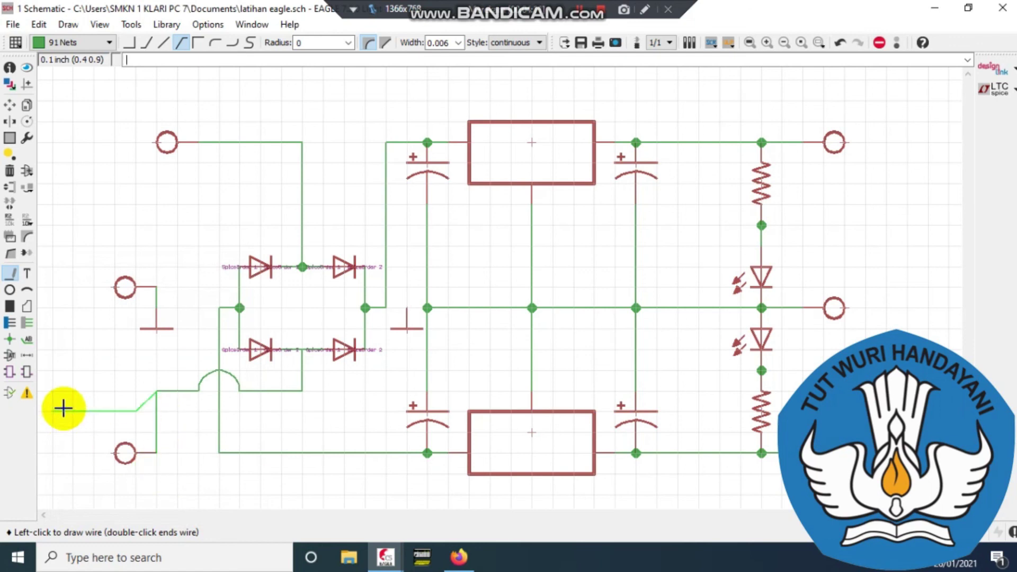
key(Escape)
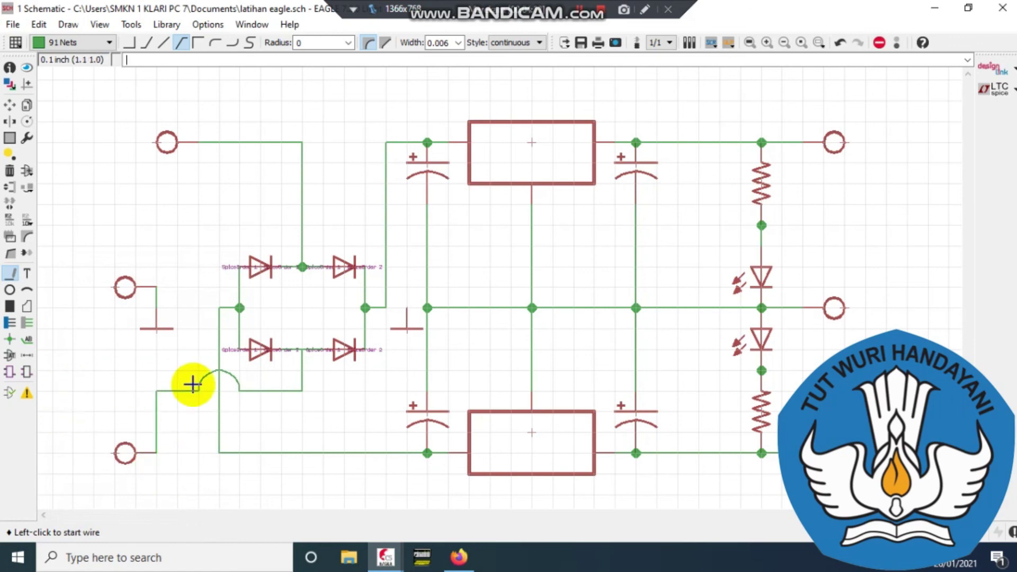
Step: Place a junction at the midpoint between the two lower diodes and save the schematic
click(9, 342)
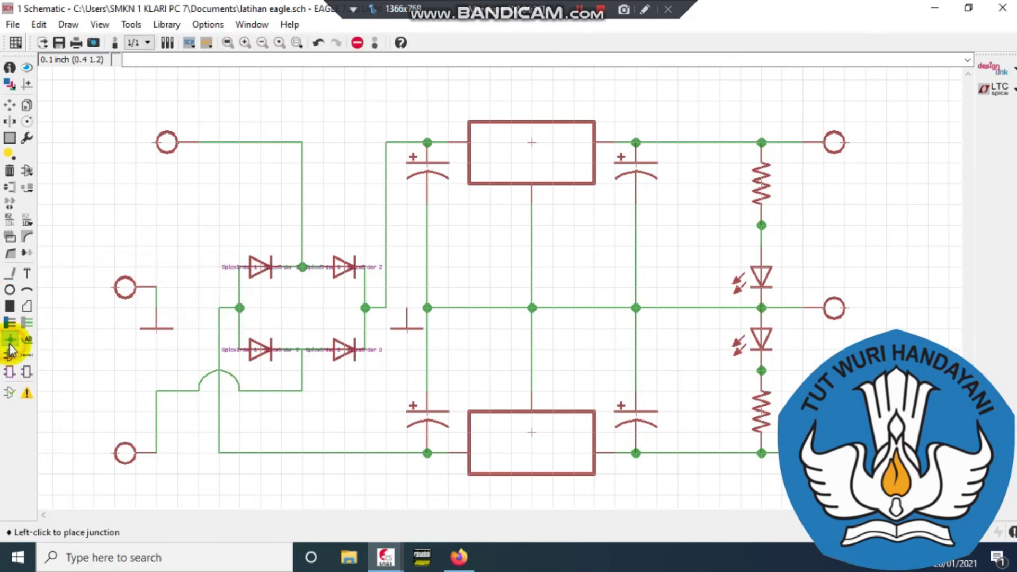
click(302, 349)
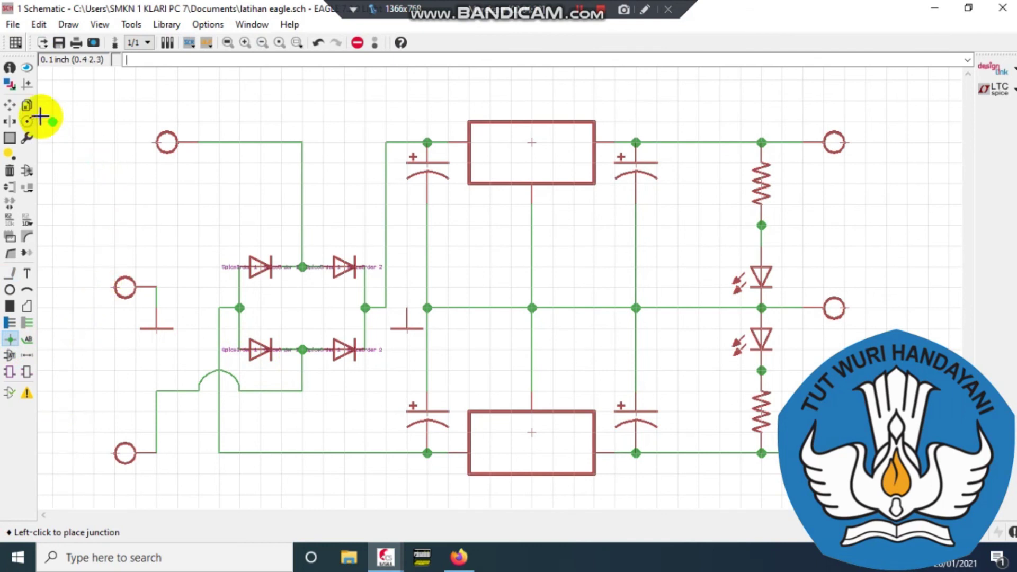
click(10, 107)
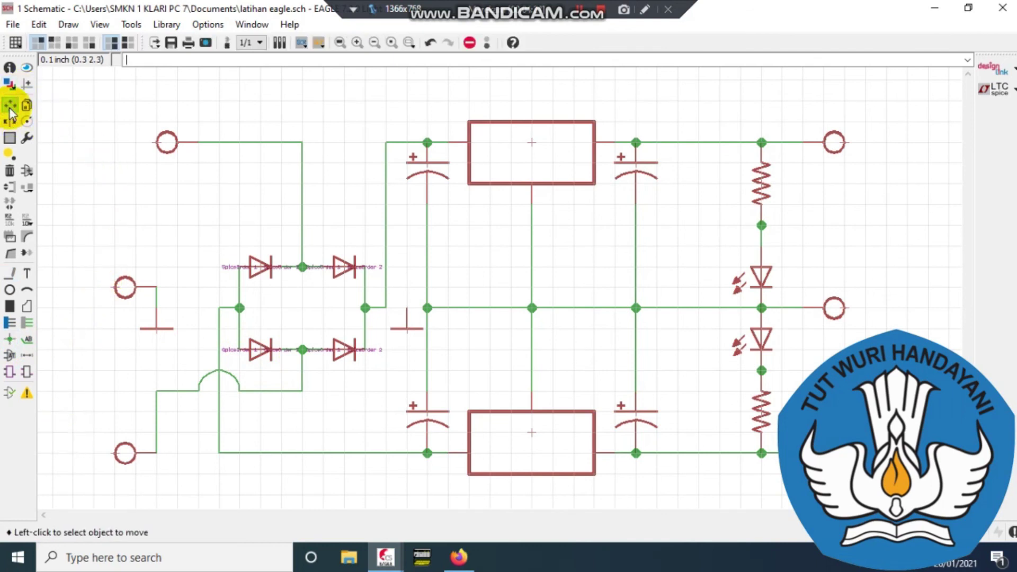
click(13, 25)
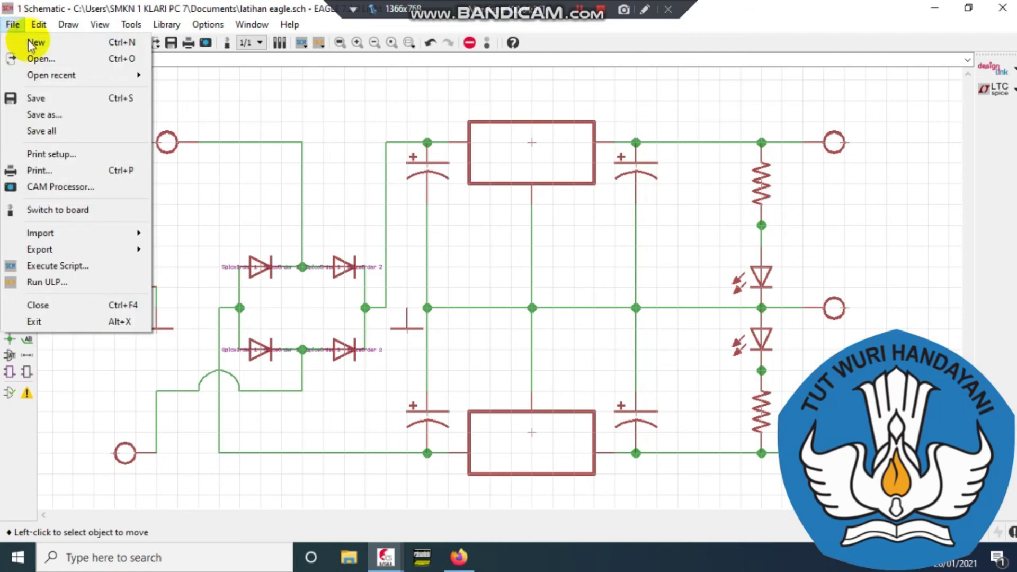
click(45, 98)
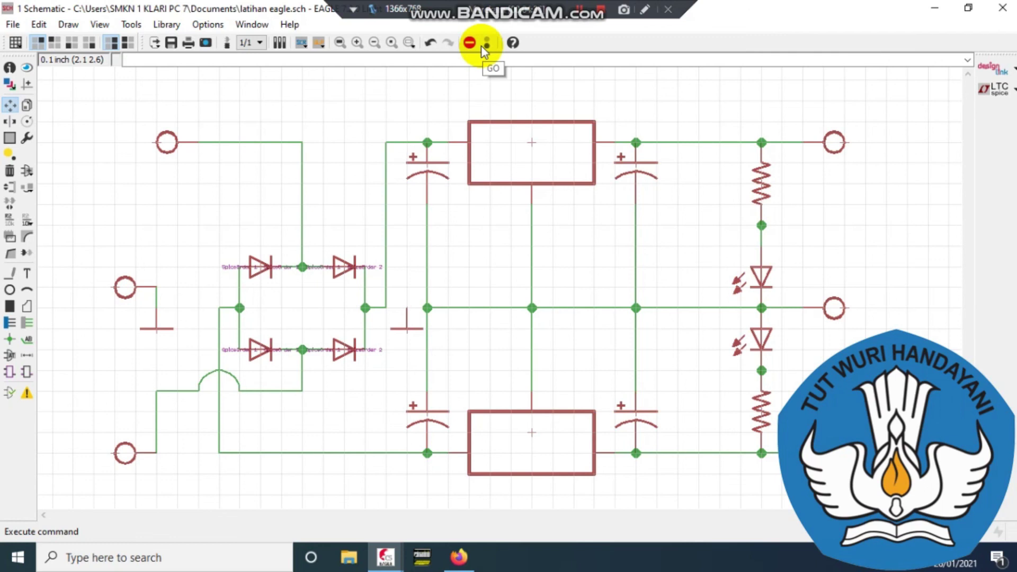
key(ctrl+s)
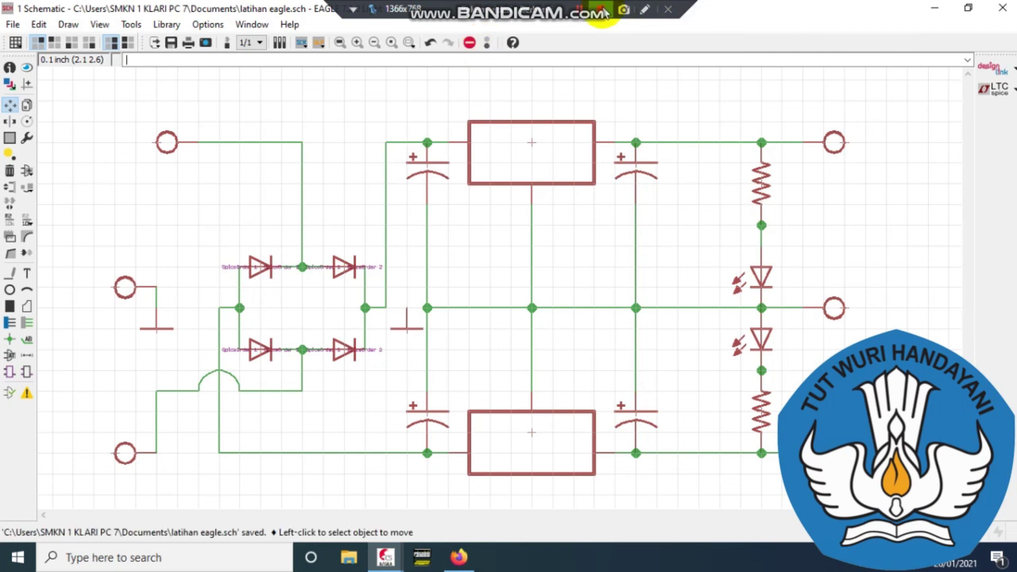